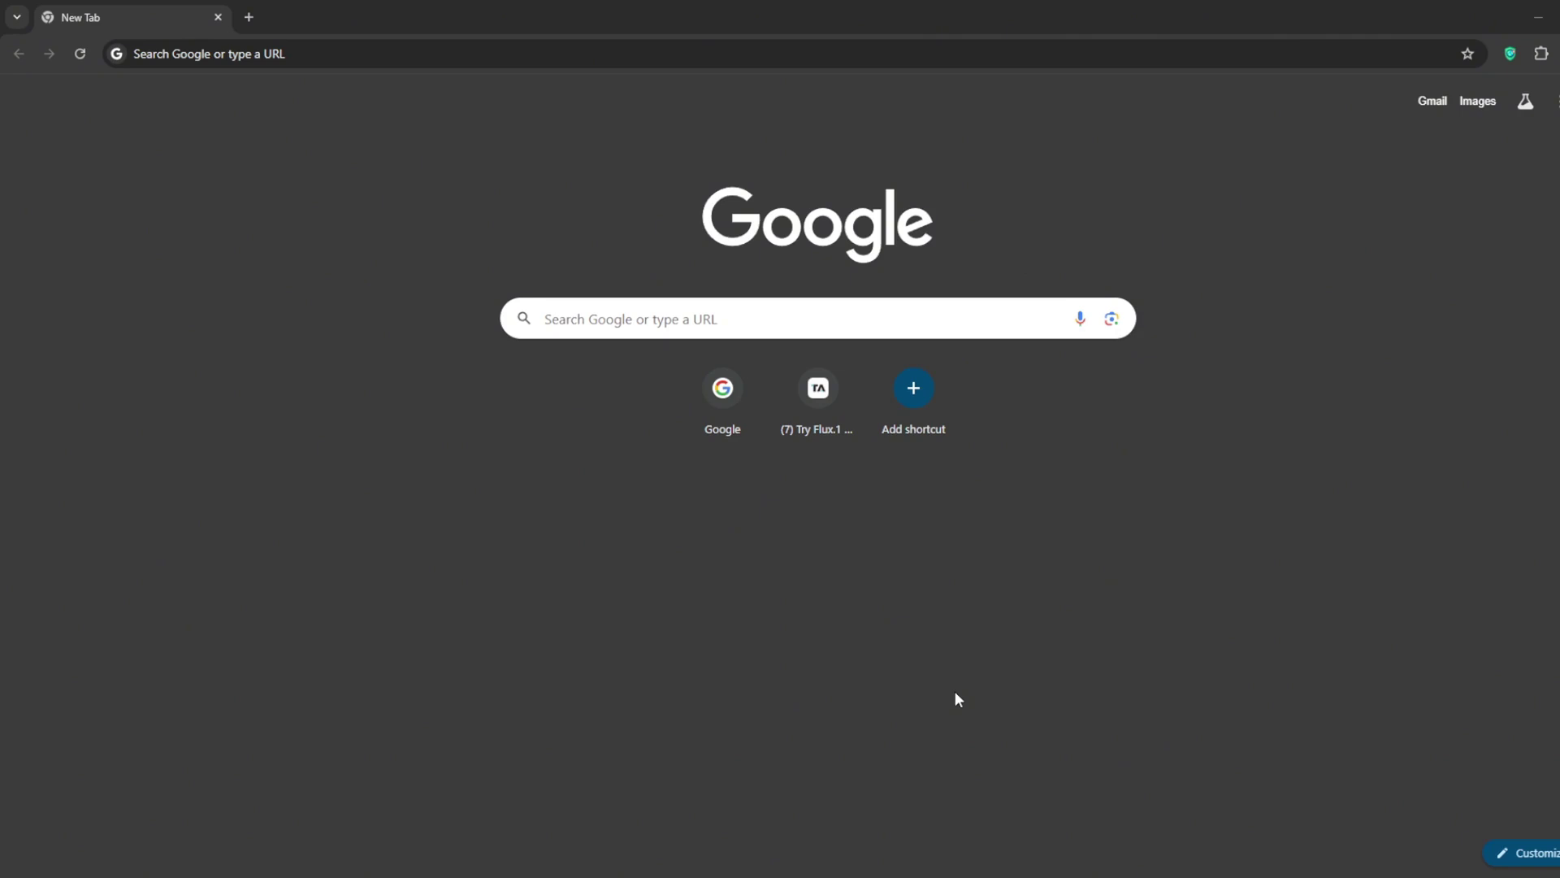
Load the together.ai website in the browser.
left_click(341, 55)
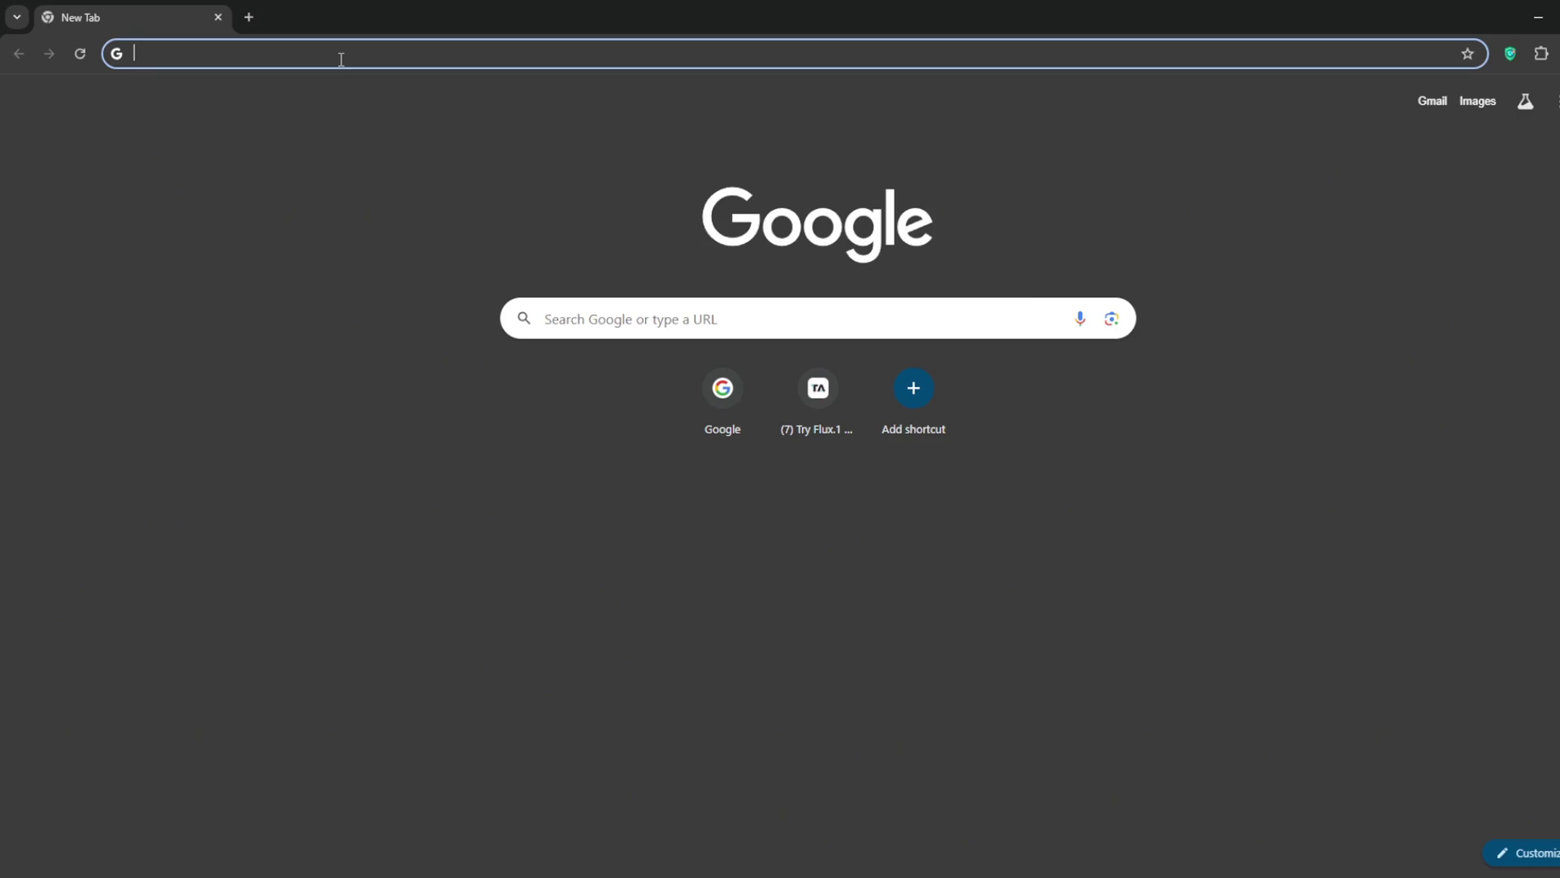
type("together")
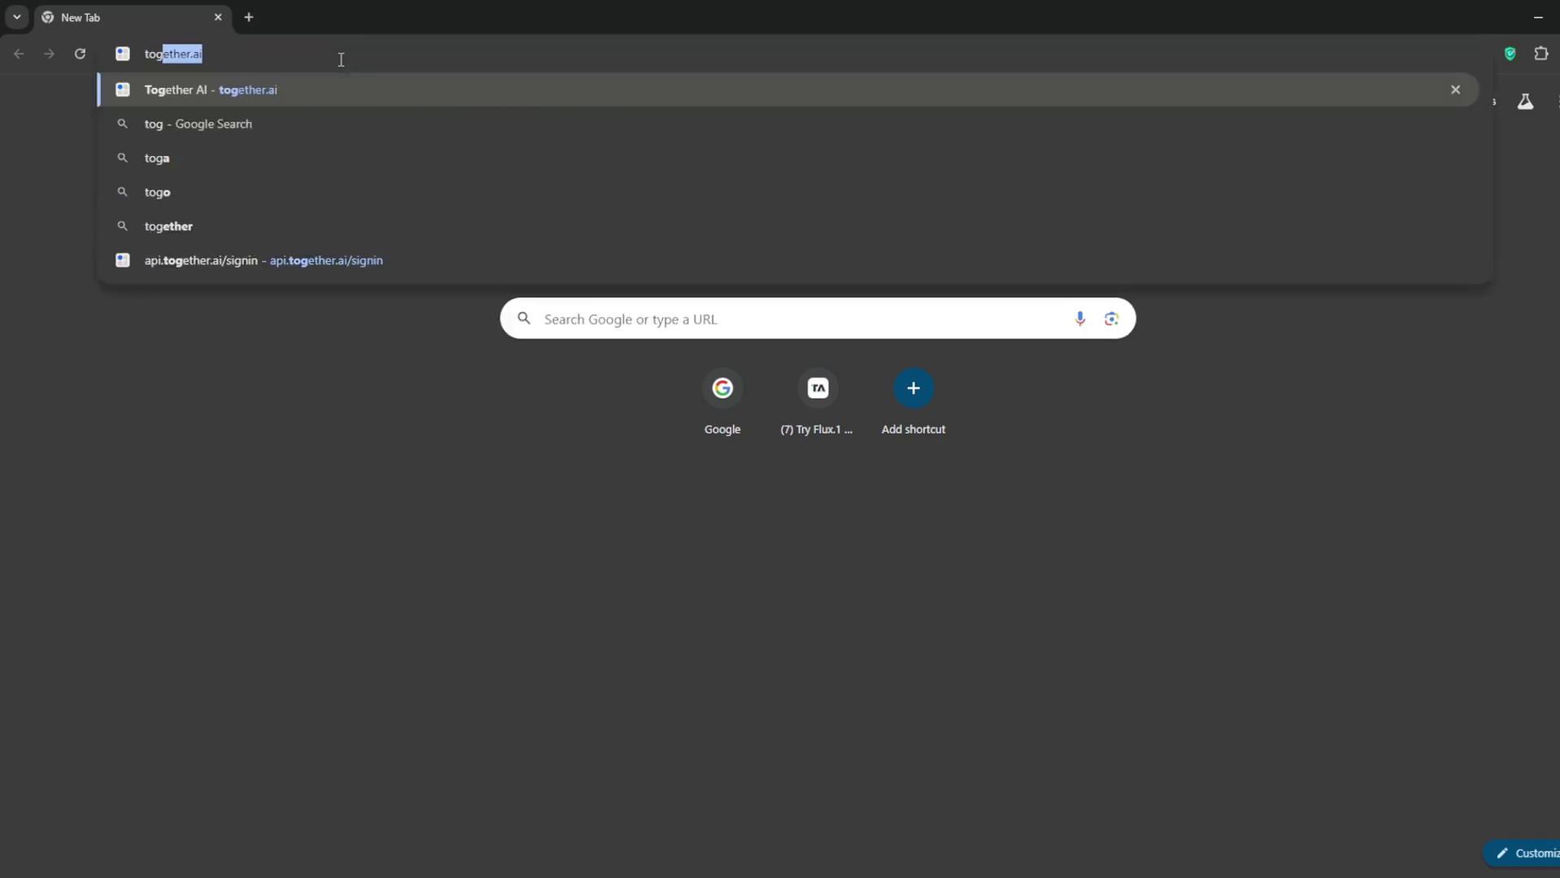
type(".ai")
key("Return")
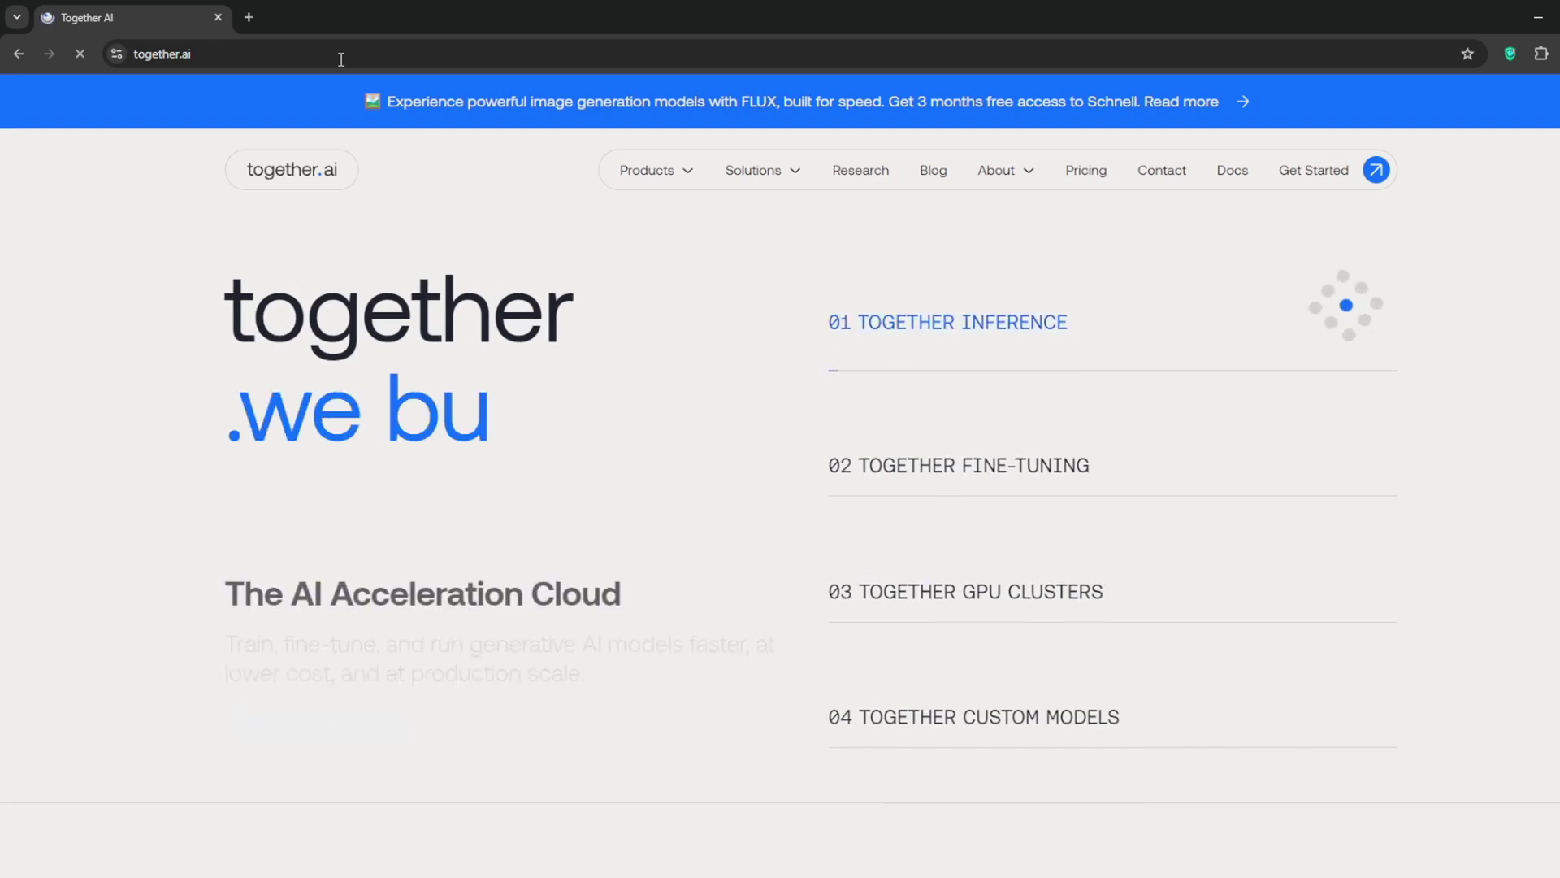
Sign in to Together AI using a Google account.
scroll(619, 378, "down", 5)
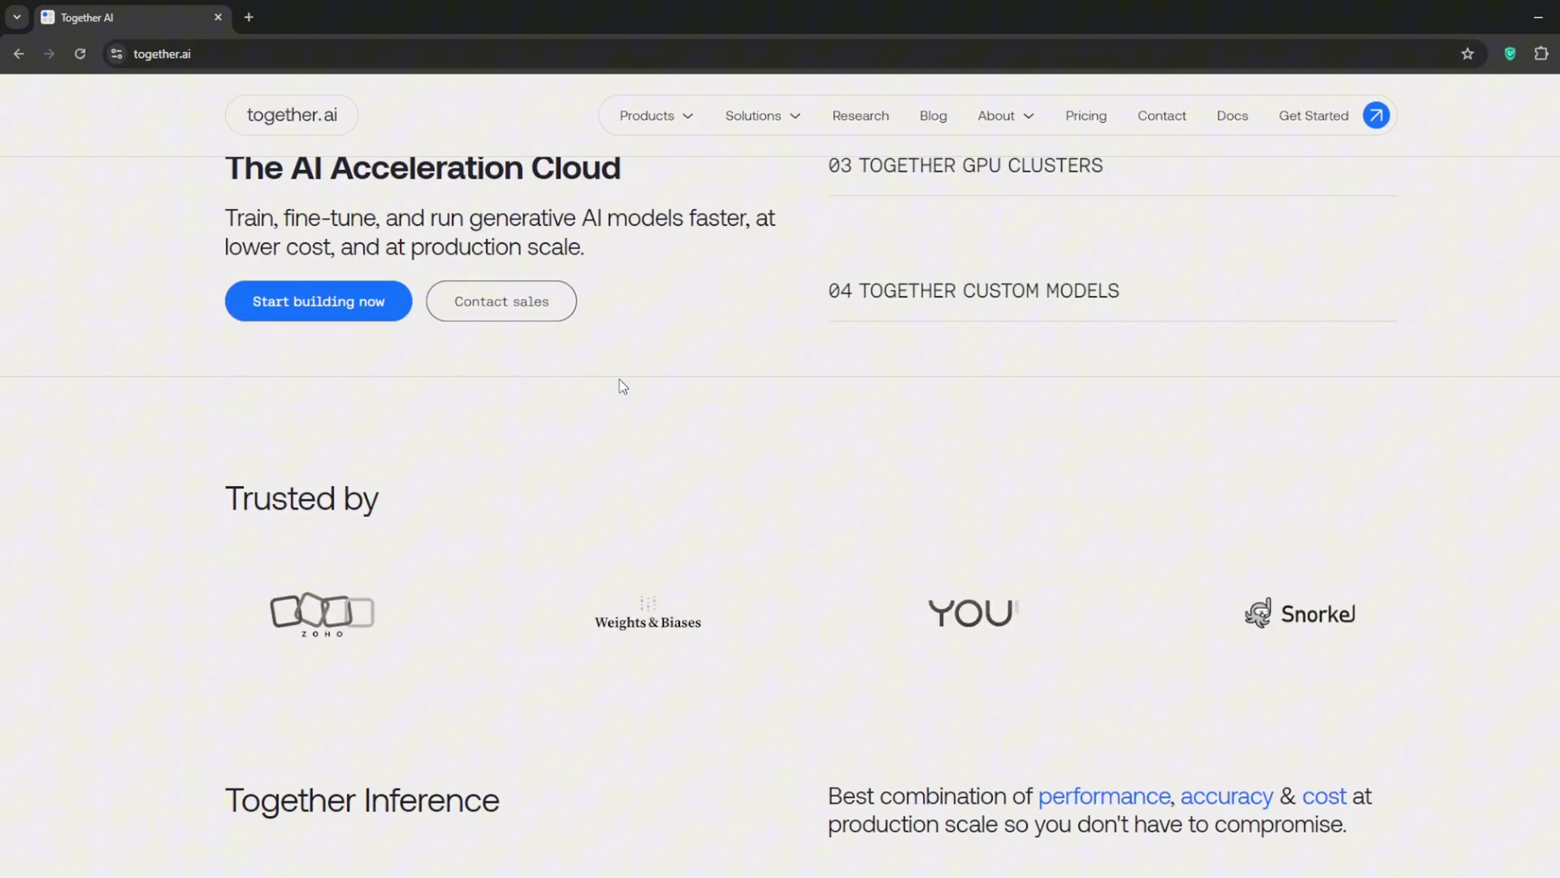
scroll(619, 379, "up", 5)
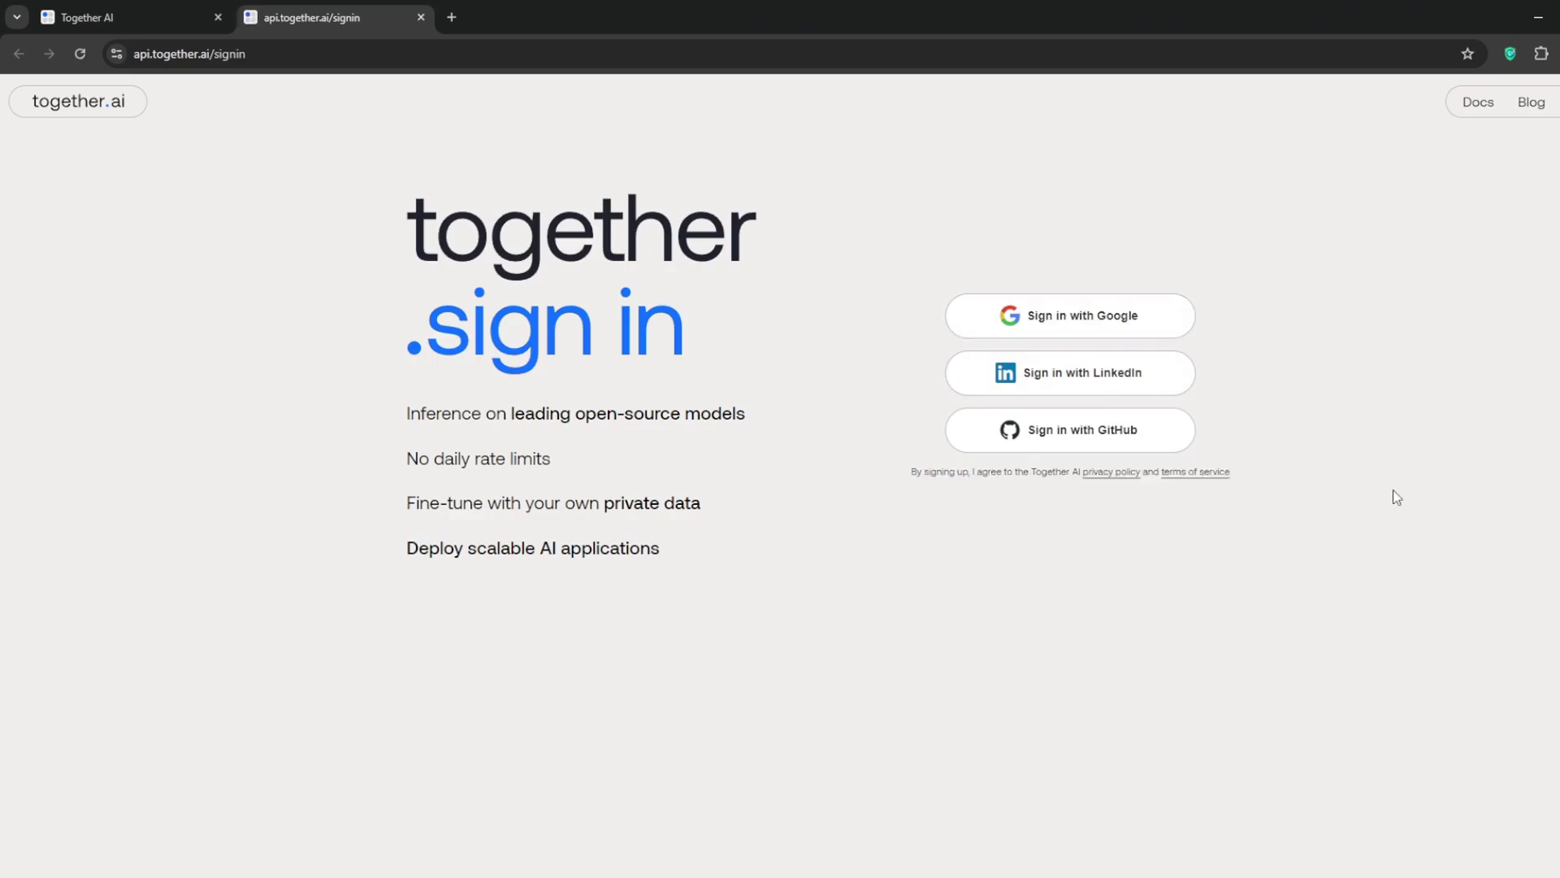
left_click(1045, 316)
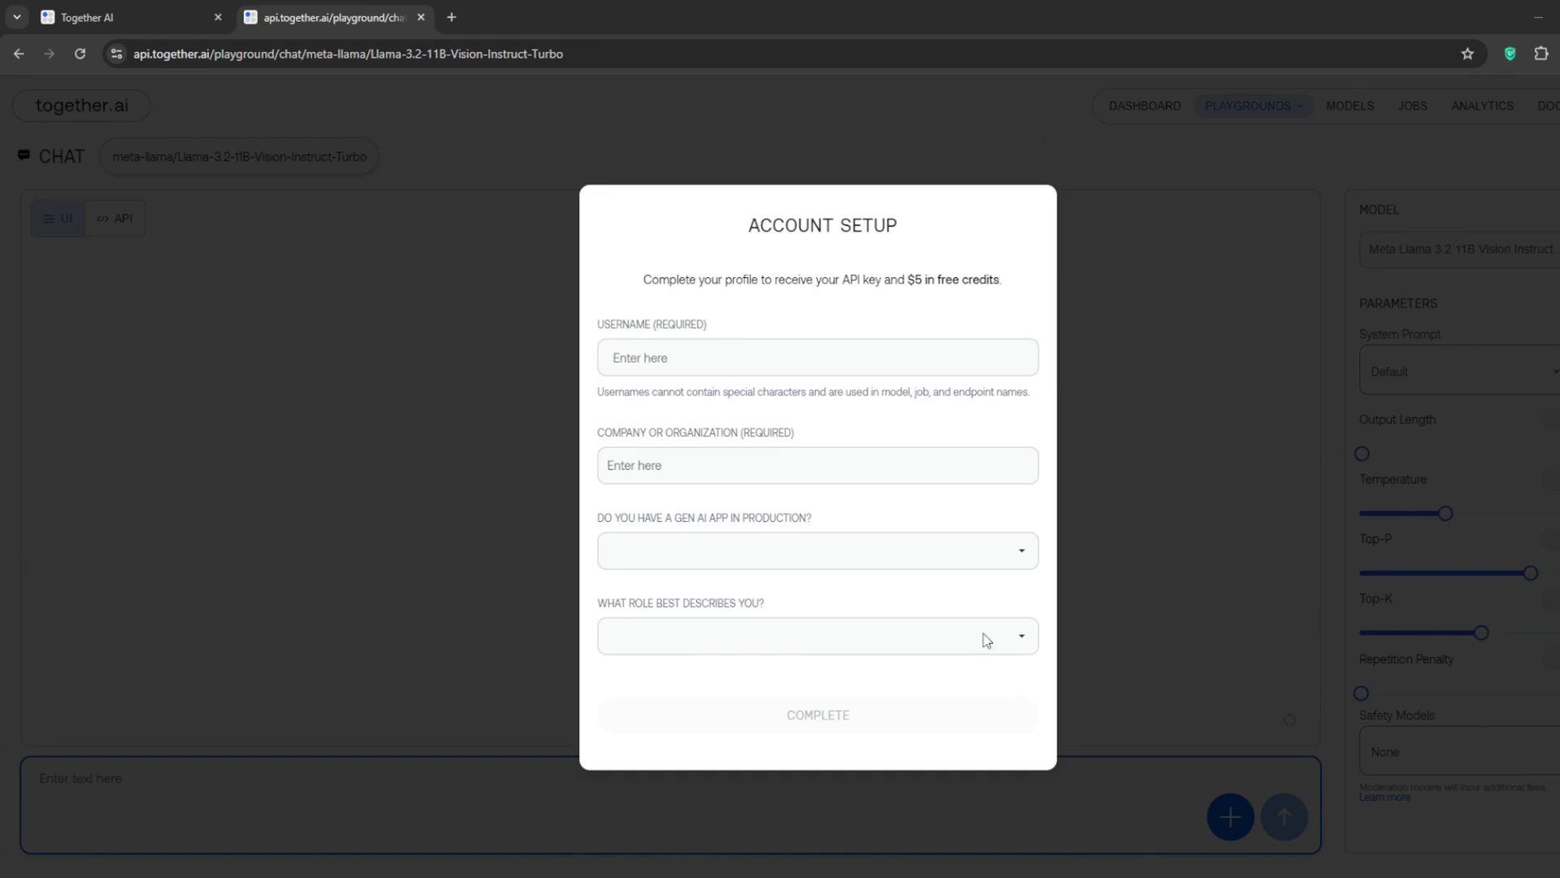
Enter username 'brainproject' and company 'brainproj' in the Account Setup form.
left_click_drag(794, 207, 725, 343)
left_click(762, 307)
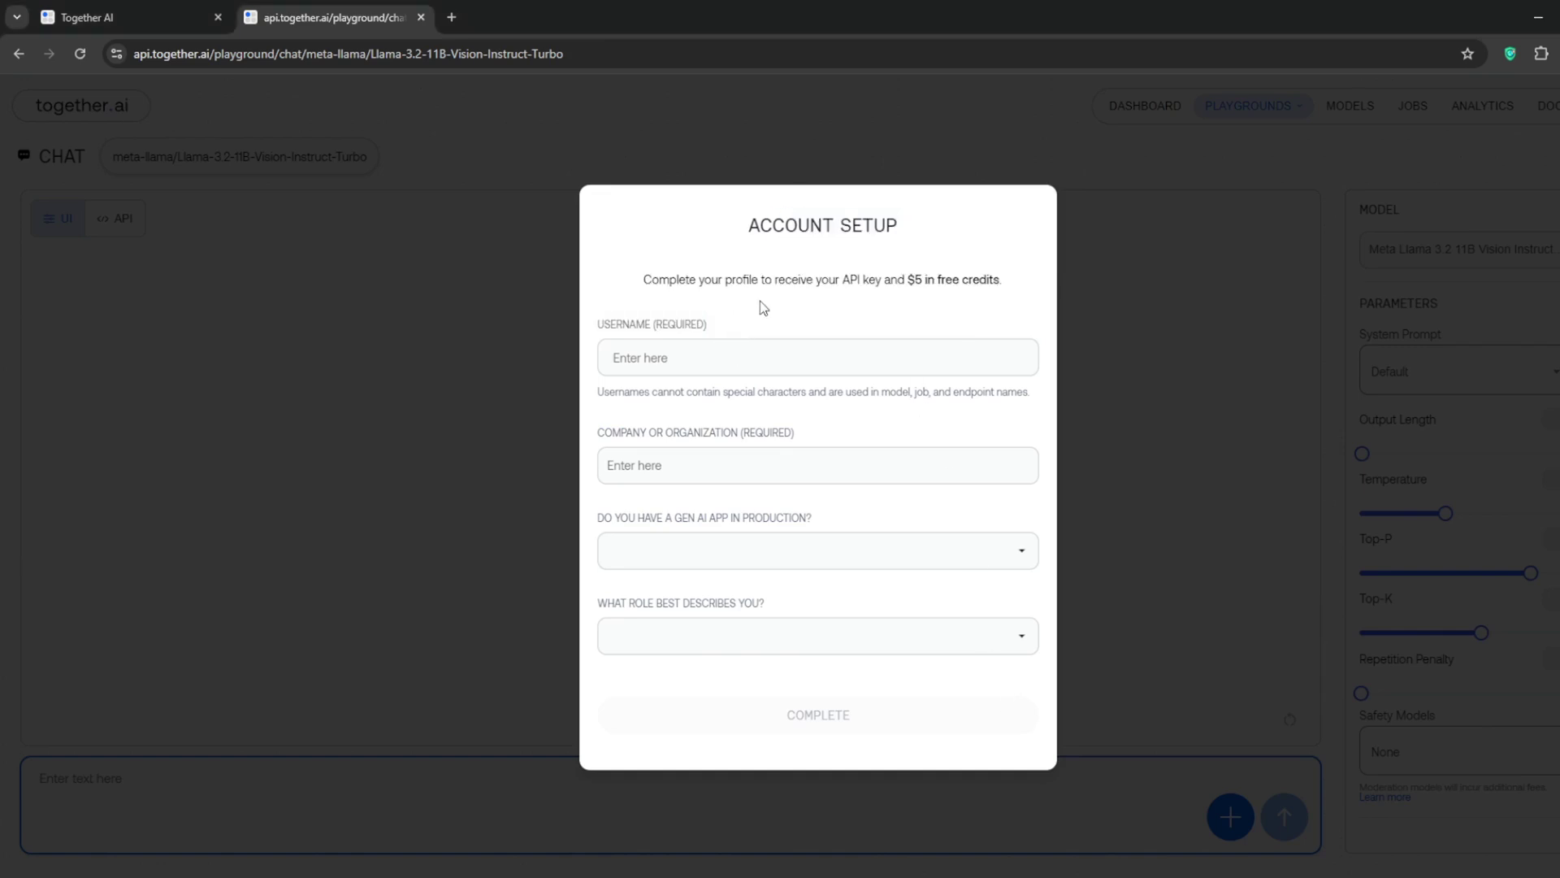
left_click_drag(908, 279, 1021, 284)
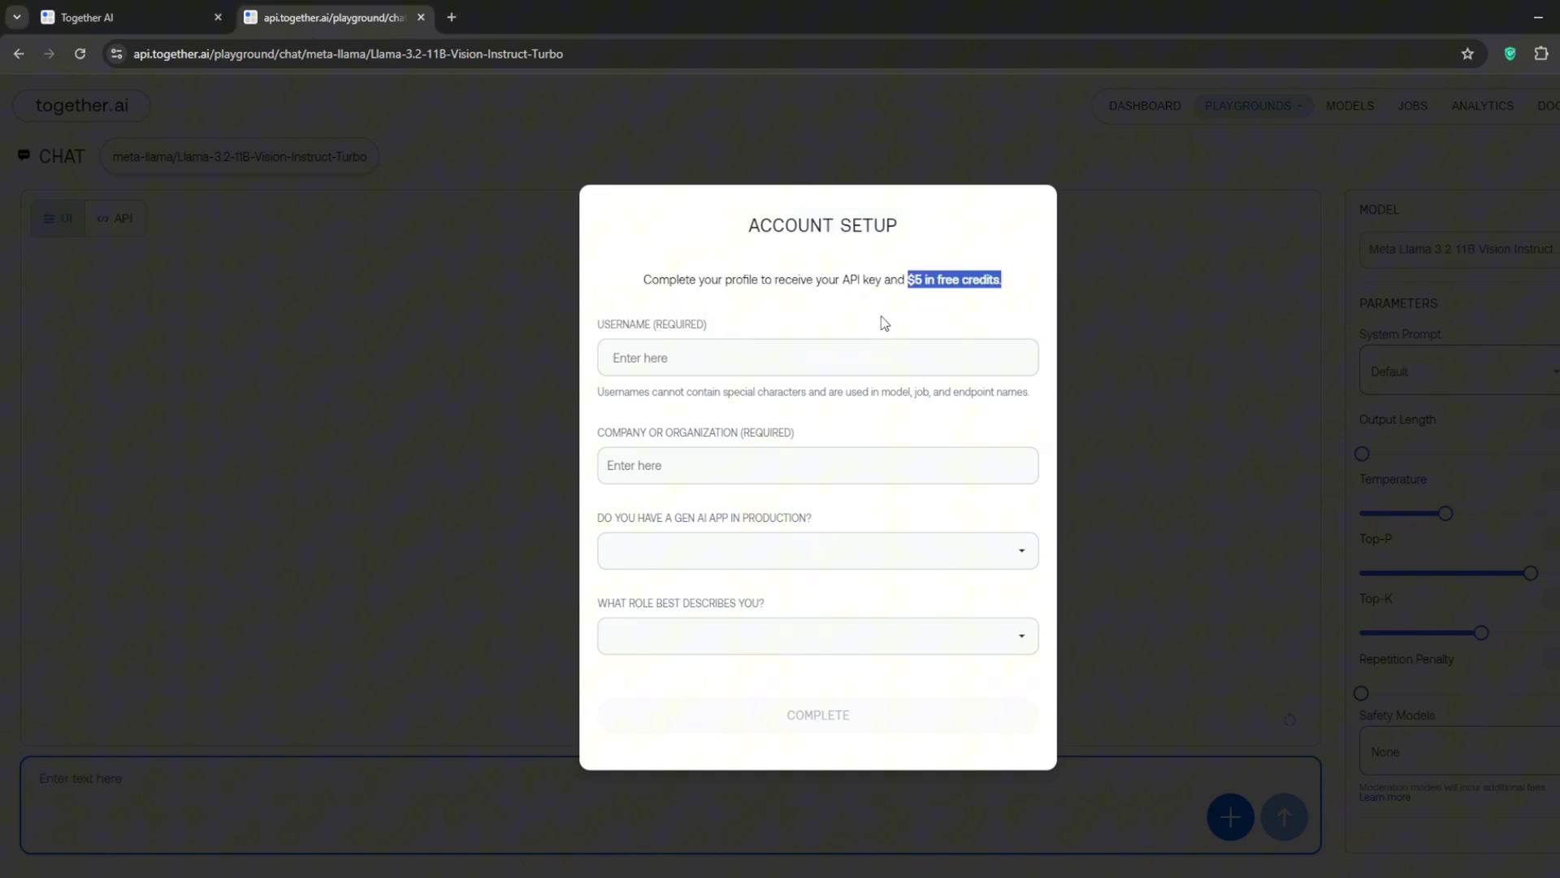
left_click(766, 352)
type("brainproject")
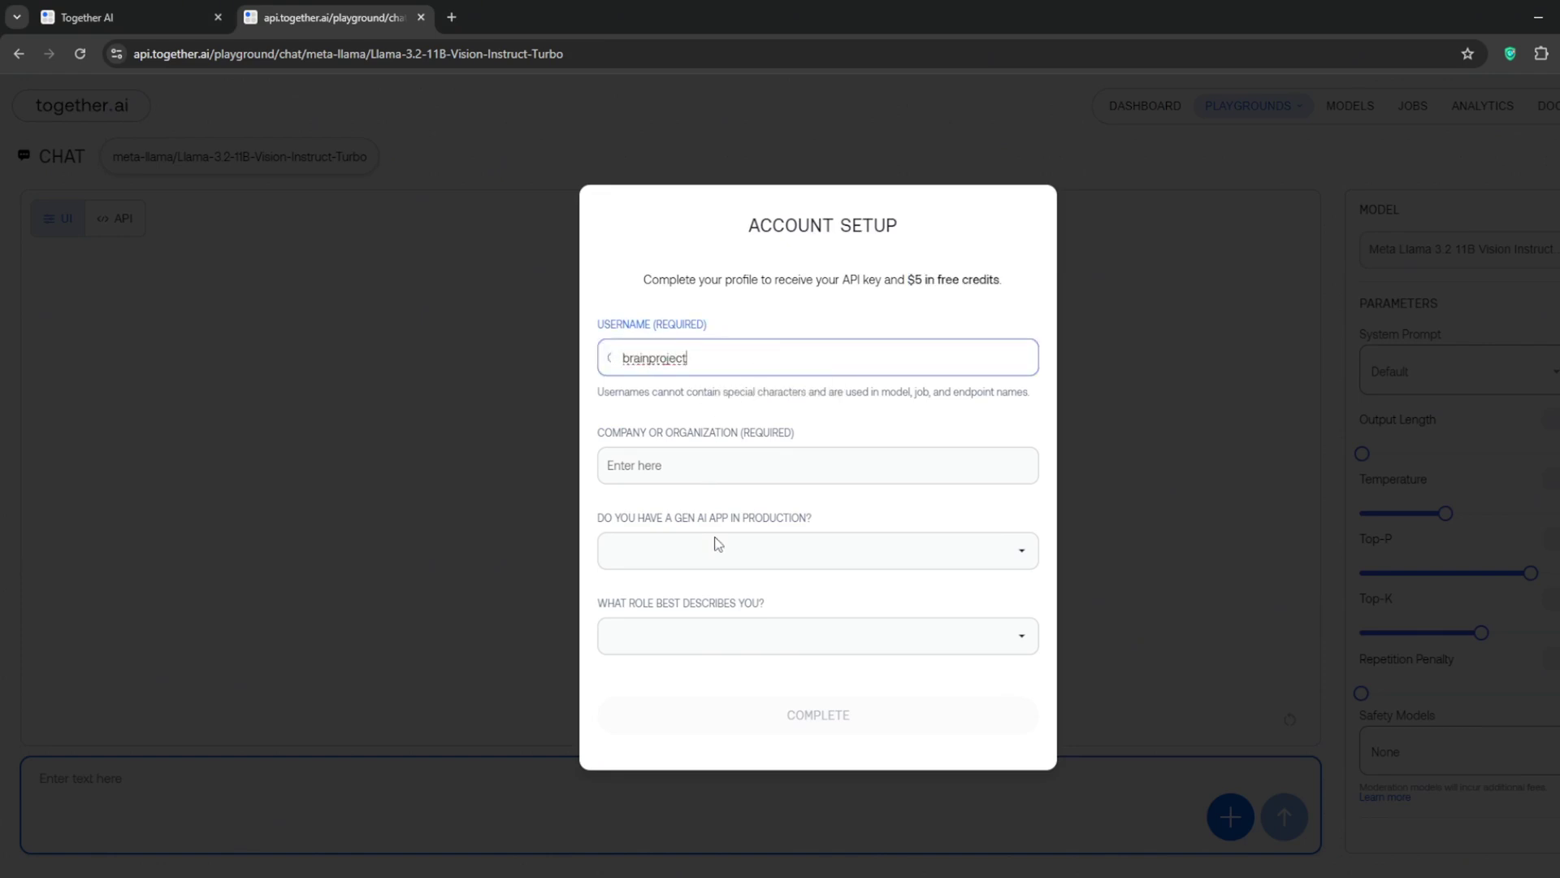
left_click(698, 469)
type("brainproj")
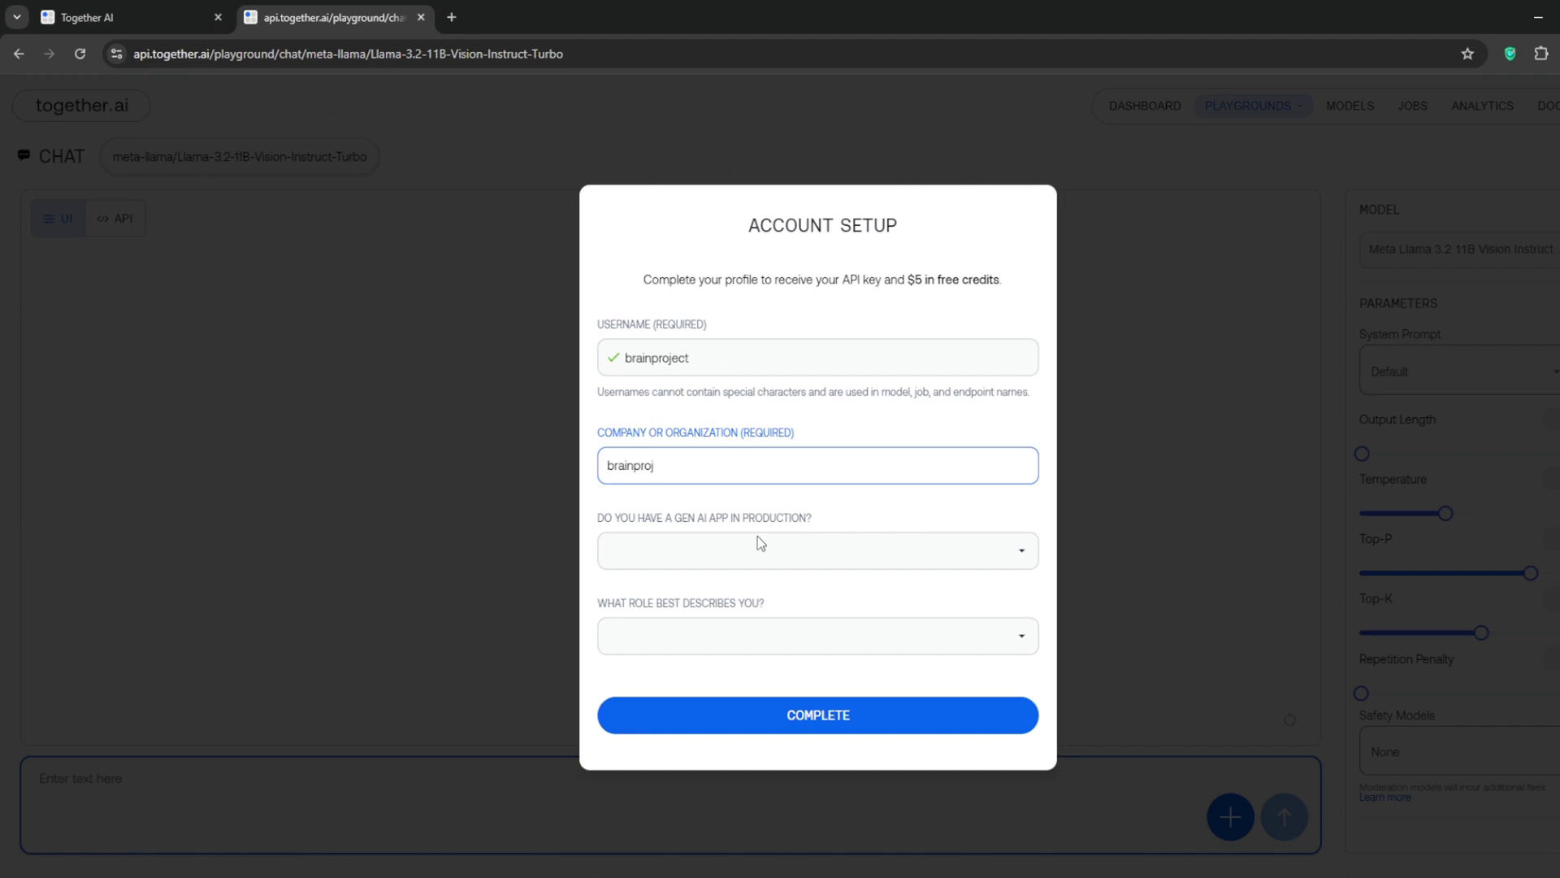
Answer Not planned for a production Gen AI app, choose the Enthusiast role, and finish setup.
left_click(1025, 552)
left_click(719, 681)
left_click(739, 633)
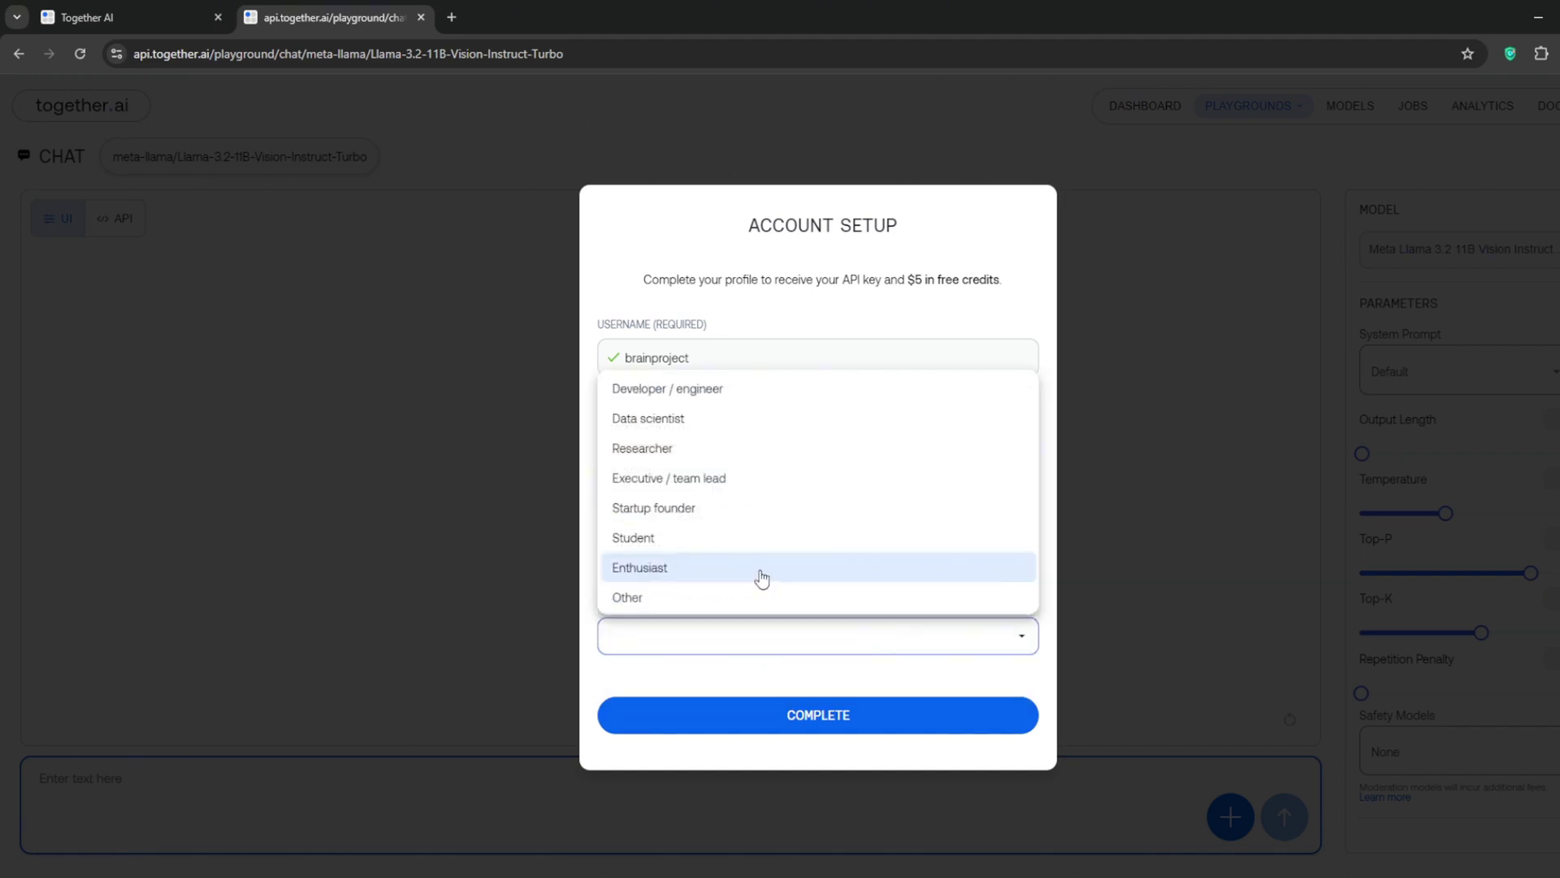
left_click(759, 568)
left_click(845, 715)
left_click(924, 605)
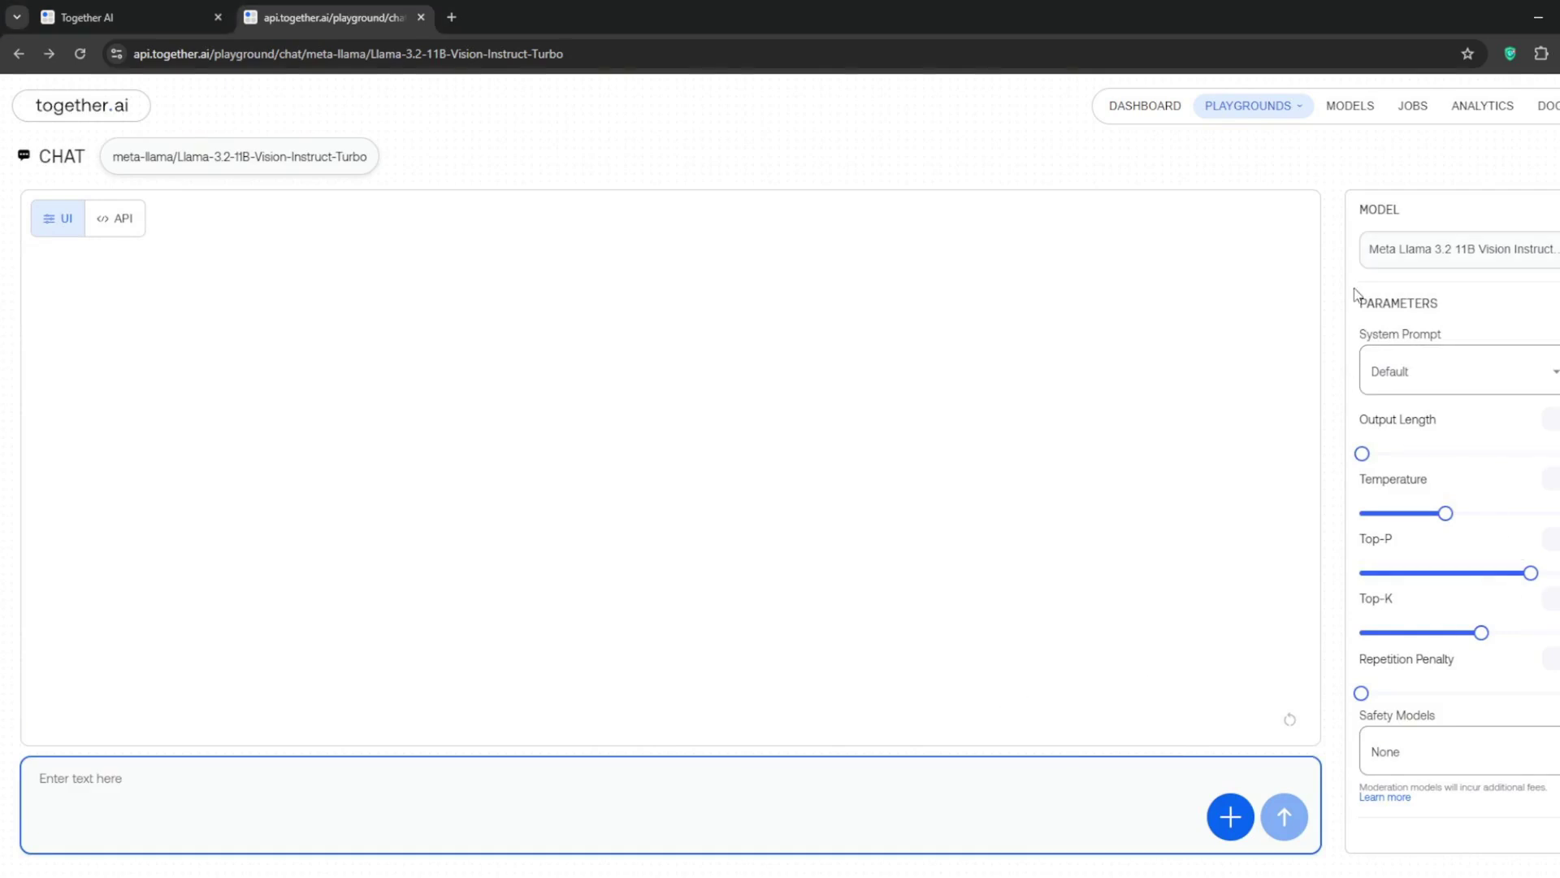
Find FLUX1.1 [pro] in the full model catalogue and open it in the playground.
left_click(1527, 250)
scroll(1433, 650, "down", 10)
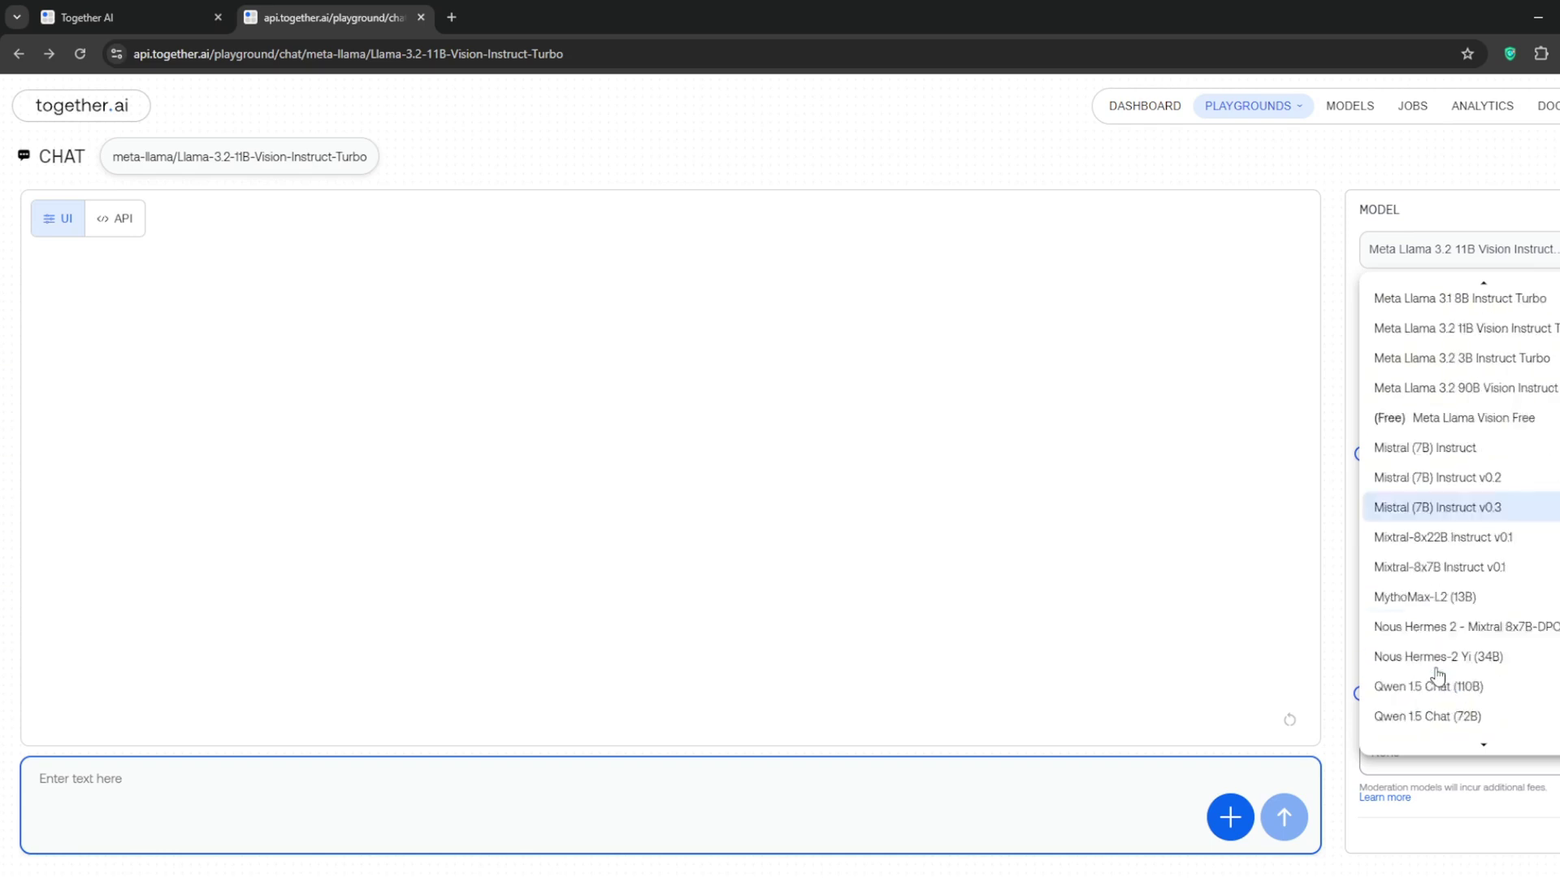
left_click(1437, 740)
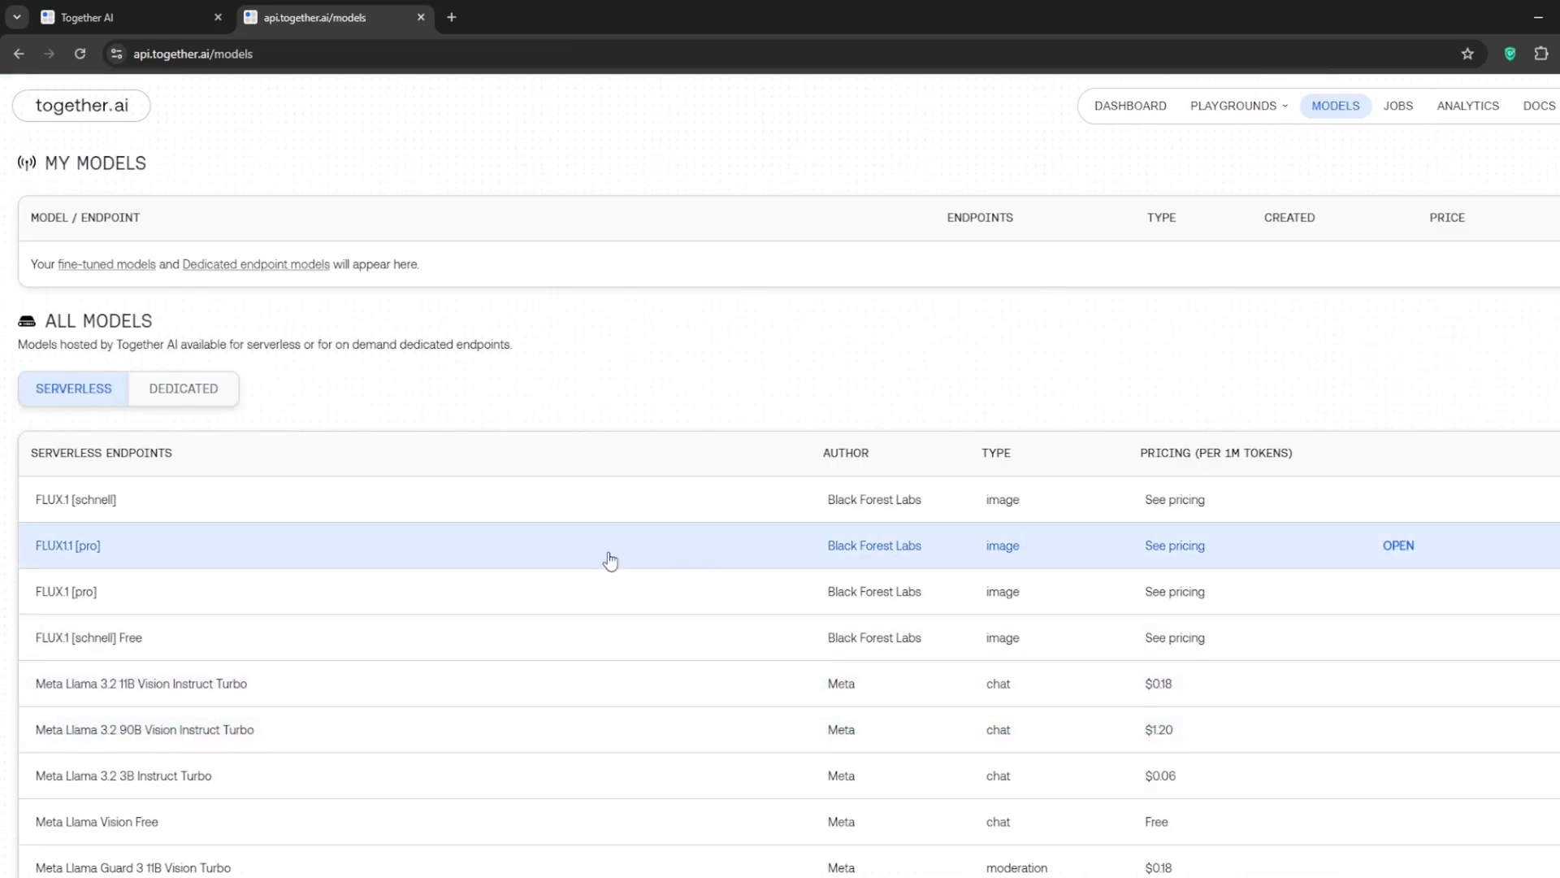
left_click(127, 557)
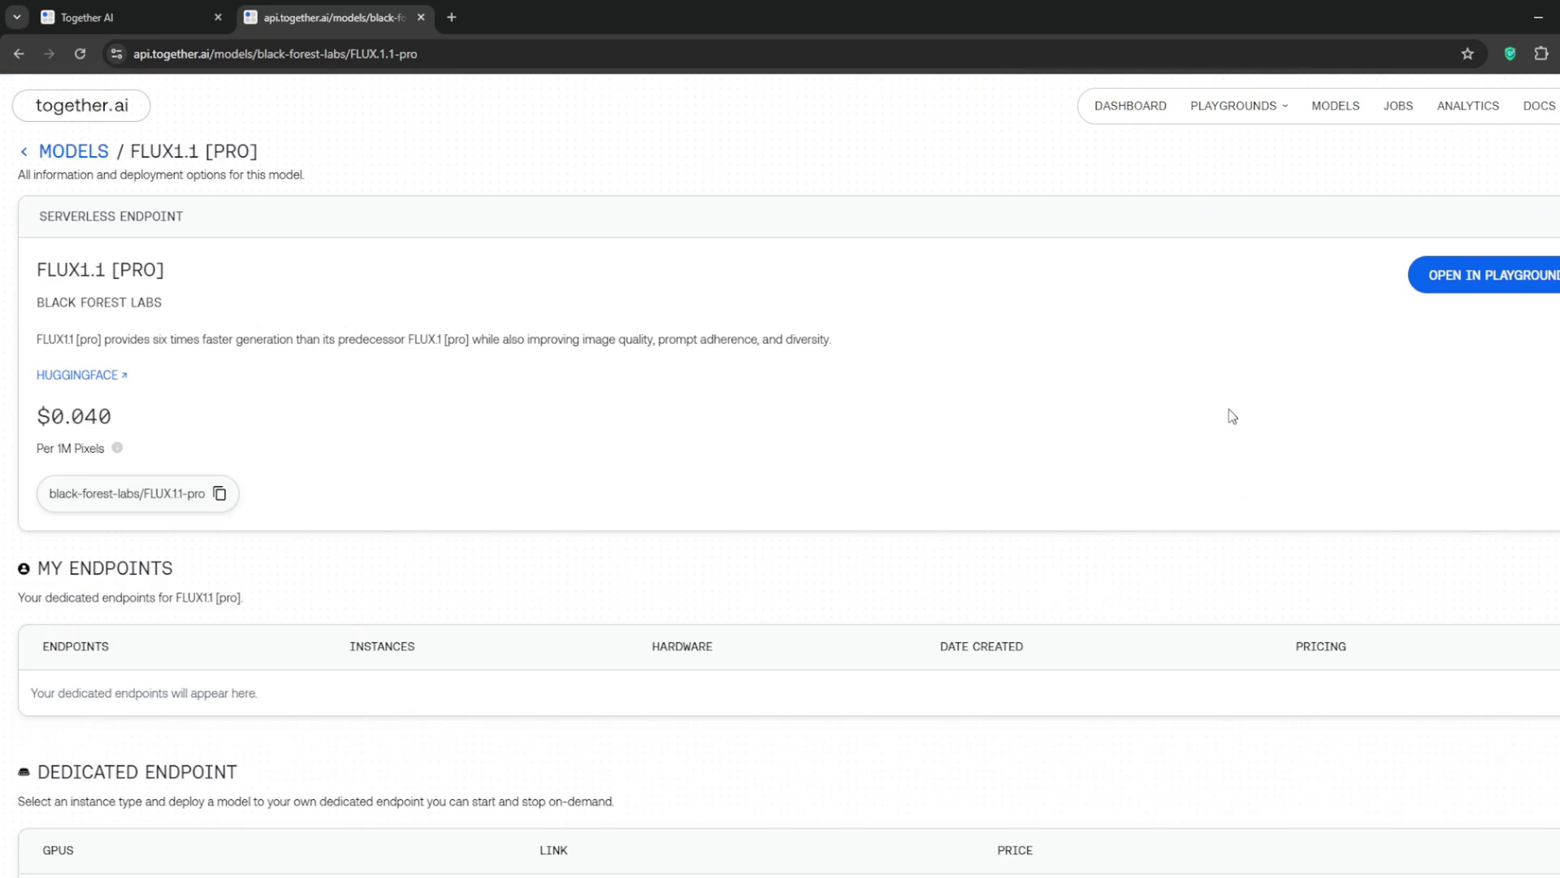
left_click(1476, 283)
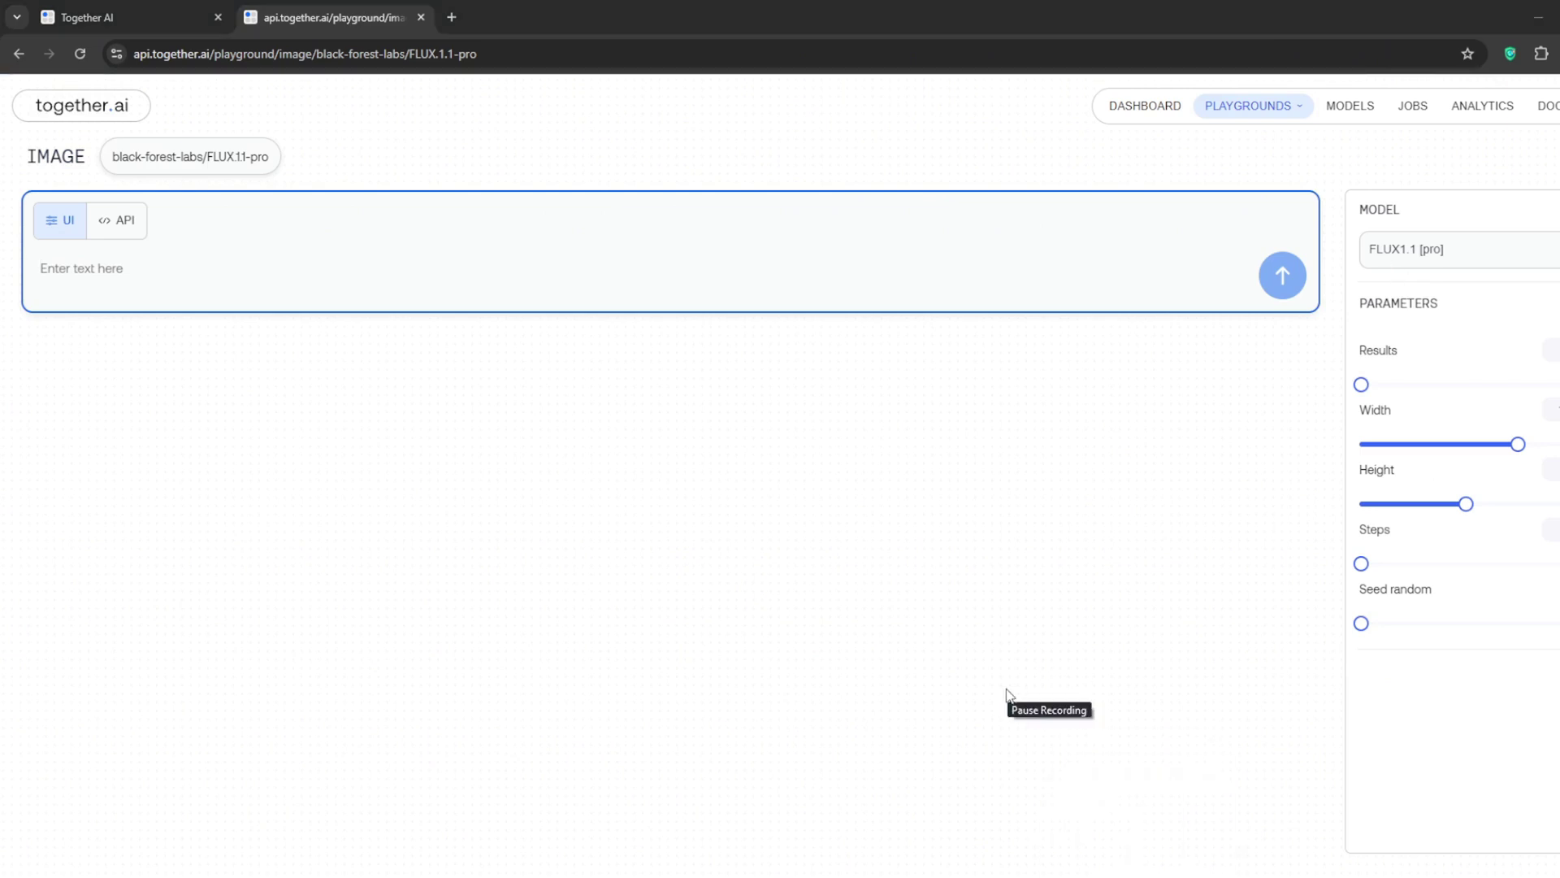
Generate an image from the prompt 'a pink hair woman in the street.'.
left_click(927, 238)
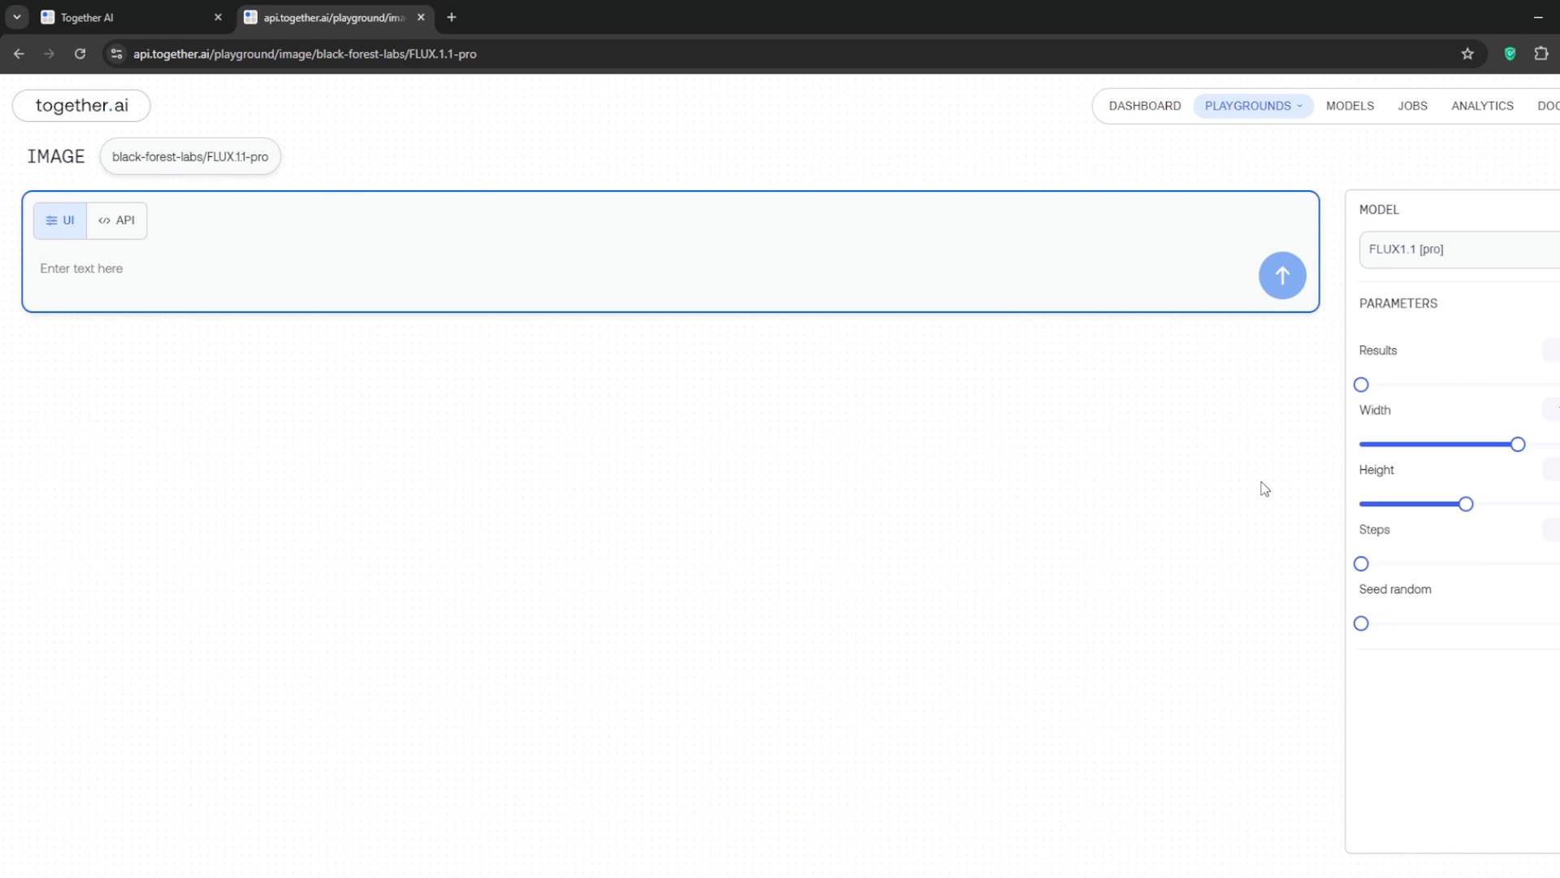
type("a pink hair woman ")
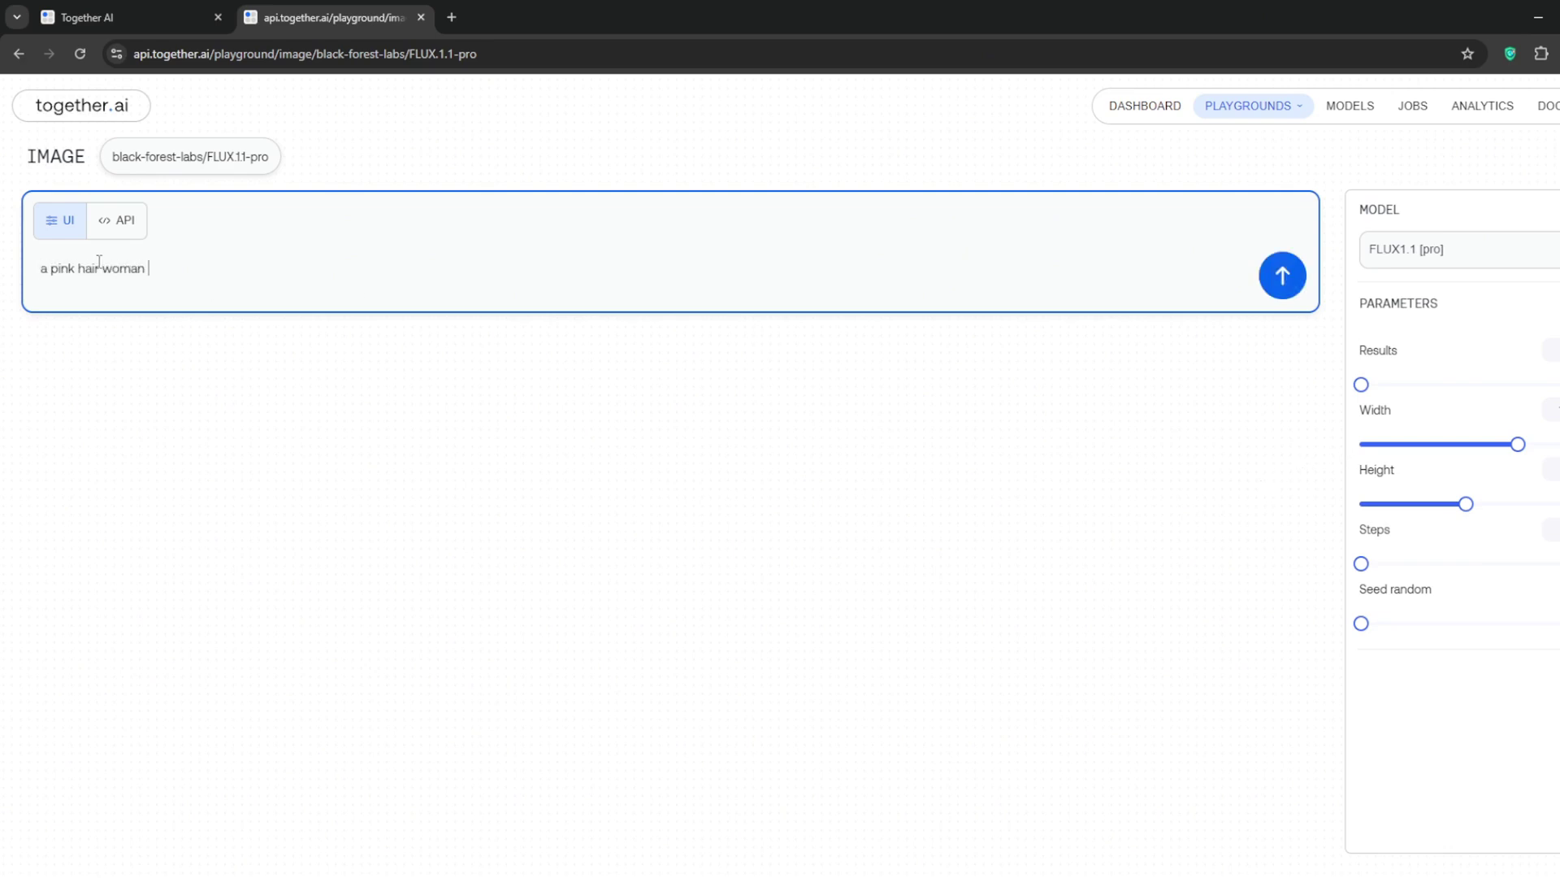
type("in the street.")
key("Return")
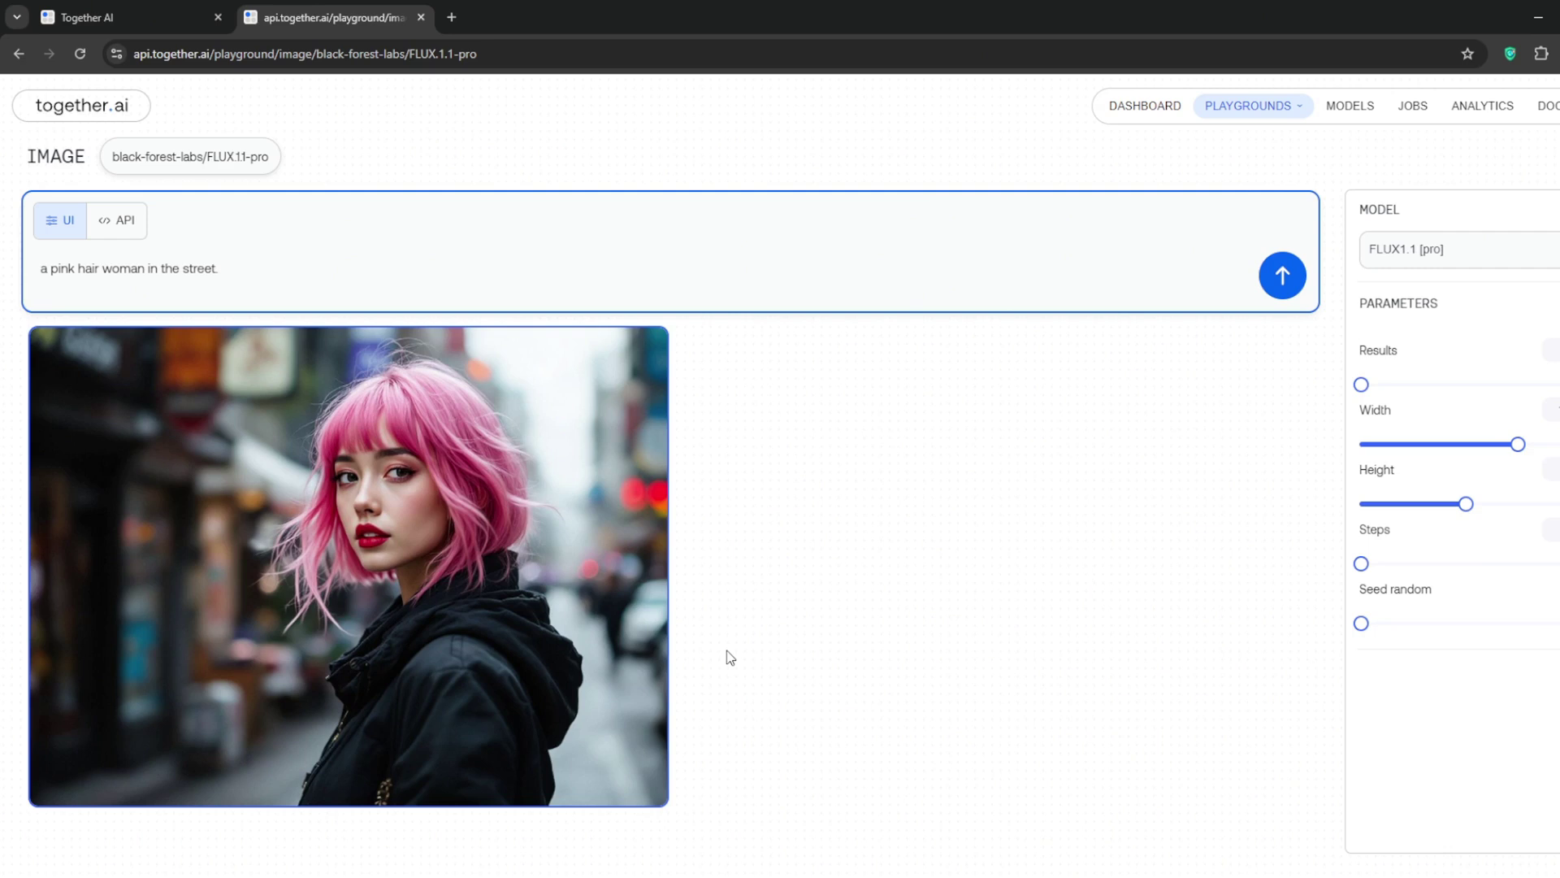
Download the pink-haired woman image and clear the prompt box.
left_click(51, 357)
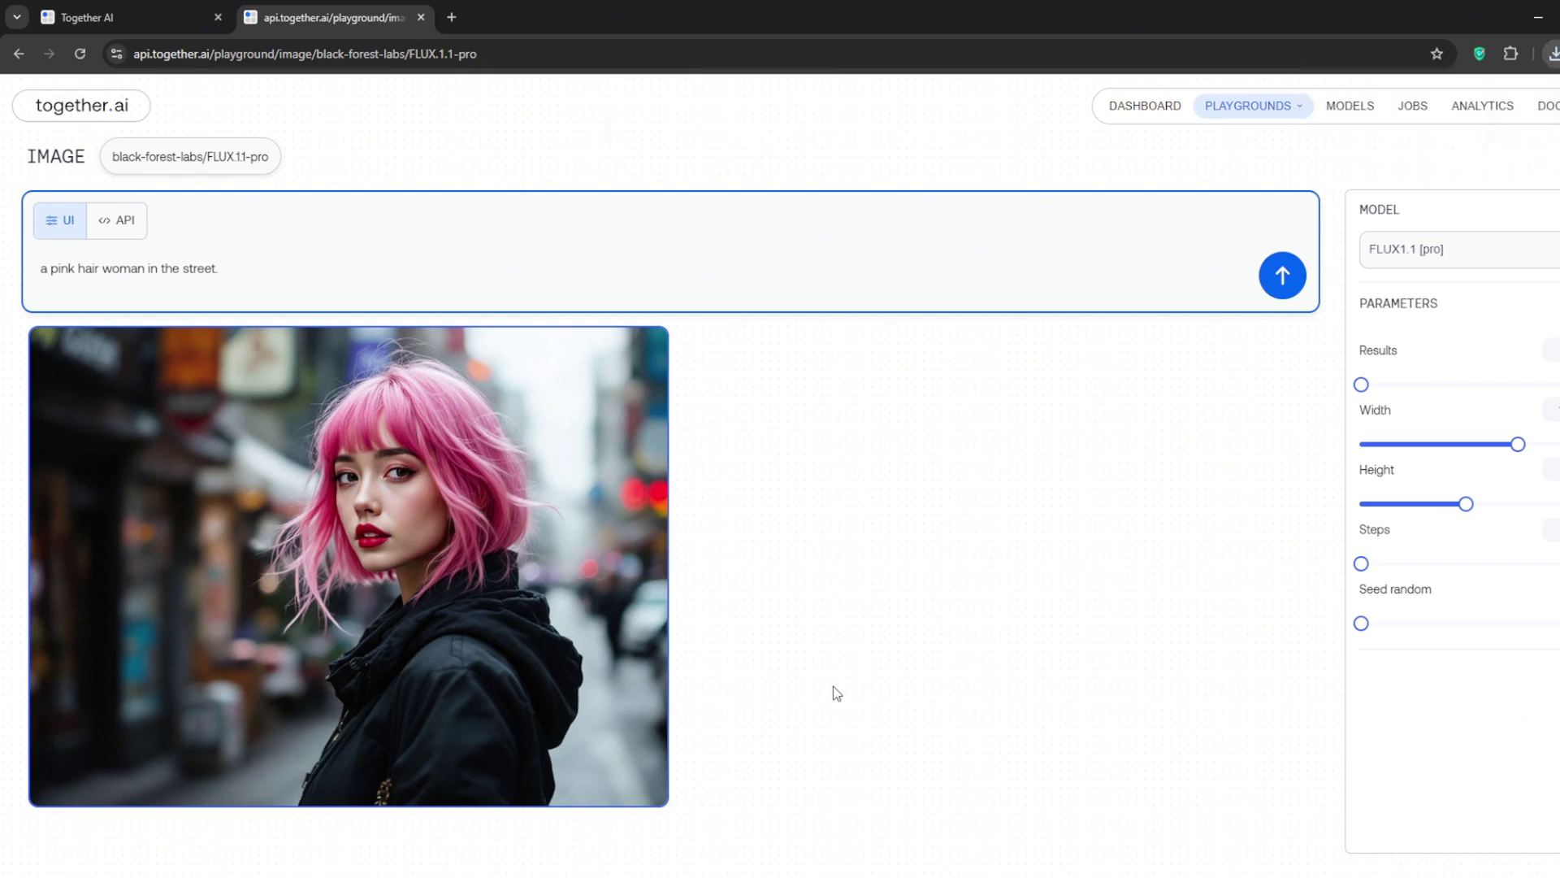
left_click(242, 281)
left_click_drag(238, 275, 38, 269)
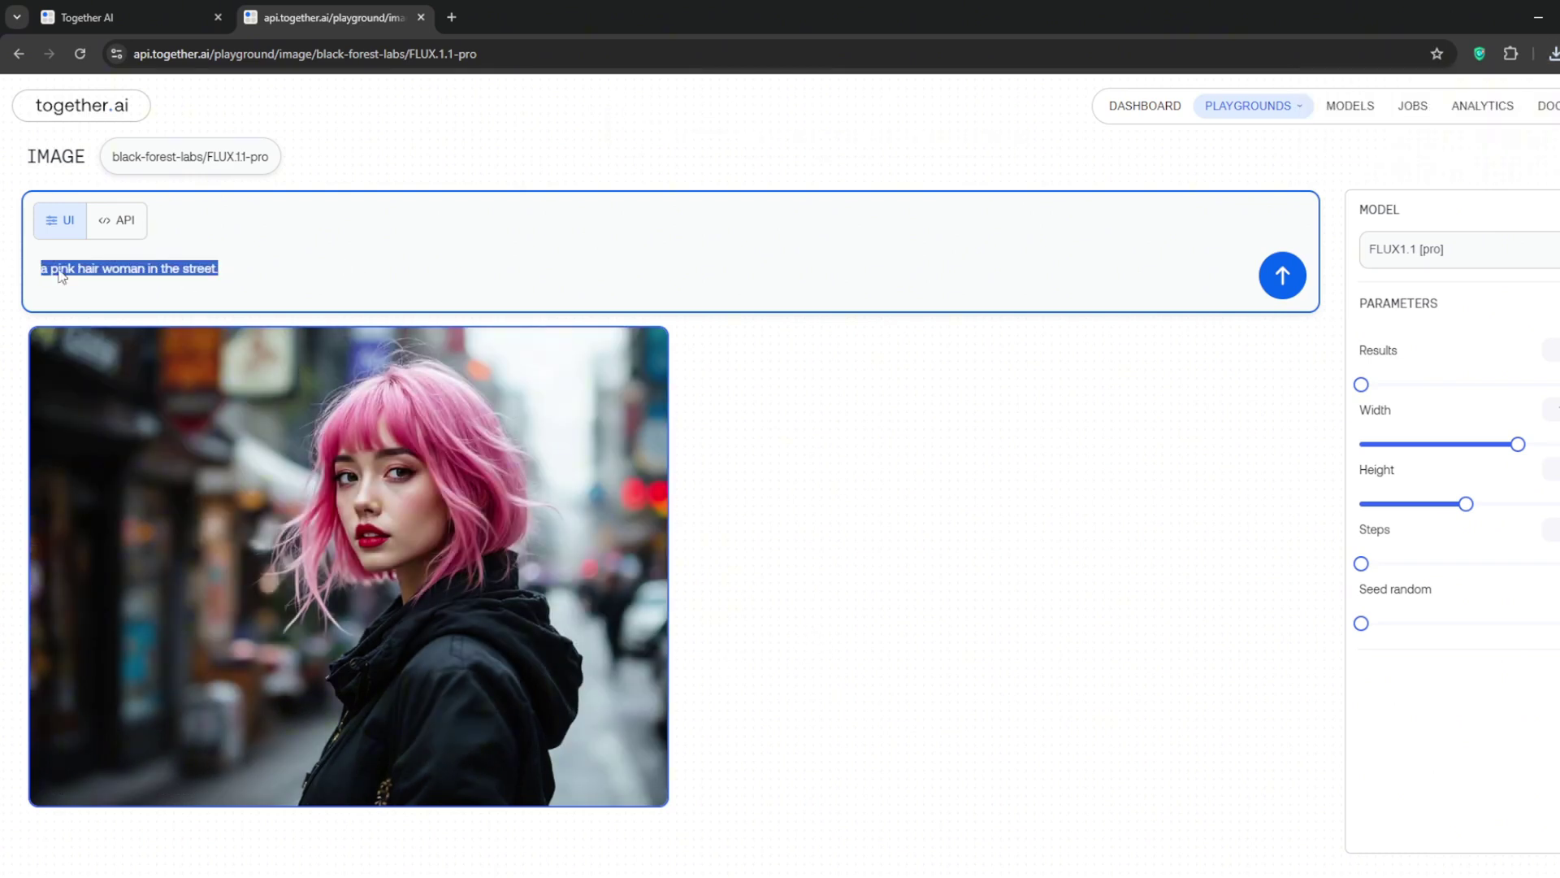
key("BackSpace")
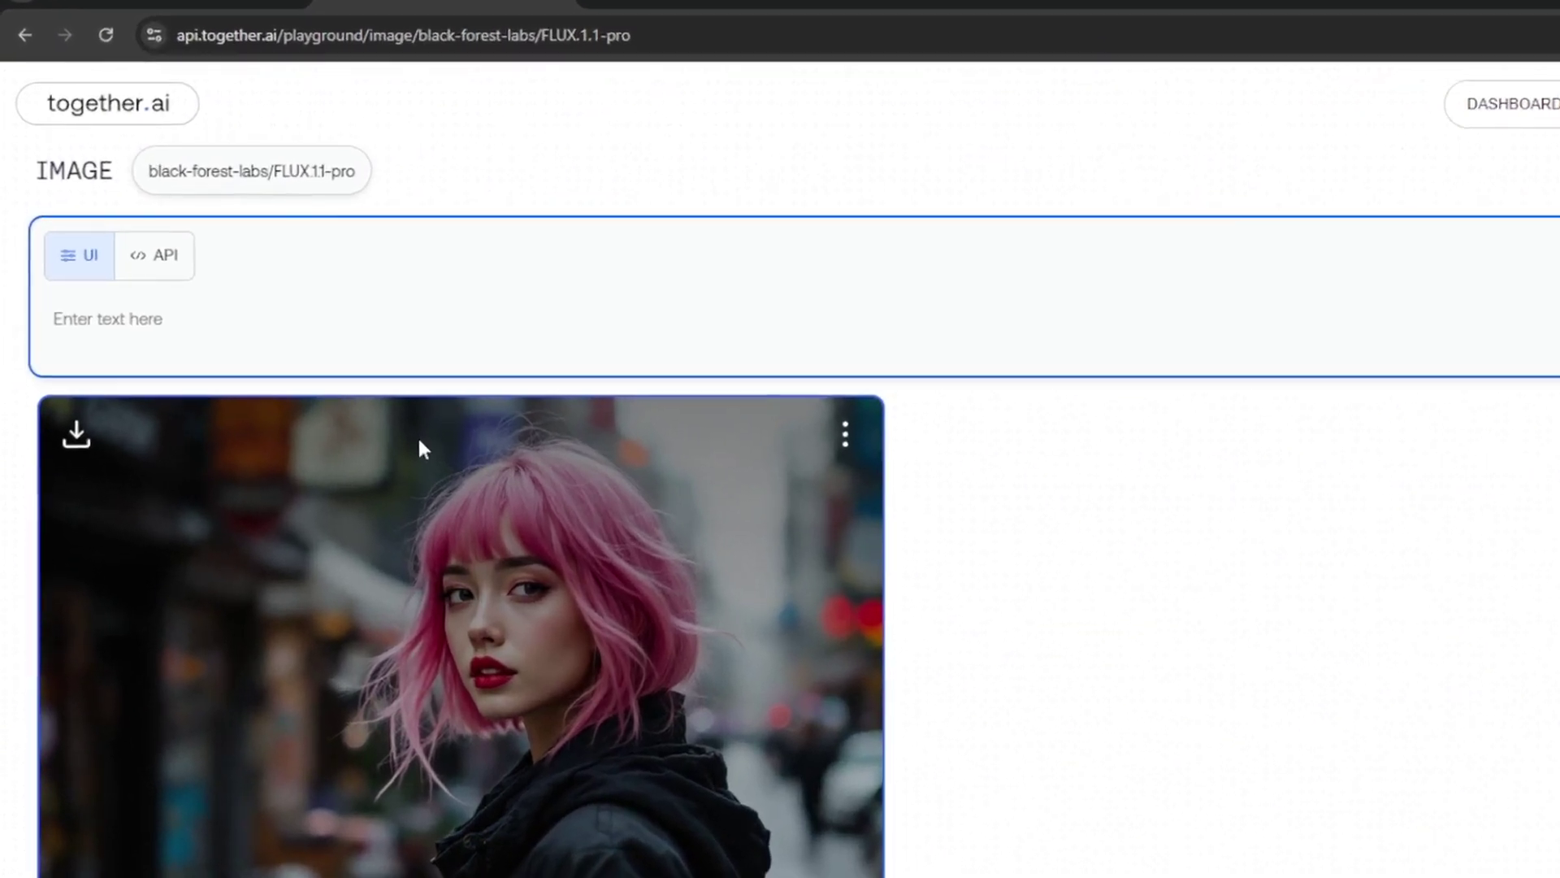
Generate an image from the prompt 'IMG_2108.CR2', download it and open the file.
type("IMG_12")
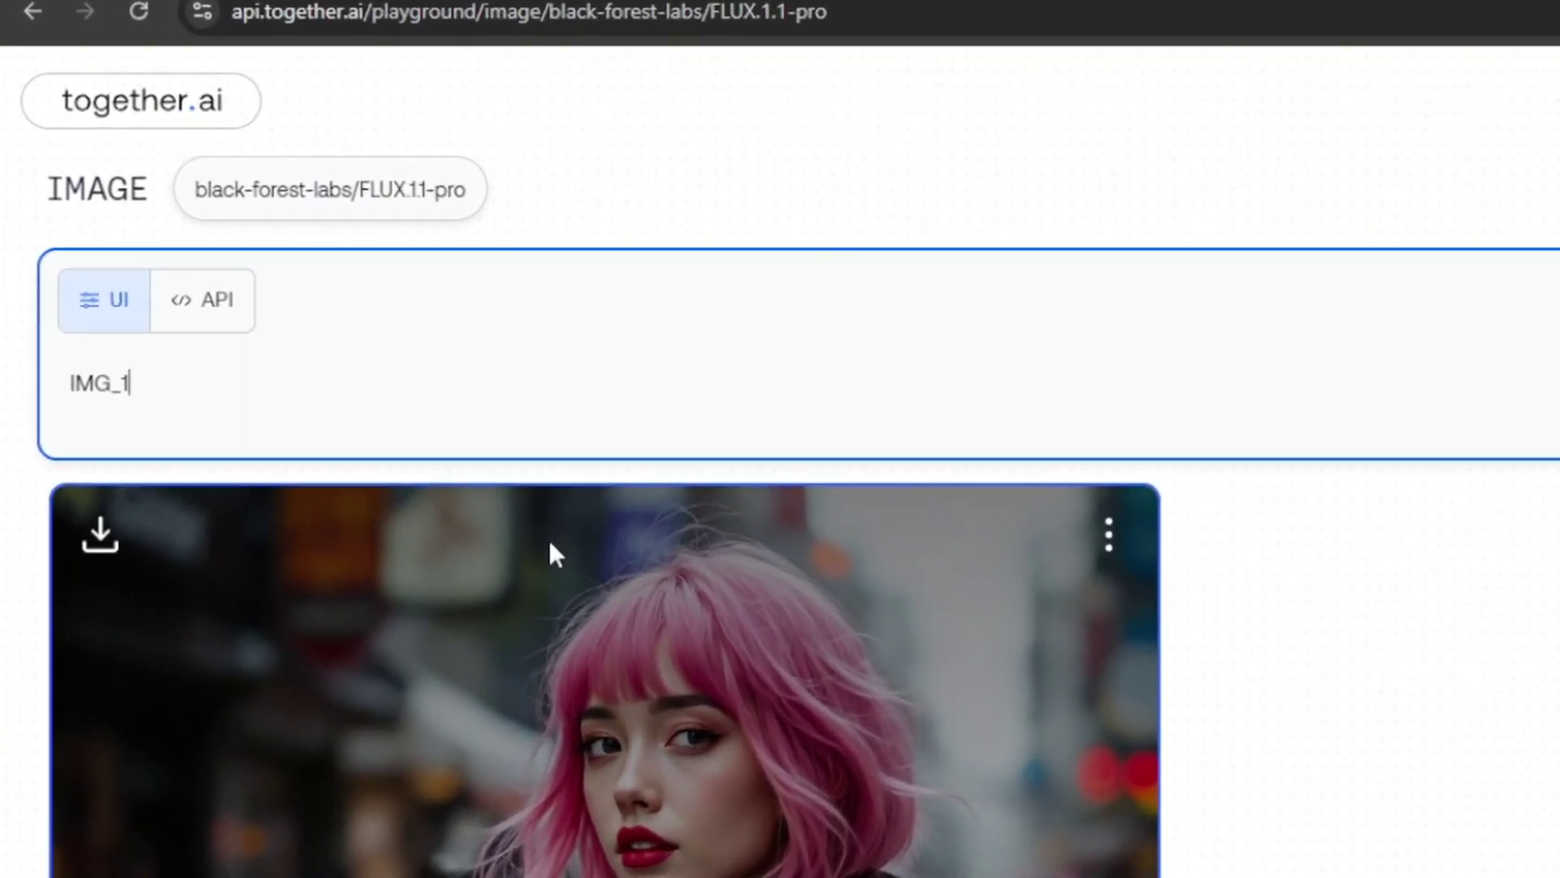
key("BackSpace")
key("BackSpace")
type("2108.CR2")
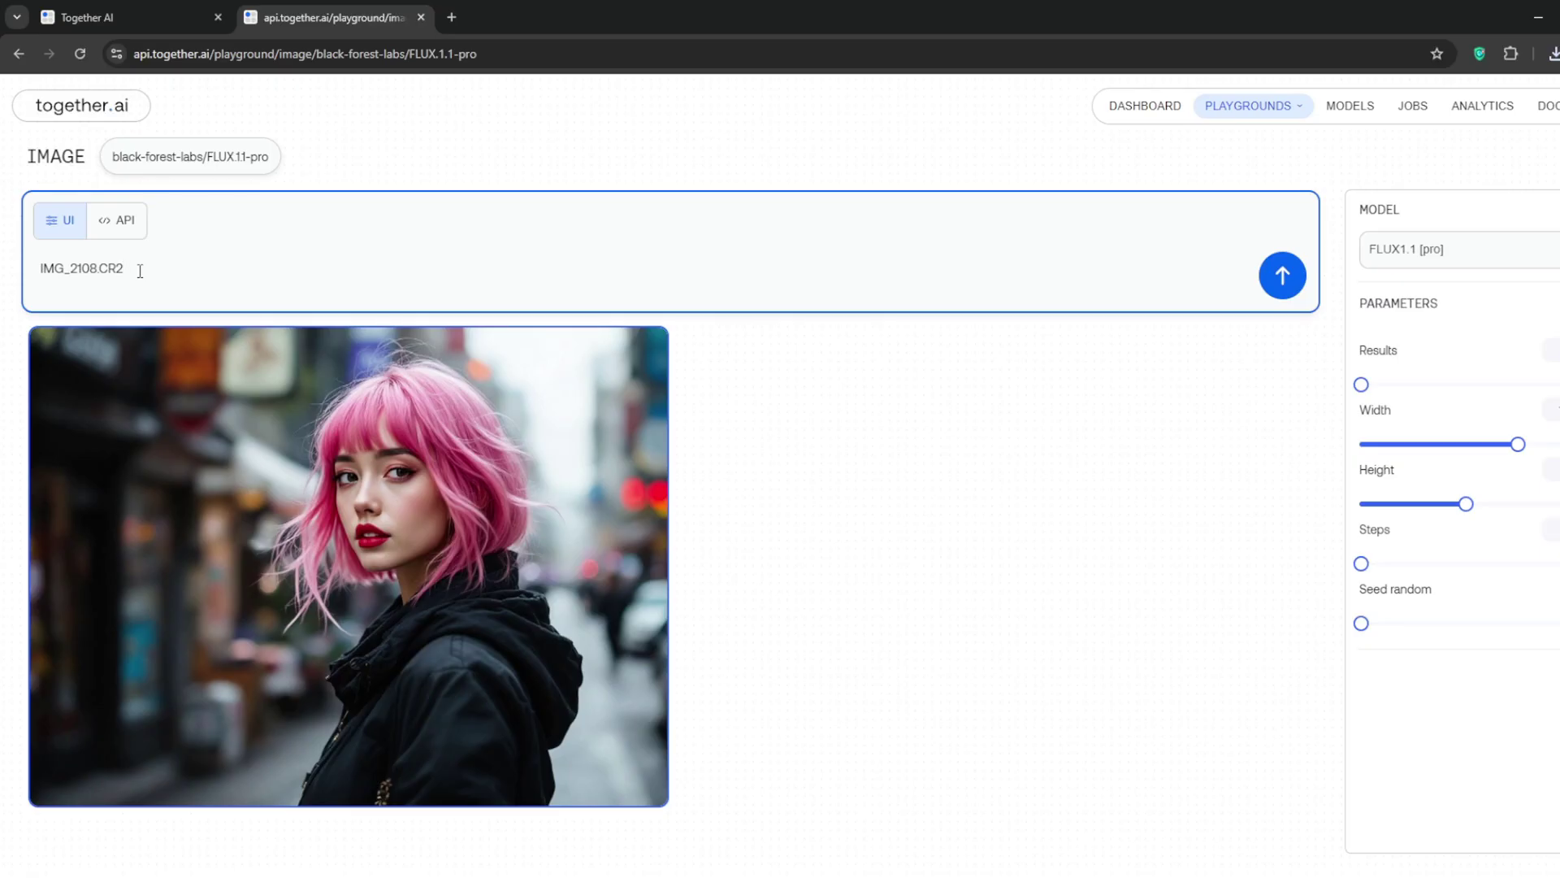
key("Return")
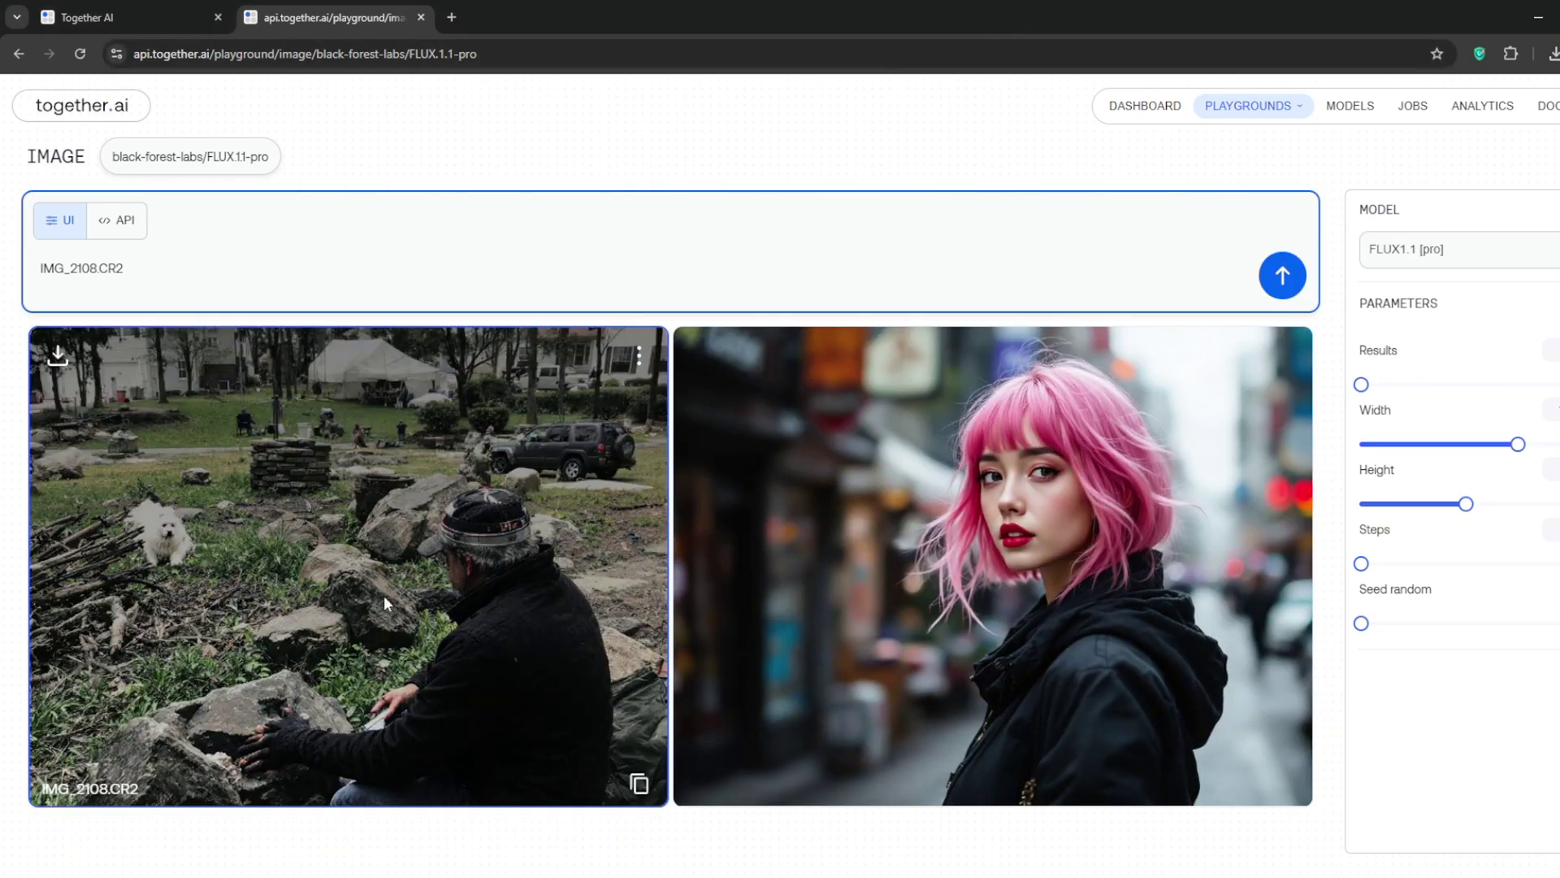
left_click(57, 355)
left_click(1397, 96)
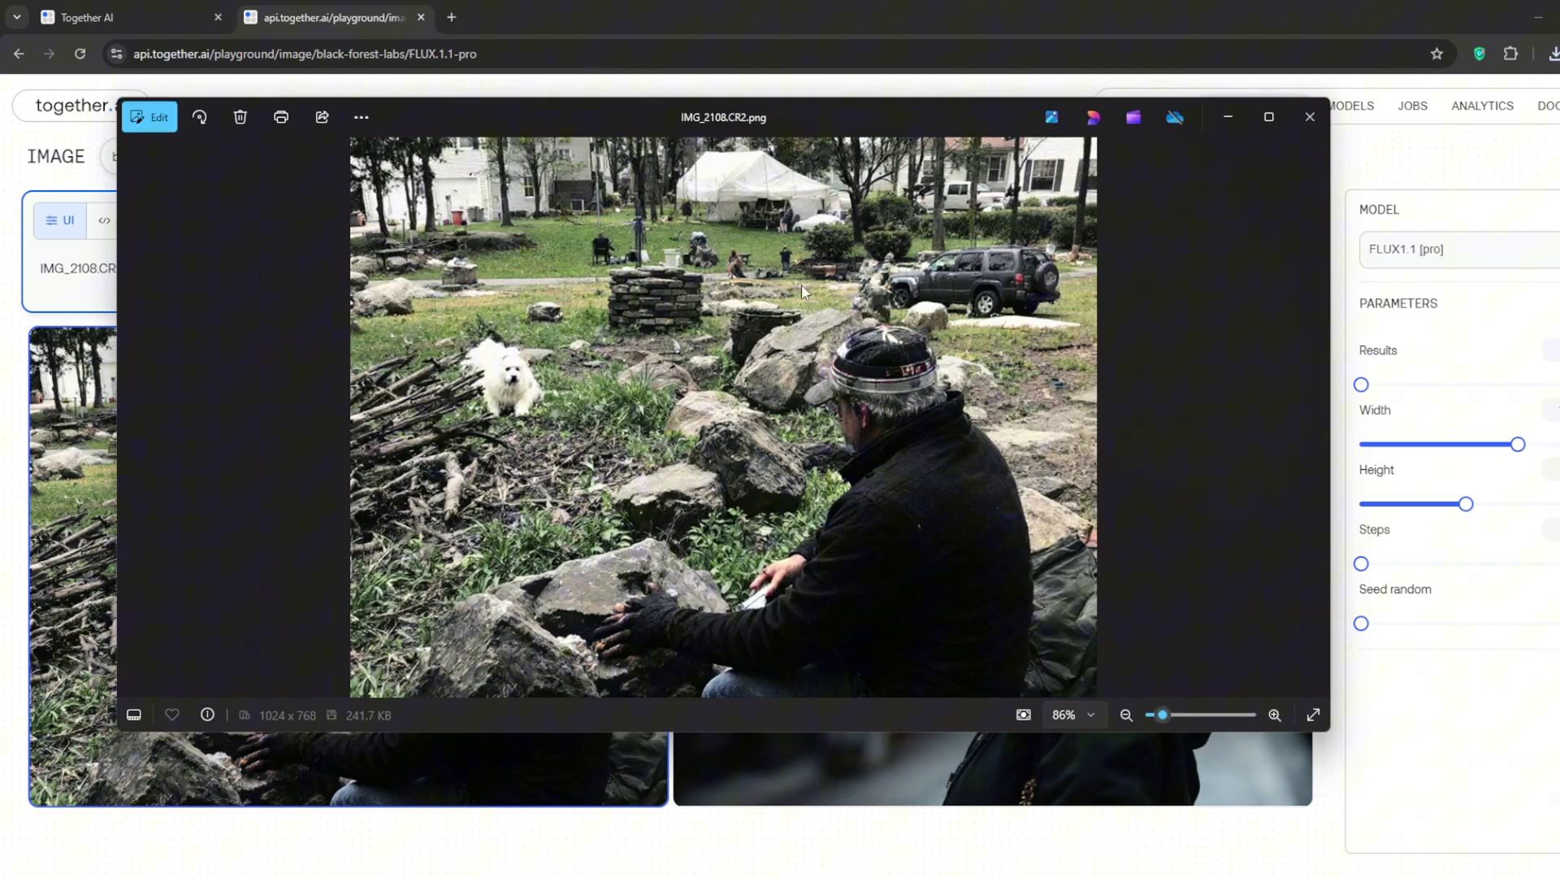
Move the Photos window showing IMG_2108.CR2.png aside.
left_click_drag(695, 115, 925, 144)
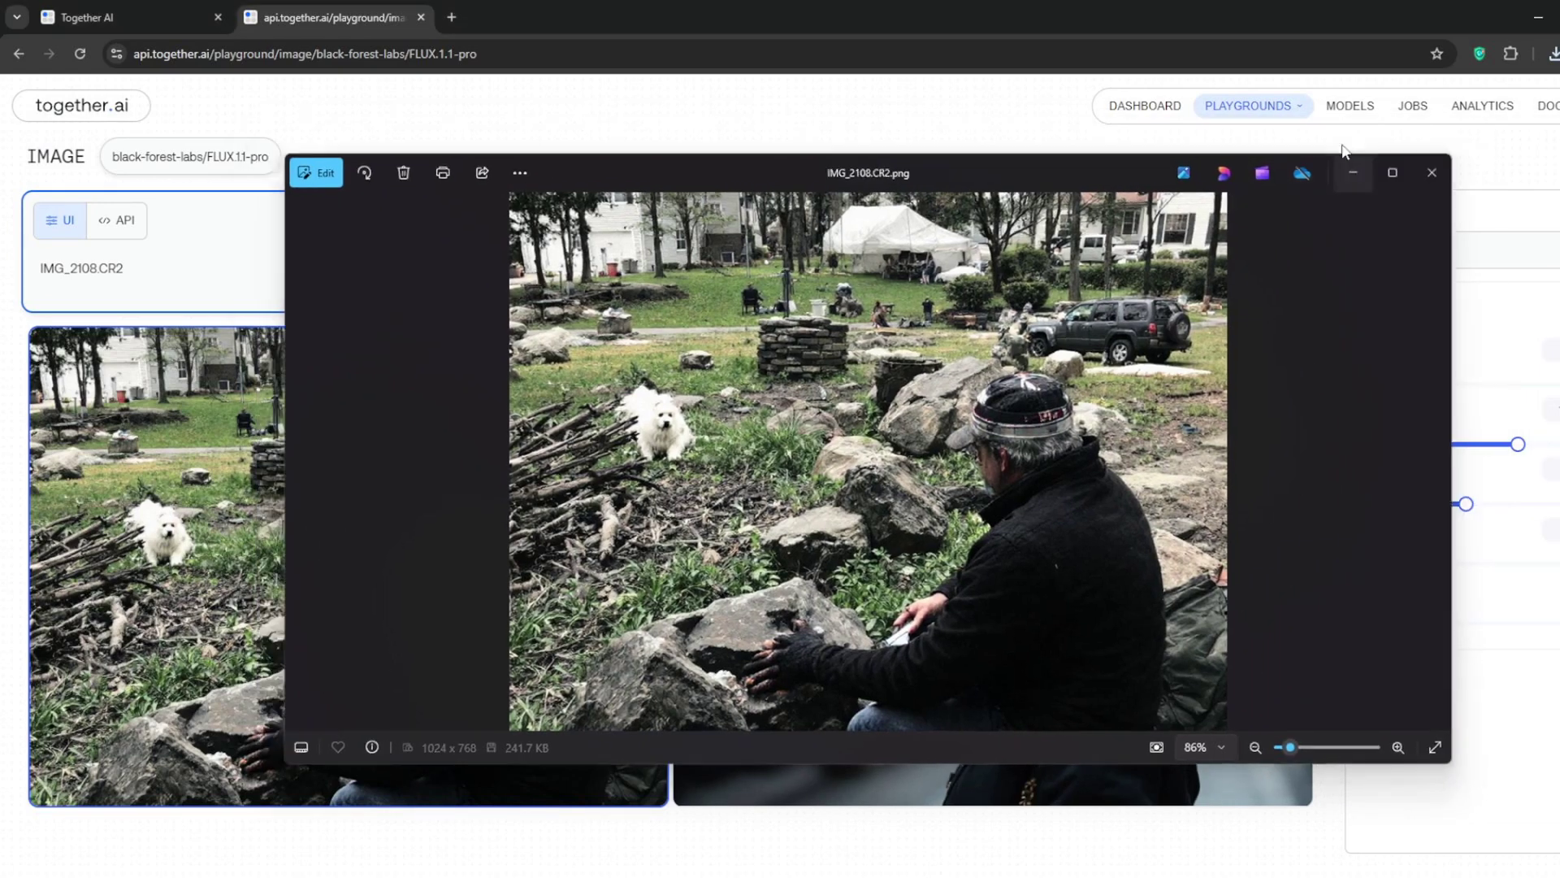
Close the photo viewer and regenerate with a slightly edited file-name prompt.
left_click(1349, 166)
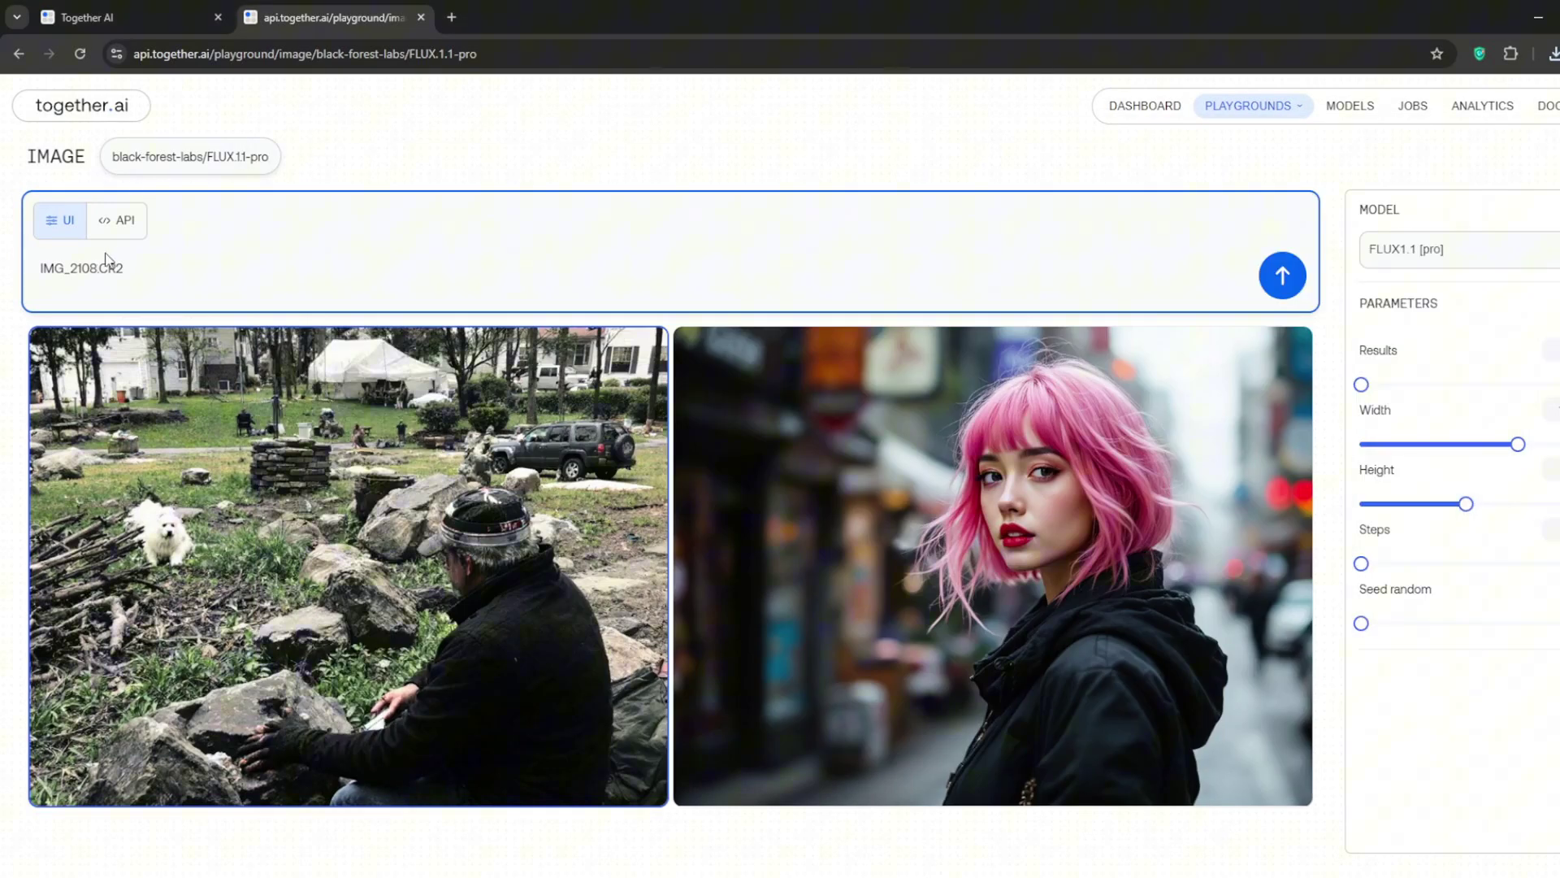
key("BackSpace")
key("BackSpace")
type("2.")
key("Return")
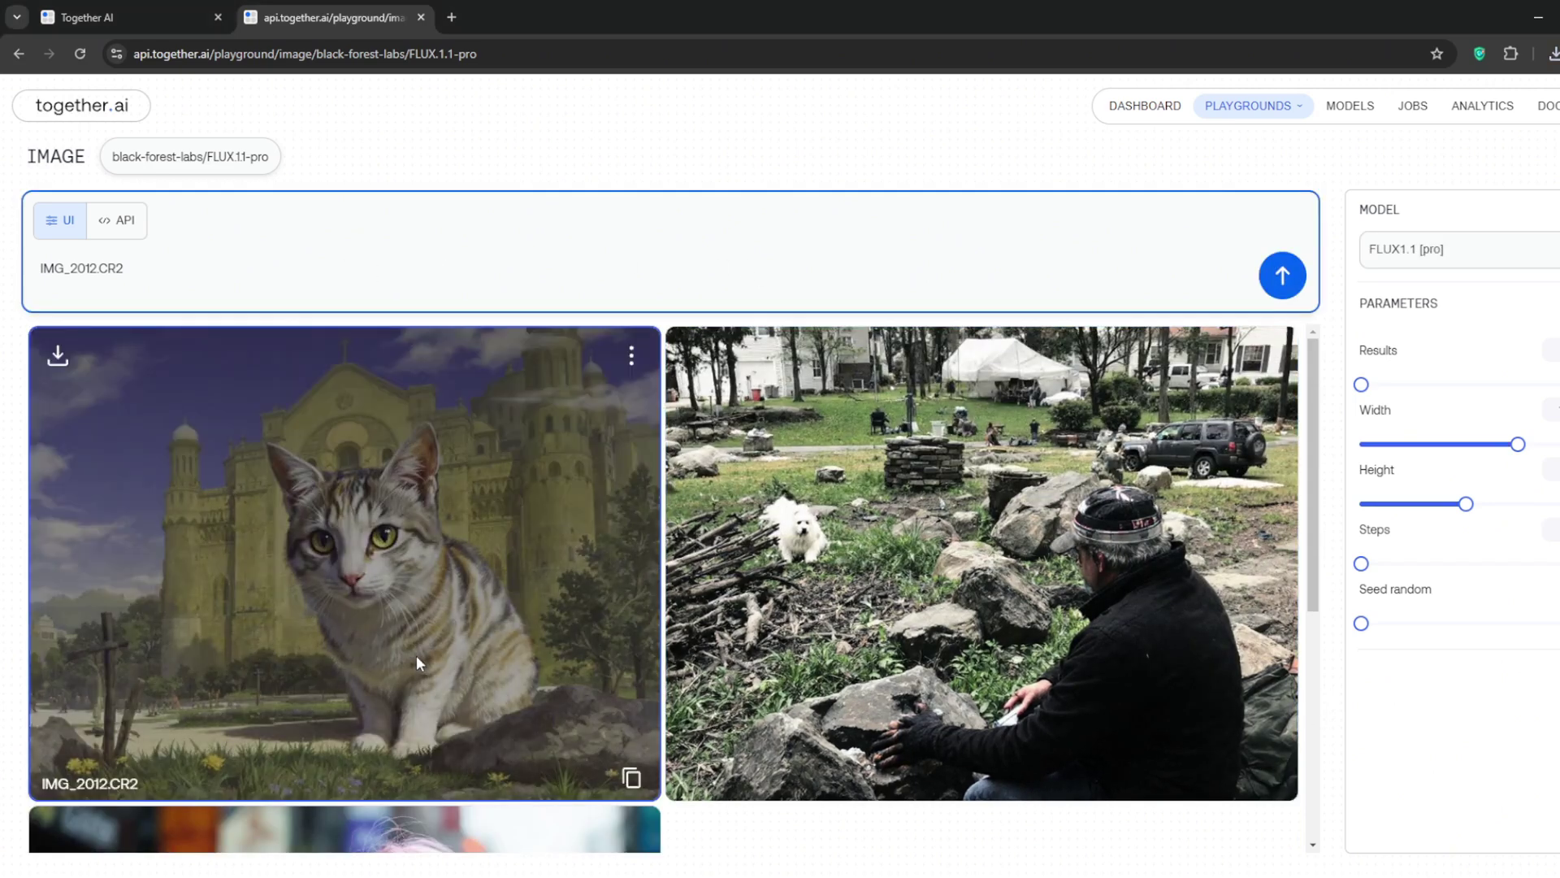
Replace the prompt with 'IMG_1018.CR2' and generate the speckled-bird image.
left_click_drag(246, 274, 7, 213)
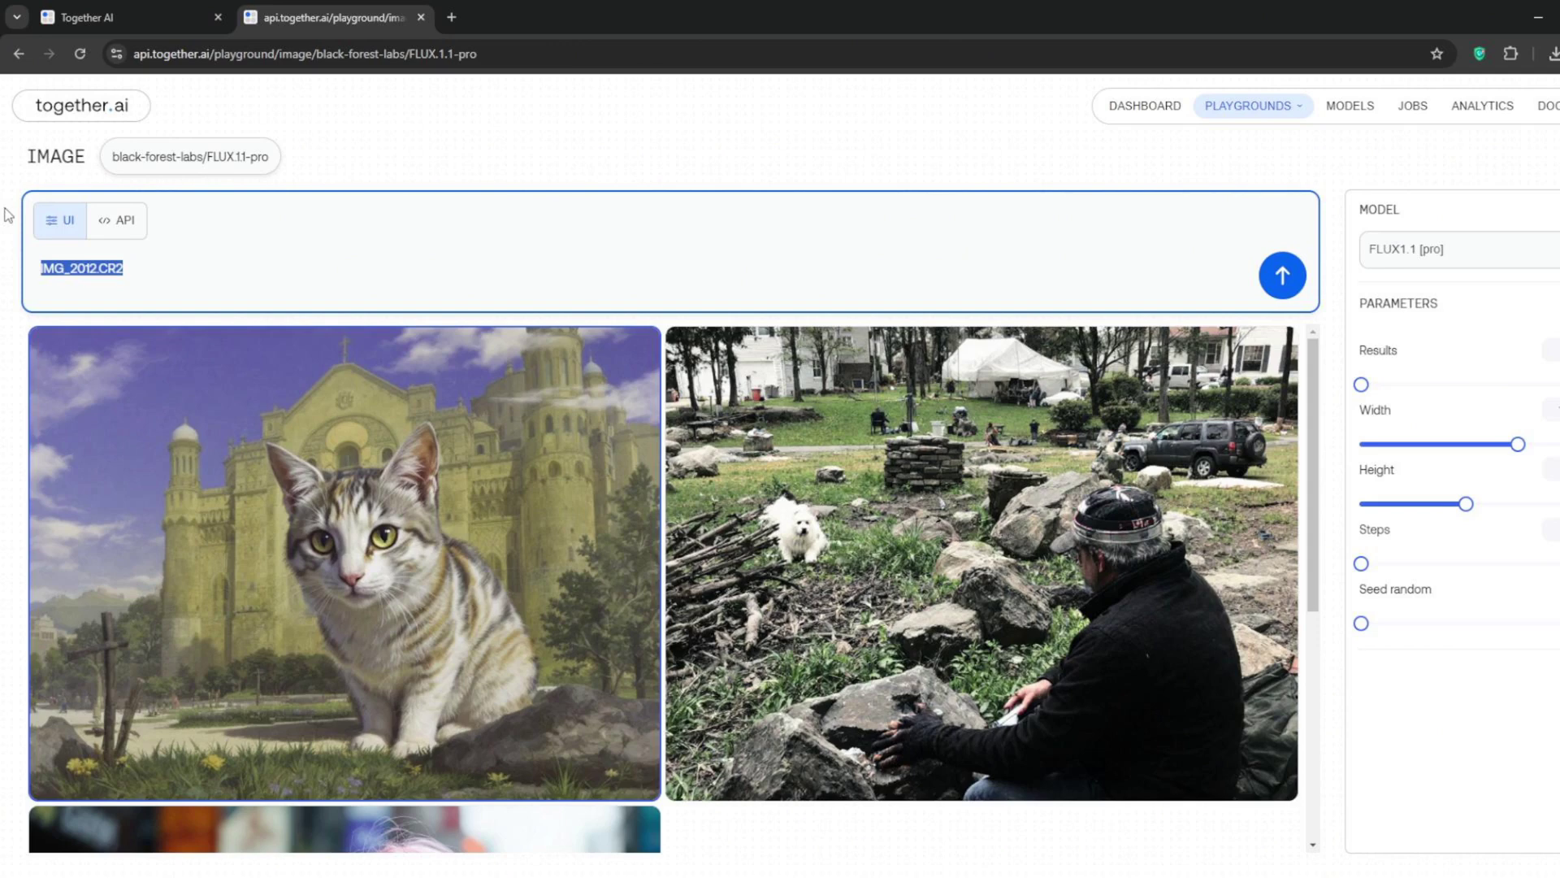
key("BackSpace")
type("IMG_1018.CR2")
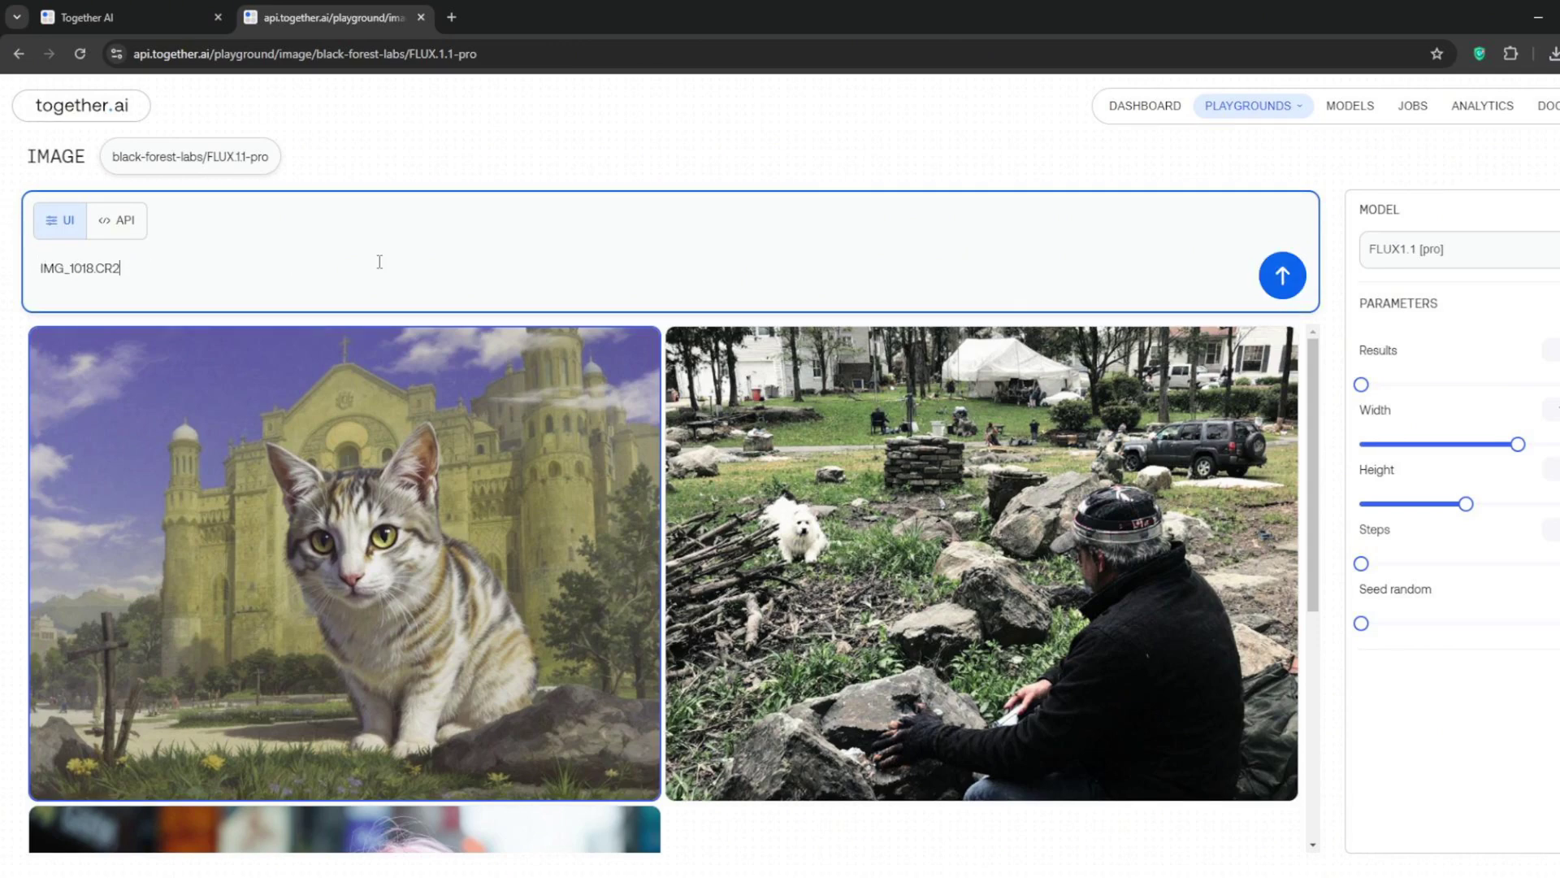
key("Return")
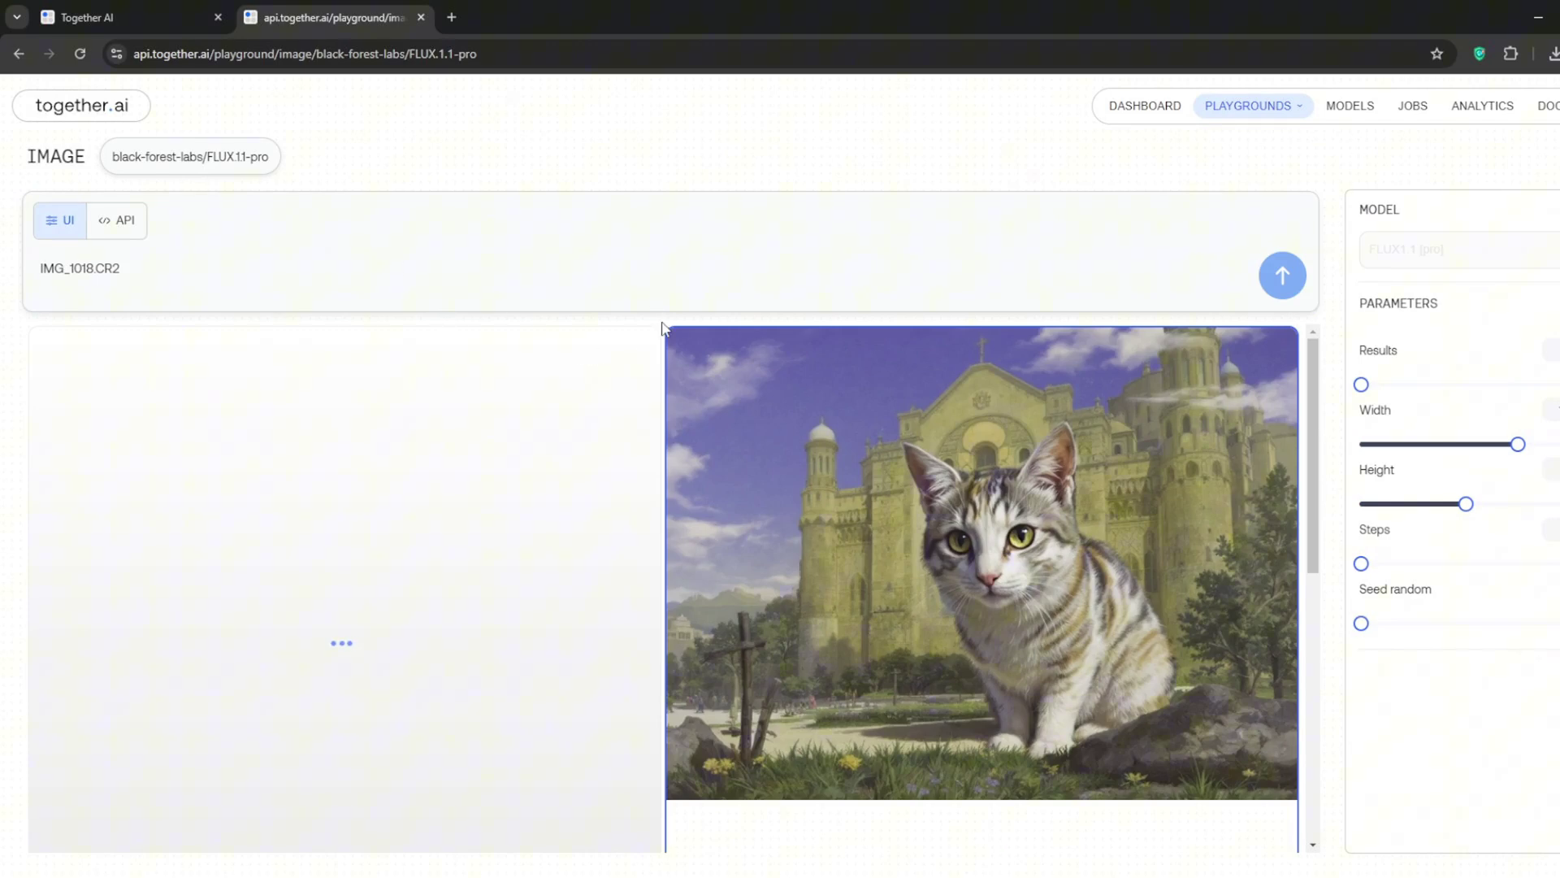
mouse_move(573, 603)
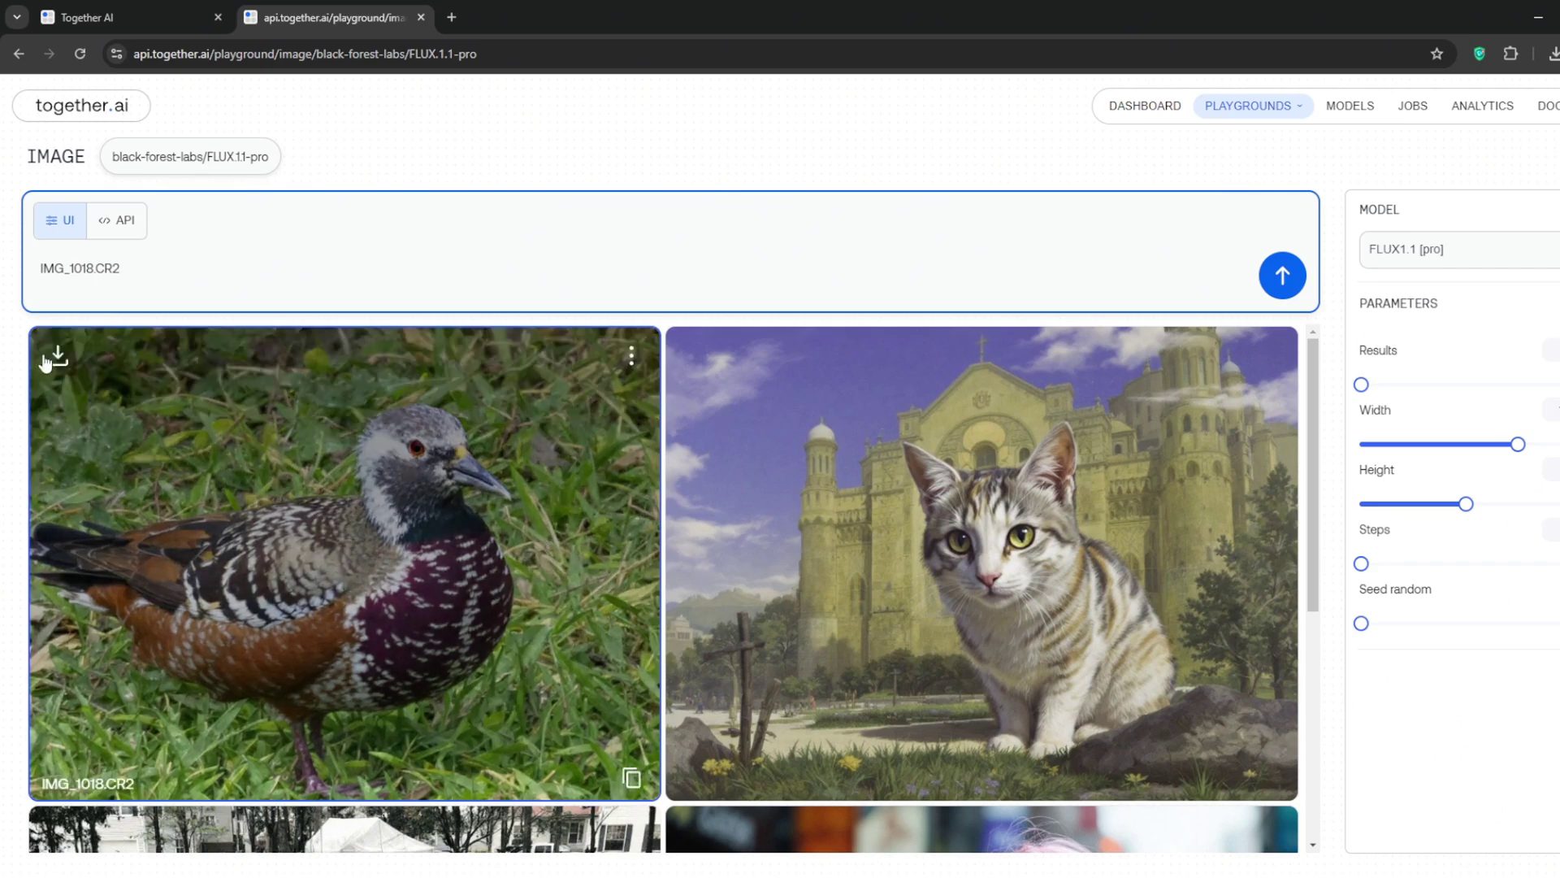
Download the bird image and open IMG_1018.CR2.png in Photos.
left_click(58, 355)
left_click(1394, 98)
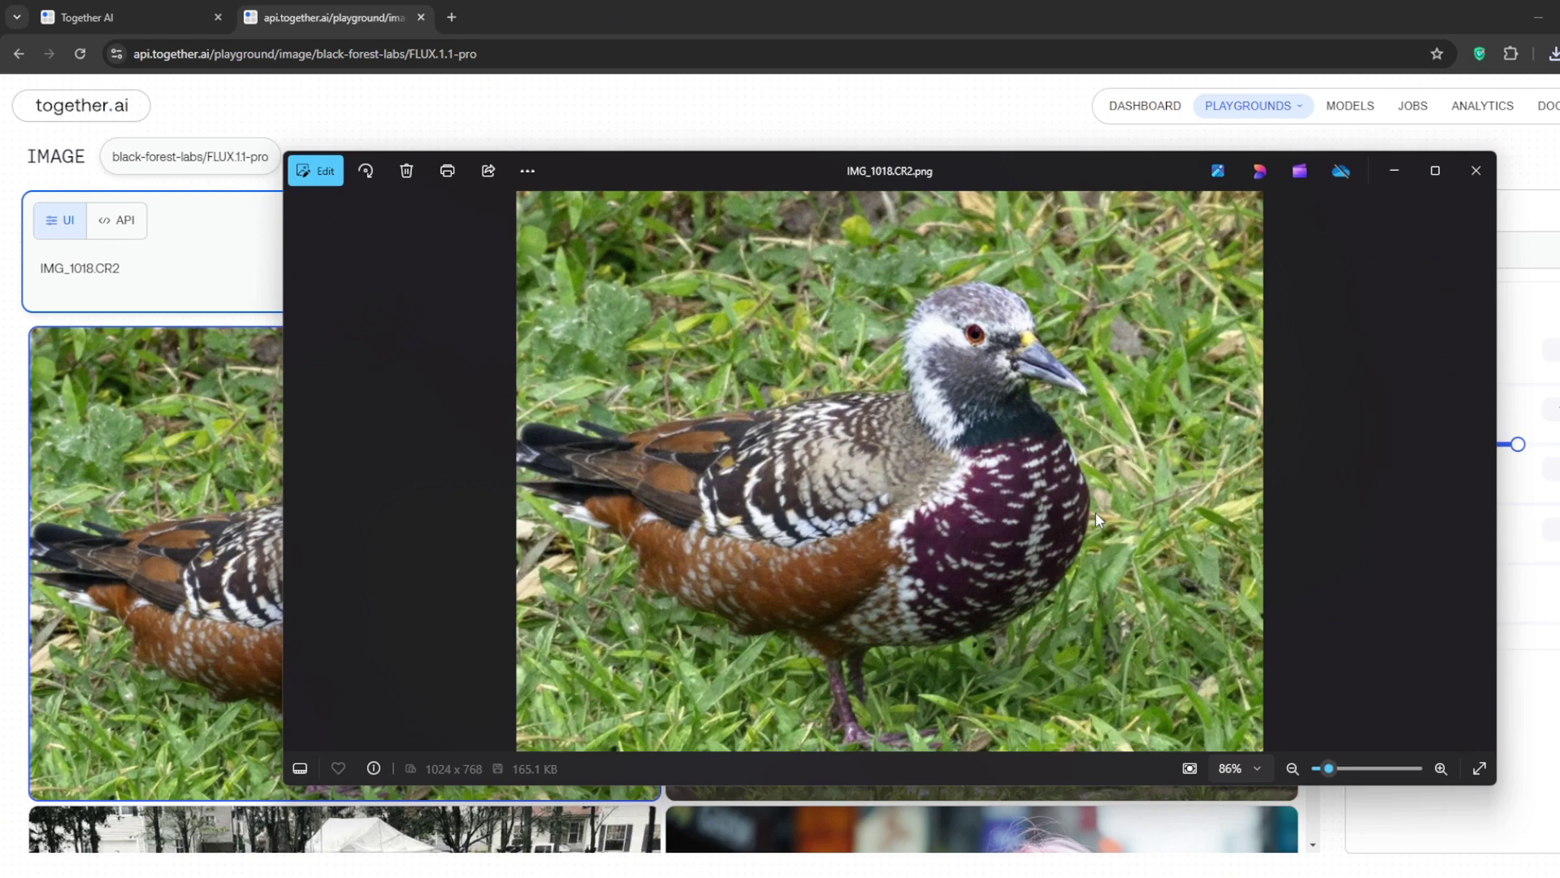
Append 'cat' to the prompt, generate the calico cat image, then download and open it.
left_click(1409, 169)
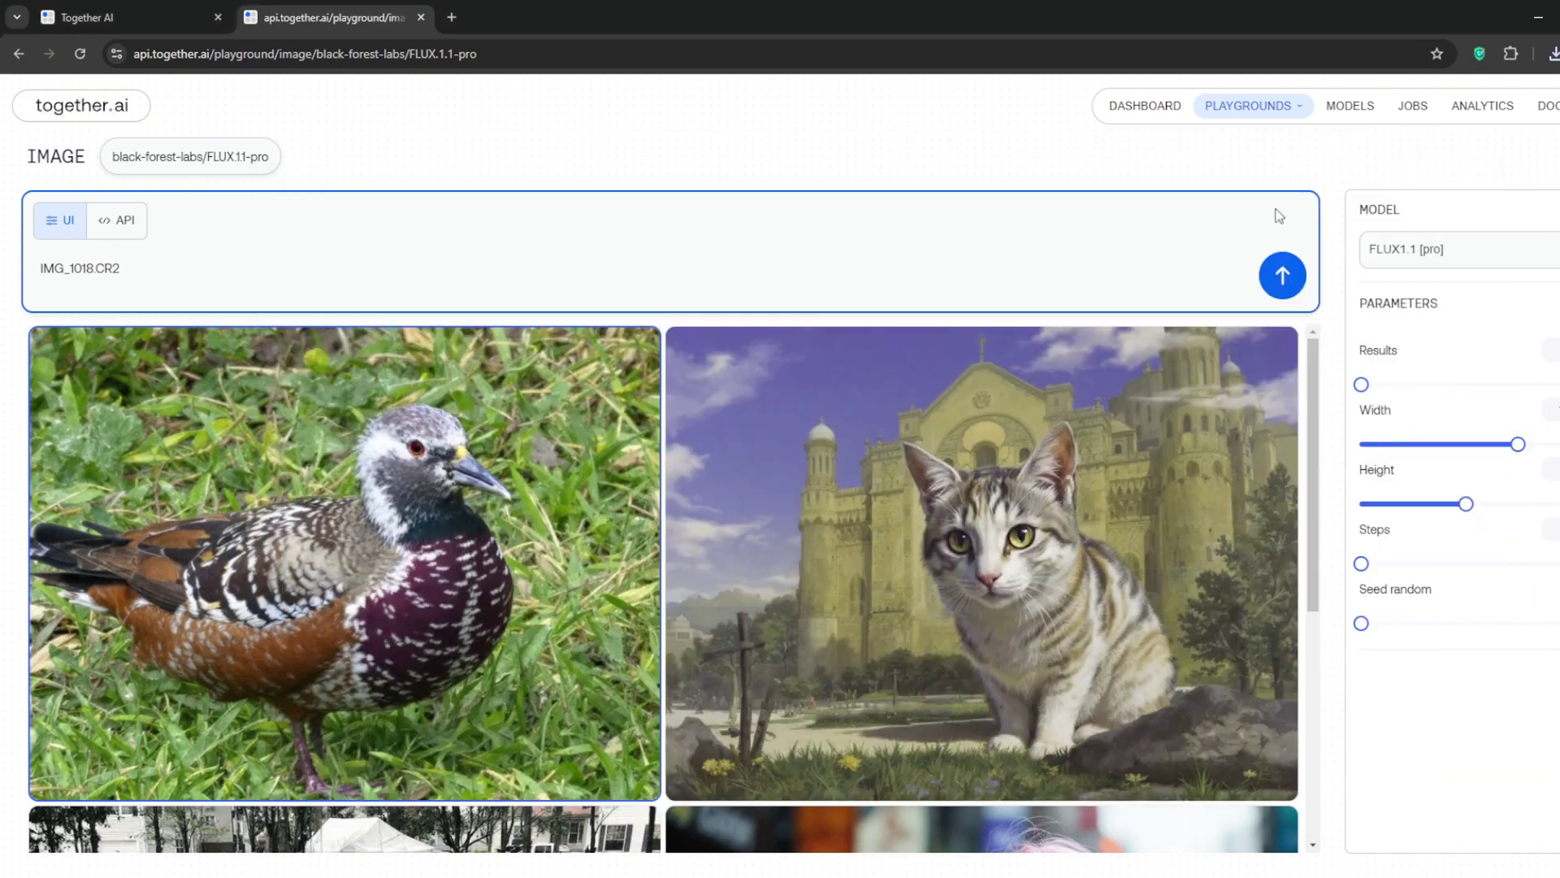
scroll(1295, 591, "down", 3)
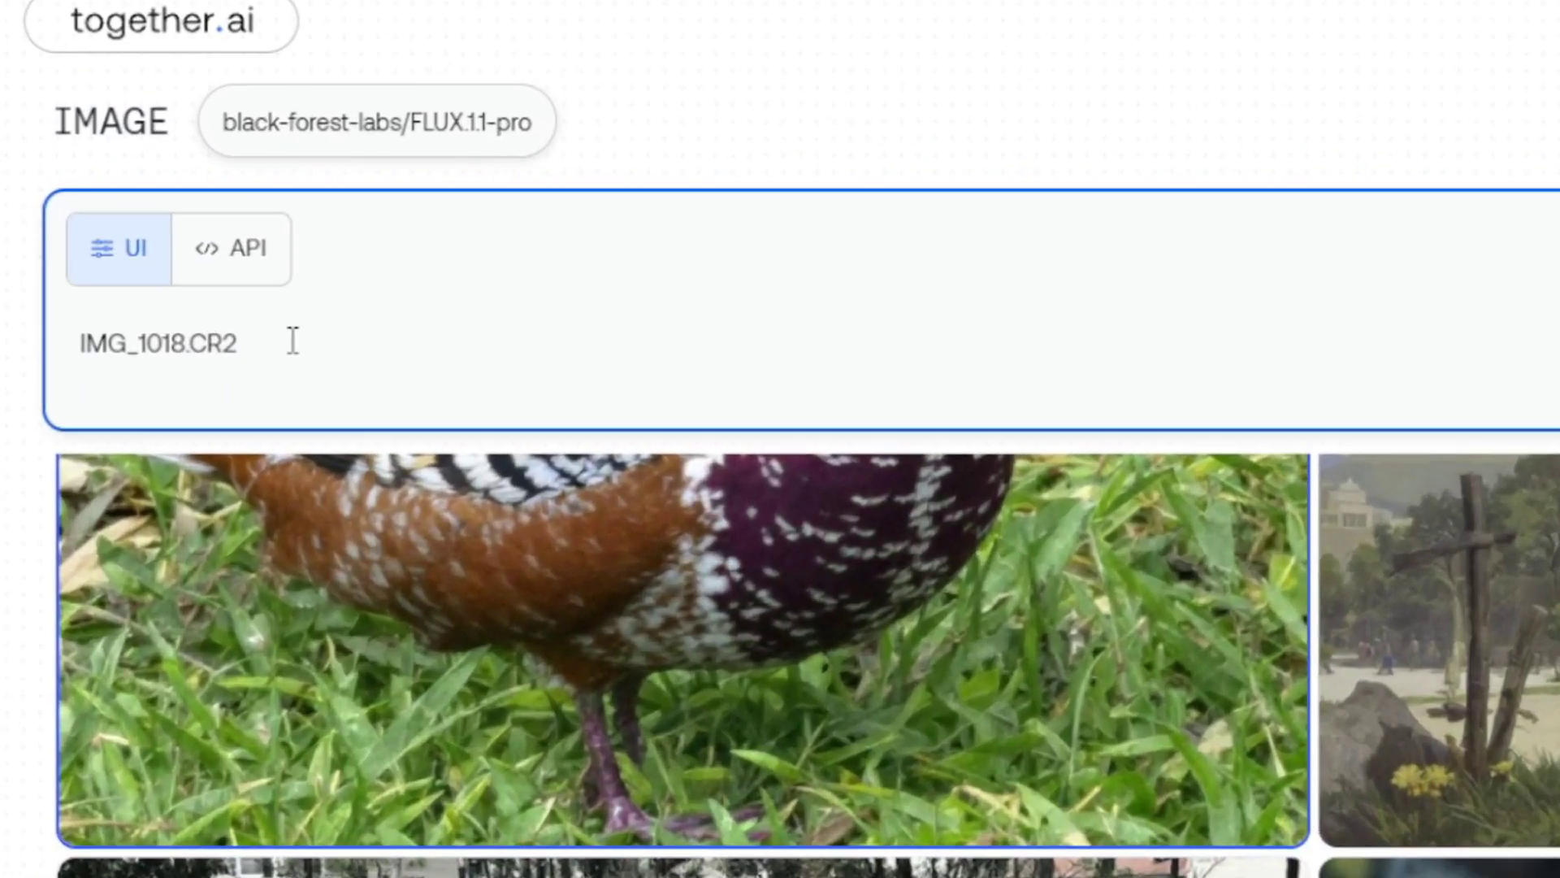
type("CAT")
key("BackSpace")
key("BackSpace")
key("BackSpace")
key("BackSpace")
type("cat")
key("Return")
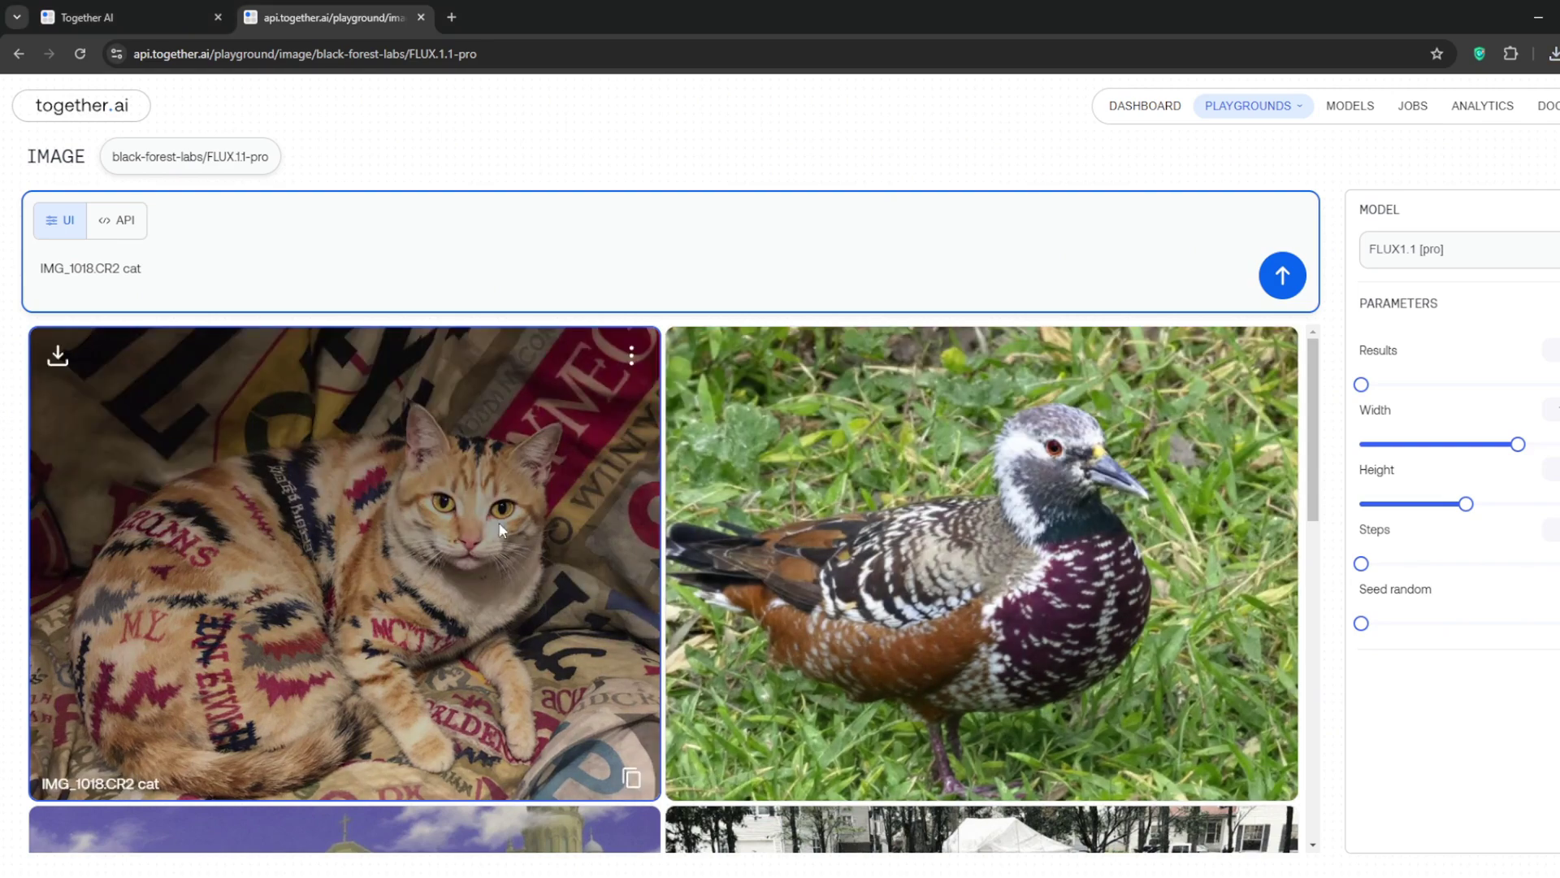
left_click(57, 356)
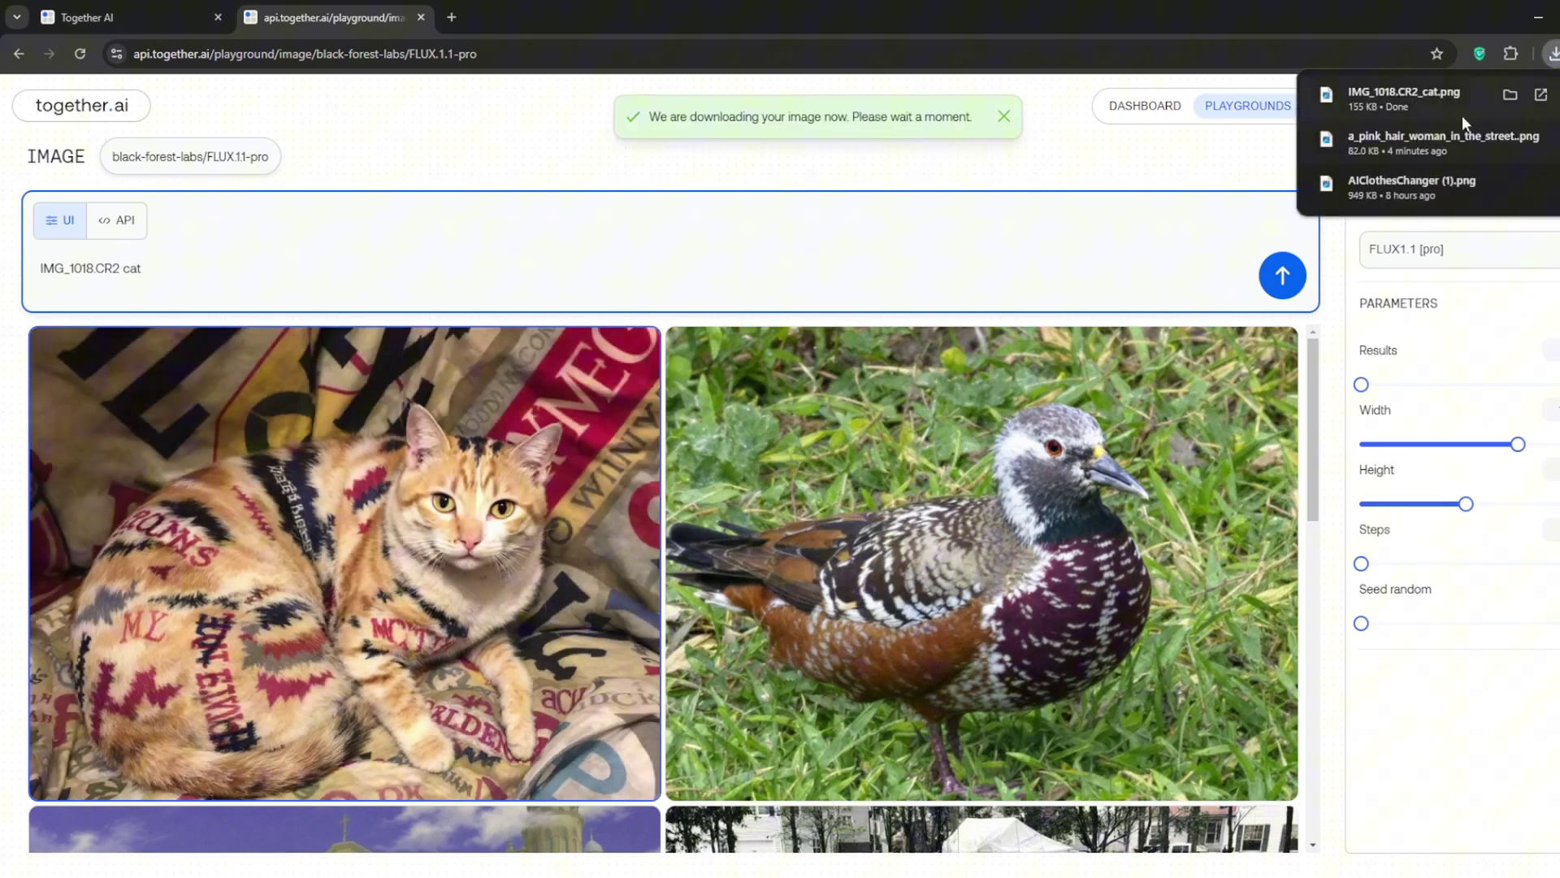
left_click(1462, 114)
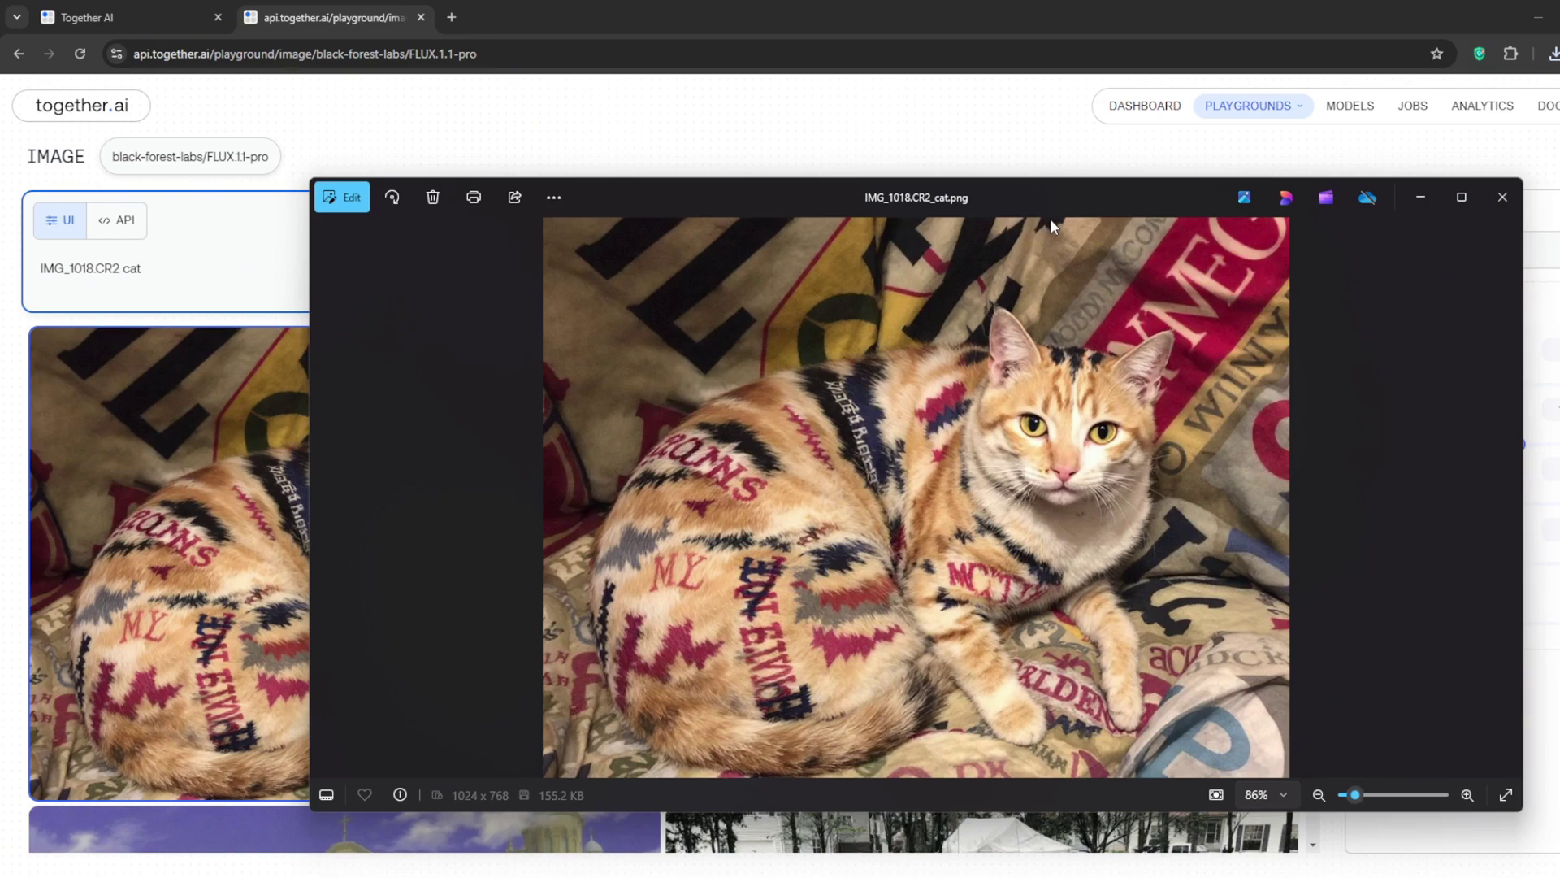
Change the prompt to 'IMG_1018.CR2 selfie' and generate the mirror selfie.
left_click(1500, 196)
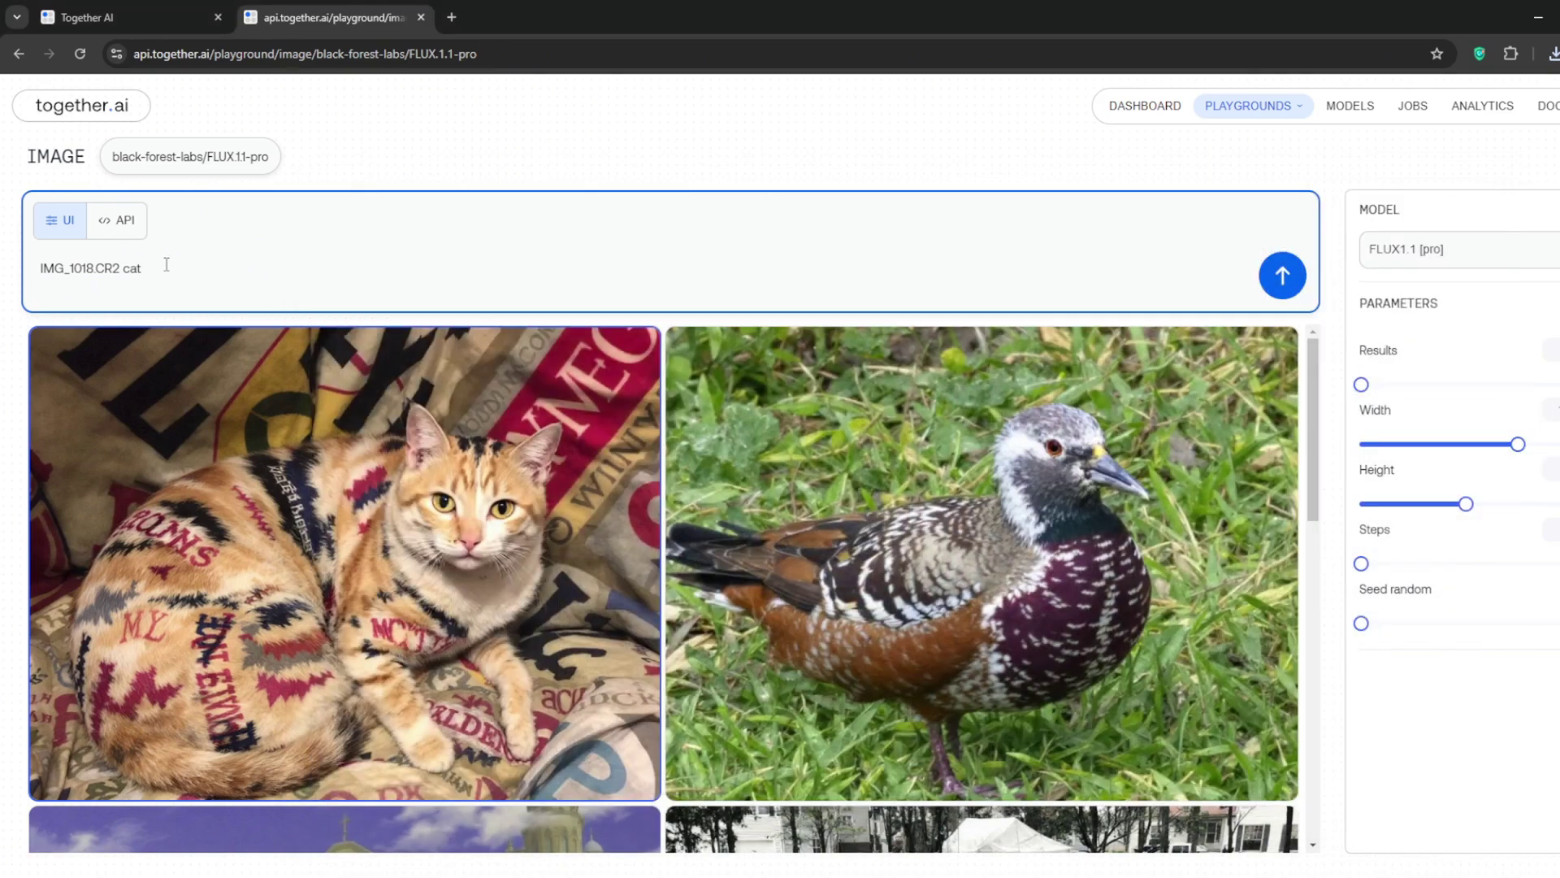
left_click_drag(158, 266, 124, 268)
key("BackSpace")
type("selfie")
key("Return")
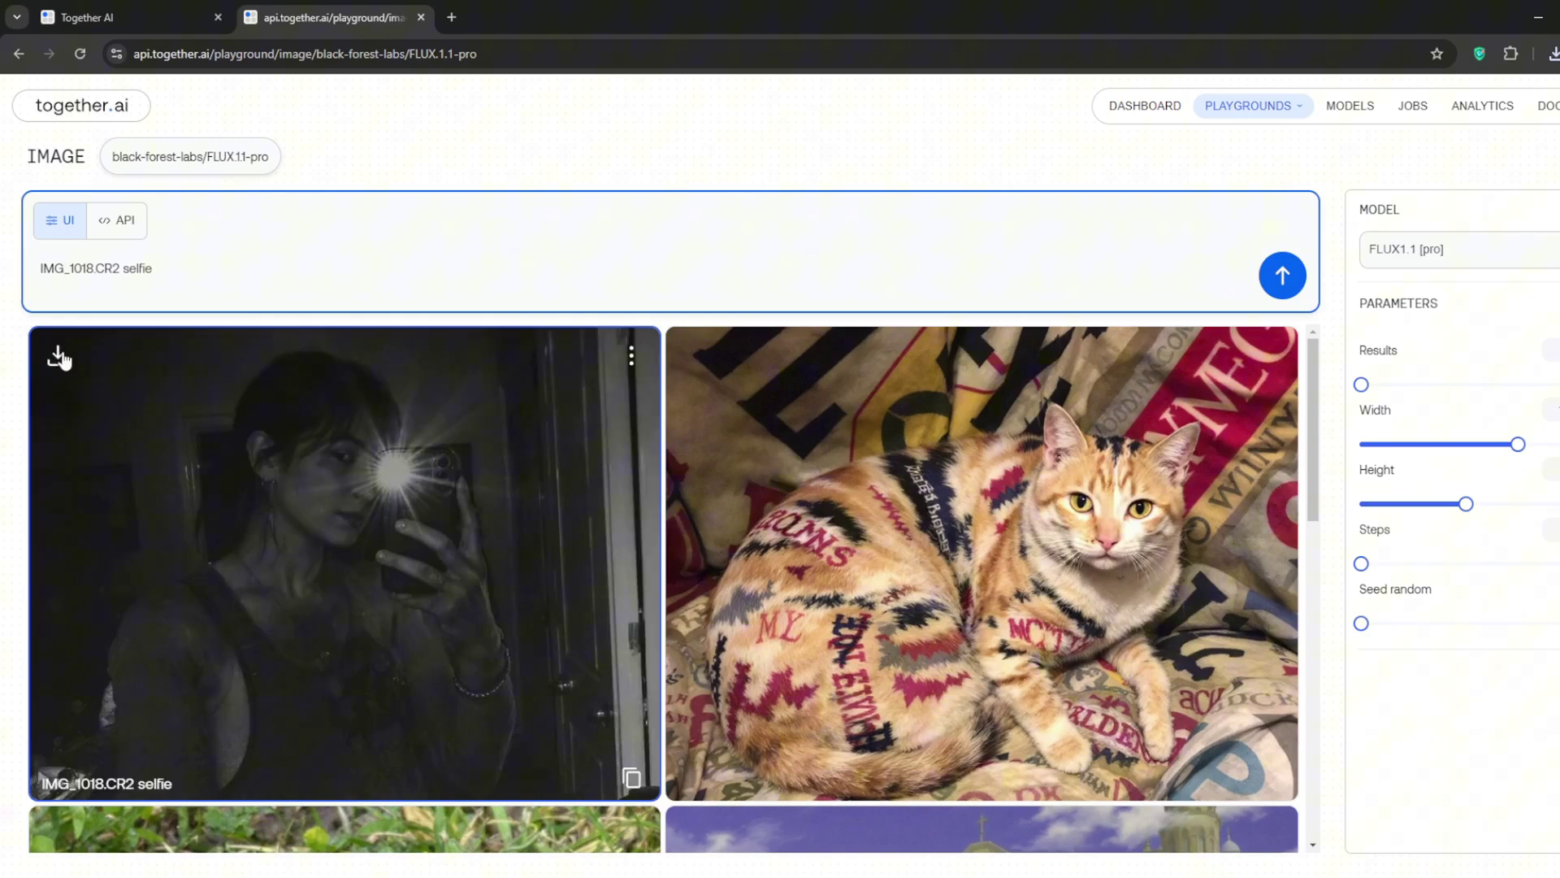
Download and view IMG_1018.CR2_selfie.png, then select the prompt text for a new prompt.
left_click(61, 357)
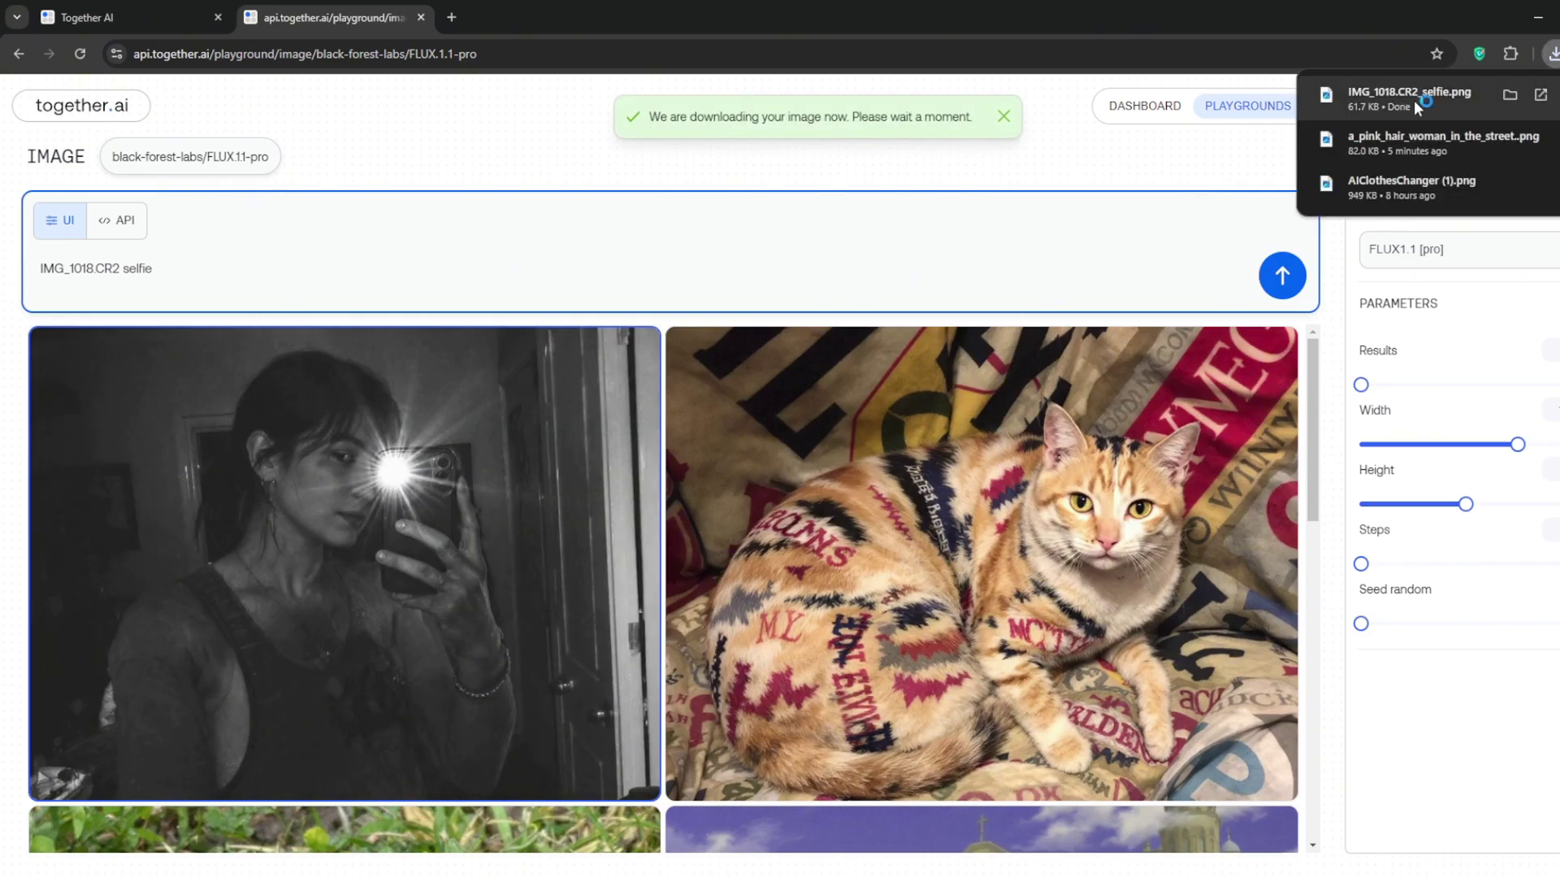
left_click(1414, 100)
left_click_drag(956, 206, 883, 186)
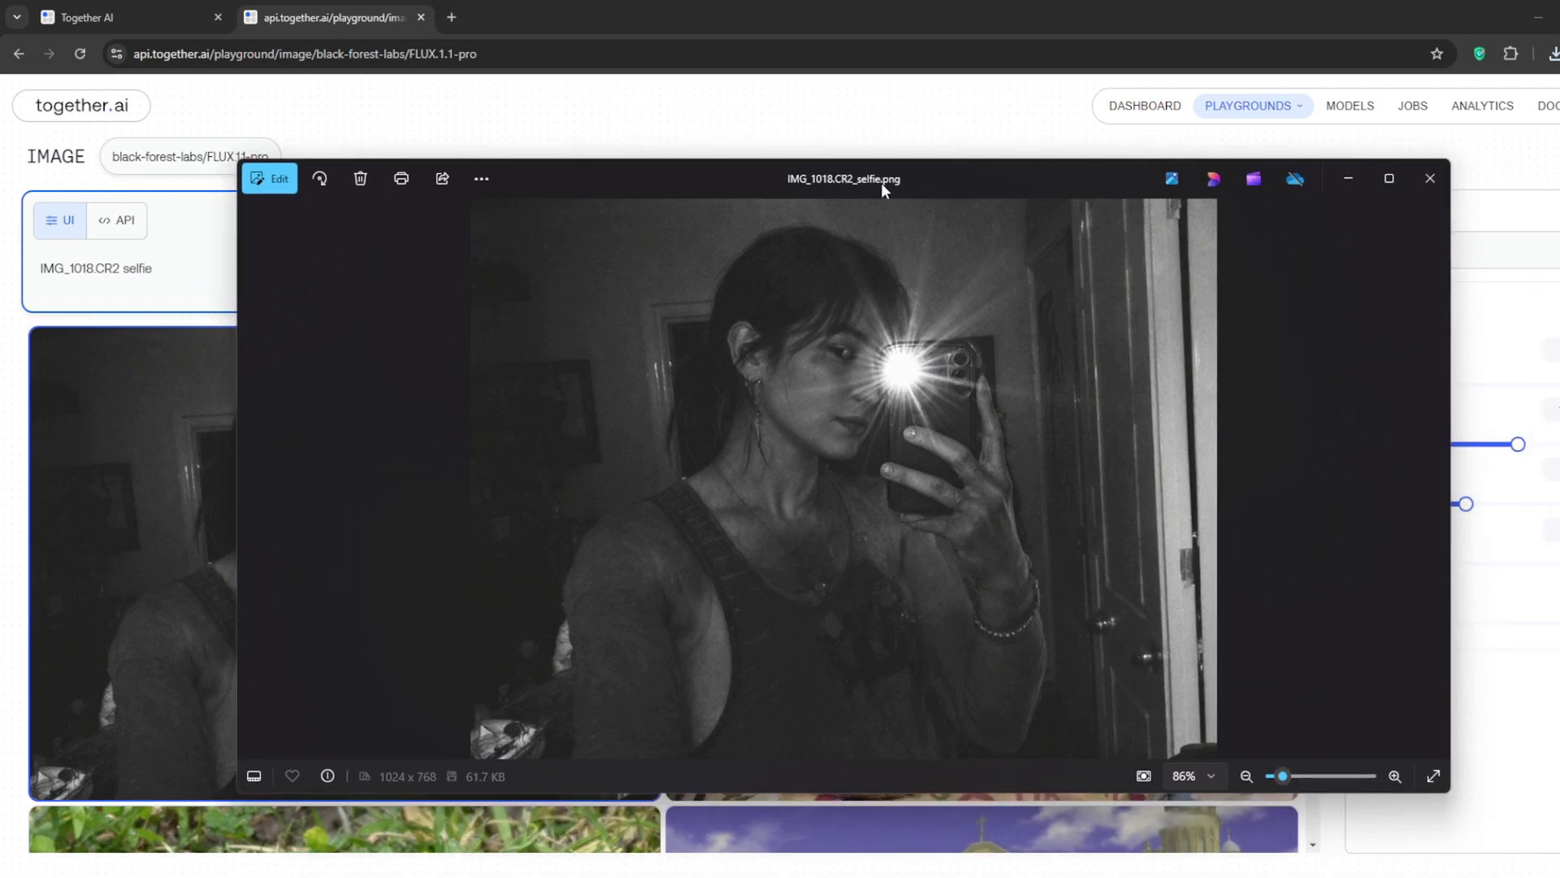
left_click(1349, 174)
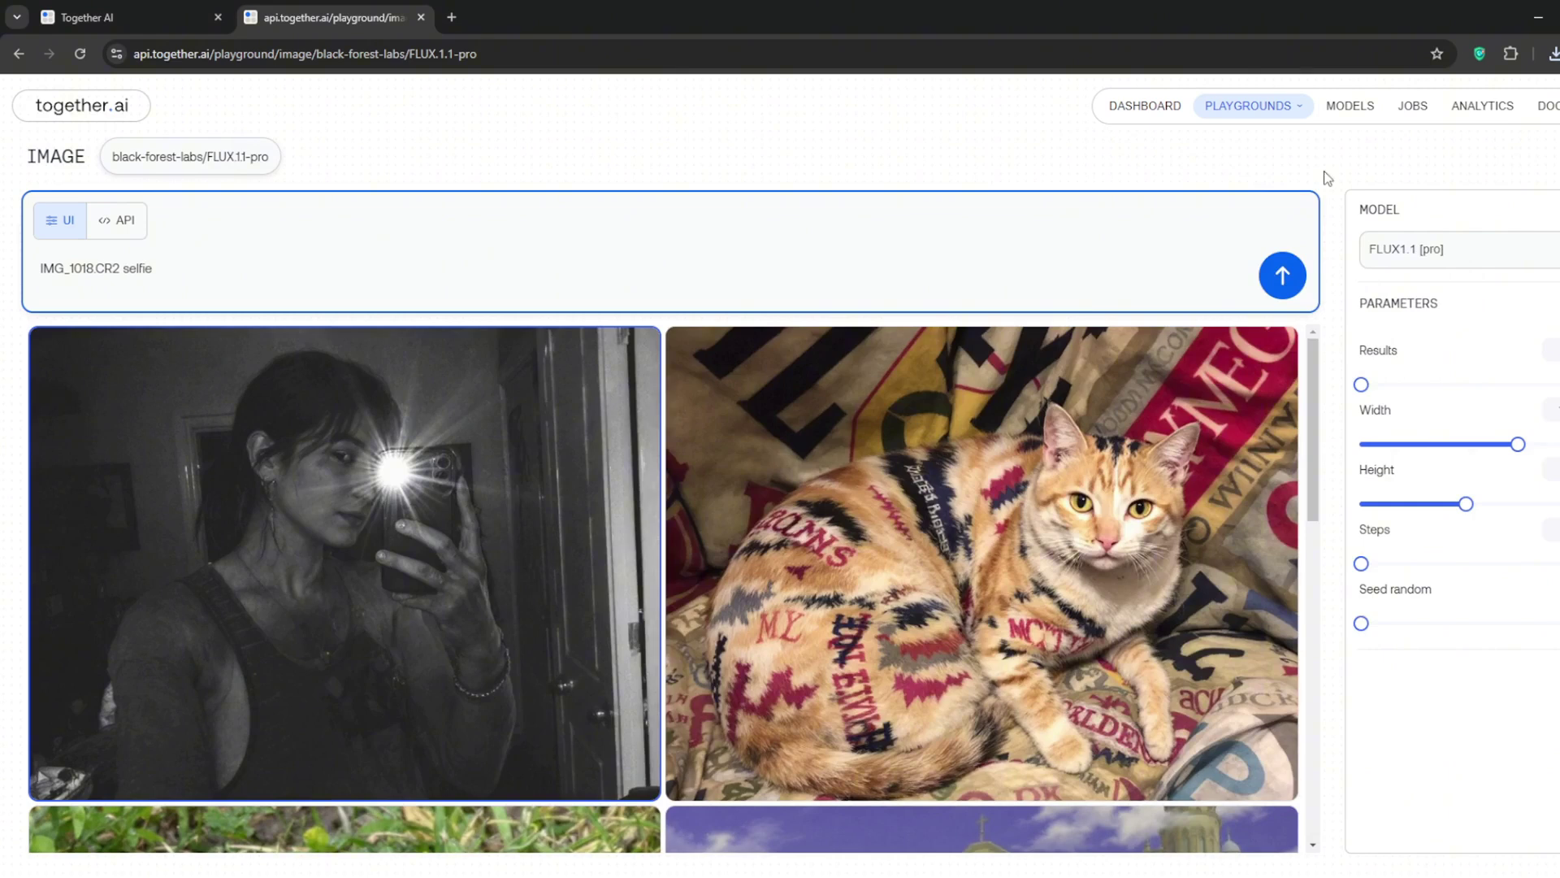
left_click_drag(277, 262, 2, 264)
Replace the prompt with 'IMG_1023.HEIC', generate the bird image and browse the gallery.
key("BackSpace")
type("IMG_10")
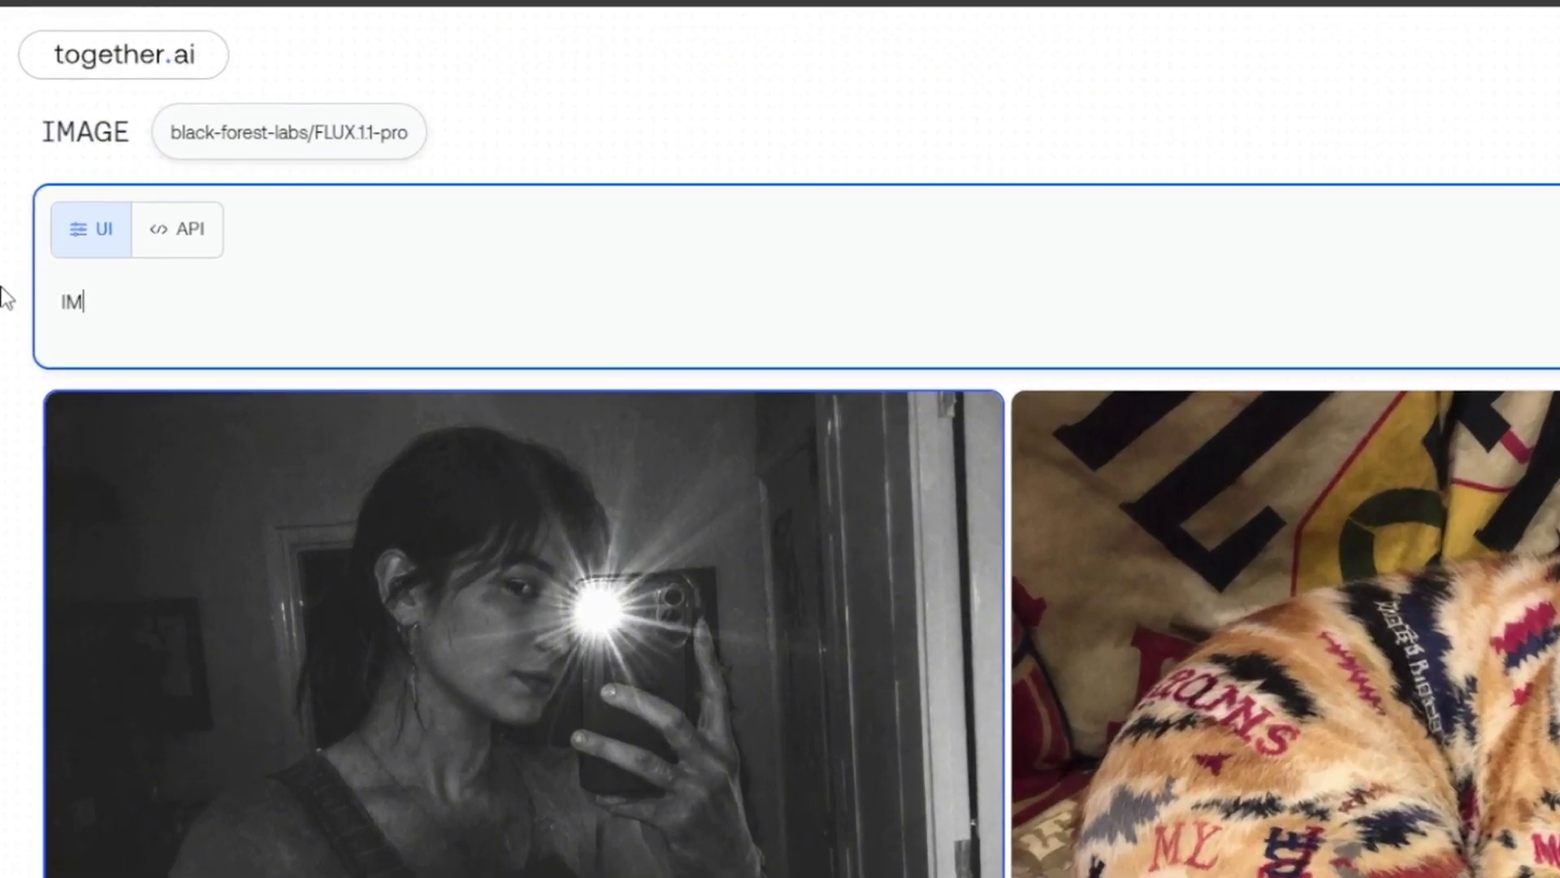
type("23.HEIC")
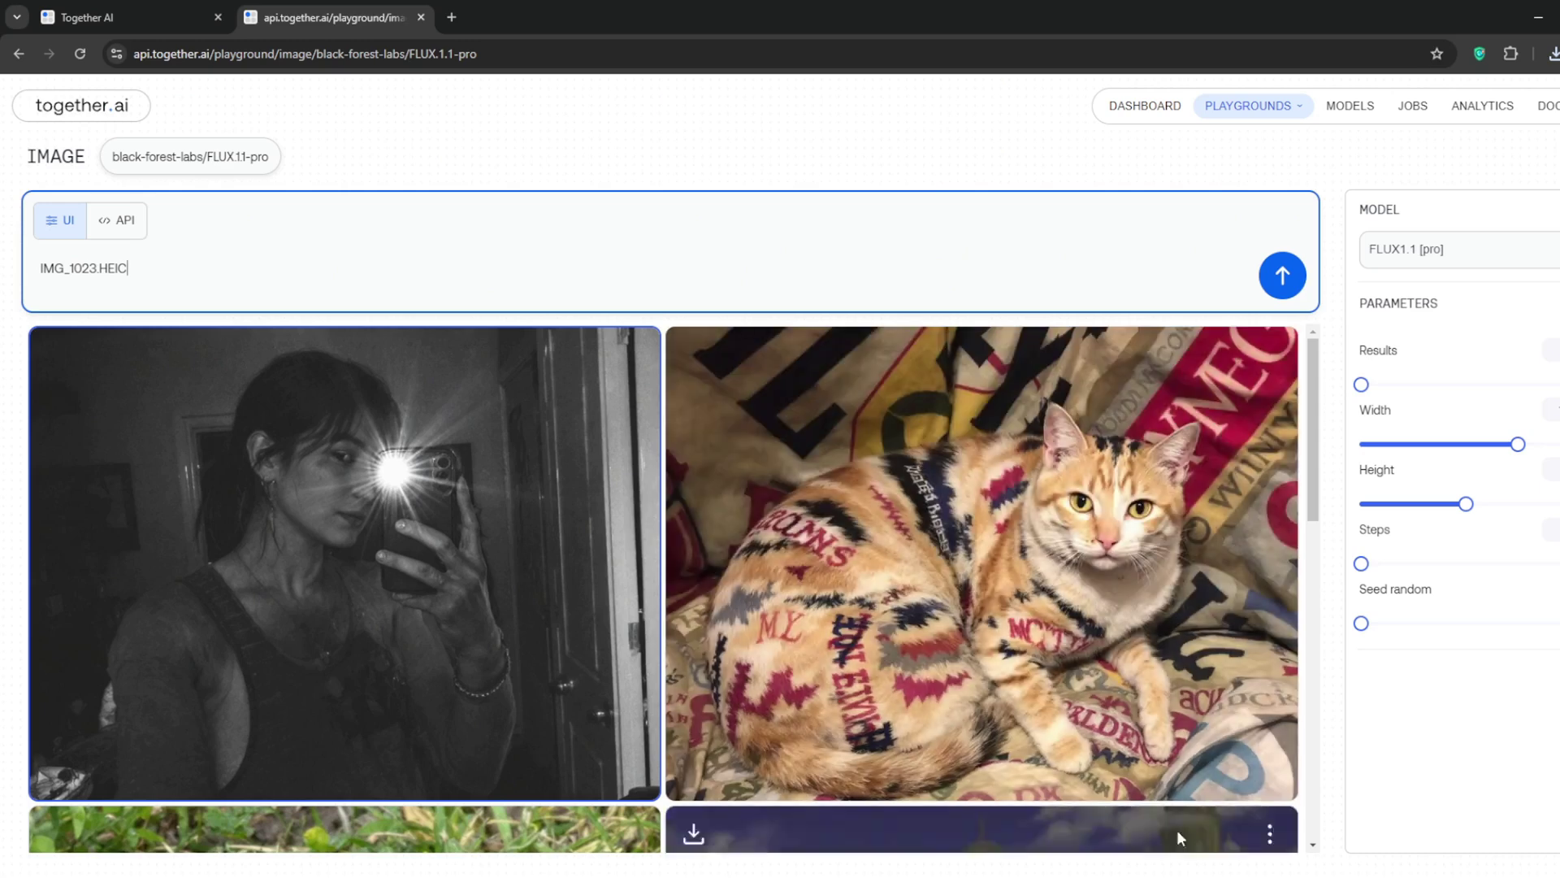
left_click(1283, 276)
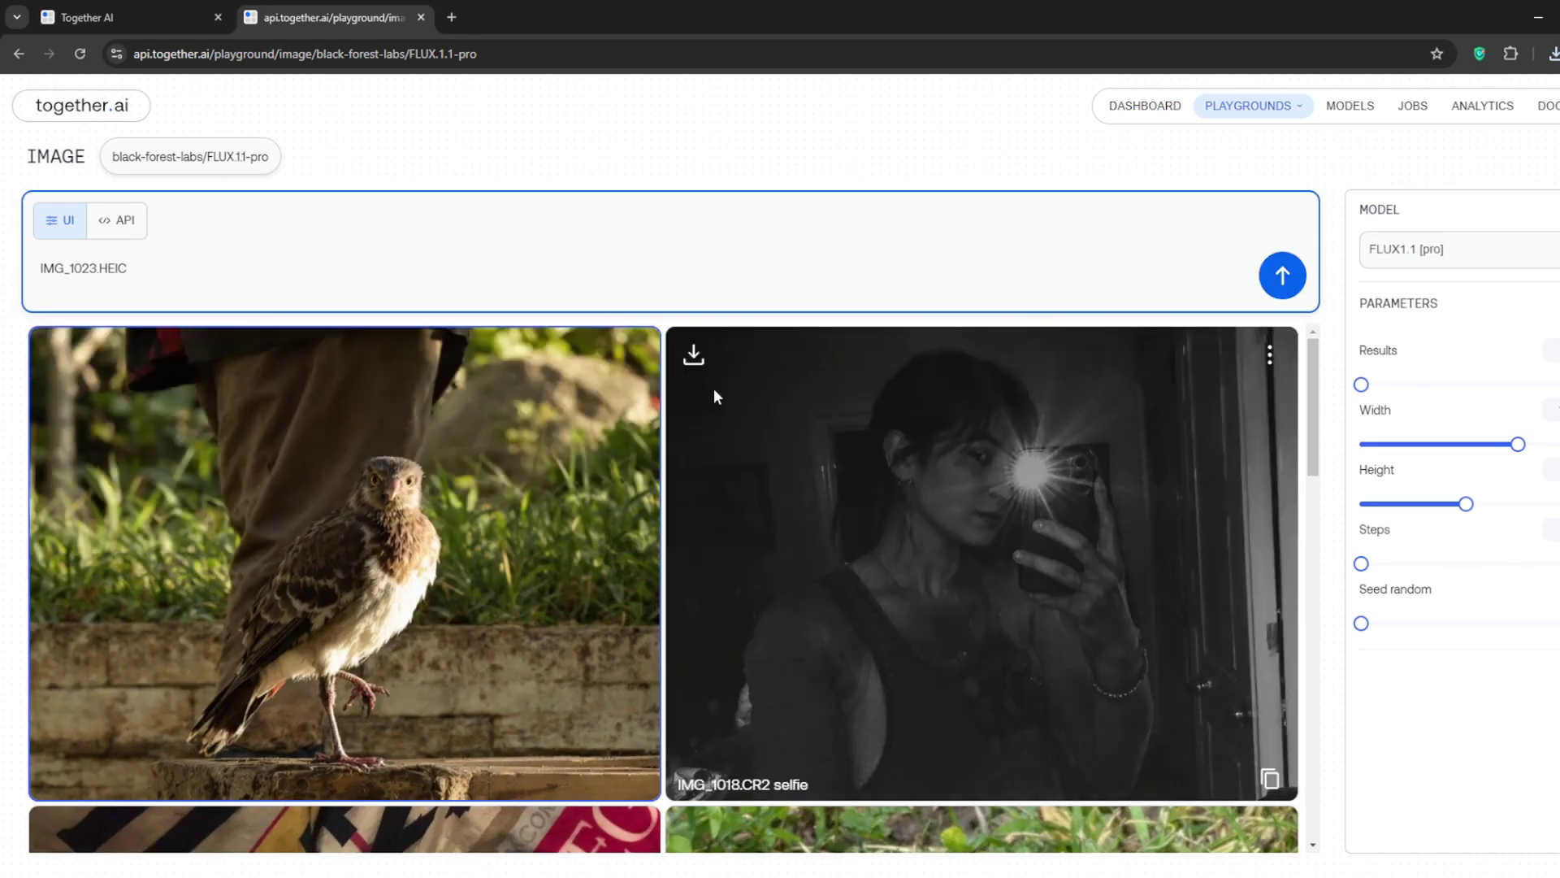
scroll(330, 511, "down", 5)
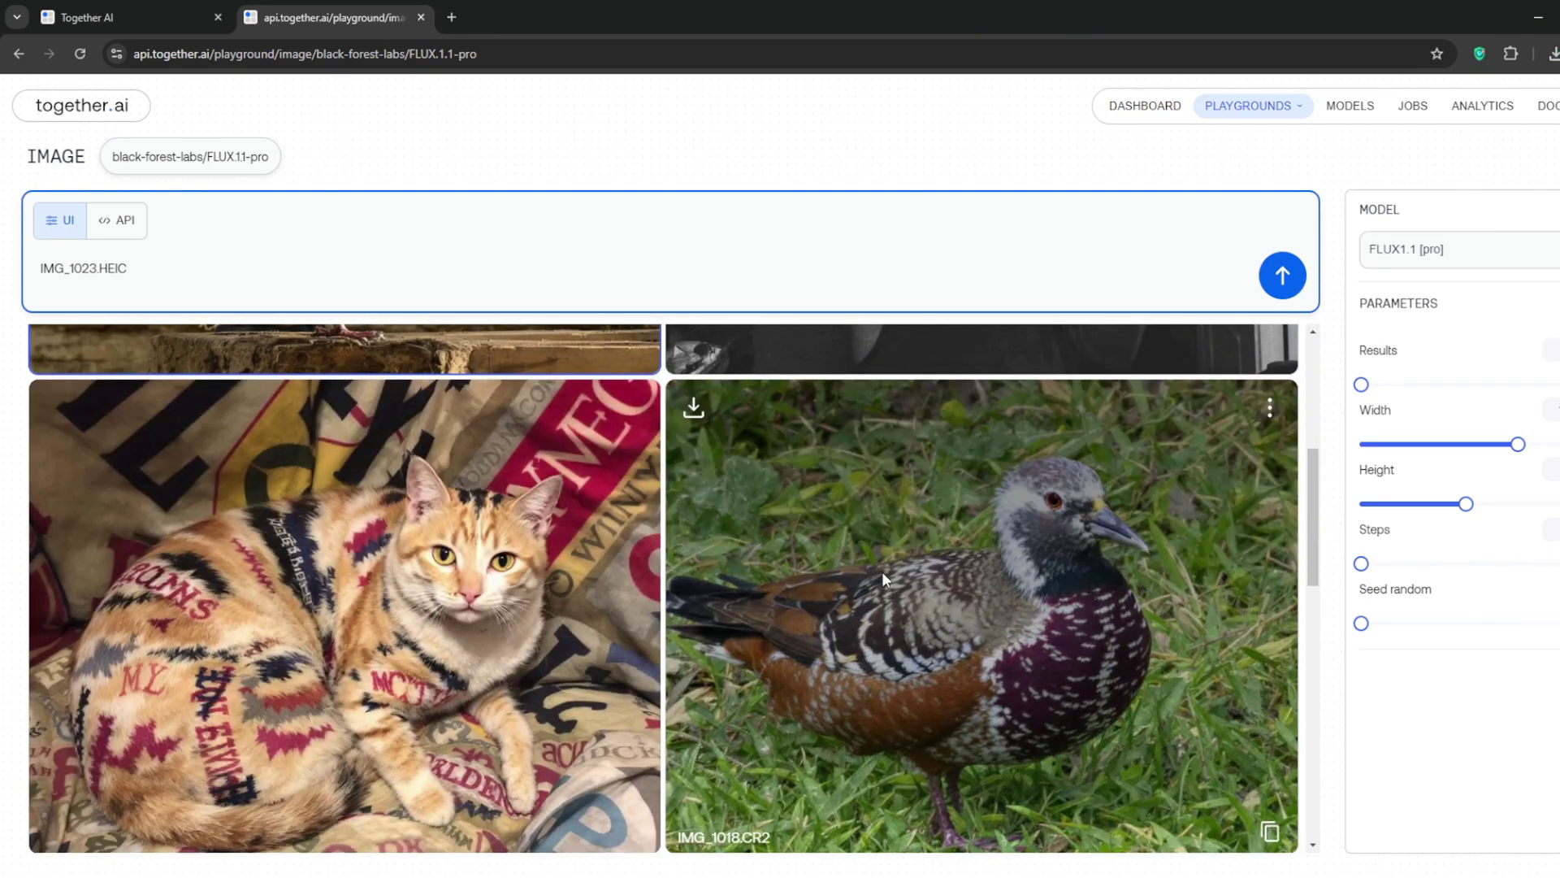
scroll(881, 572, "down", 12)
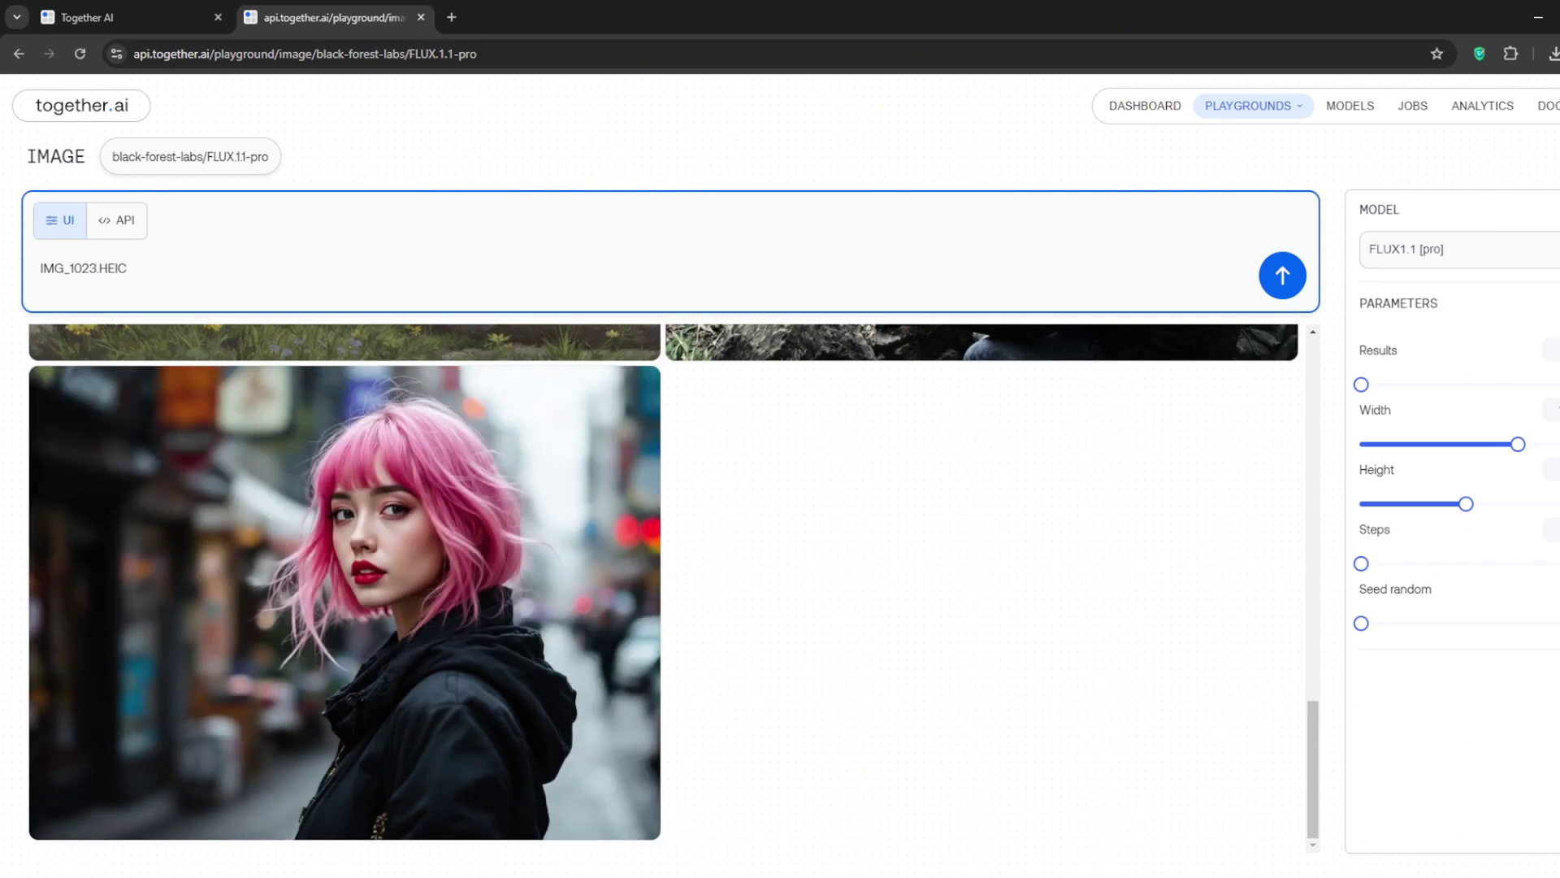
mouse_move(1195, 874)
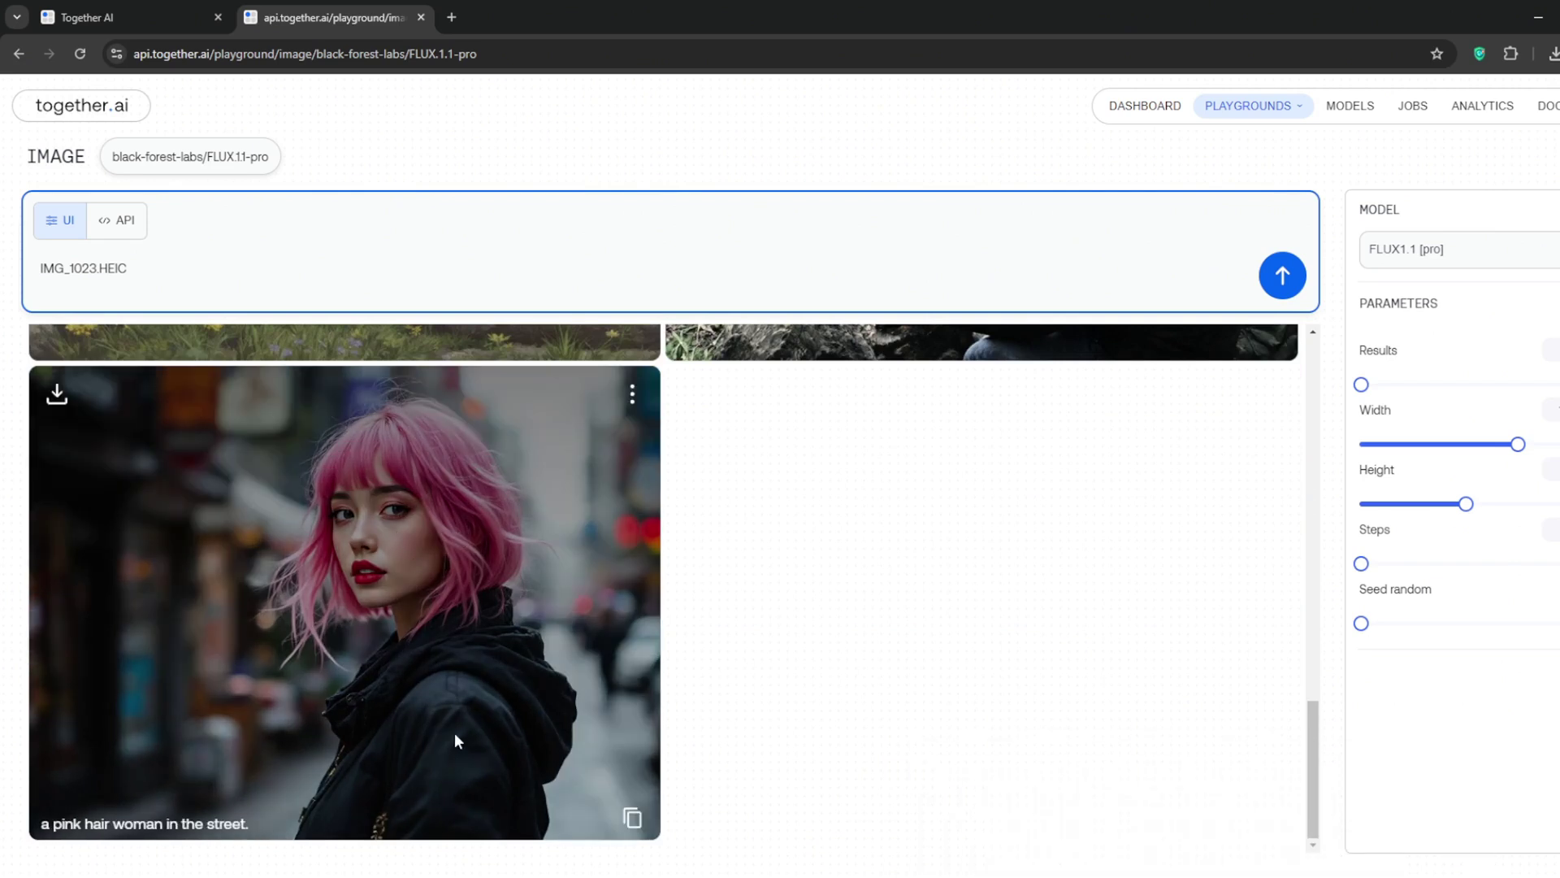
Add 'woman' to the IMG_1023.HEIC prompt and generate a woman portrait.
left_click(147, 271)
type("woman")
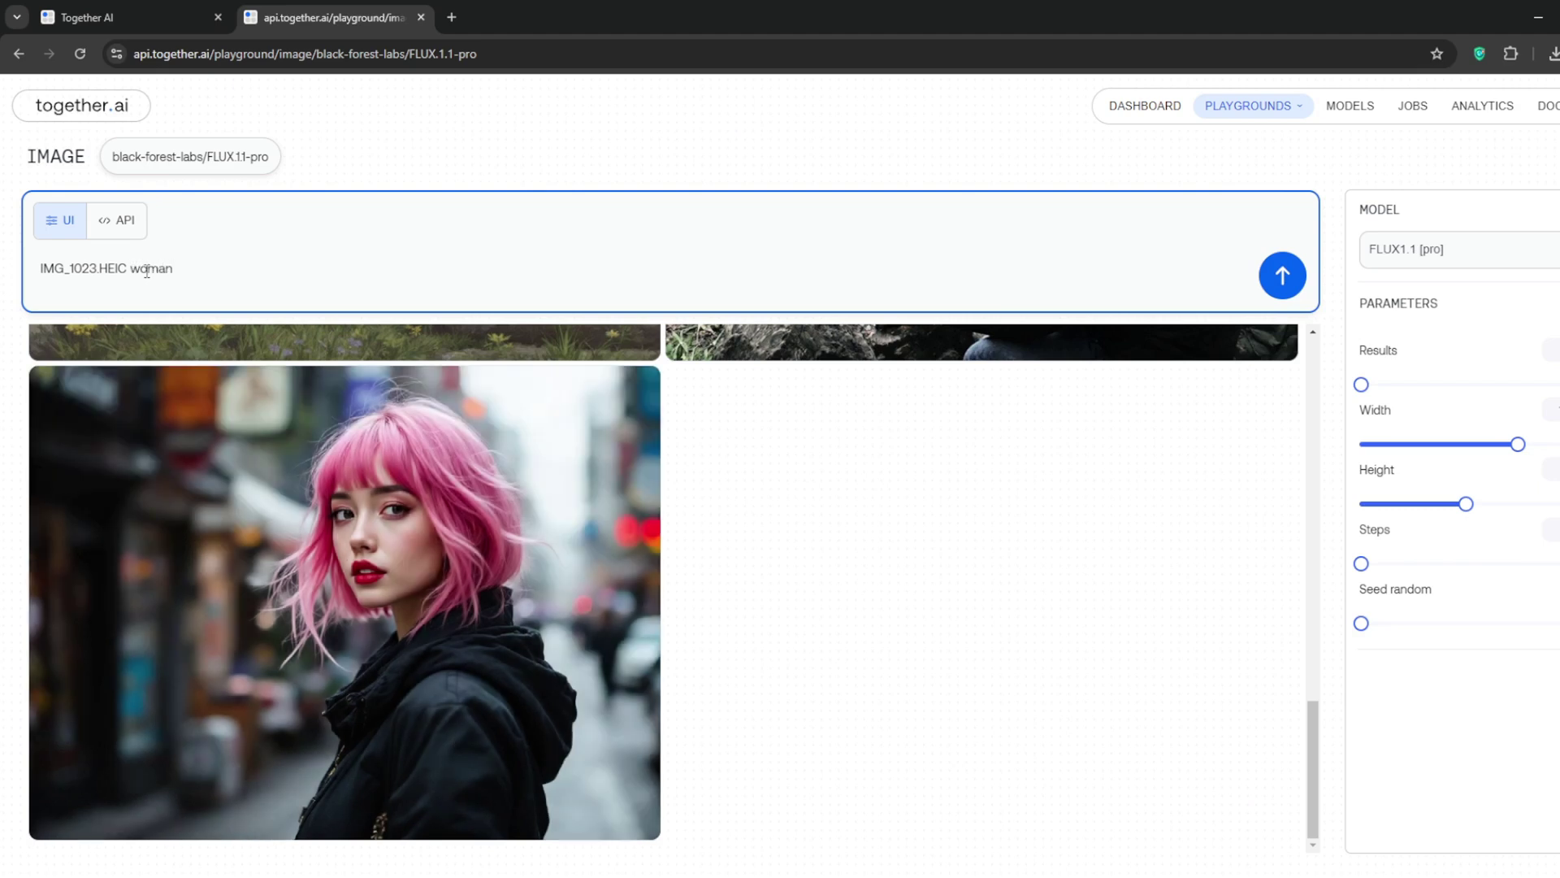
key("Return")
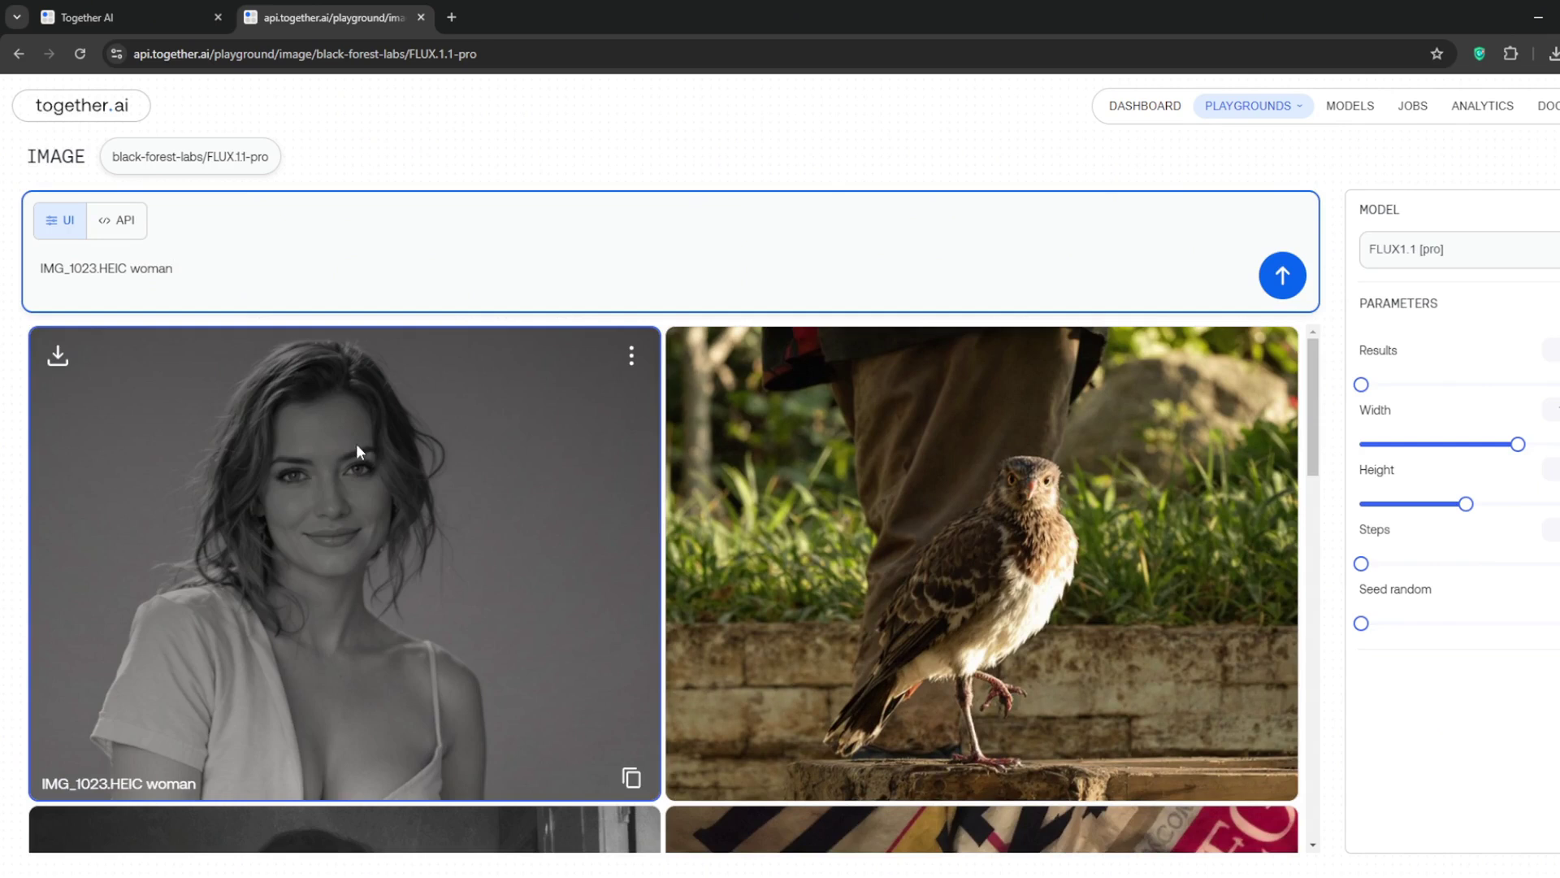
Extend the prompt with 'sitting down in a cafe. Drinking' and generate the cafe image.
type("sitting down in a cafw")
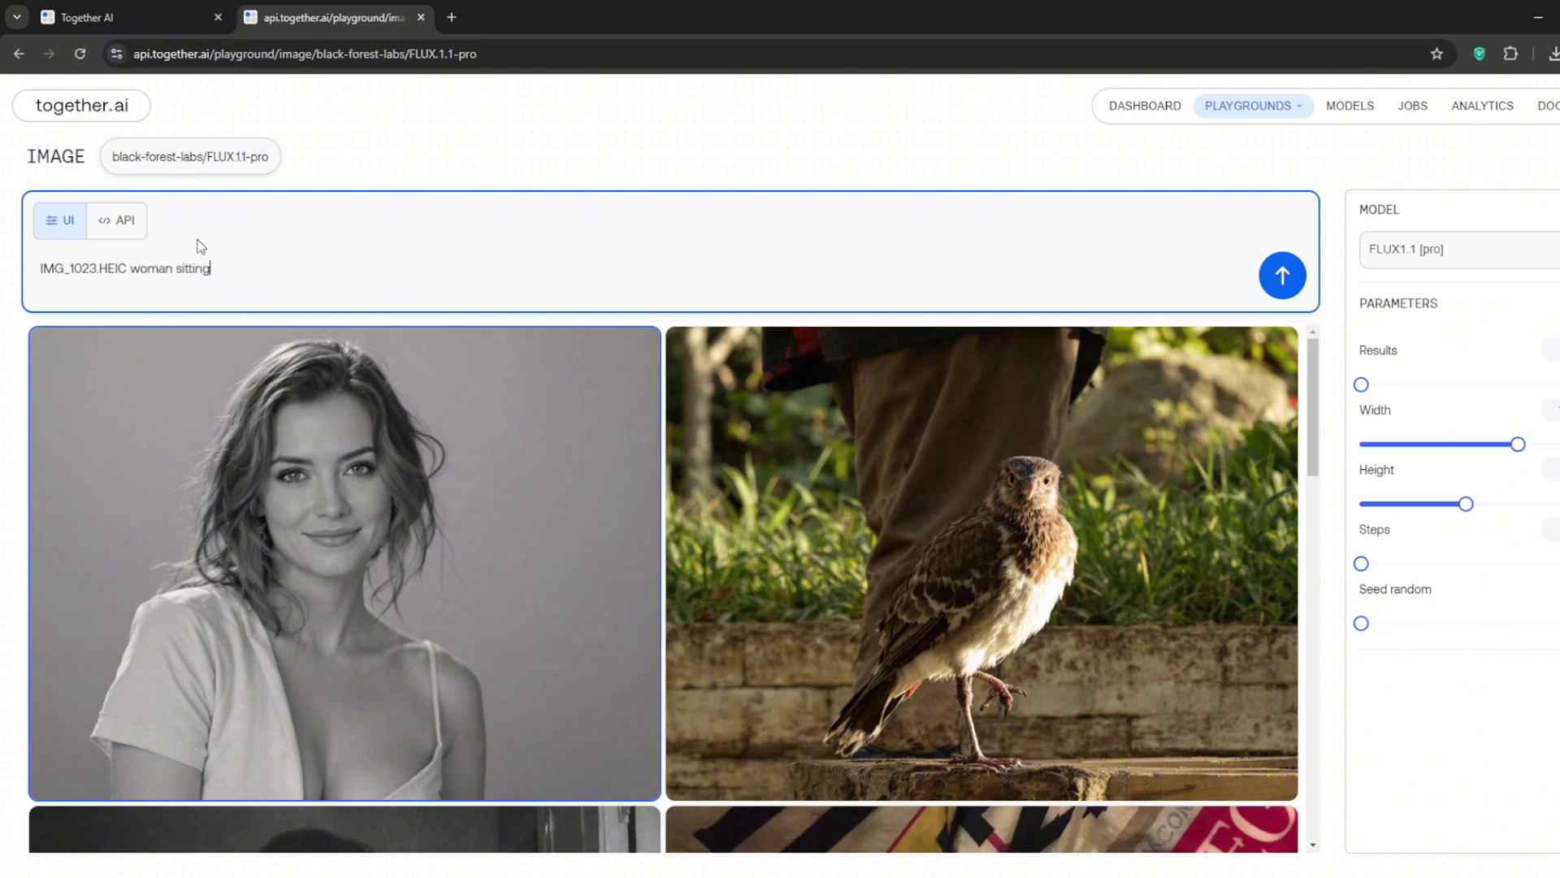
key("BackSpace")
type("ee")
key("BackSpace")
key("BackSpace")
type("e. Drinking")
key("Return")
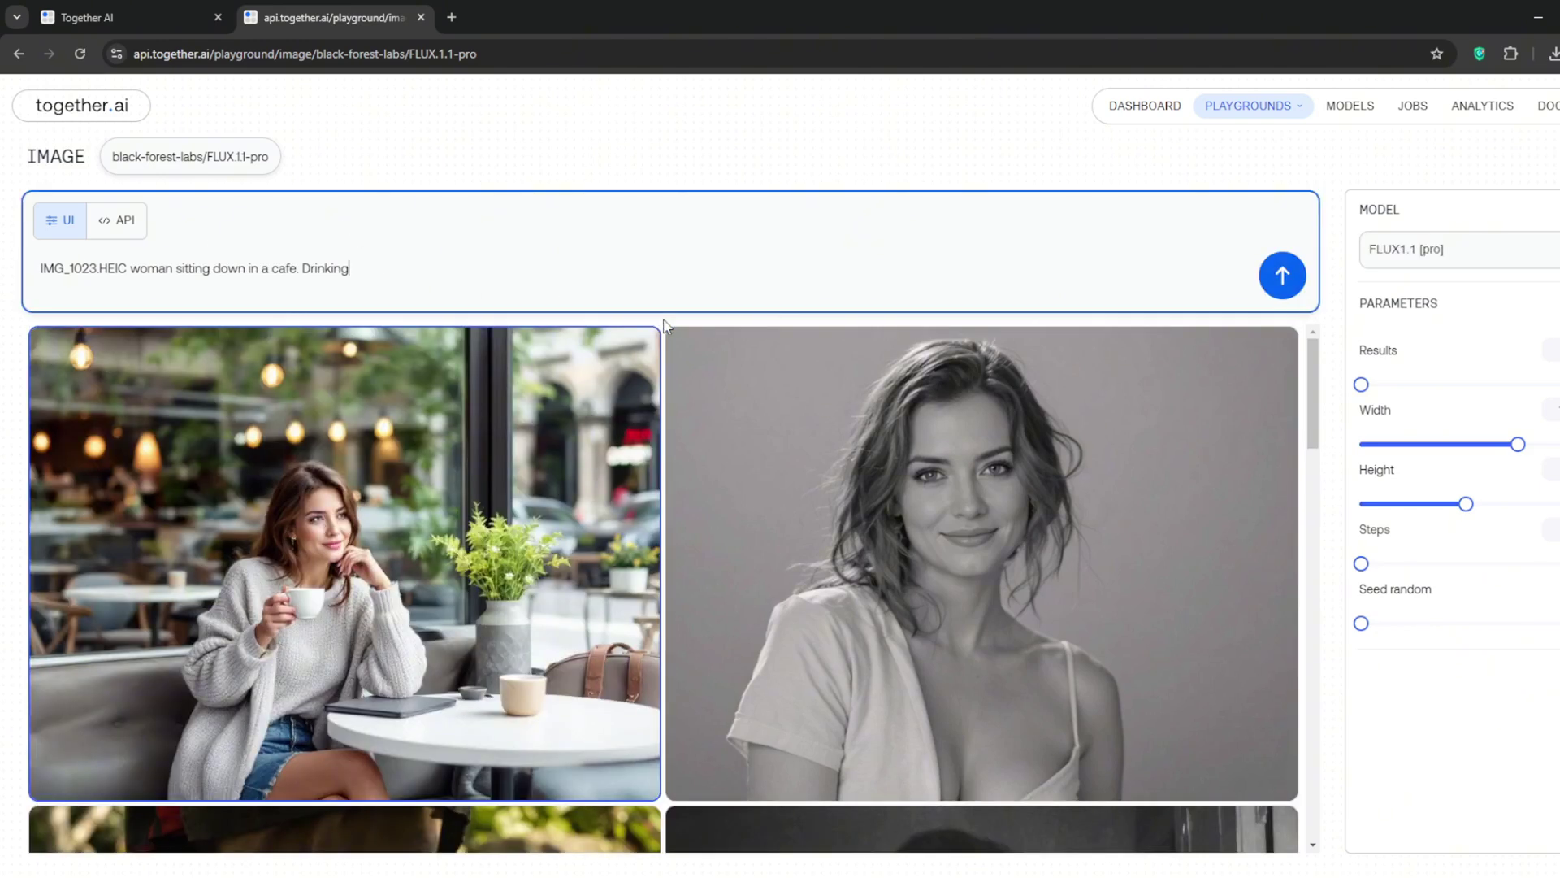
mouse_move(646, 333)
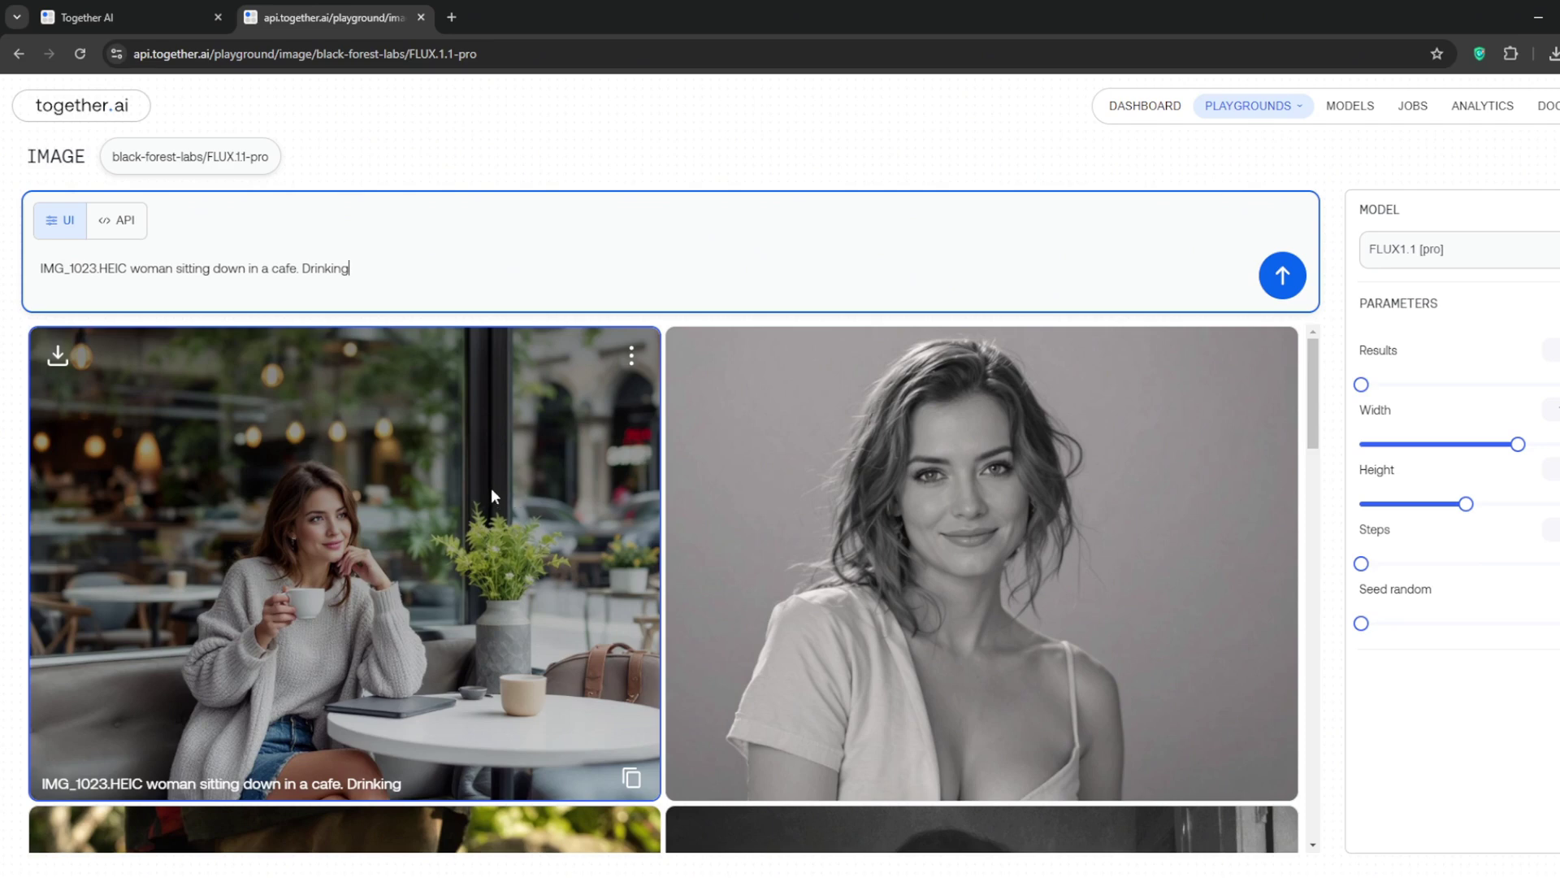
Select the woman-in-cafe description following IMG_1023.HEIC in the prompt.
left_click_drag(349, 268, 12, 276)
left_click(126, 268)
scroll(664, 368, "down", 20)
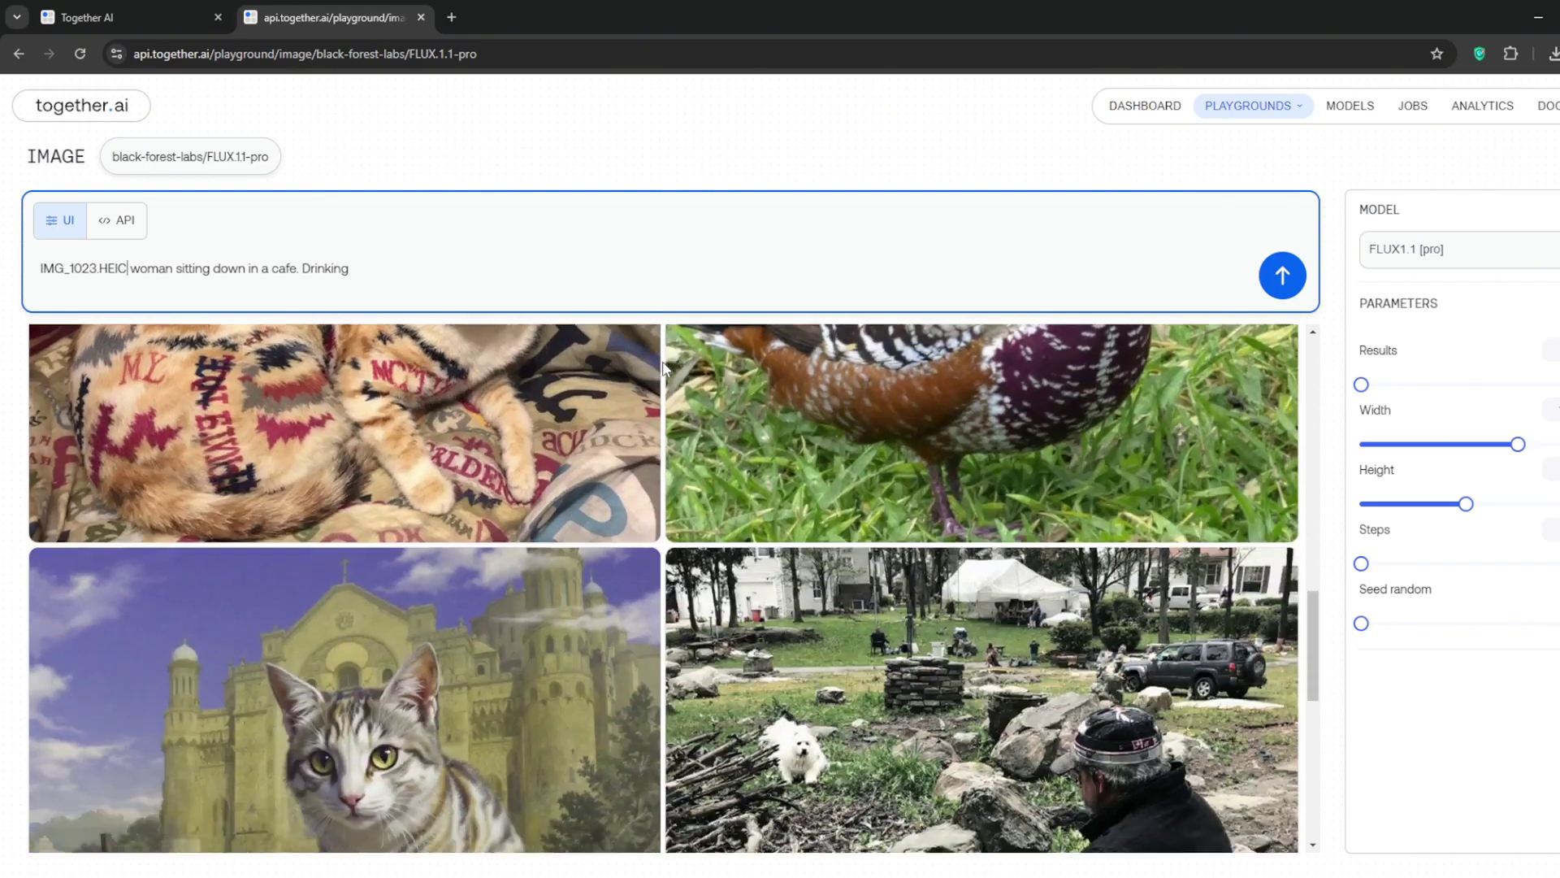
scroll(664, 368, "up", 20)
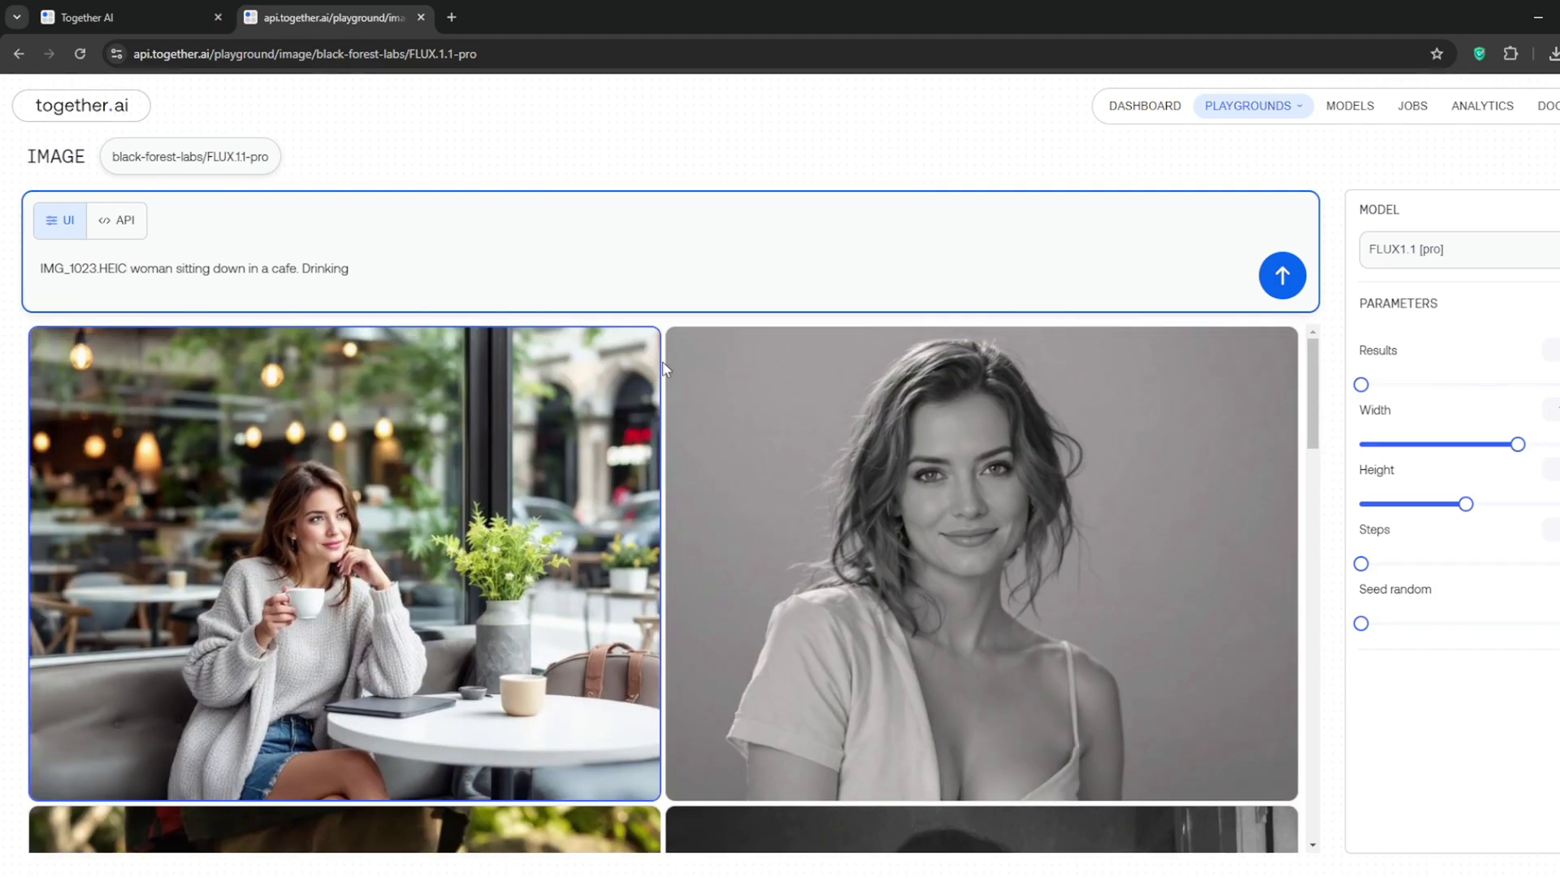
left_click_drag(350, 269, 133, 286)
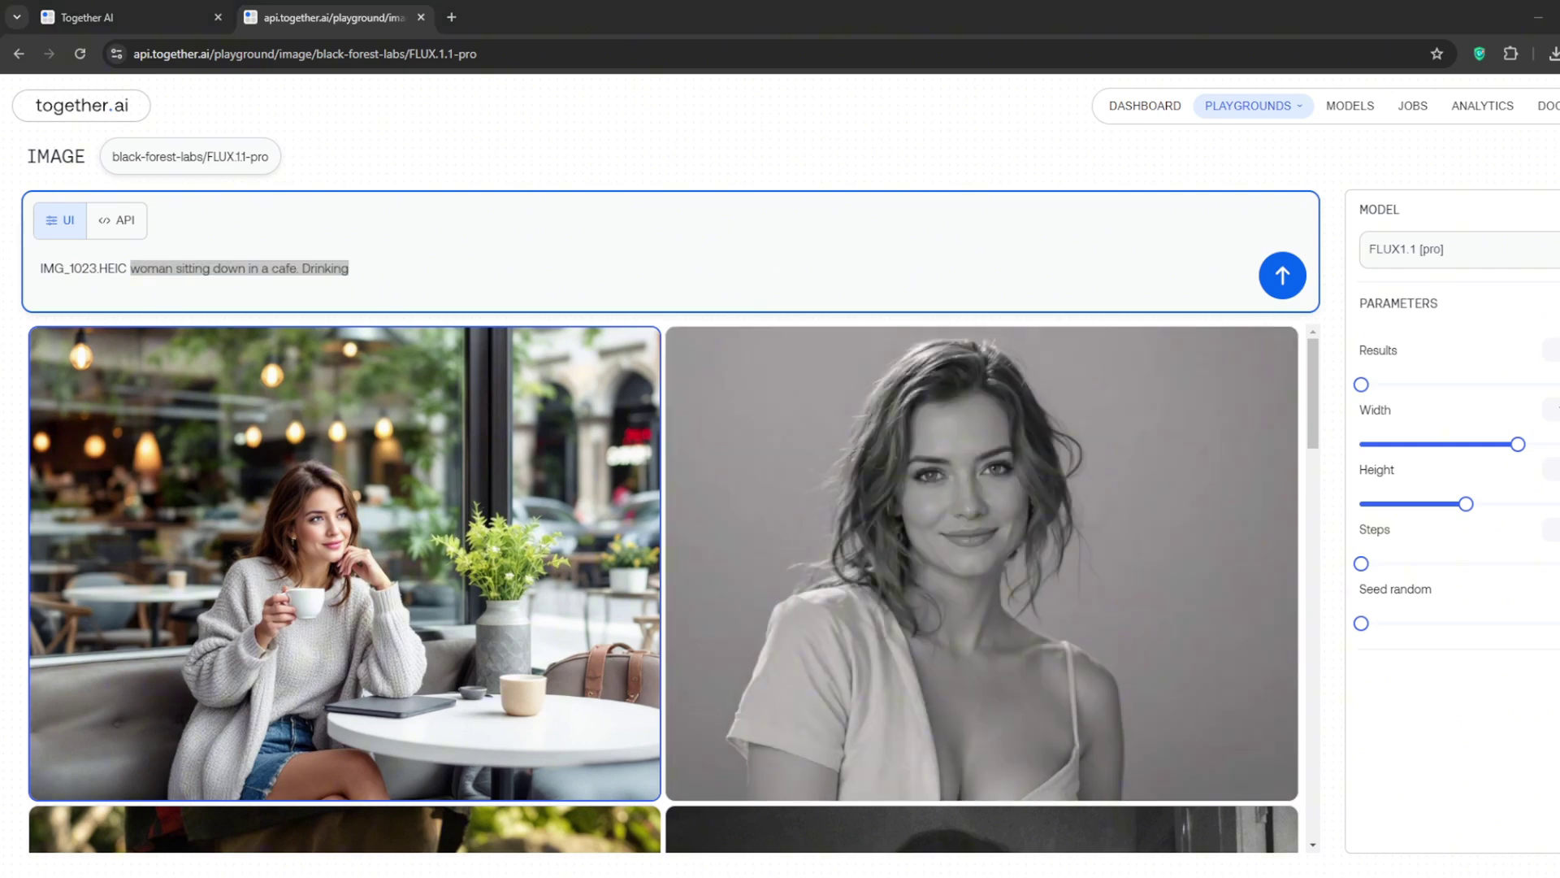
Replace the description with '4 girls at party' and generate the party image.
left_click_drag(349, 268, 128, 268)
key("BackSpace")
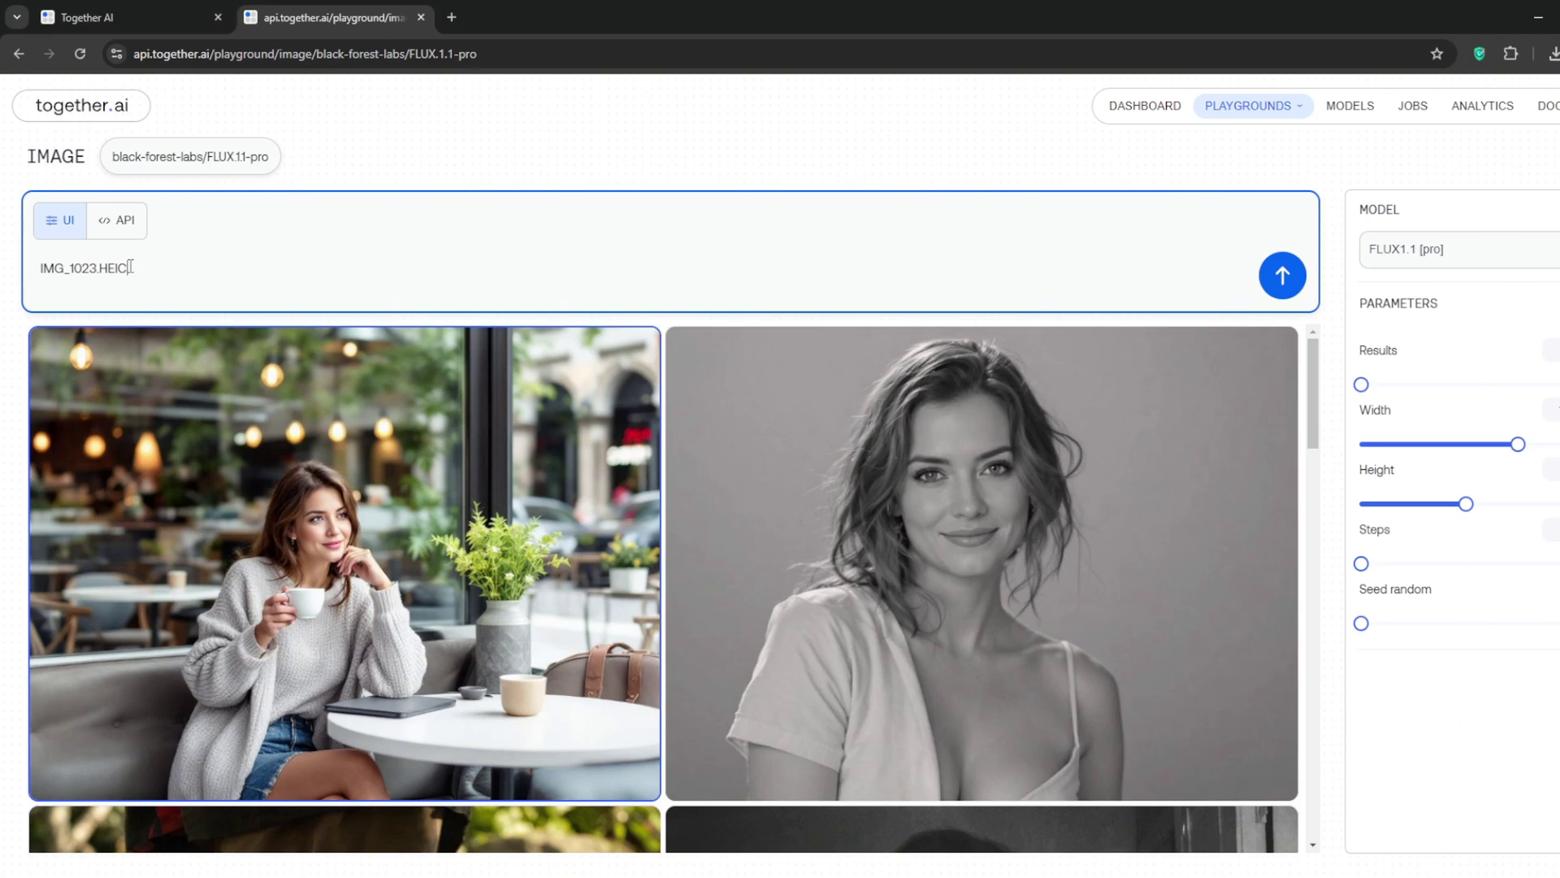
type("4 girls at a")
key("BackSpace")
key("BackSpace")
type("party")
key("Return")
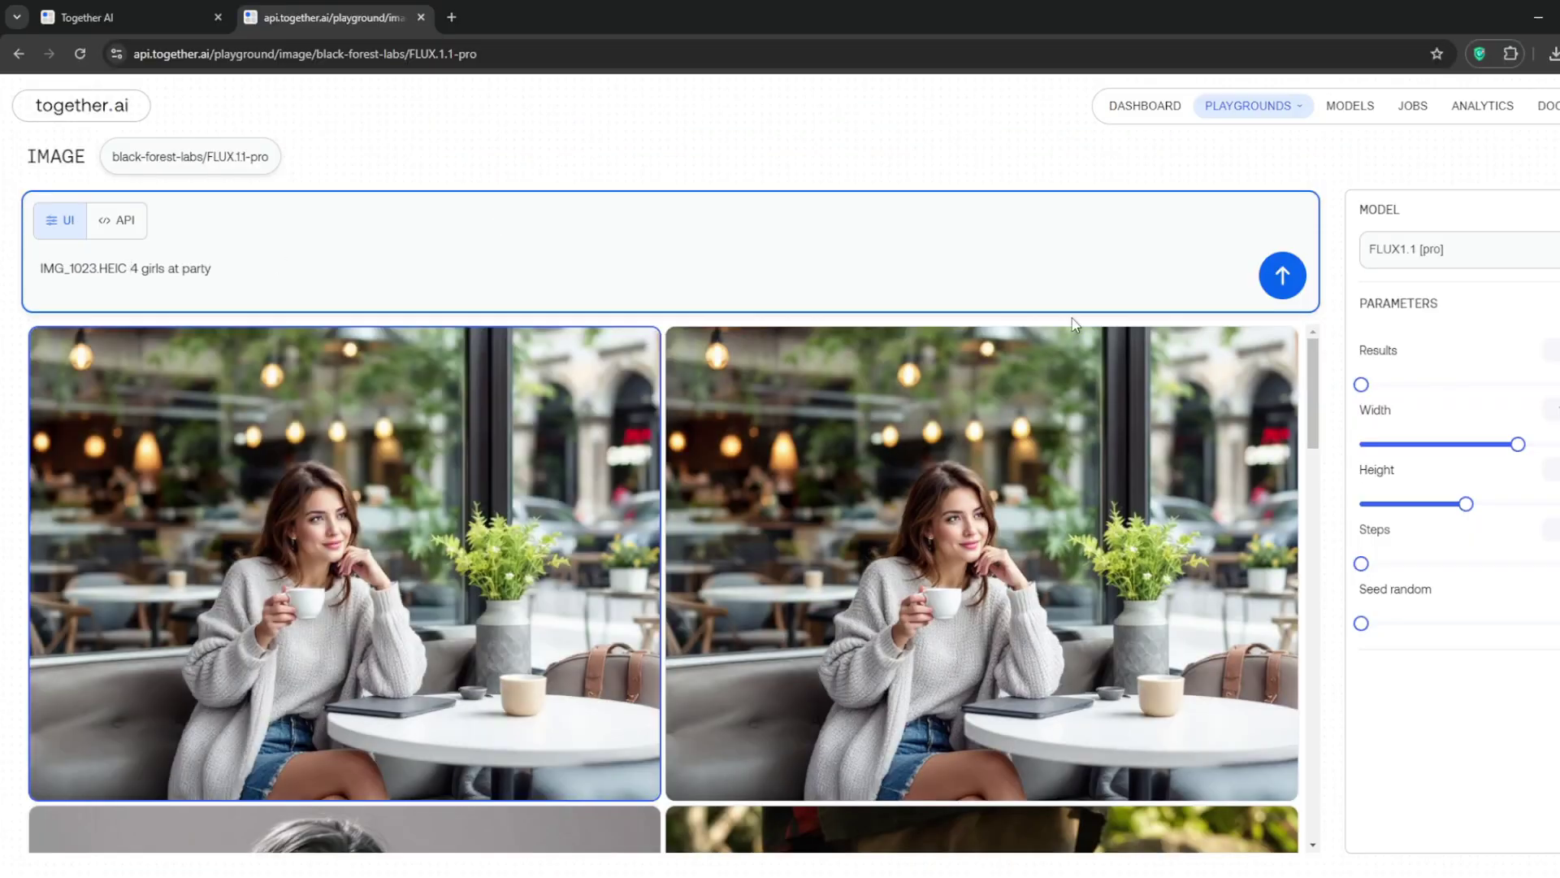
left_click(1282, 275)
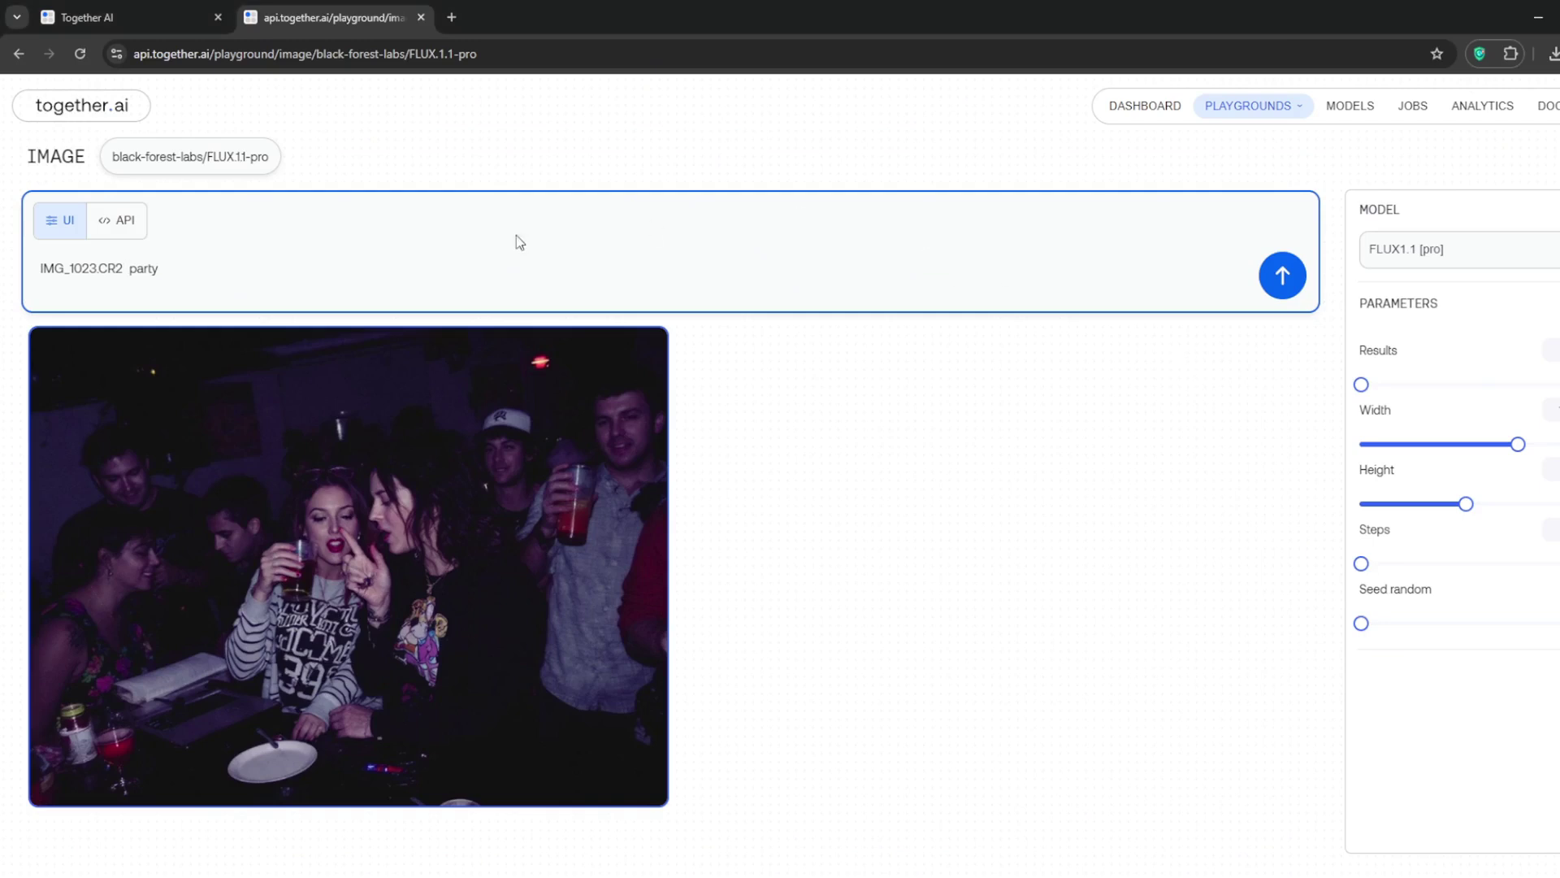
triple_click(166, 269)
left_click(362, 614)
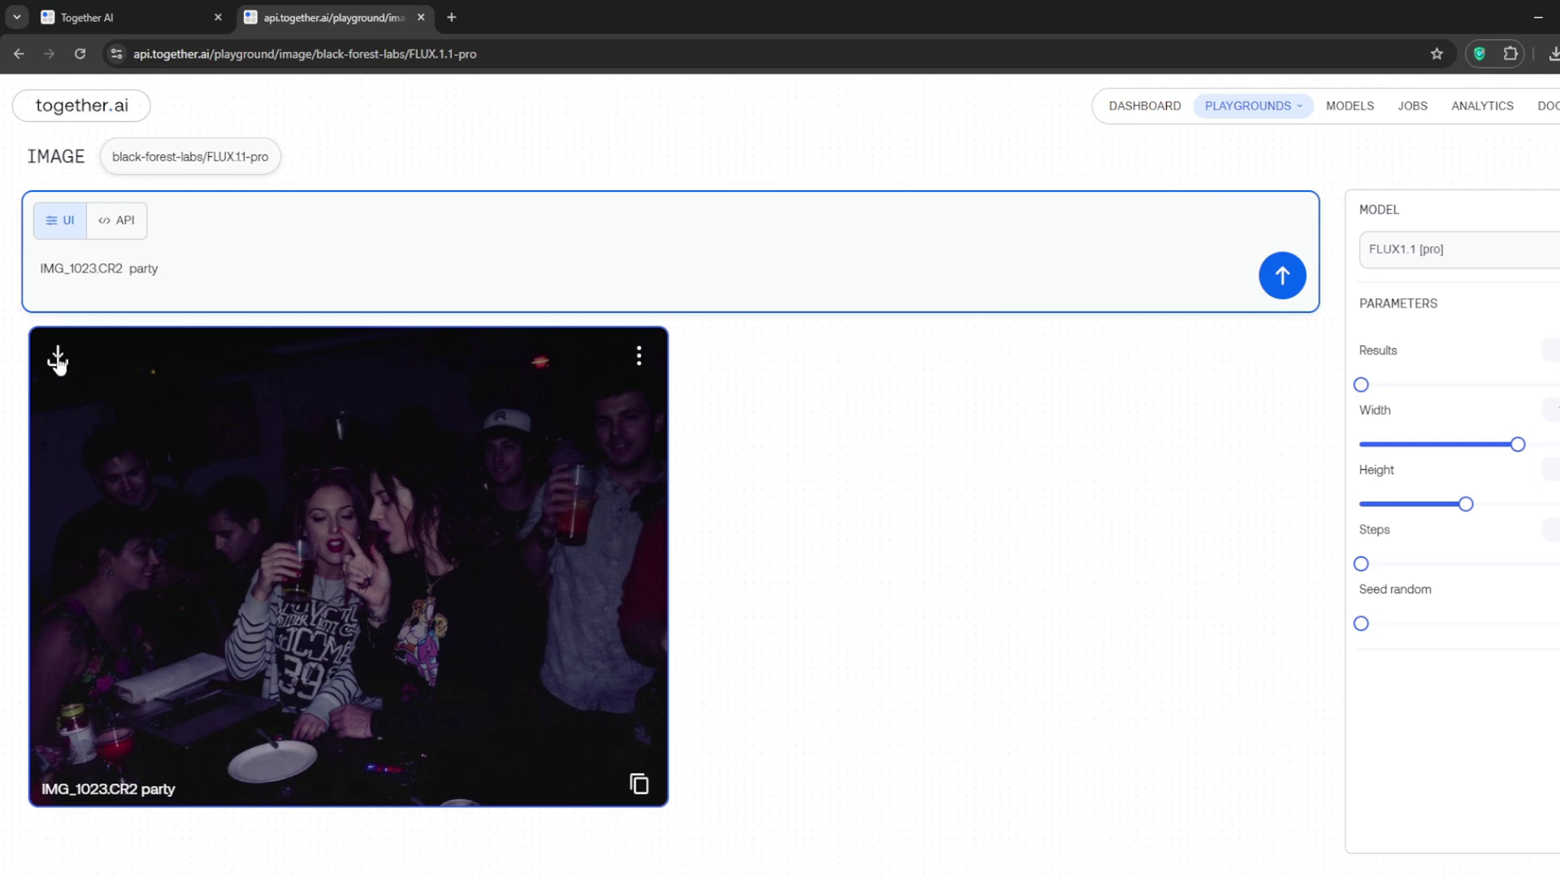
Download the party image as IMG_1023.CR2_party.png and preview it in Photos.
left_click(55, 354)
left_click(1396, 92)
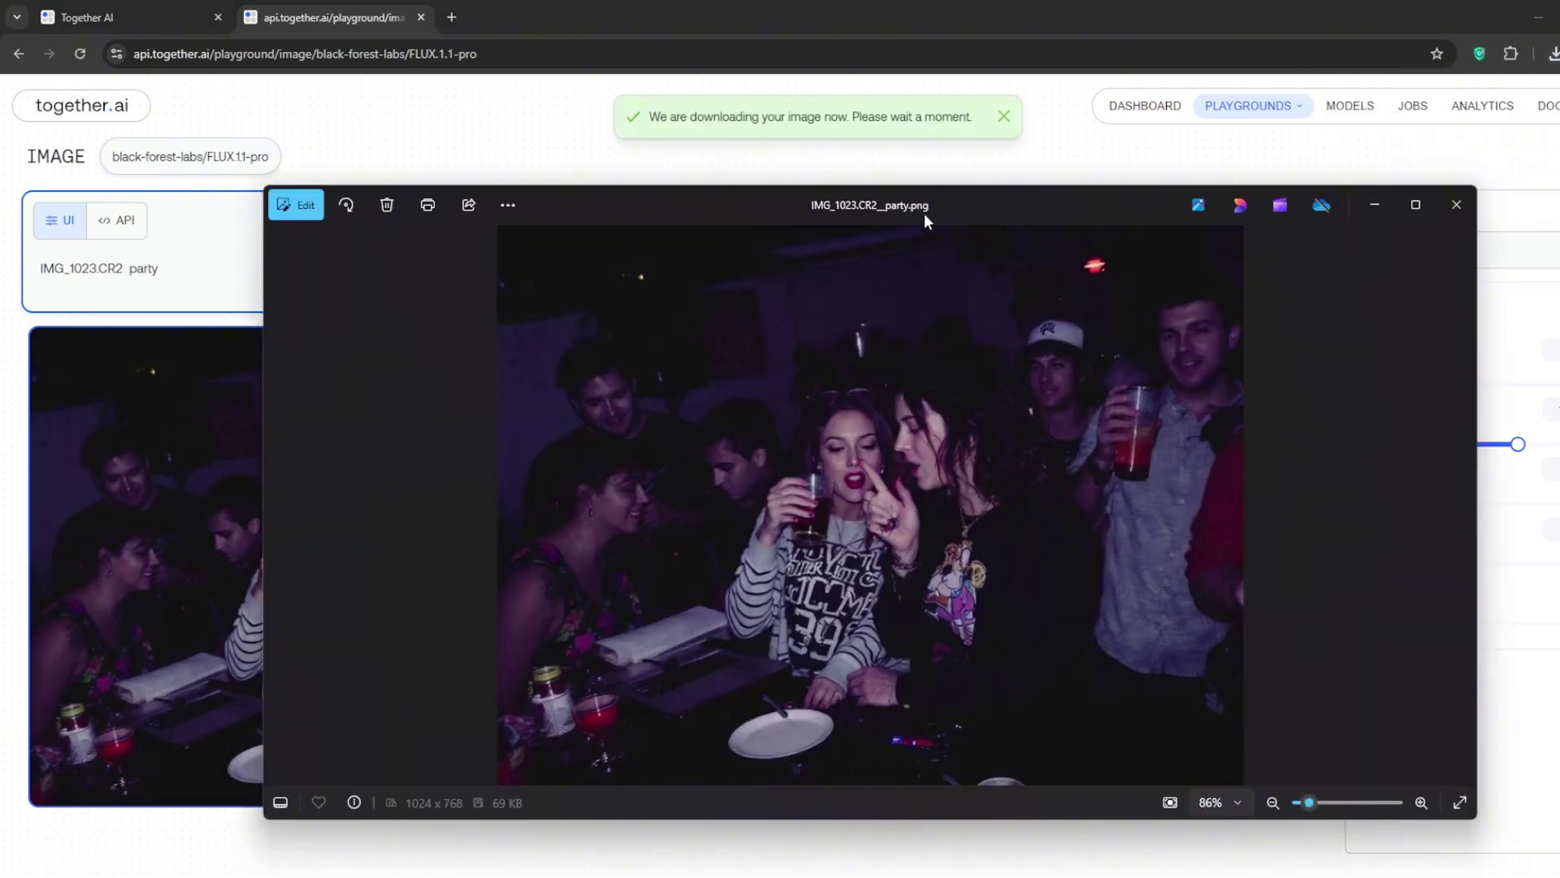
left_click_drag(869, 200, 766, 194)
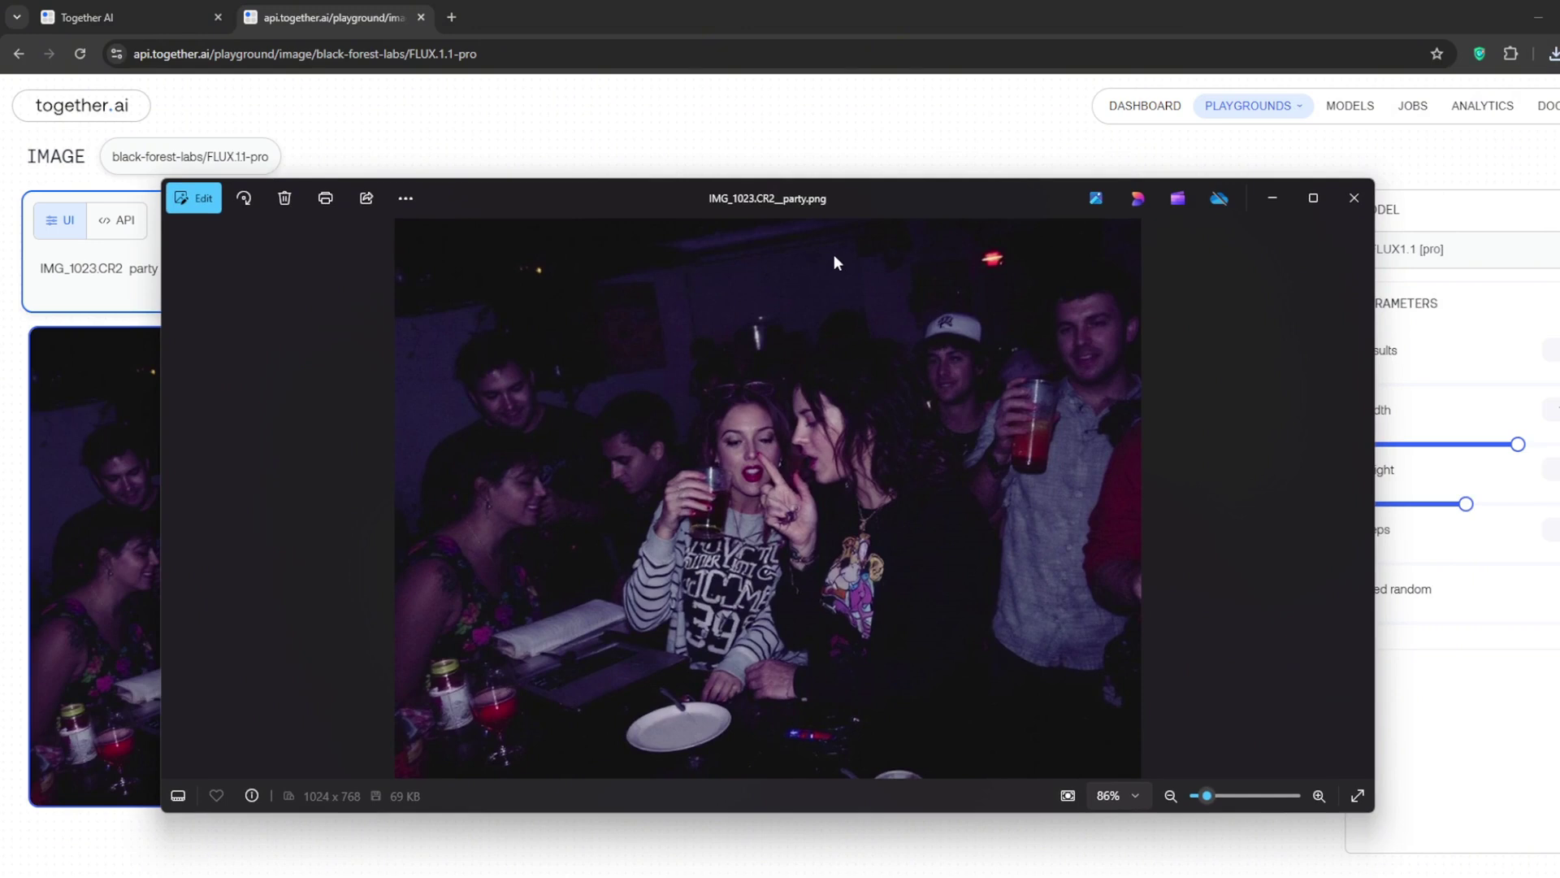
left_click(1273, 198)
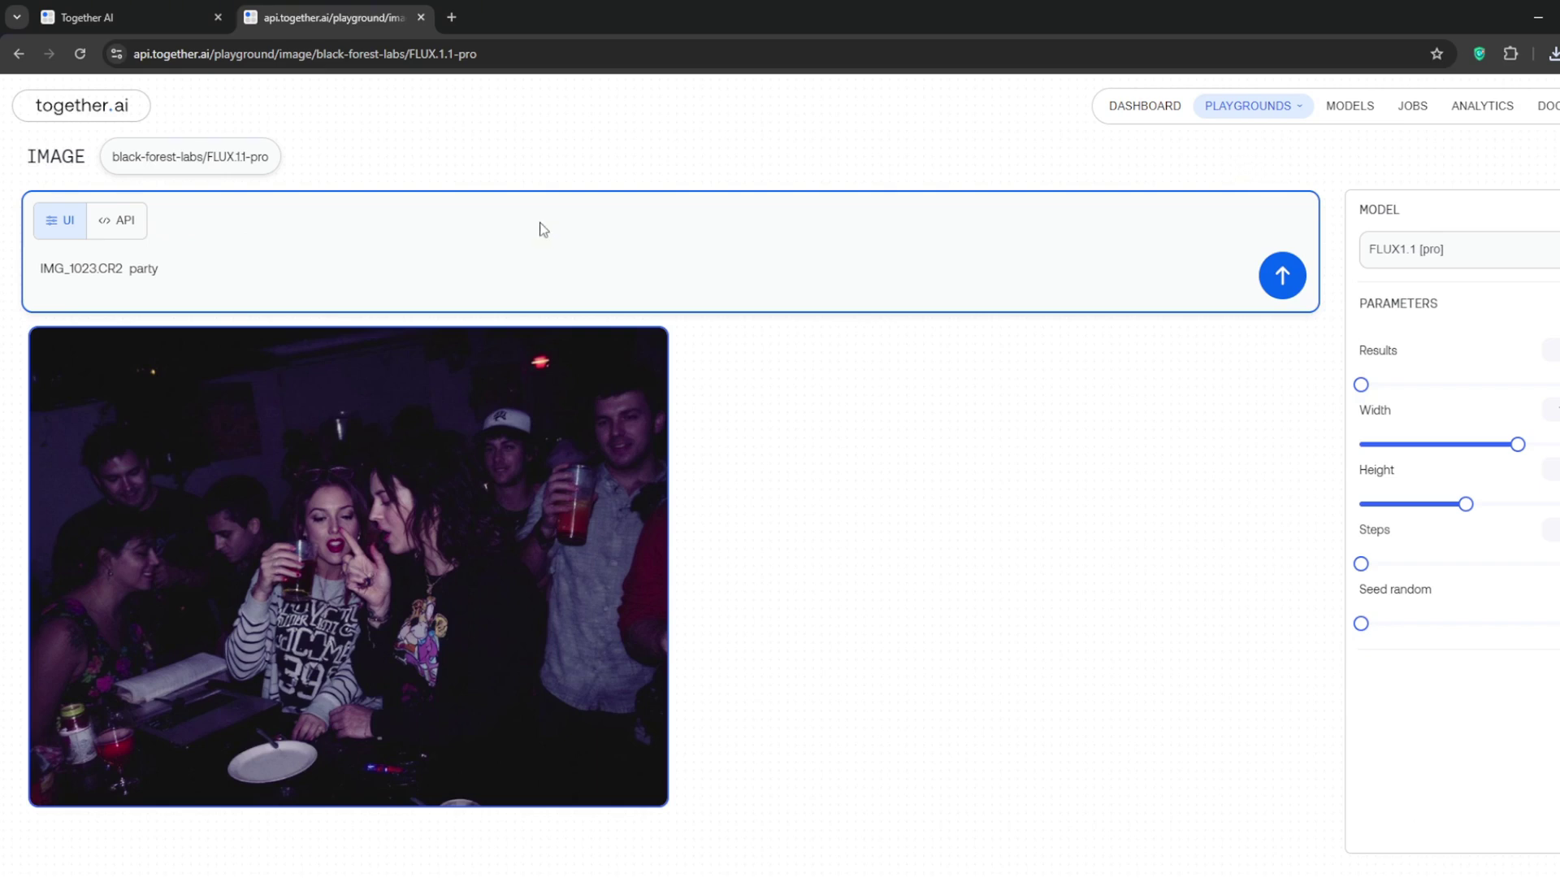
Change 'party' to 'dinner' in the prompt and generate a dinner image.
double_click(129, 269)
type("dinner")
key("Return")
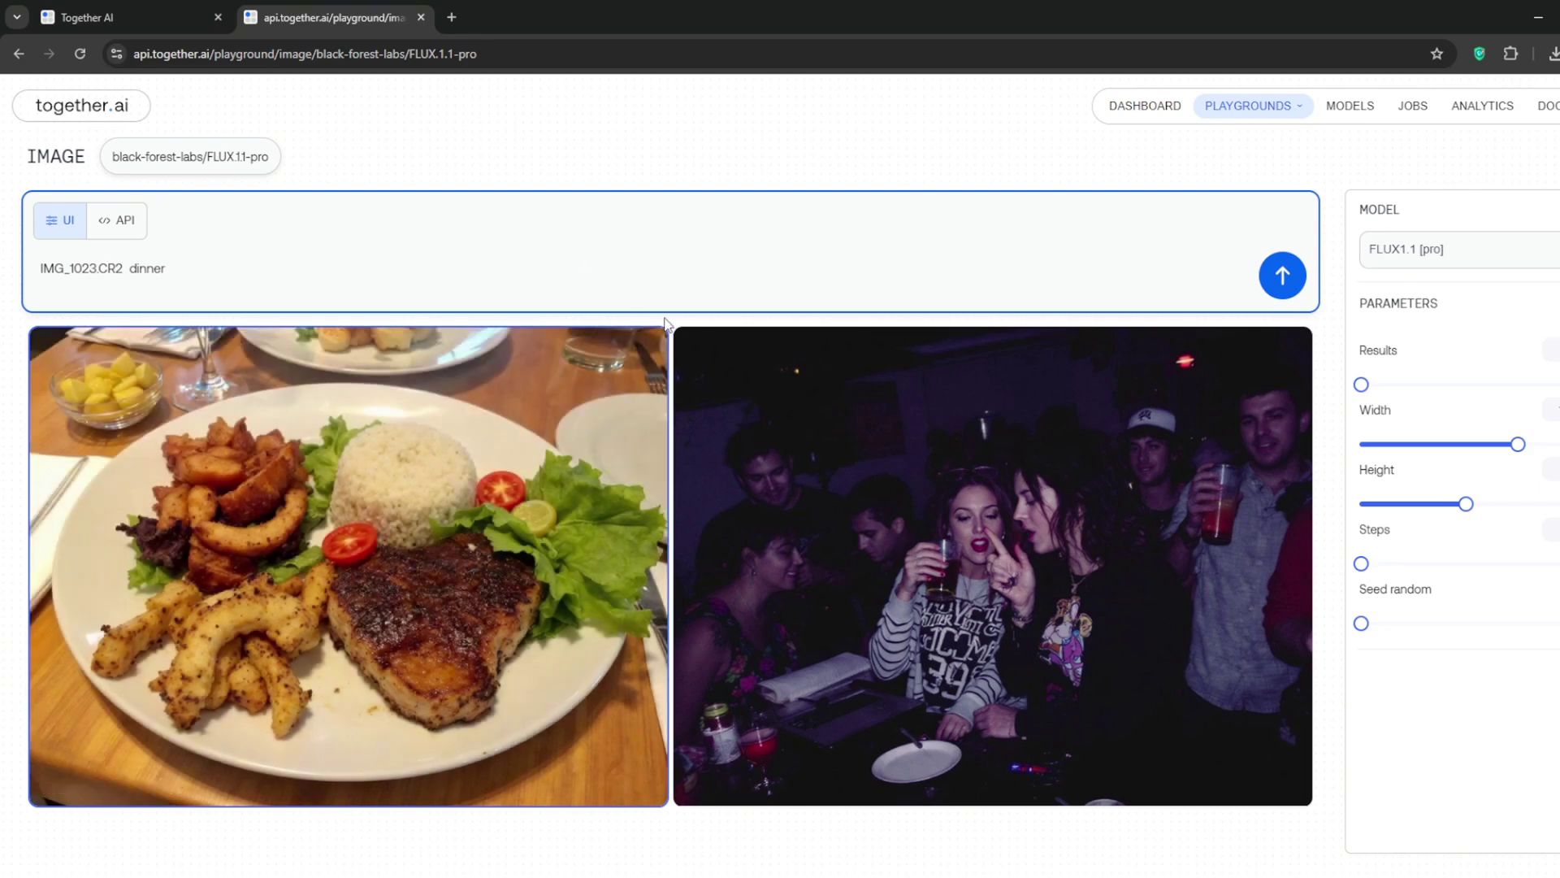
Edit the prompt to 'men at dinner night' and generate that image.
left_click(130, 267)
type("men at")
left_click(212, 267)
type("night")
key("Return")
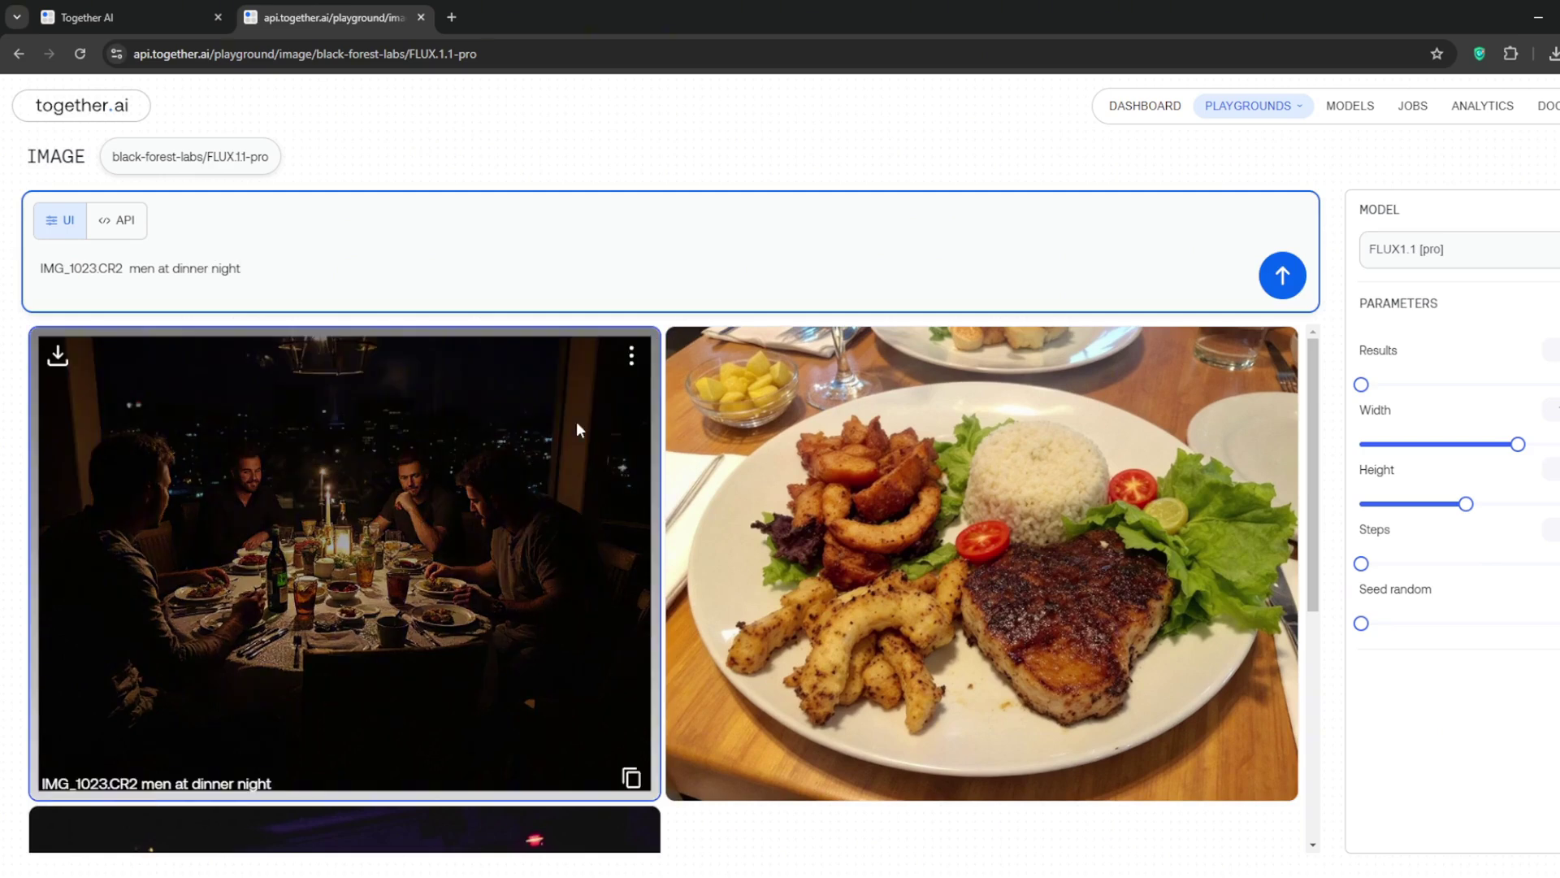
Download the men-at-dinner-night image, preview it in Photos, then close it.
left_click(58, 355)
left_click(1414, 91)
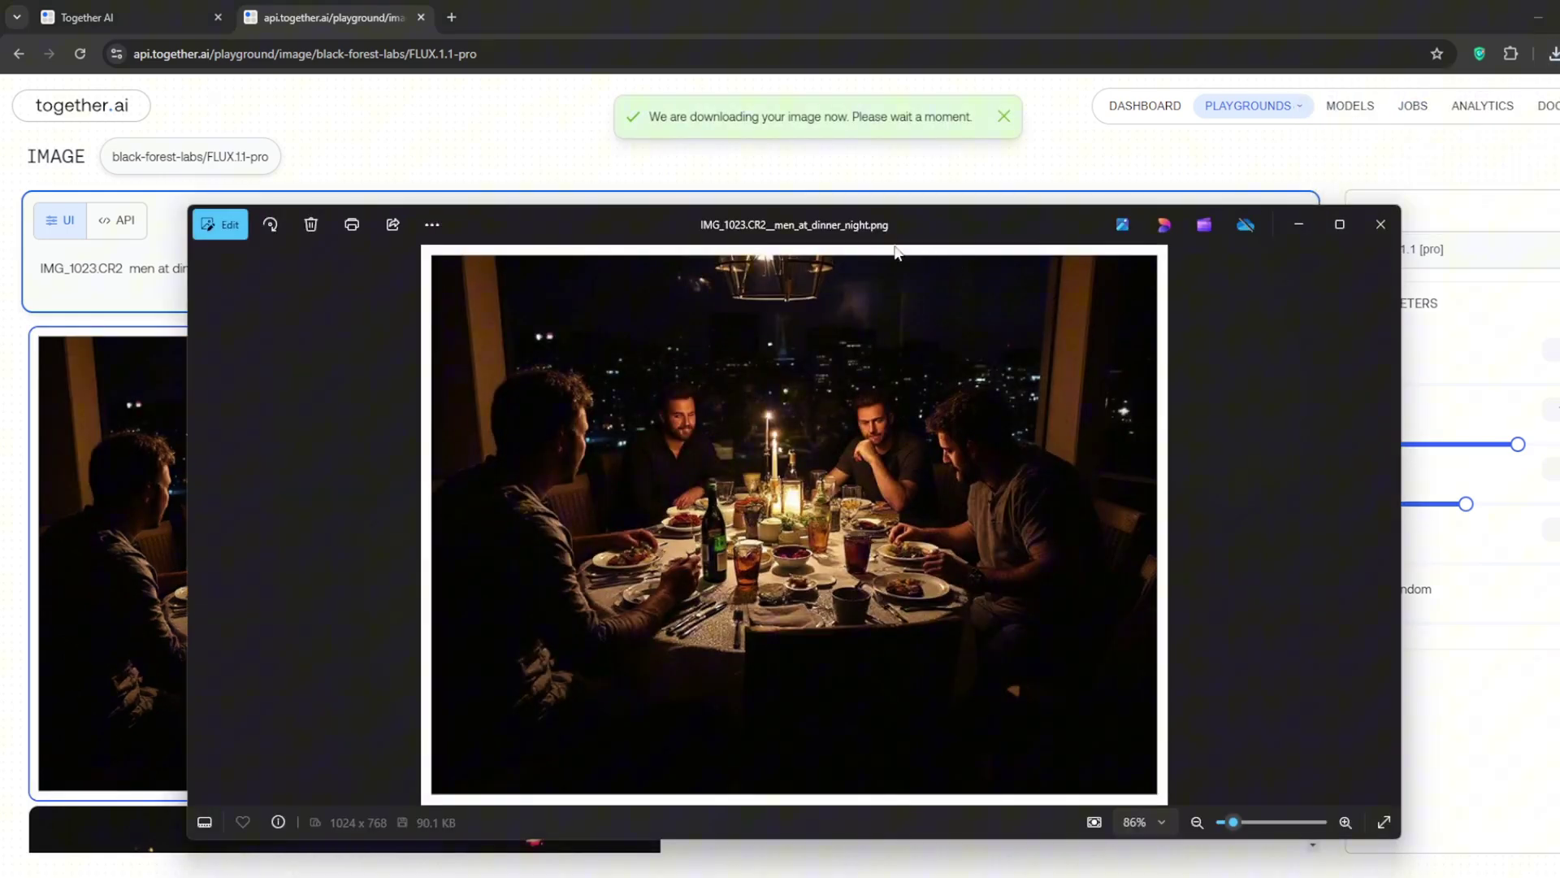
left_click_drag(864, 223, 787, 218)
left_click(1251, 228)
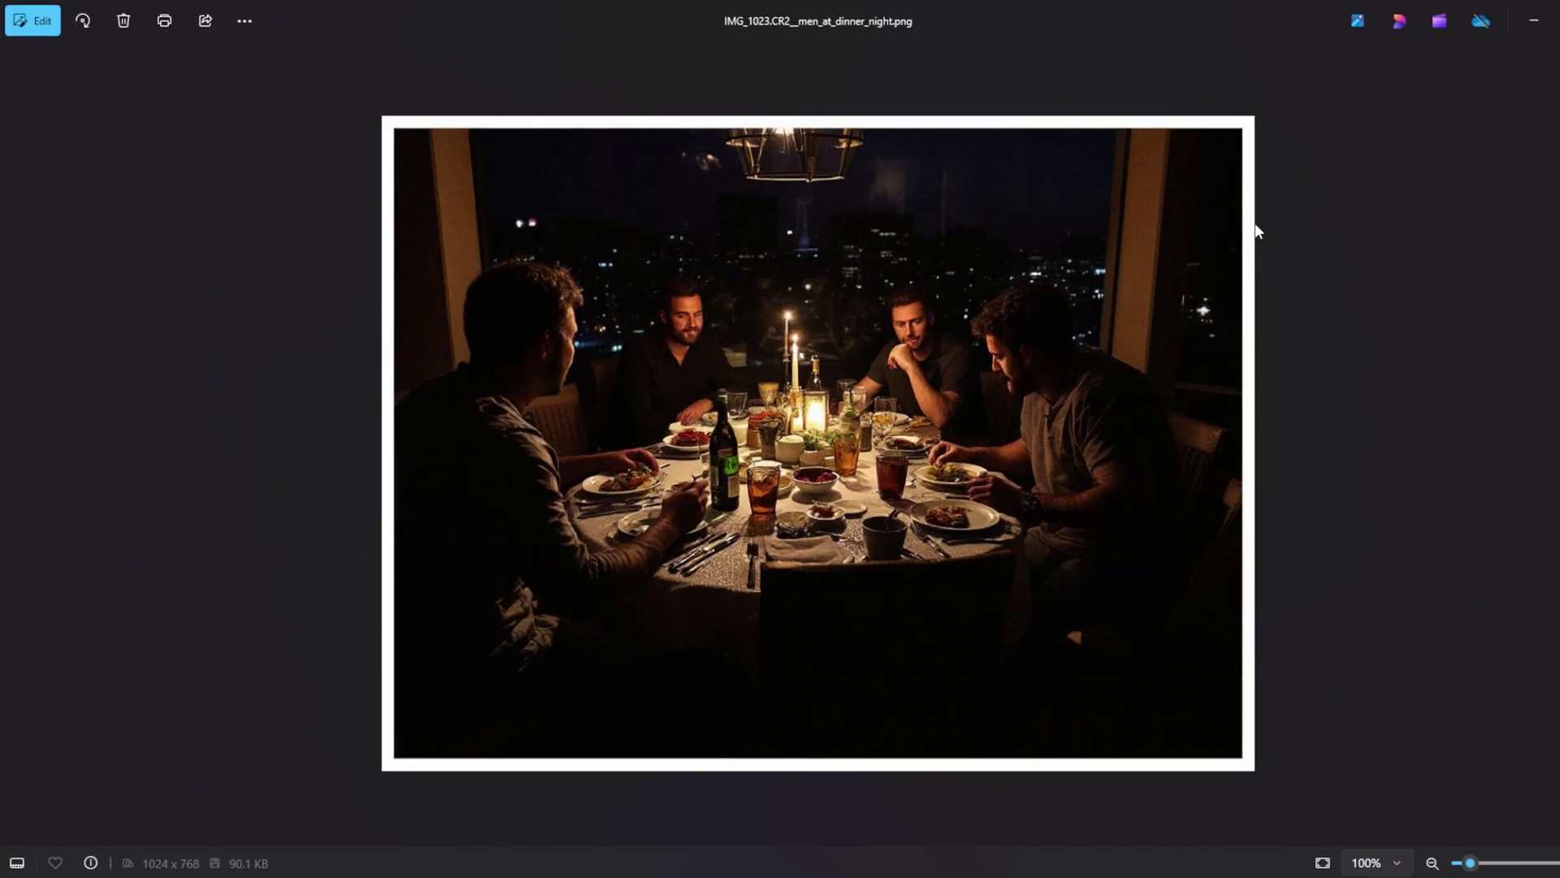
left_click_drag(903, 28, 910, 179)
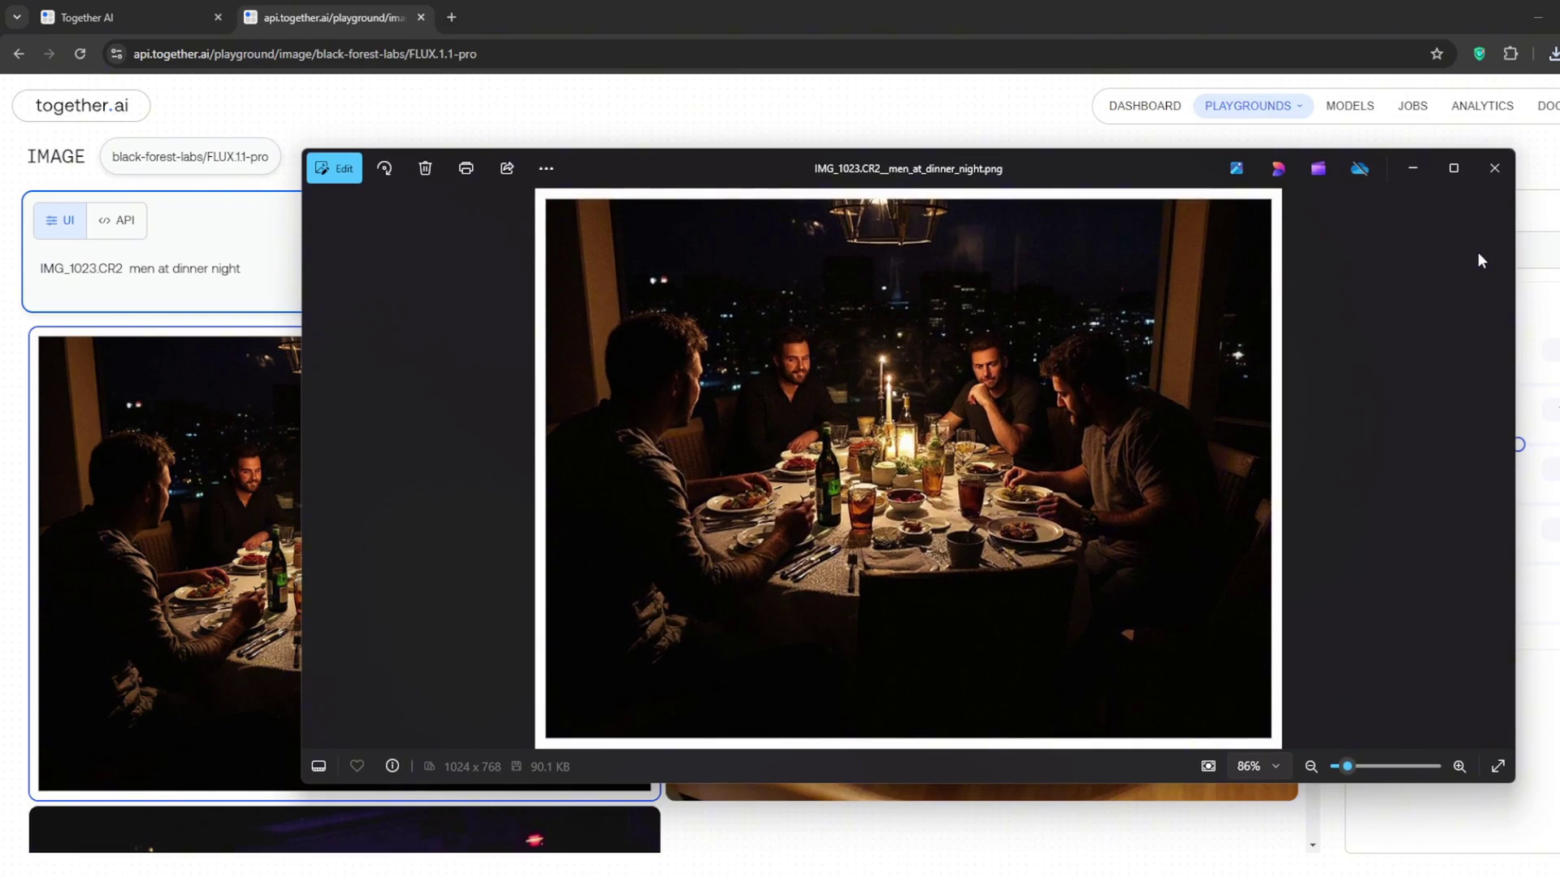
left_click(1494, 168)
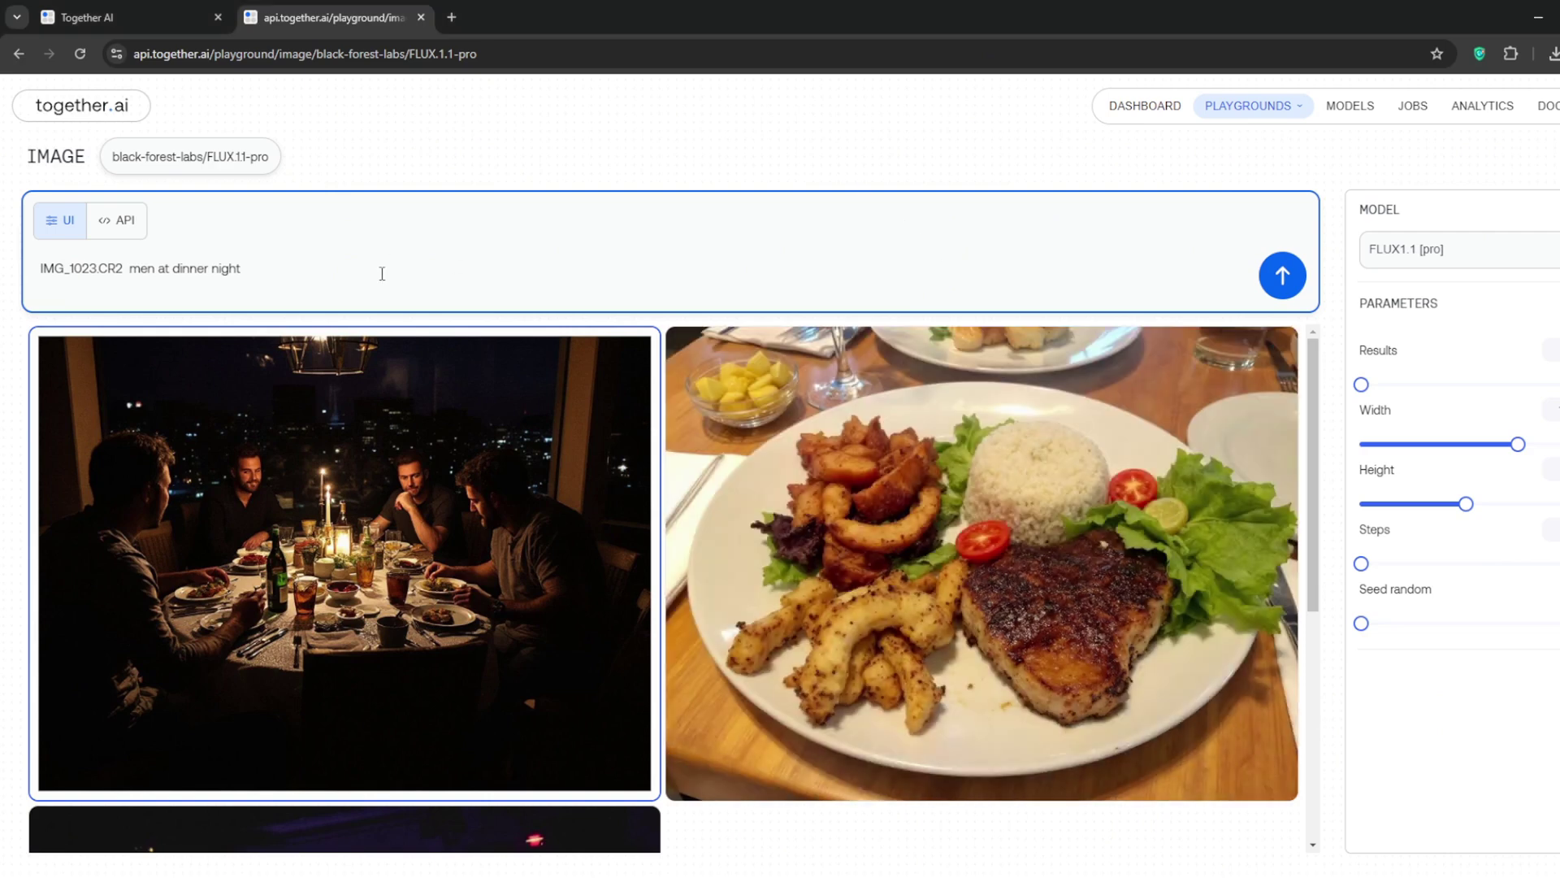
Replace the prompt with 'selfie.jpg' and generate the three-friend selfie.
left_click_drag(377, 271, 29, 288)
key("BackSpace")
type("selfie.jpg")
key("Return")
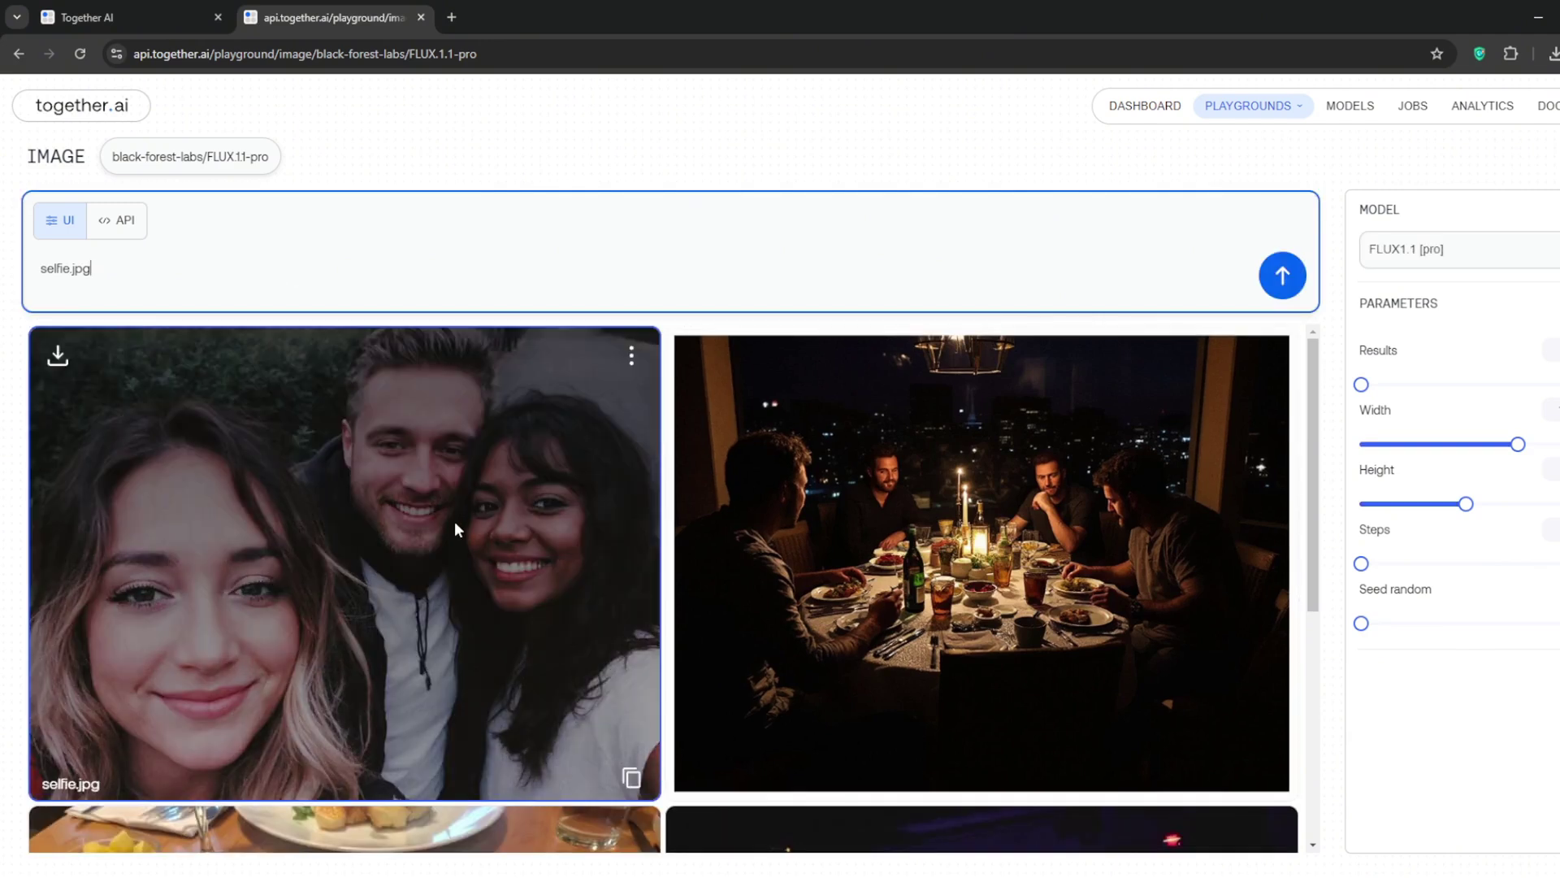
Download the selfie as selfie.jpg.png, preview it in Photos, then close it.
left_click(58, 355)
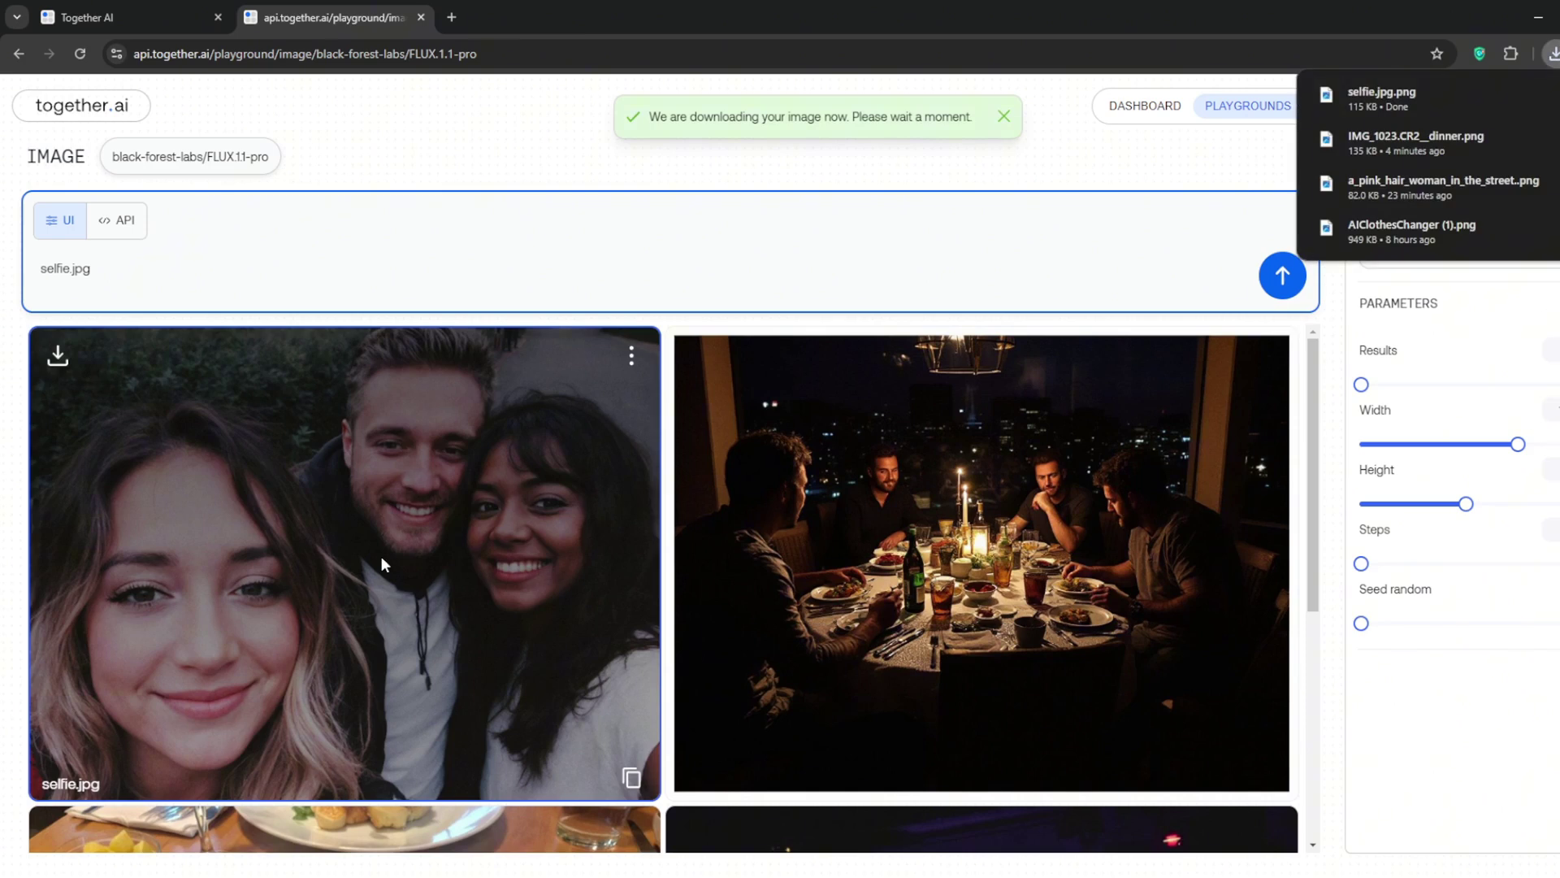
left_click(1381, 97)
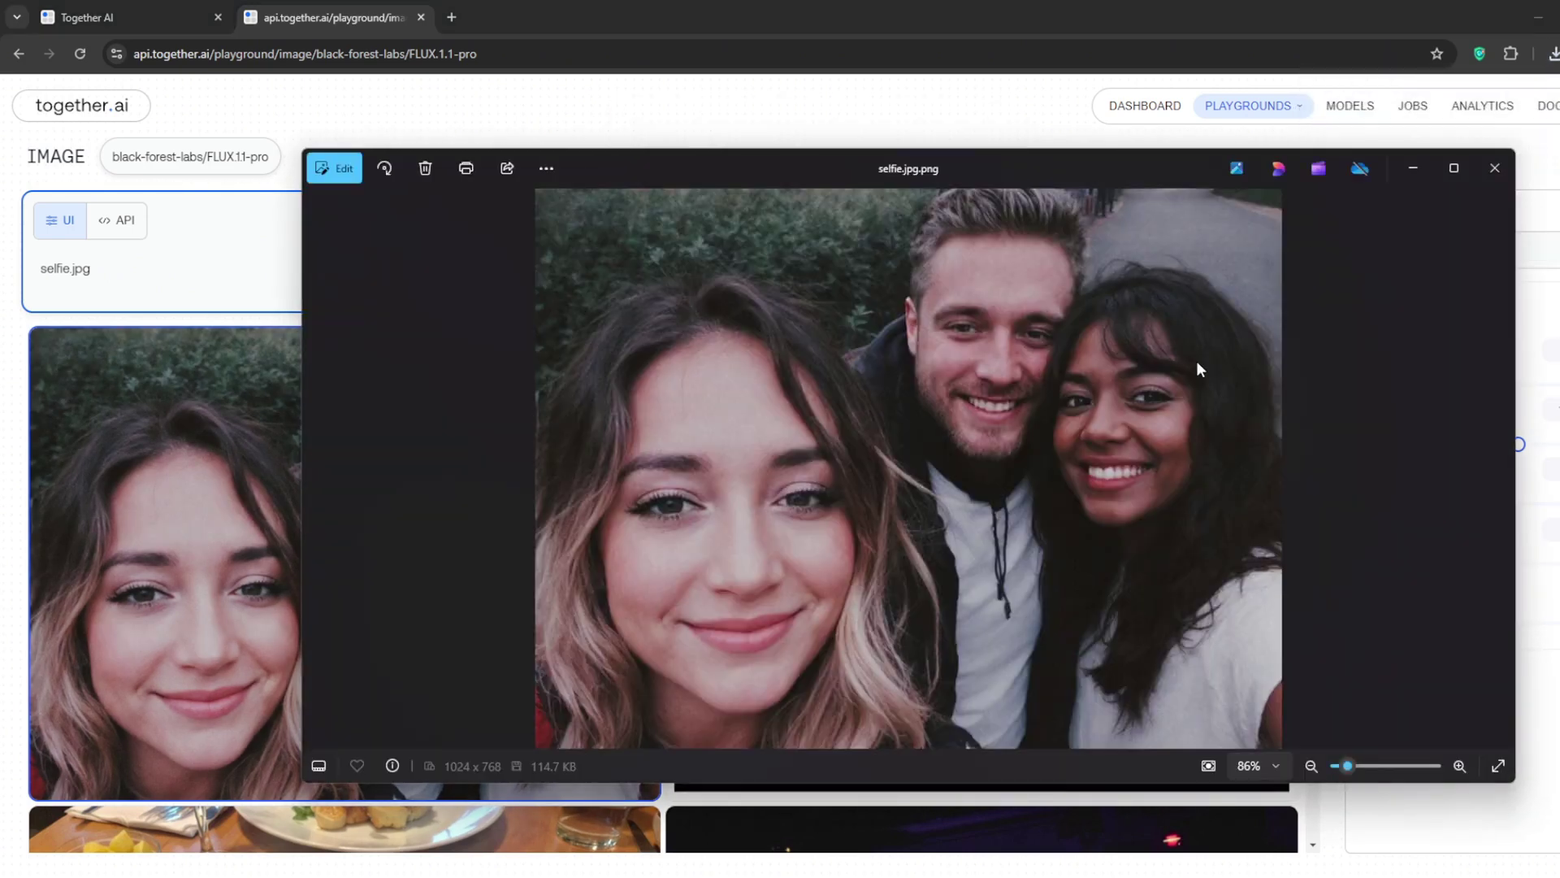
left_click_drag(948, 169, 884, 171)
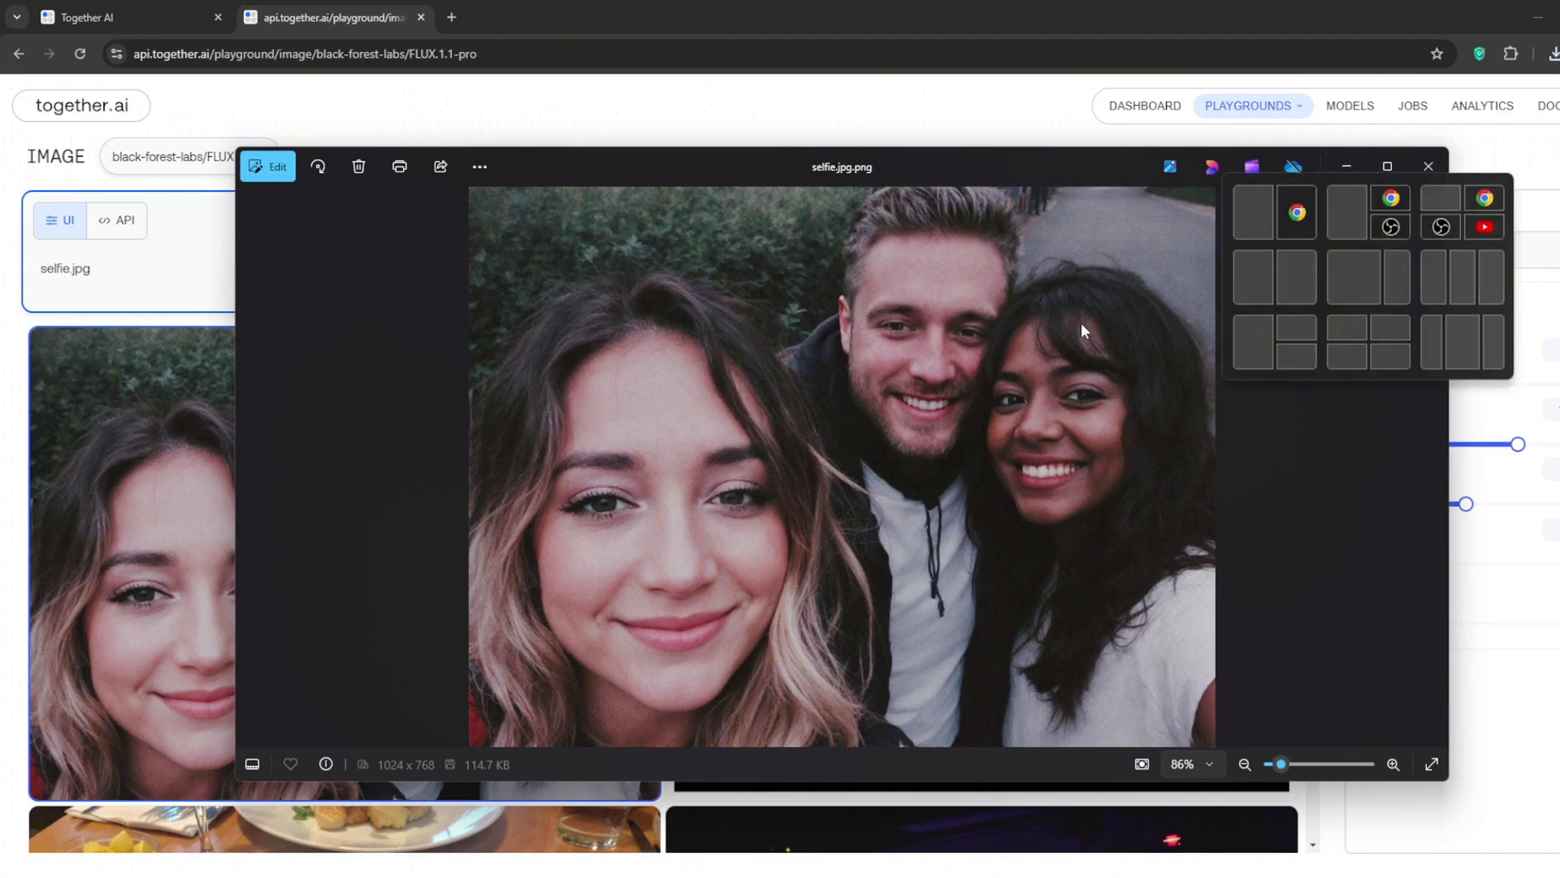
left_click_drag(882, 171, 807, 161)
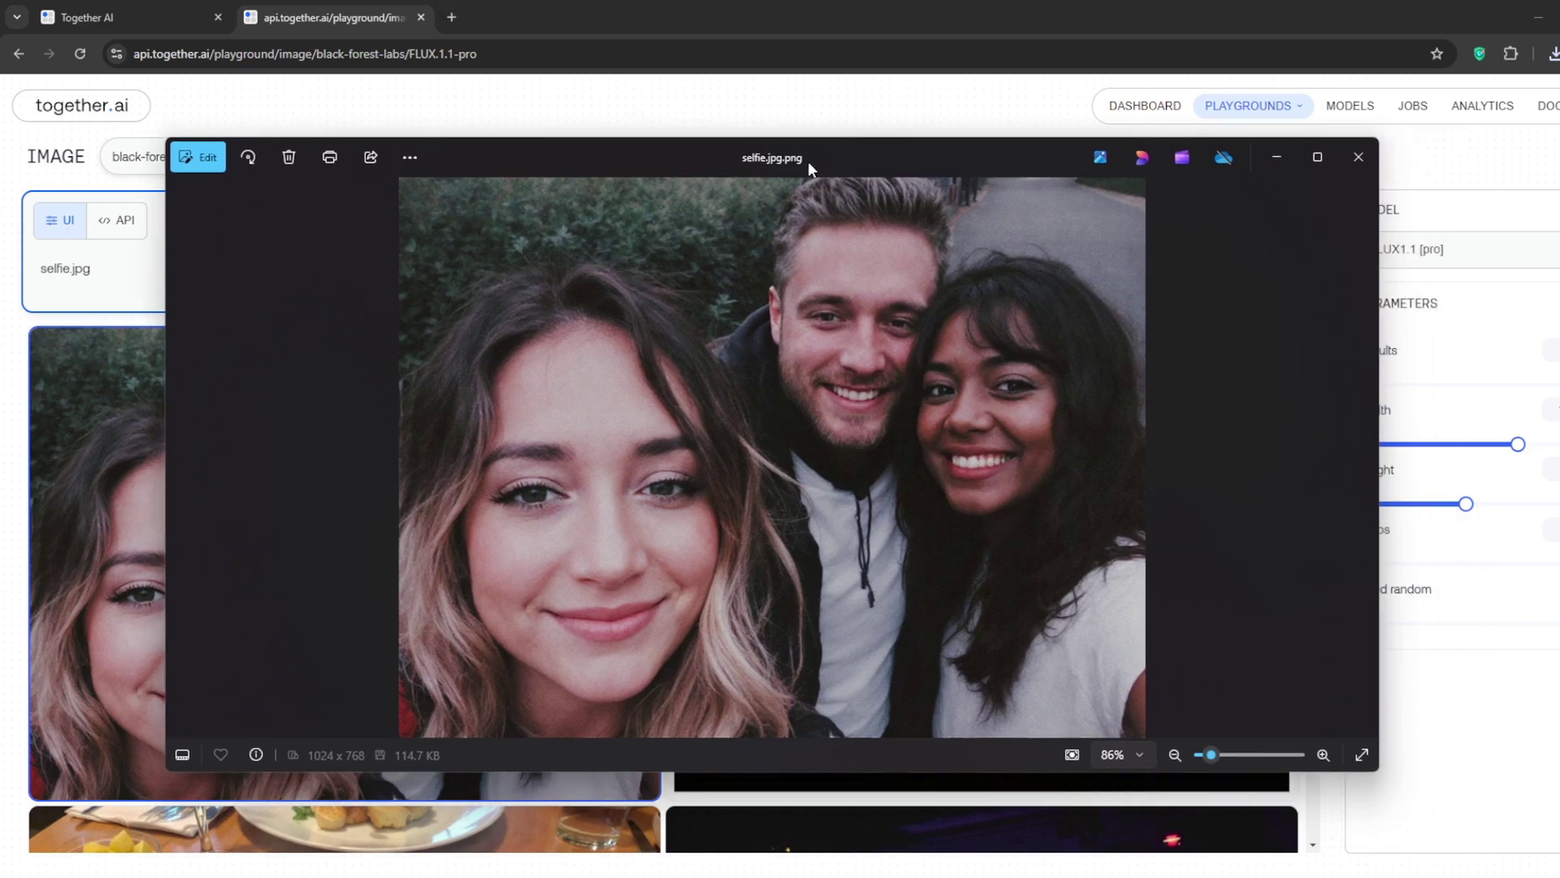
key("alt+F4")
Replace the prompt with 'street_18912' and generate an old town street scene.
left_click_drag(43, 258, 7, 265)
type("st")
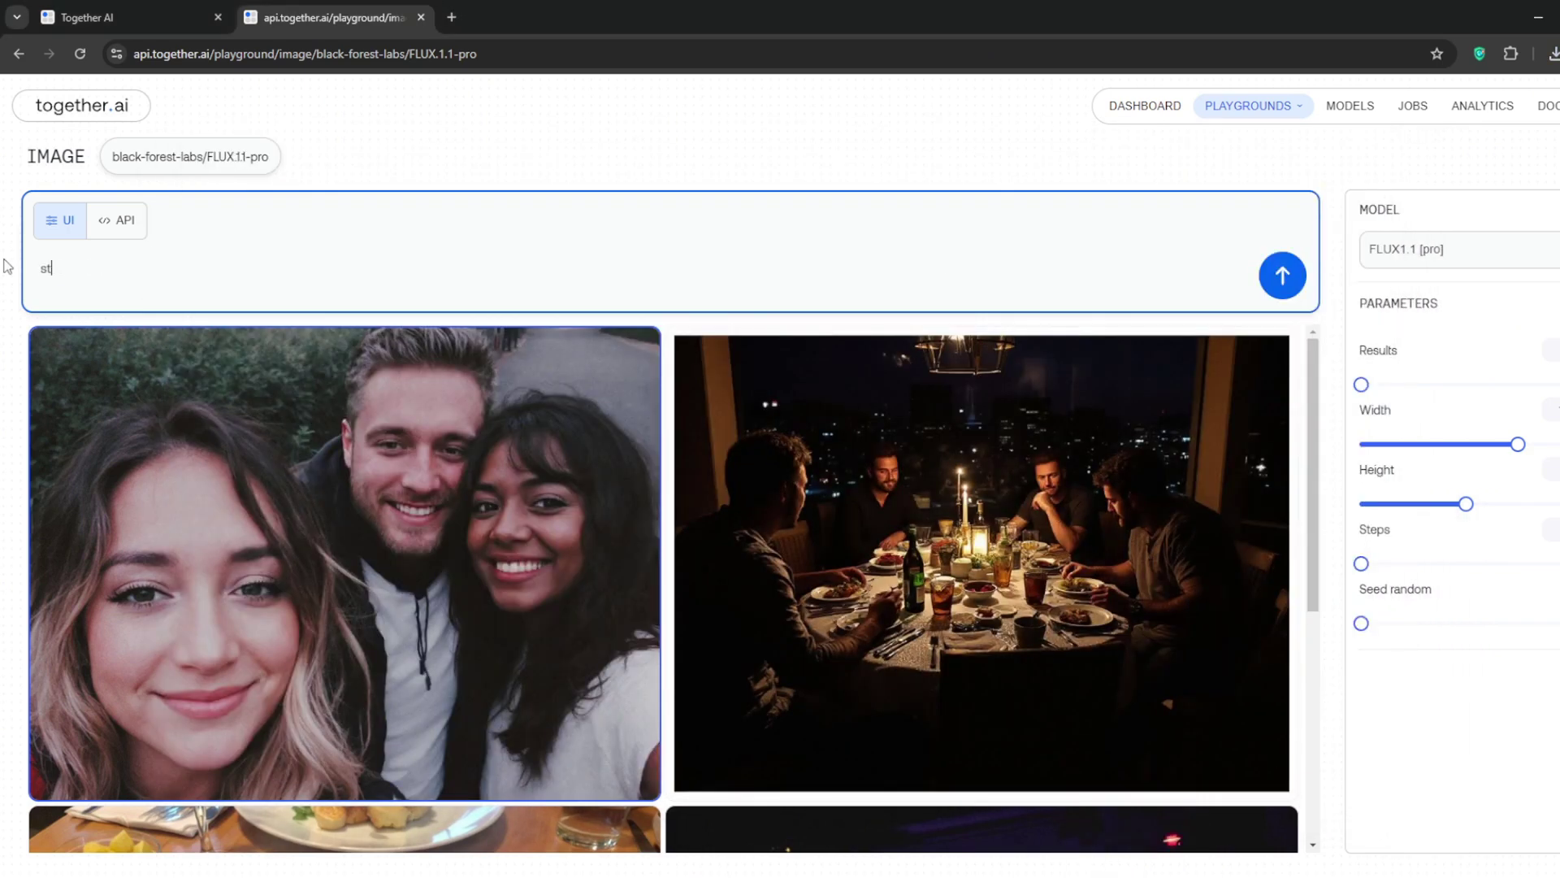
type("reet_18912")
key("Return")
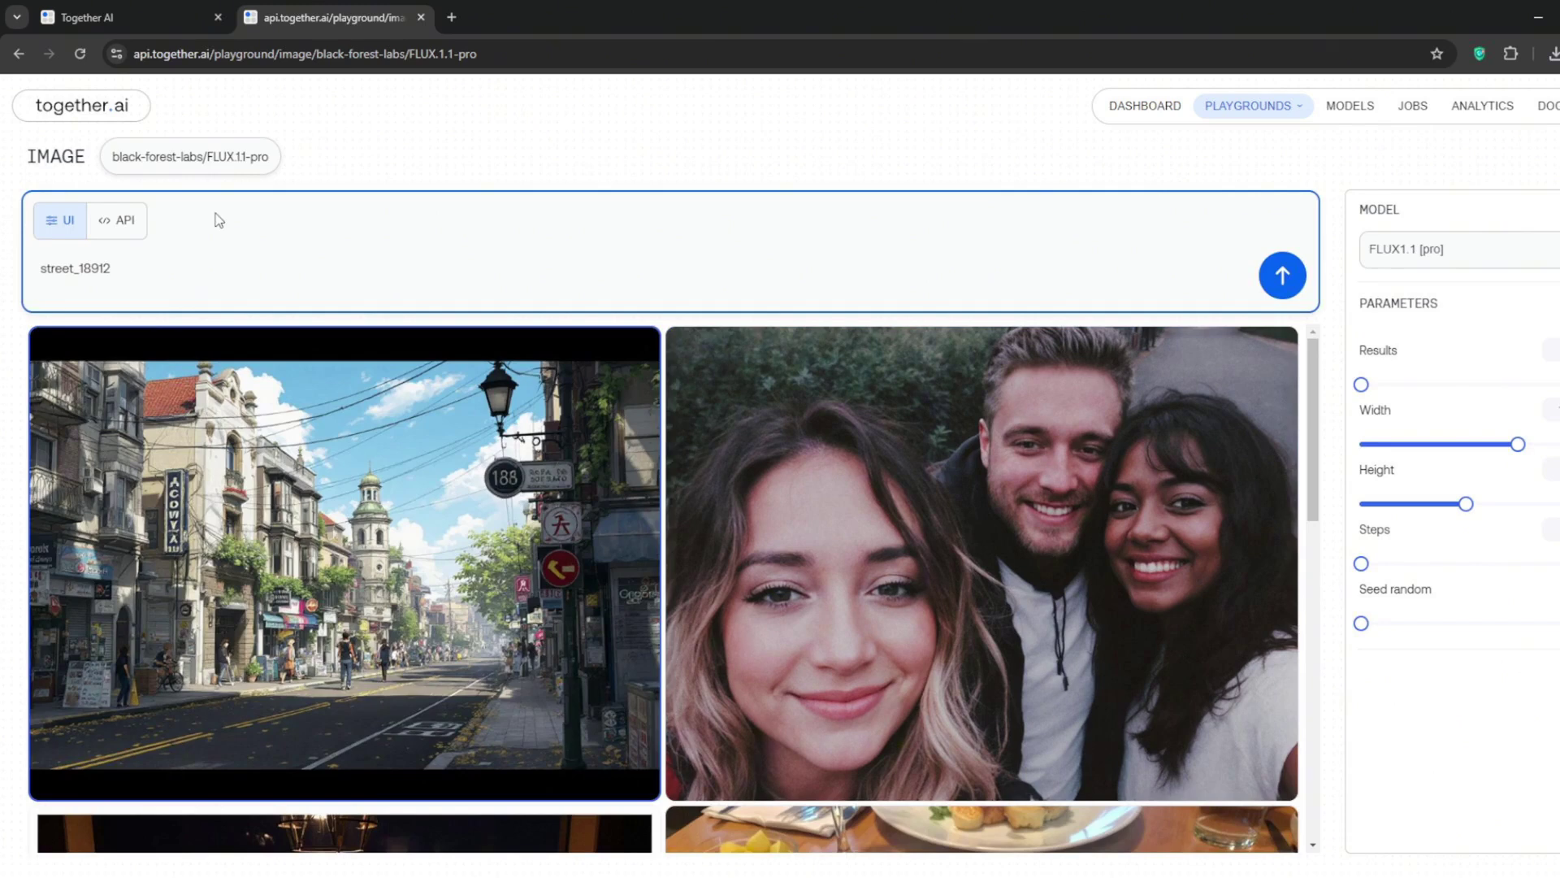
Change the prompt to 'street_2018918.jpg' and generate a realistic city street.
type(".jpg")
mouse_move(1115, 739)
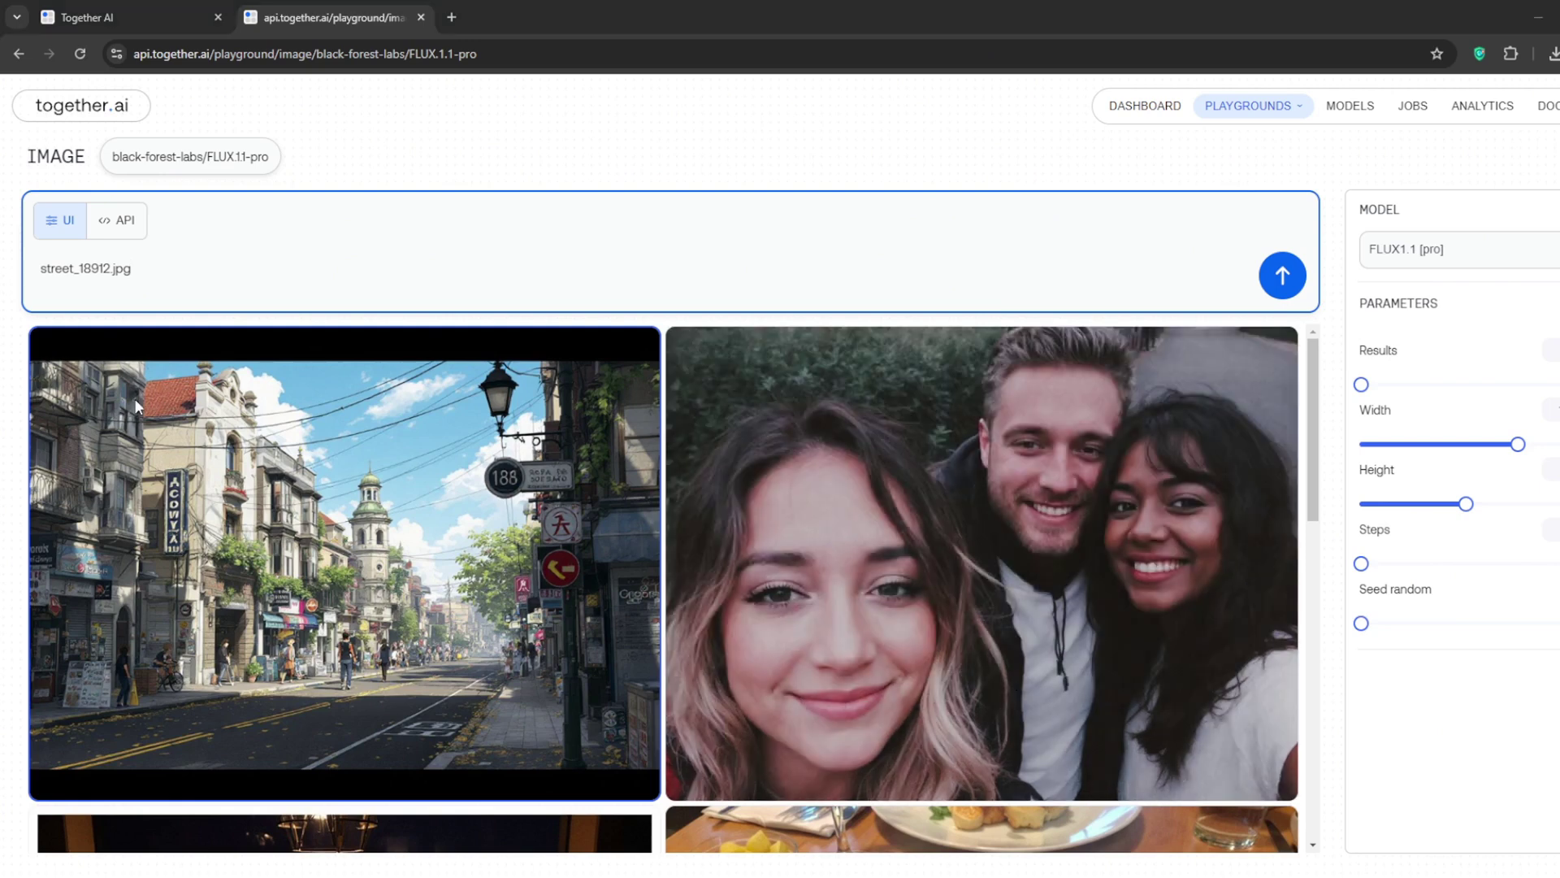
left_click_drag(109, 269, 79, 269)
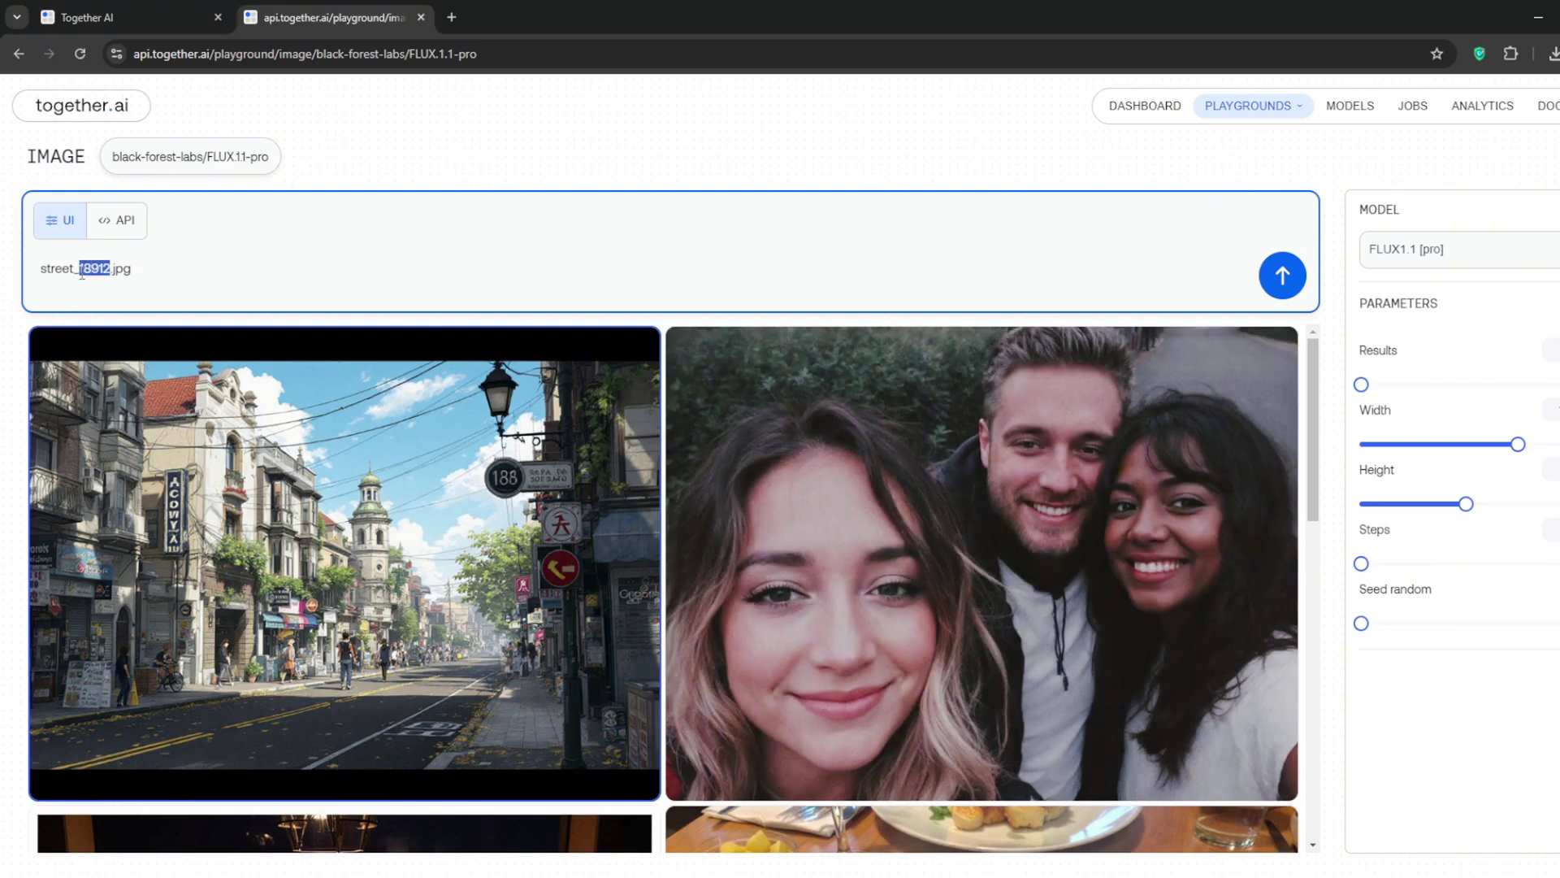
key("BackSpace")
type("2018918")
key("Return")
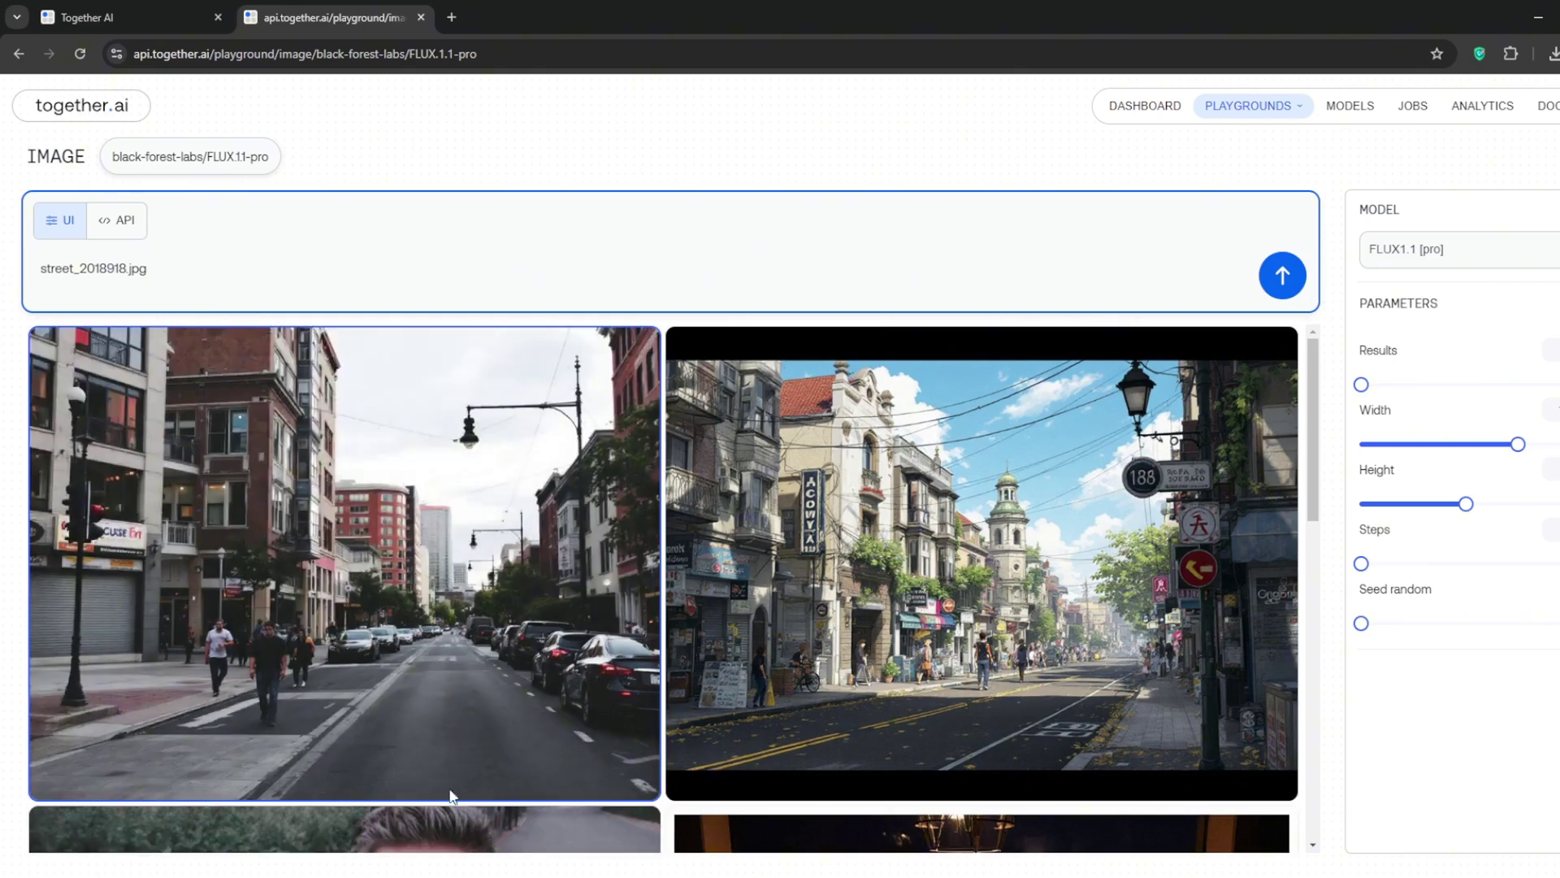
mouse_move(442, 675)
left_click_drag(79, 269, 128, 271)
mouse_move(470, 504)
mouse_move(1012, 522)
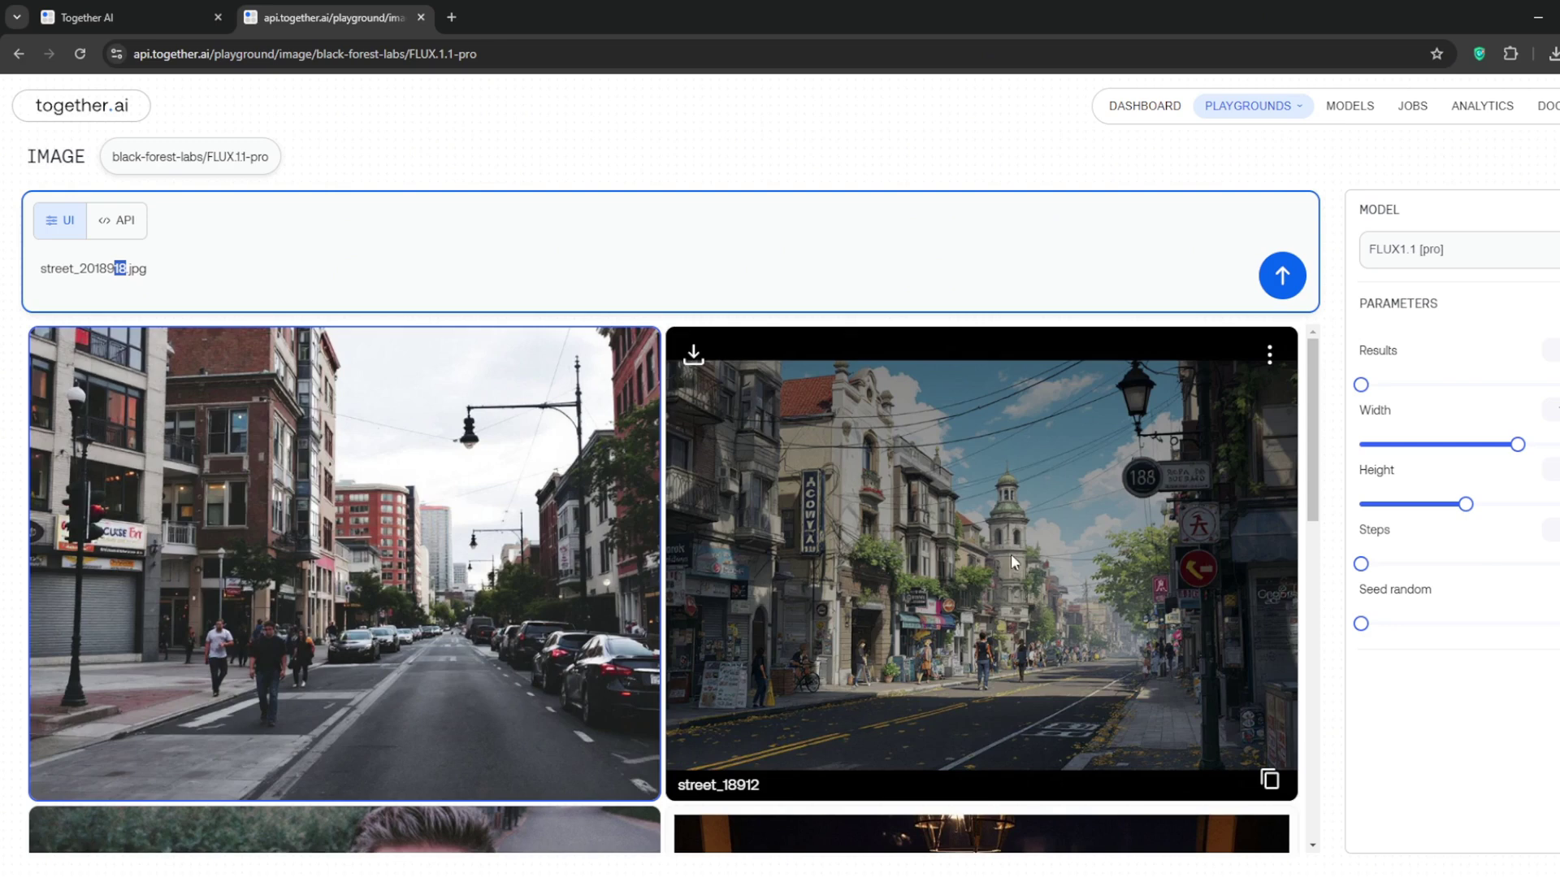
mouse_move(563, 650)
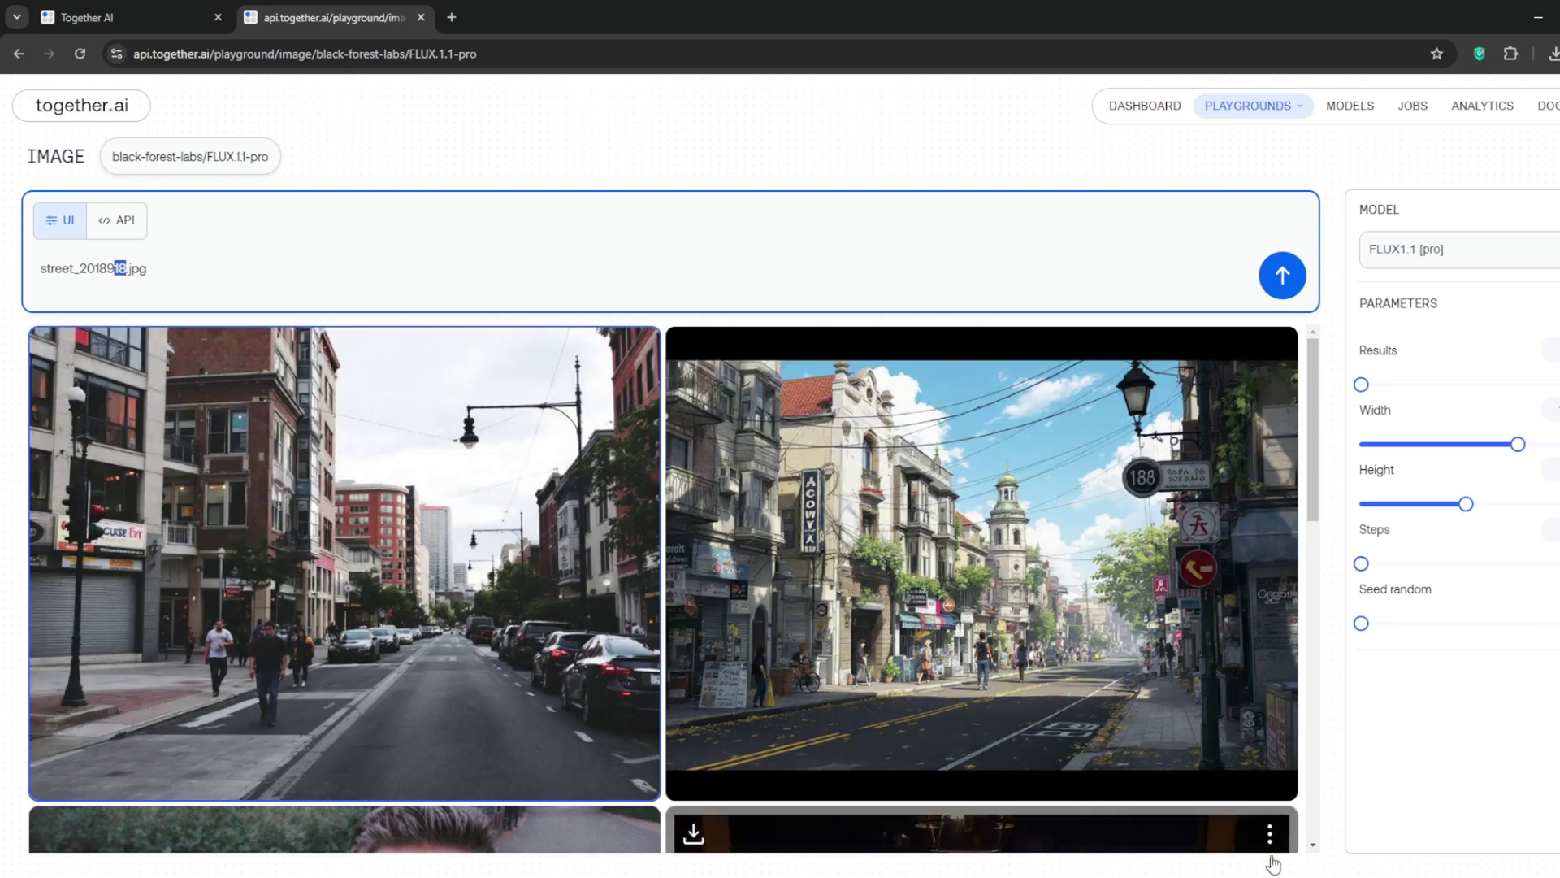
mouse_move(1090, 718)
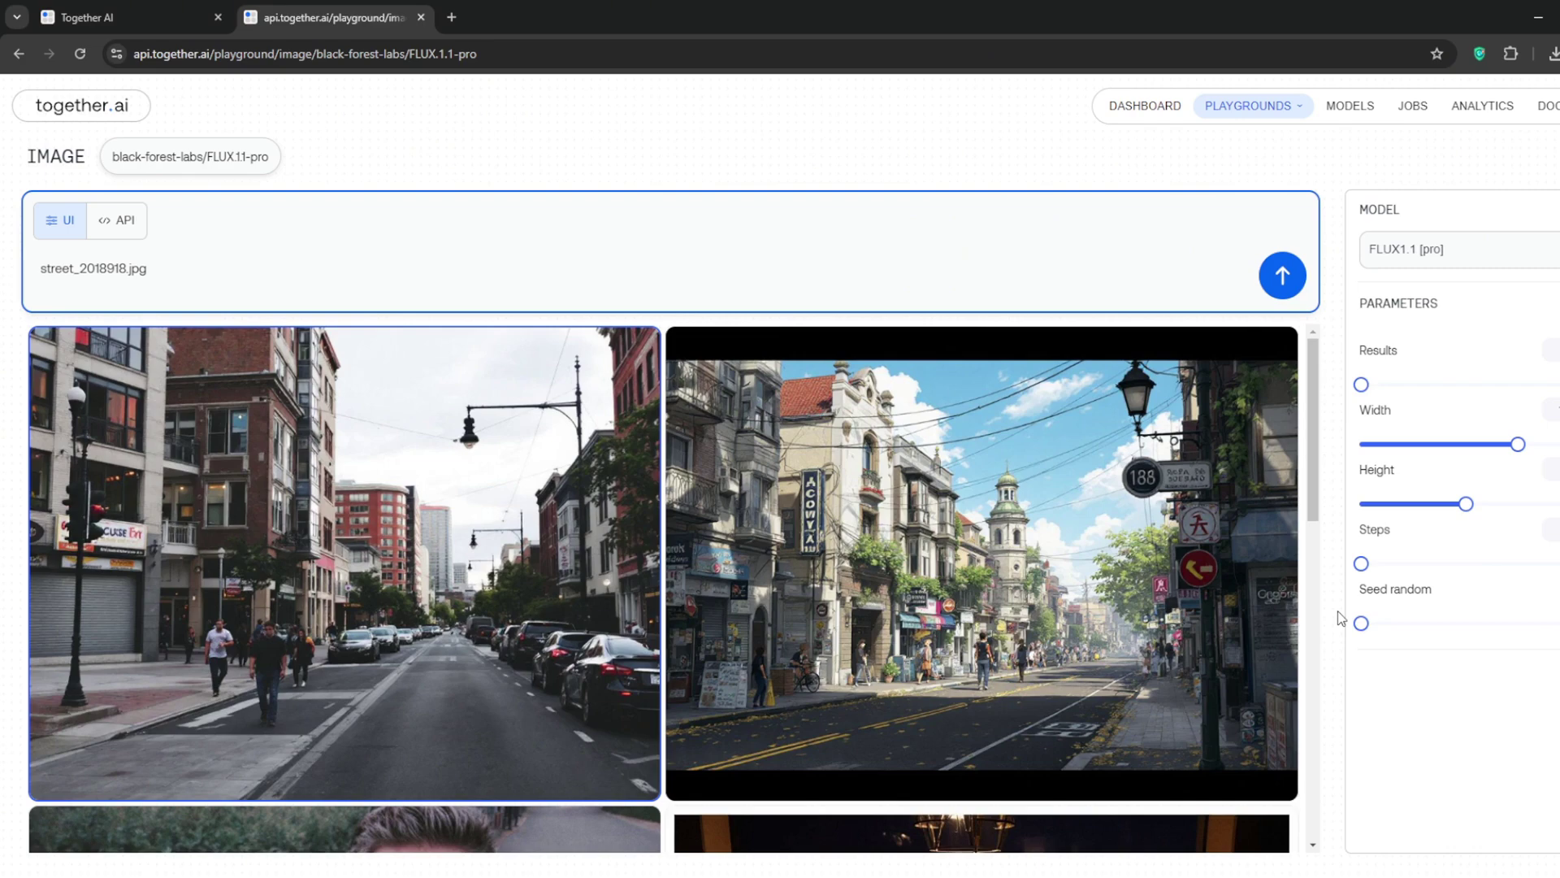
scroll(670, 350, "down", 3)
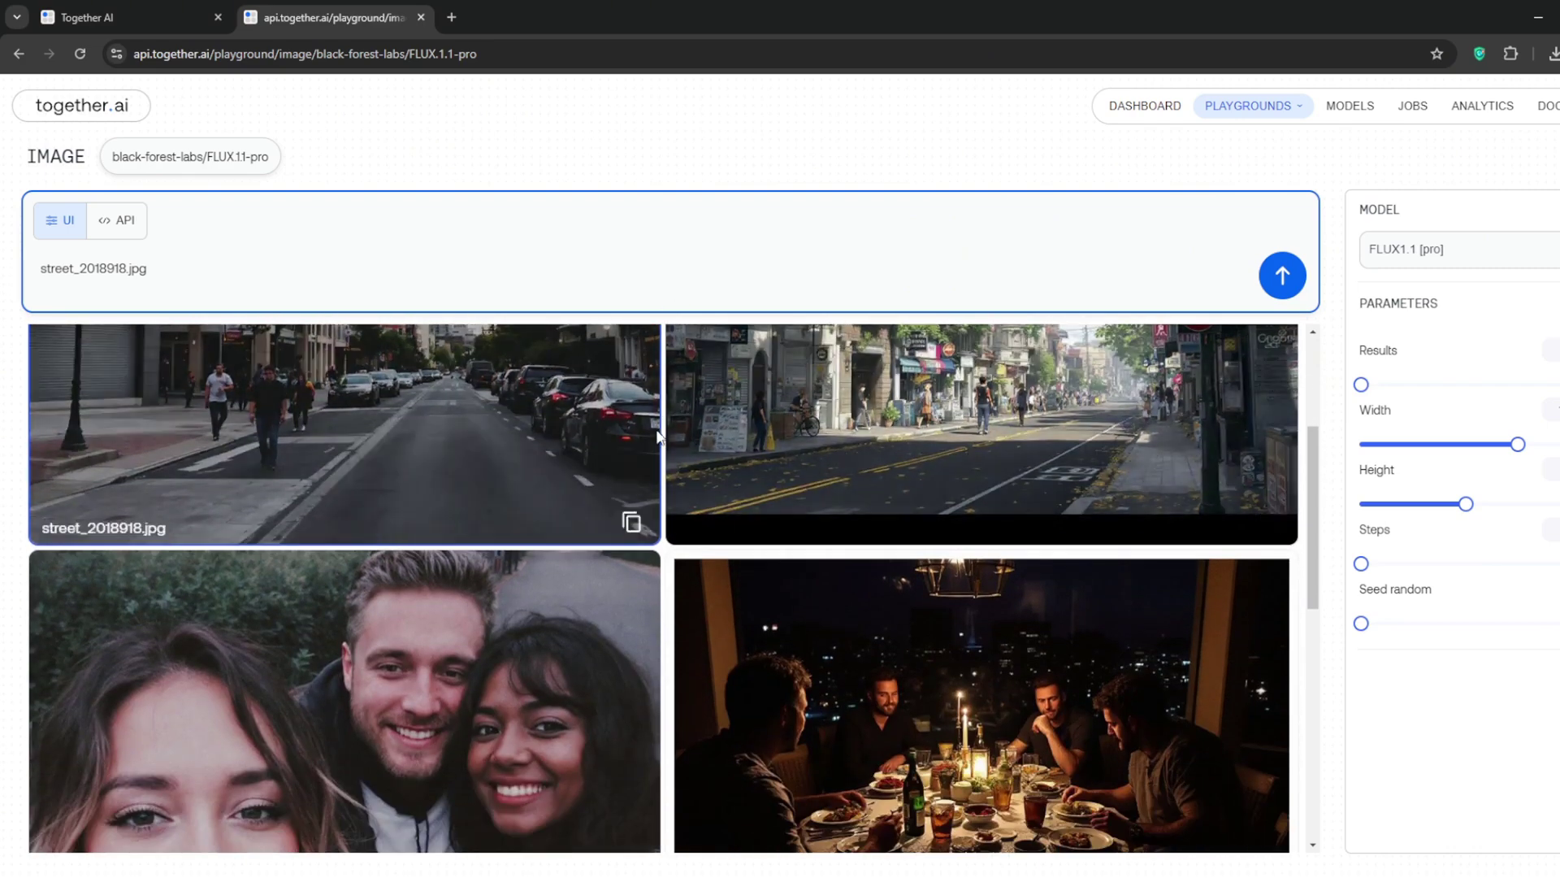
scroll(658, 437, "down", 6)
scroll(665, 442, "up", 4)
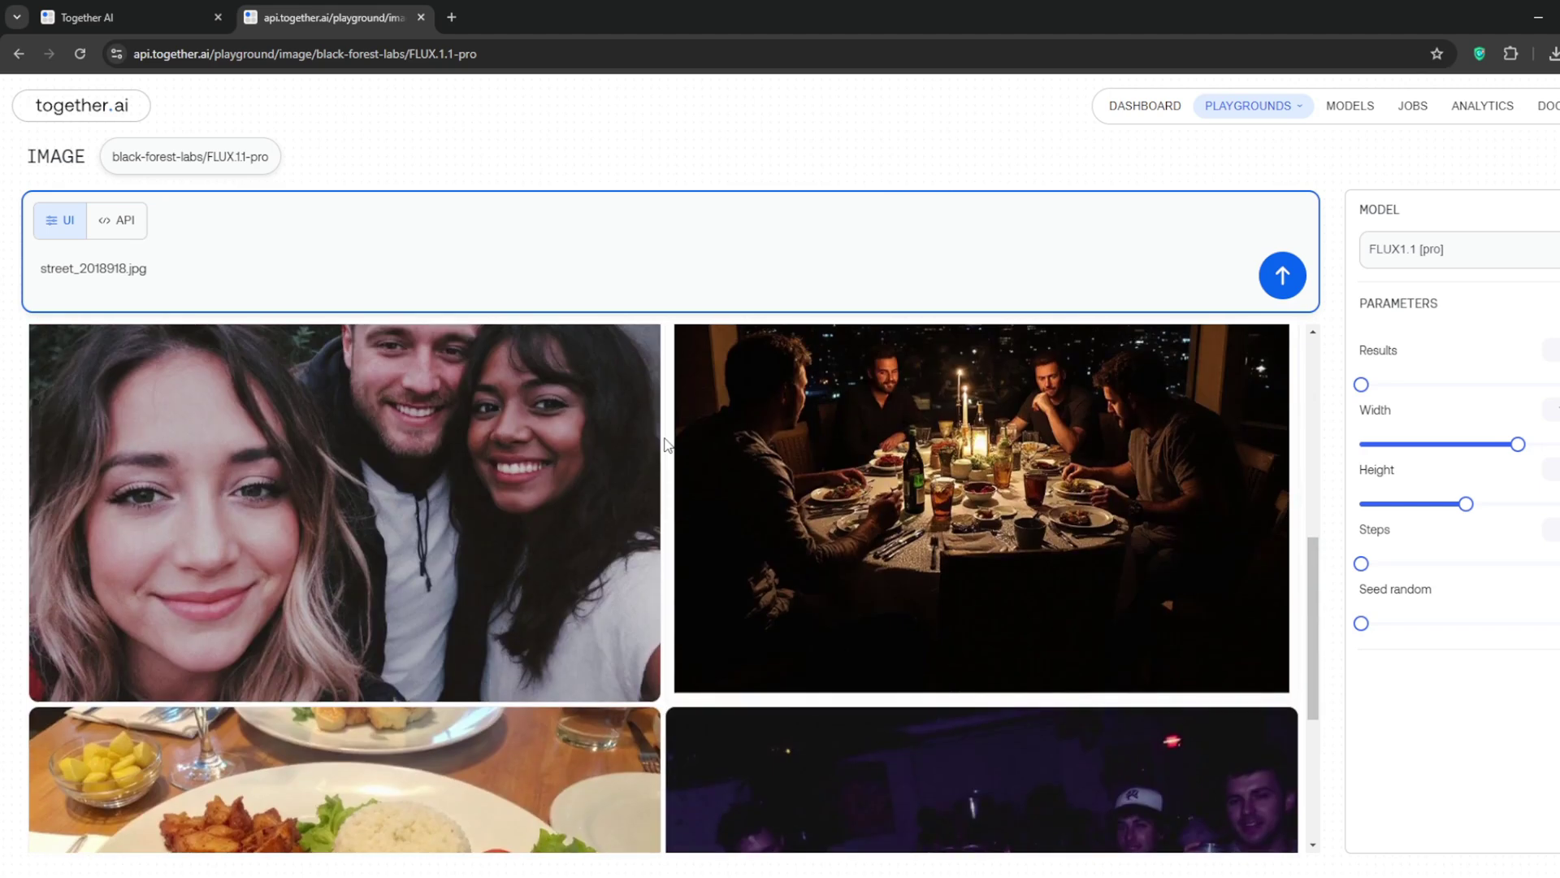
scroll(665, 443, "up", 4)
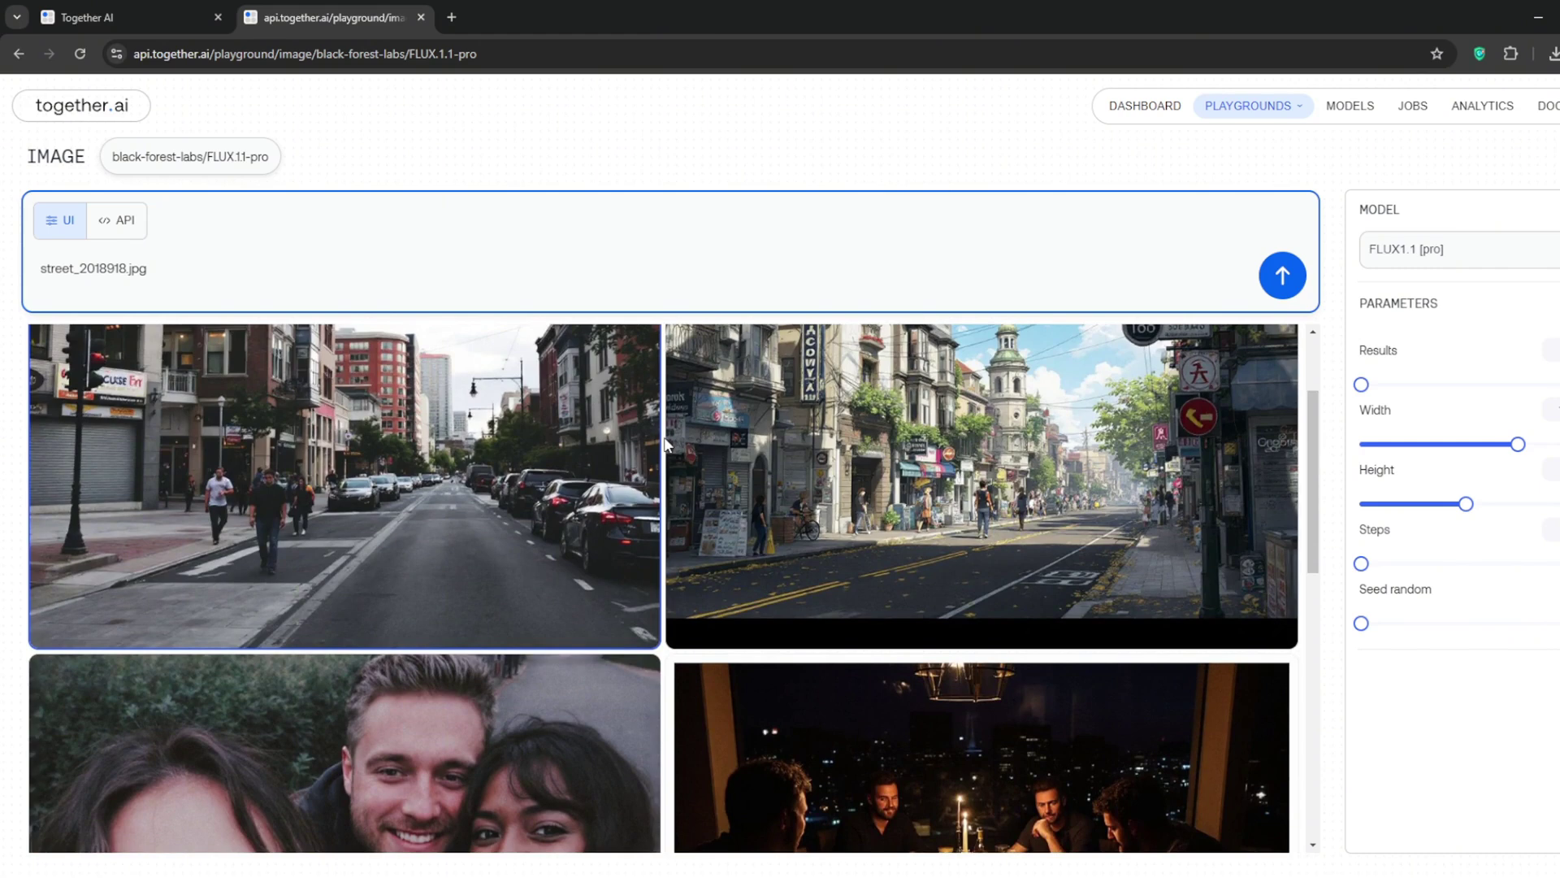
Go to rubbrband.com in a new tab and log in.
left_click(451, 17)
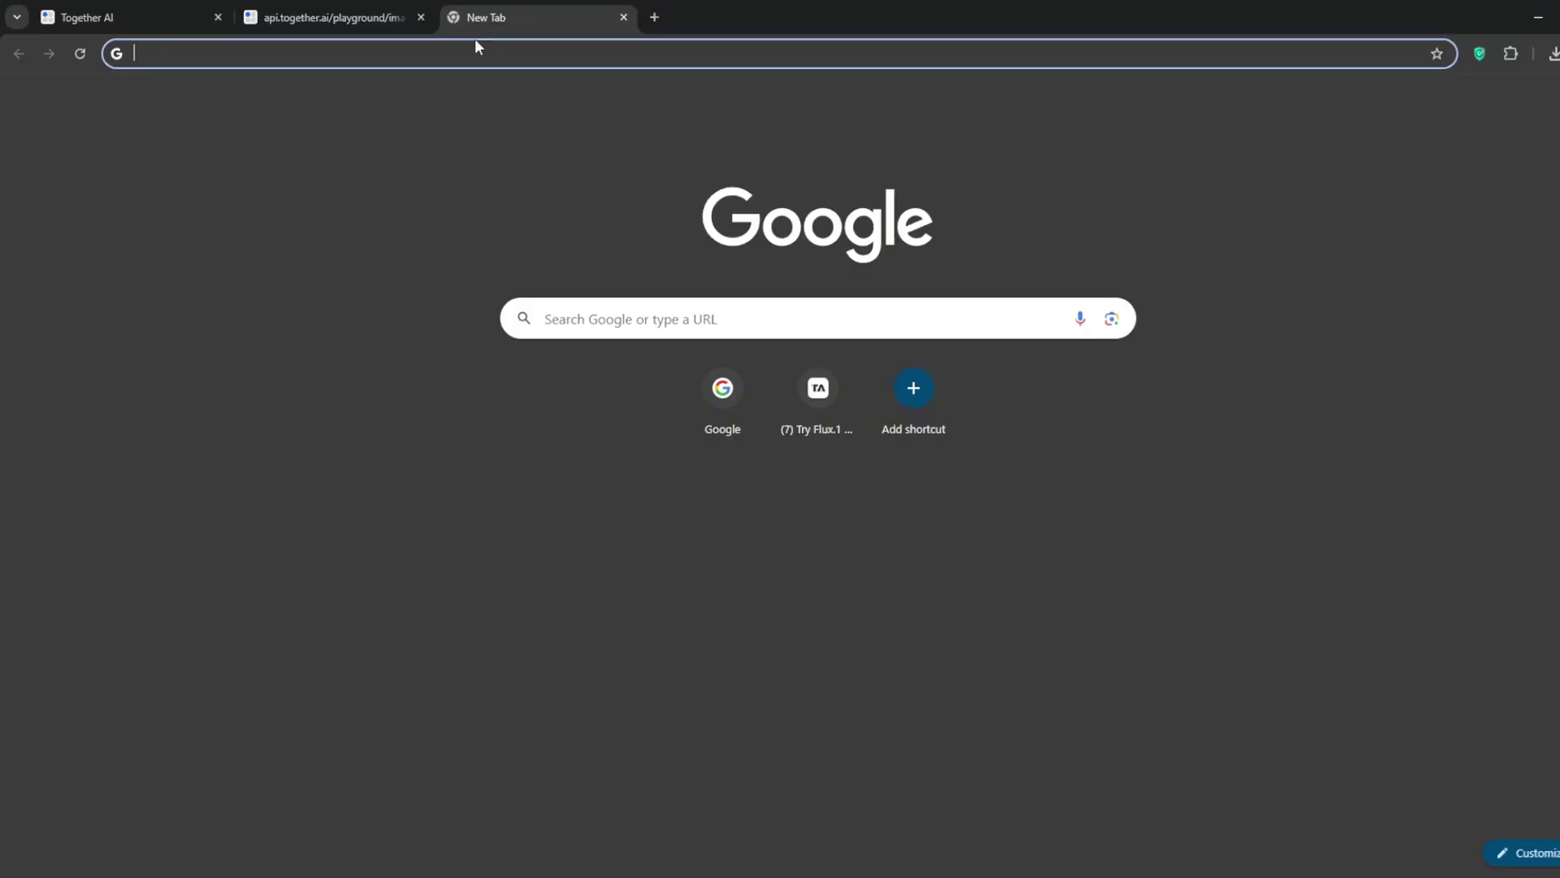
type("rubbrband.com")
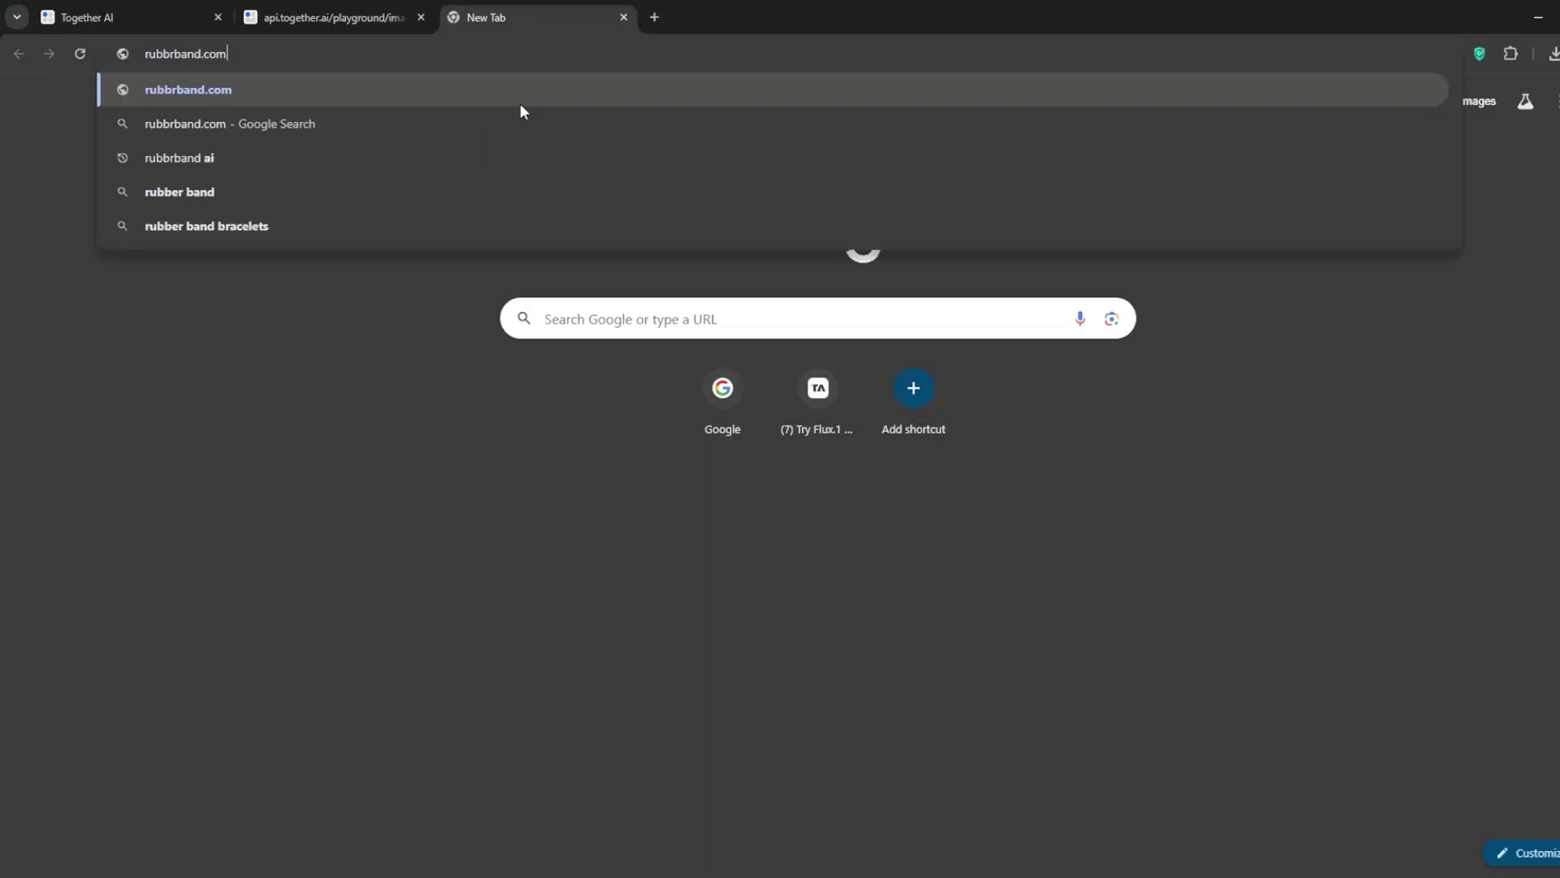
key("Return")
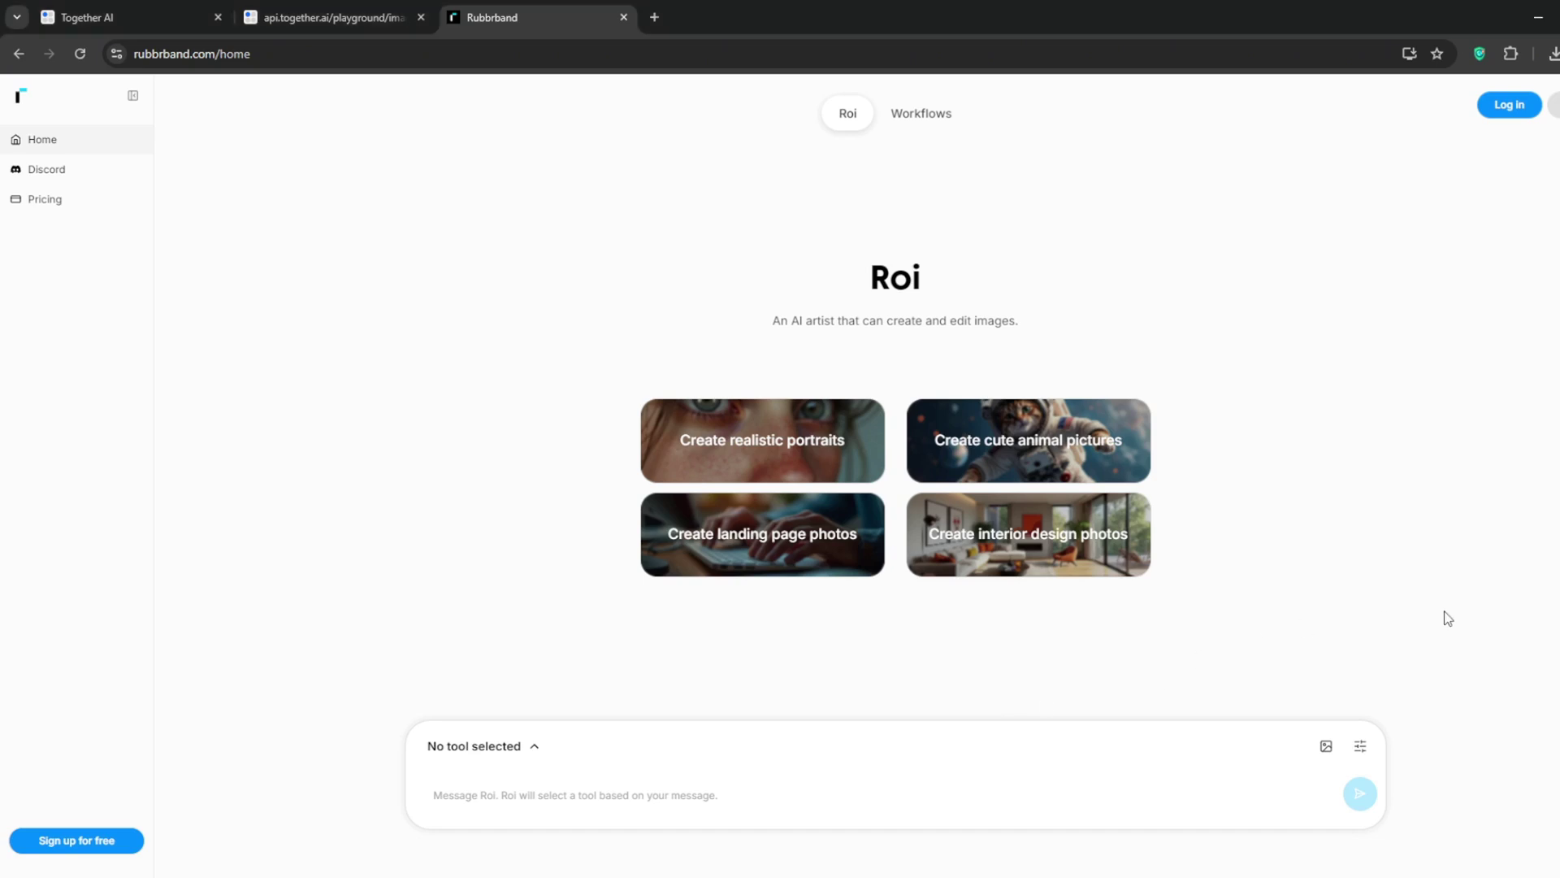
left_click(1498, 108)
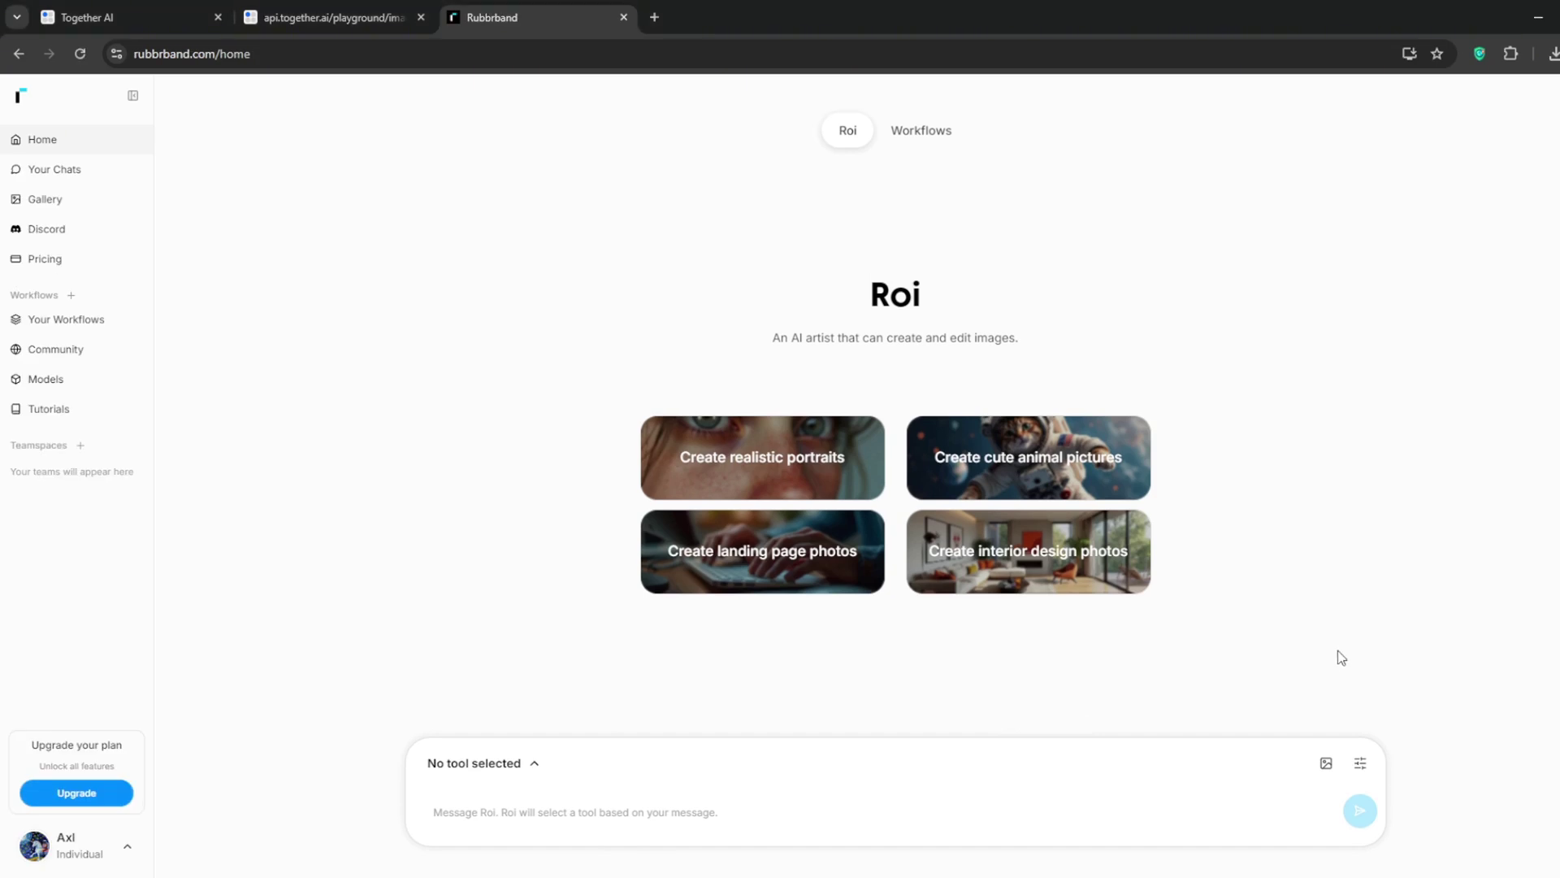
Choose Text to Image and save square aspect ratio with Flux 1.1 Pro settings.
left_click(535, 765)
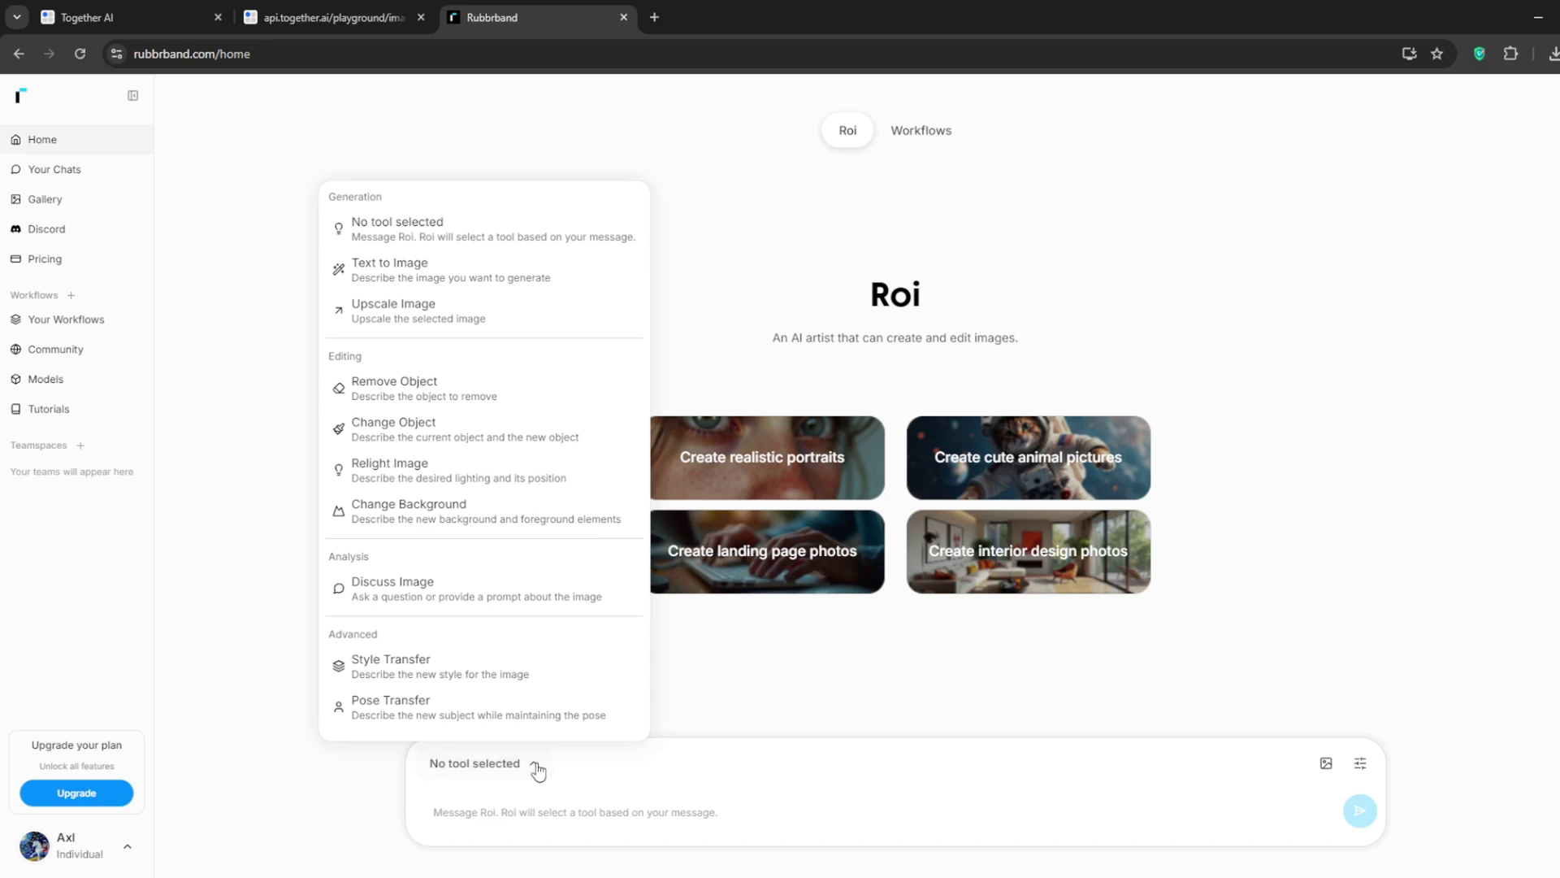
left_click(431, 268)
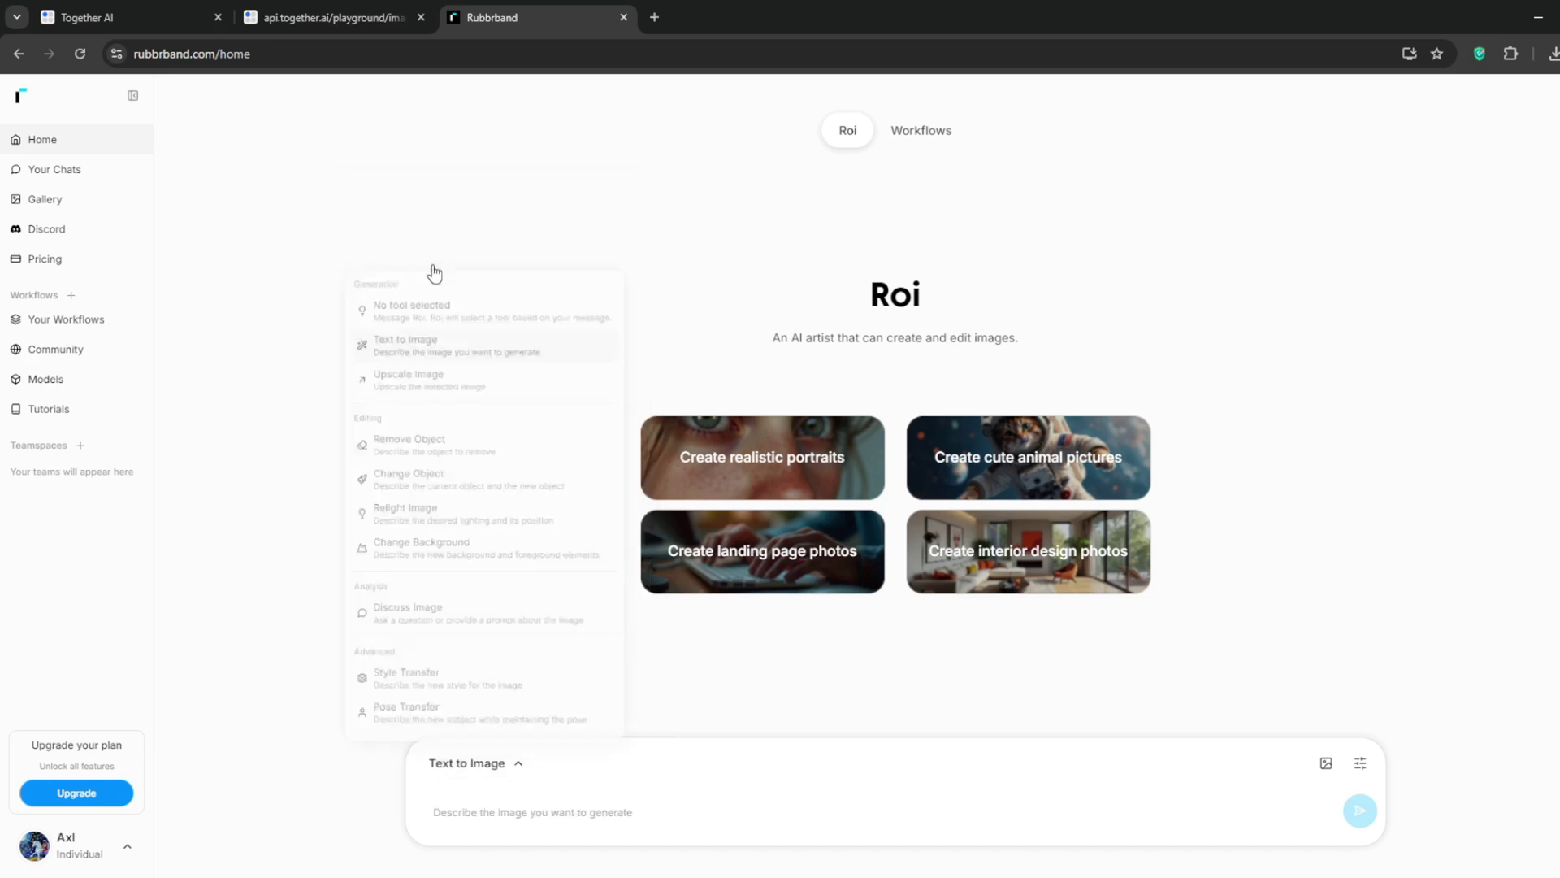
left_click(1368, 770)
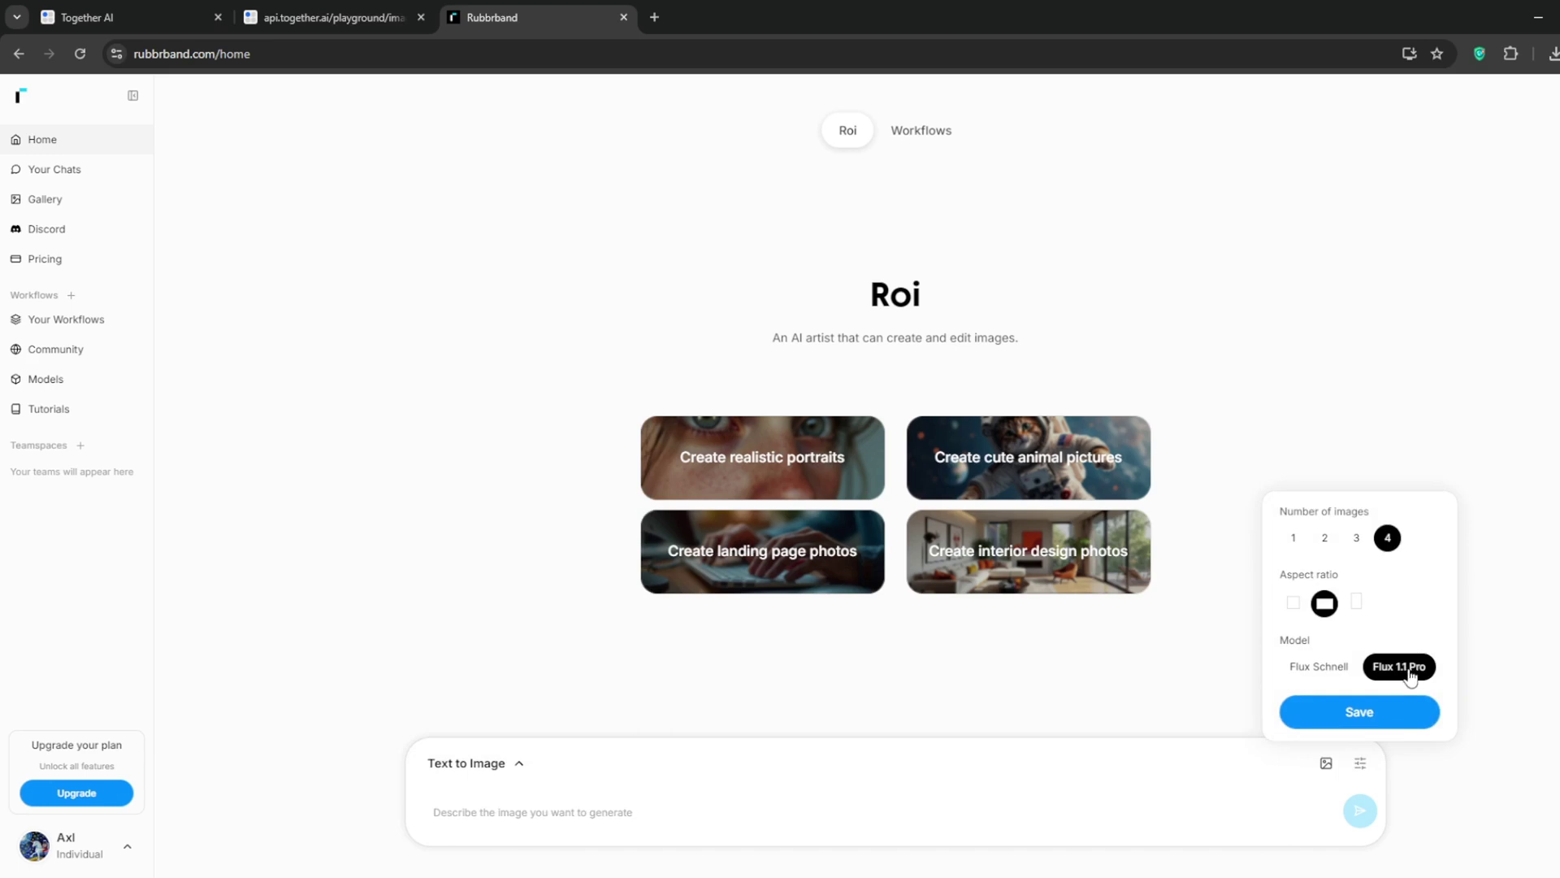
left_click(1296, 611)
left_click(549, 811)
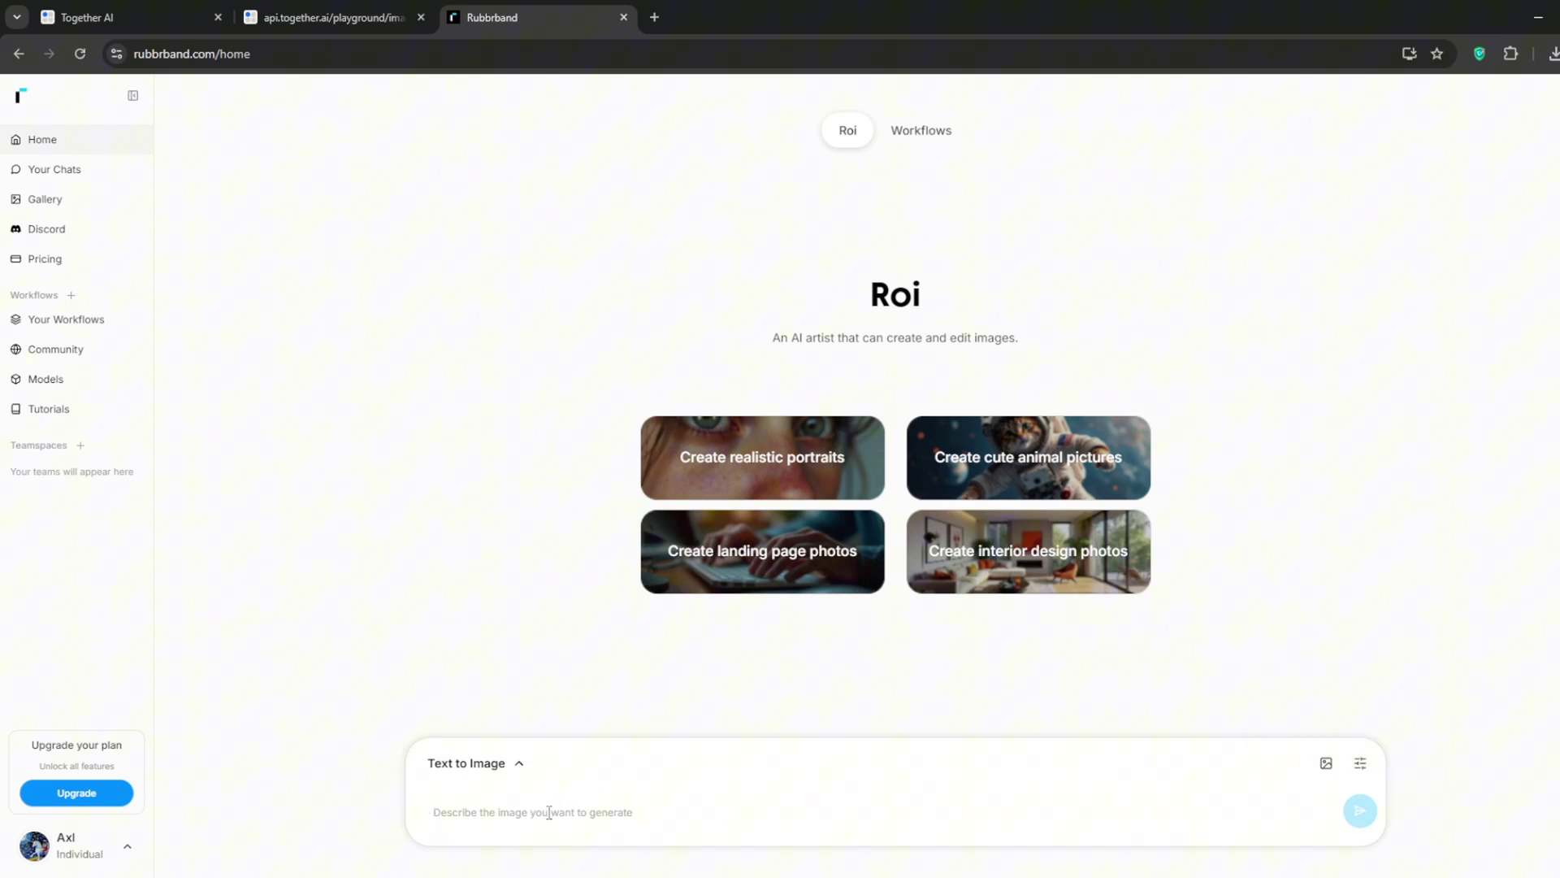
Submit 'portrait of a young woman with black short hair. Normal weight. Amateur', fixing the spelling.
type("portrait of")
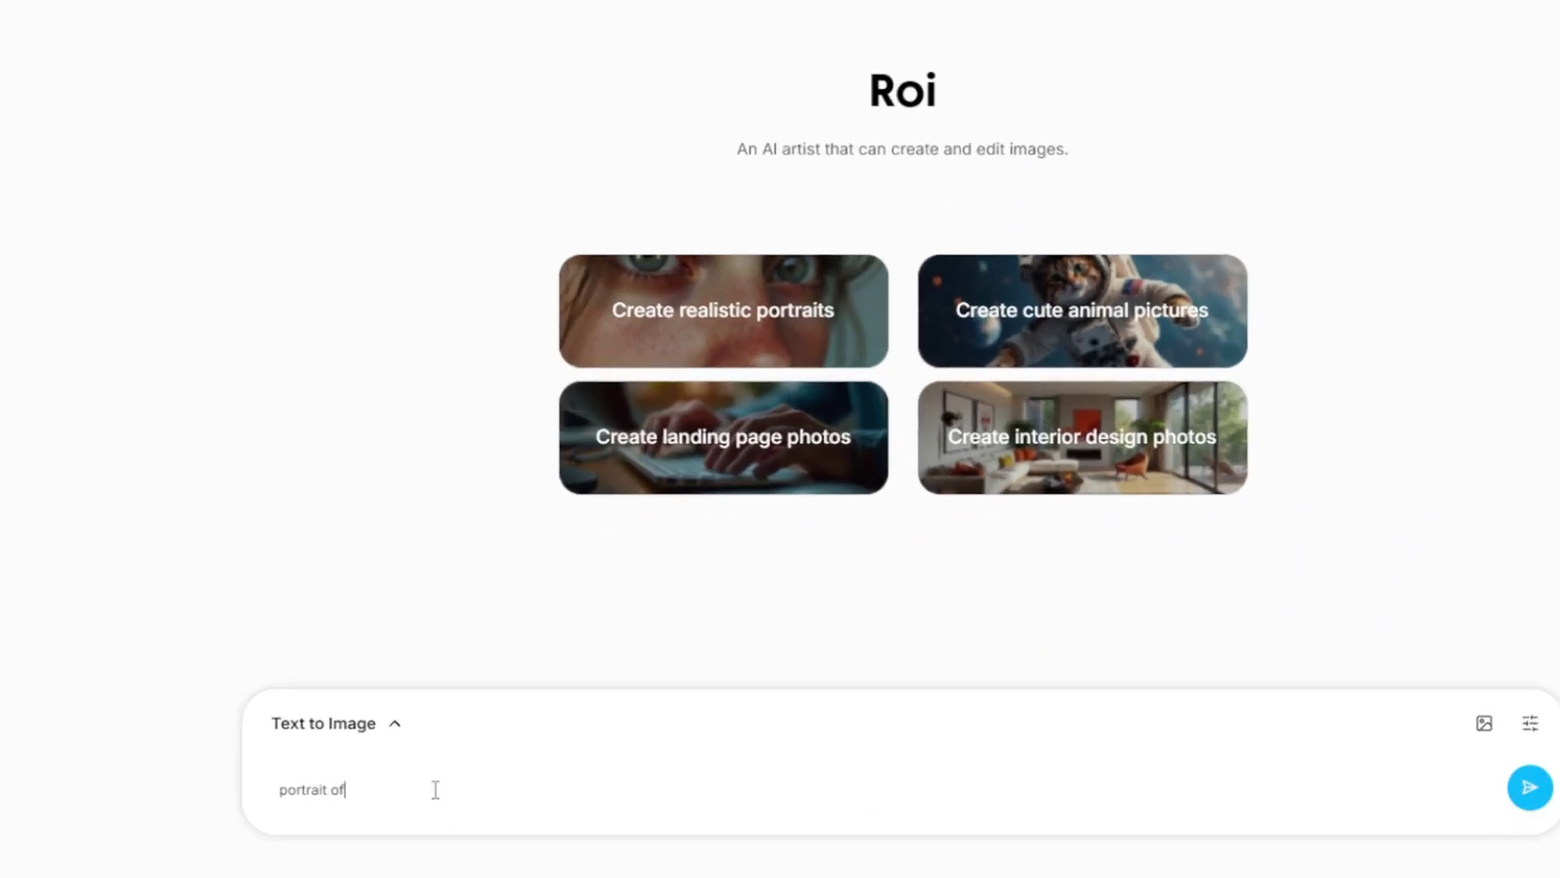
type(" a young woman with black short hair. Normal weight")
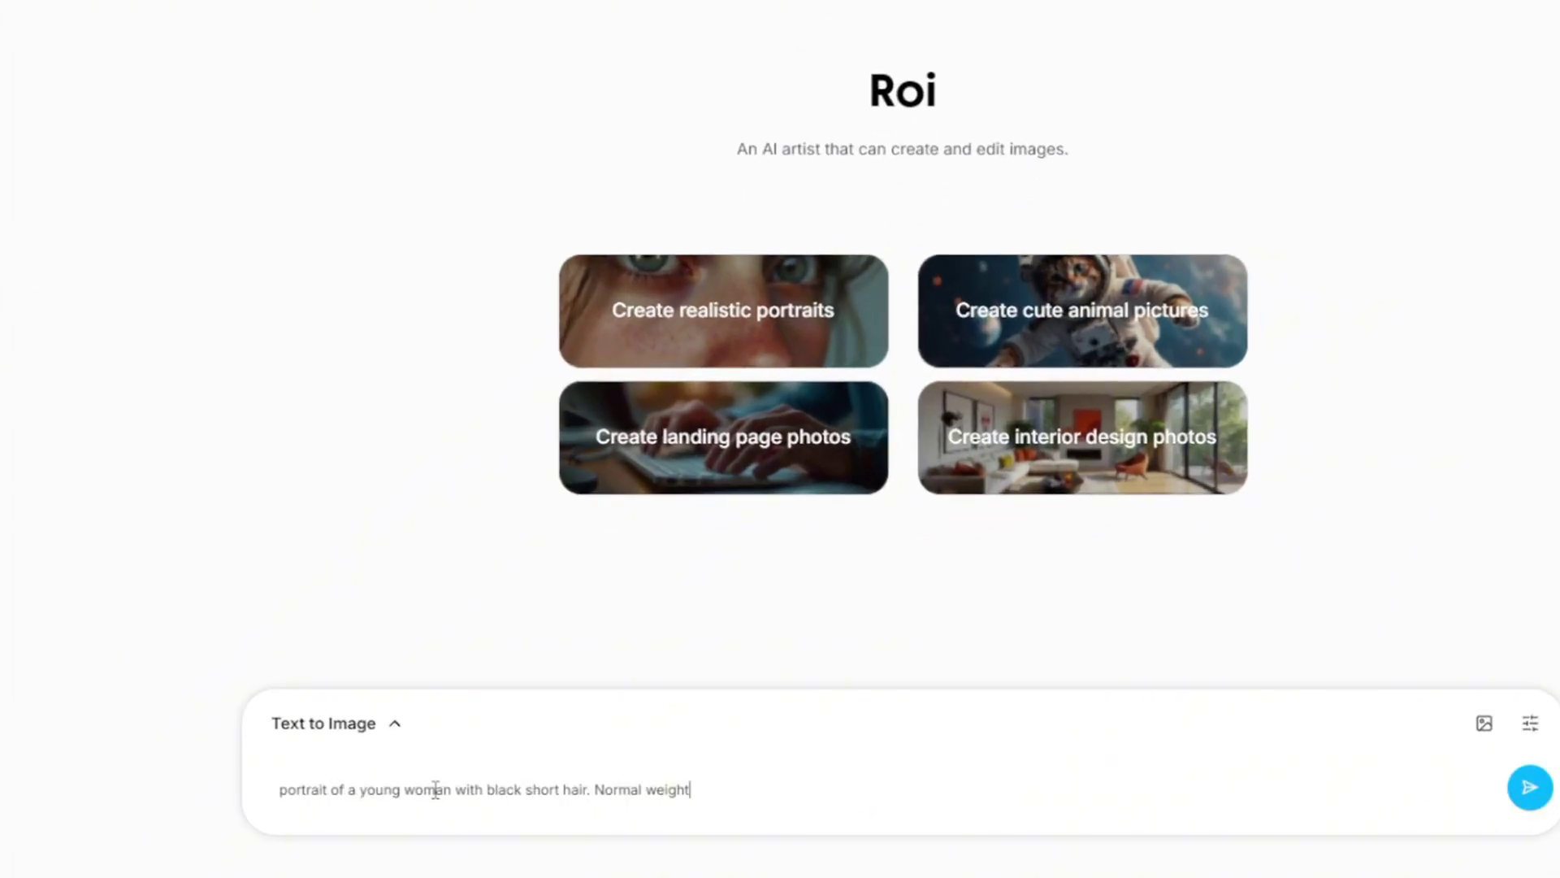
type(". Amatuer")
right_click(725, 791)
left_click(773, 280)
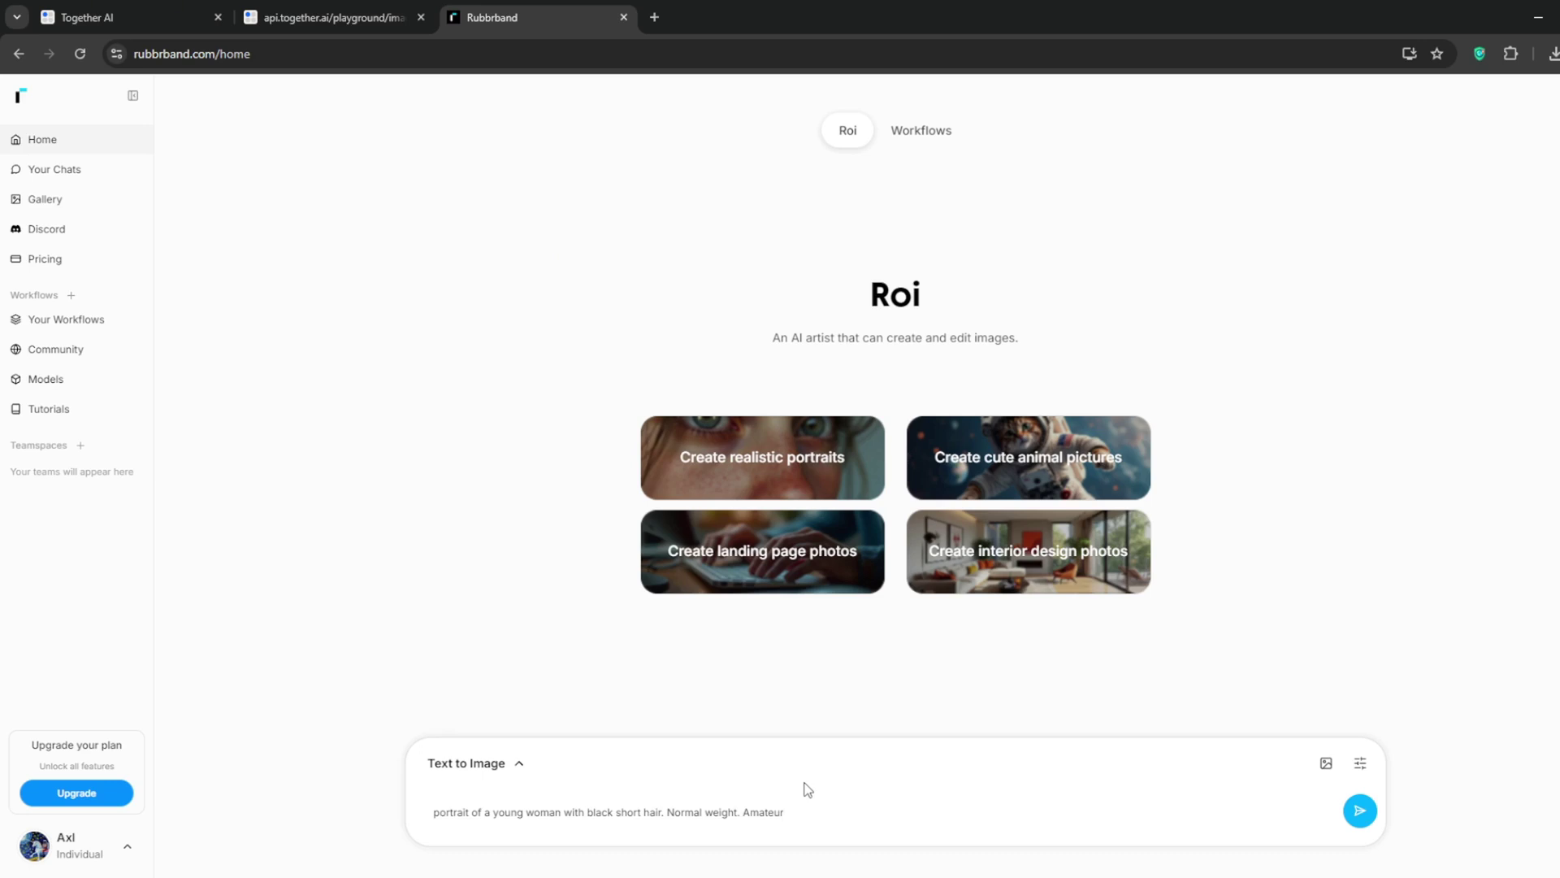
key("Return")
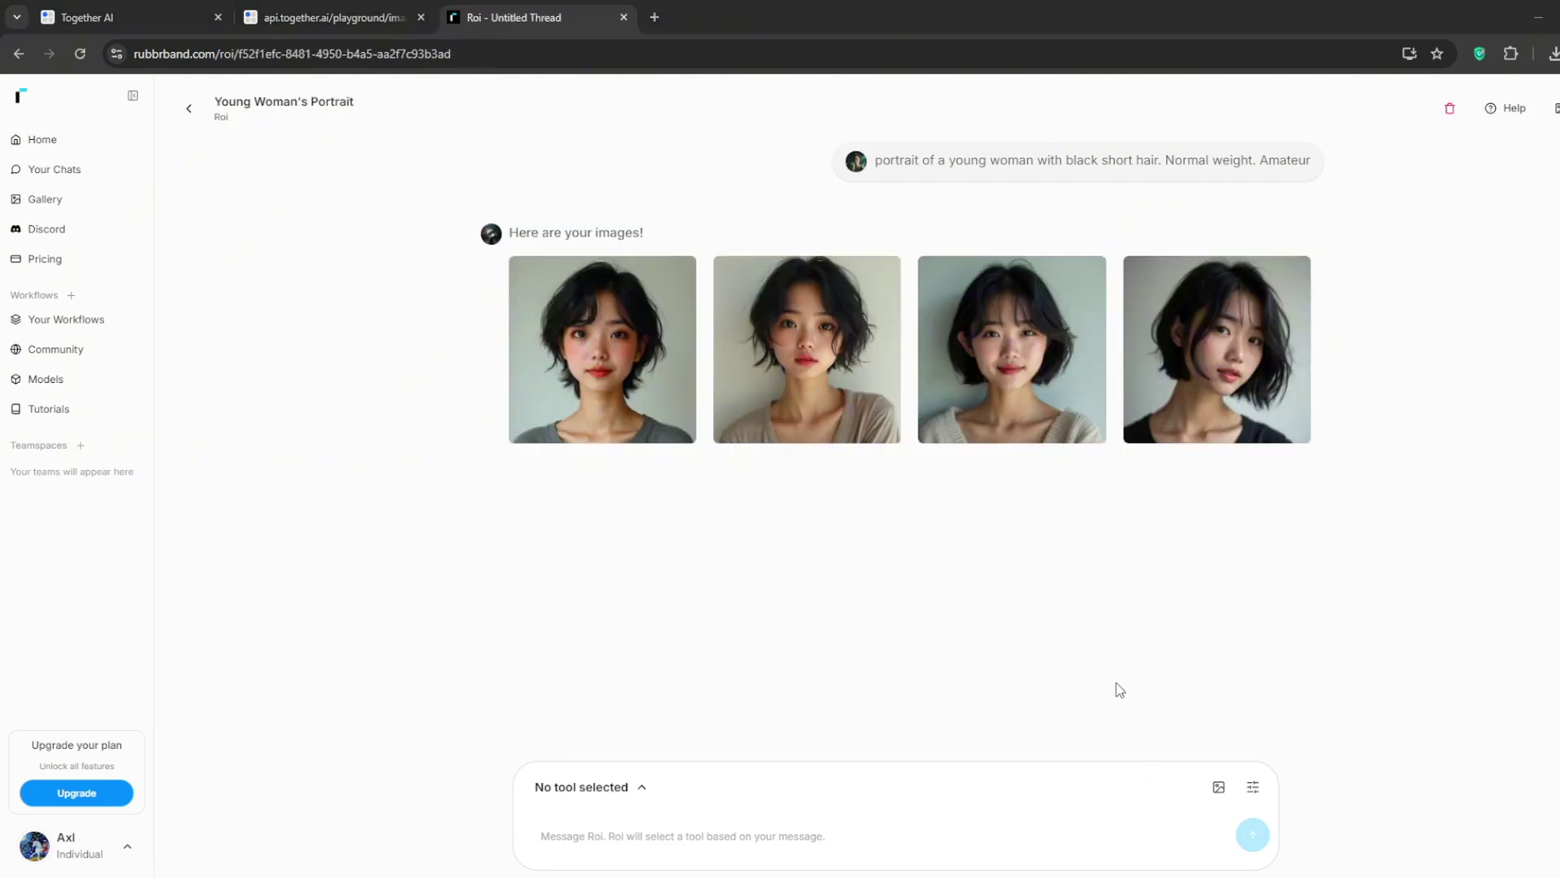
Copy the earlier portrait prompt into the message box with Text to Image selected.
triple_click(1093, 160)
key("ctrl+c")
left_click(707, 836)
key("ctrl+v")
left_click(581, 787)
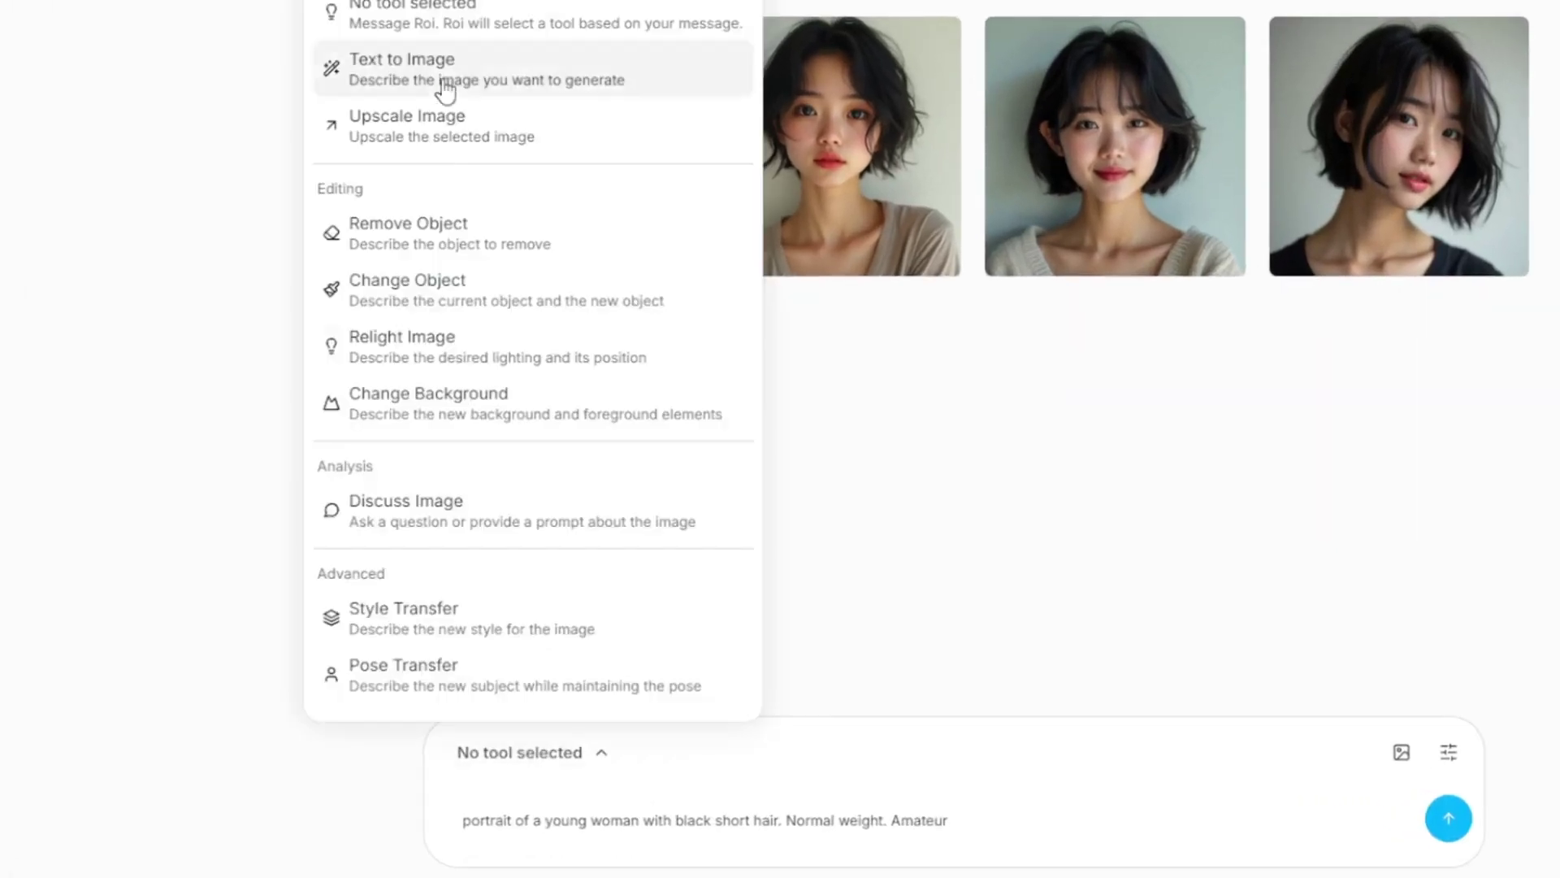
left_click(446, 89)
Revise it to a '24 year old american' woman without 'Normal weight', generate, and download image 2.
left_click_drag(587, 820, 539, 820)
type("24 year old")
left_click_drag(914, 821, 810, 821)
key("BackSpace")
left_click(544, 820)
left_click(620, 820)
type("american")
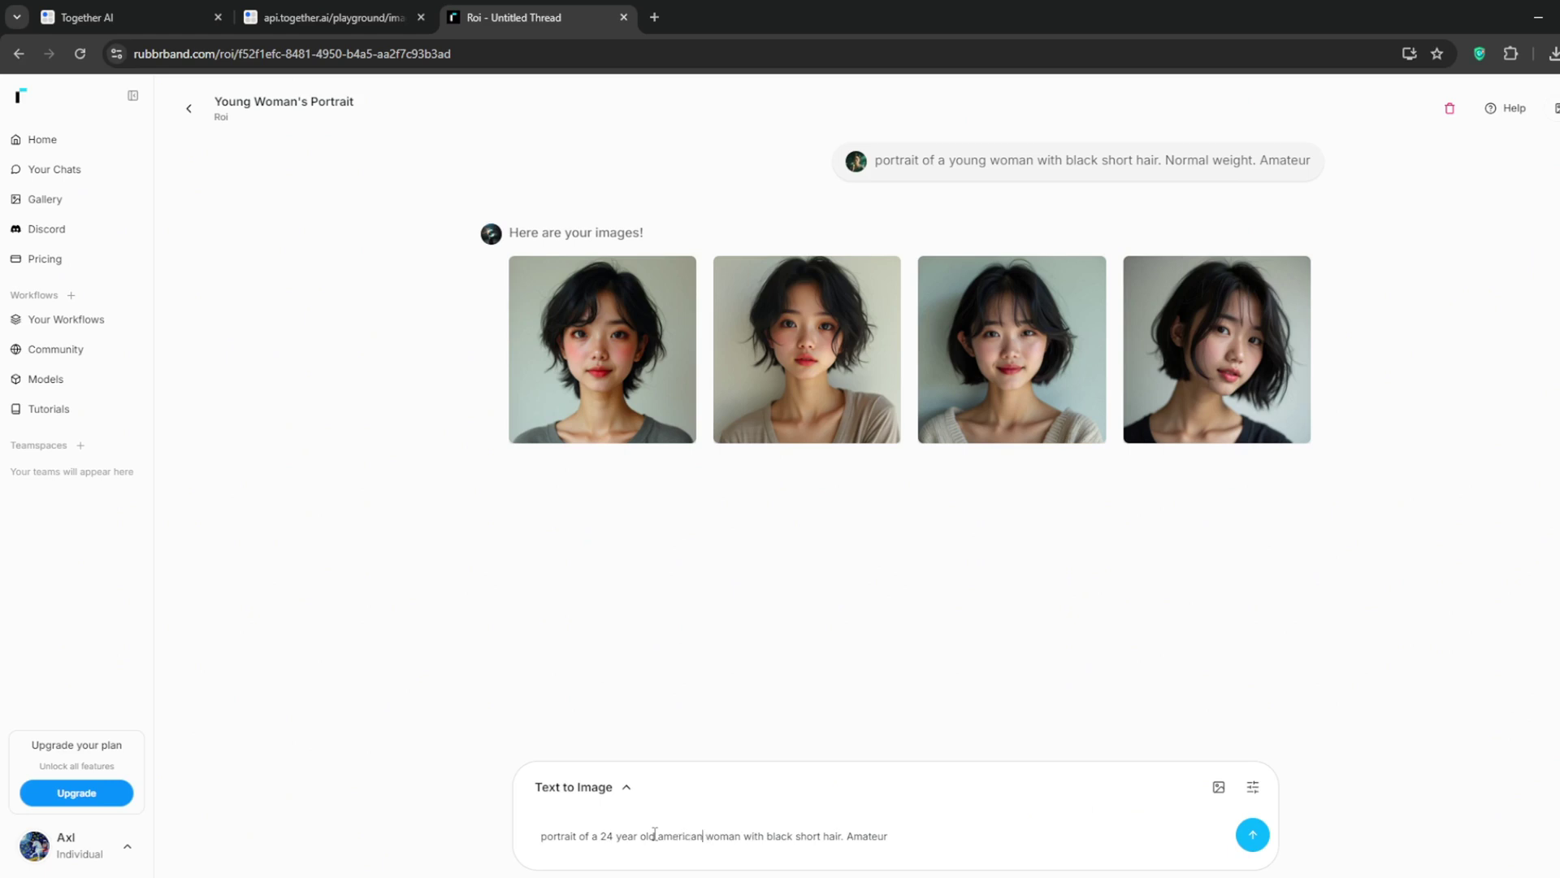
key("Return")
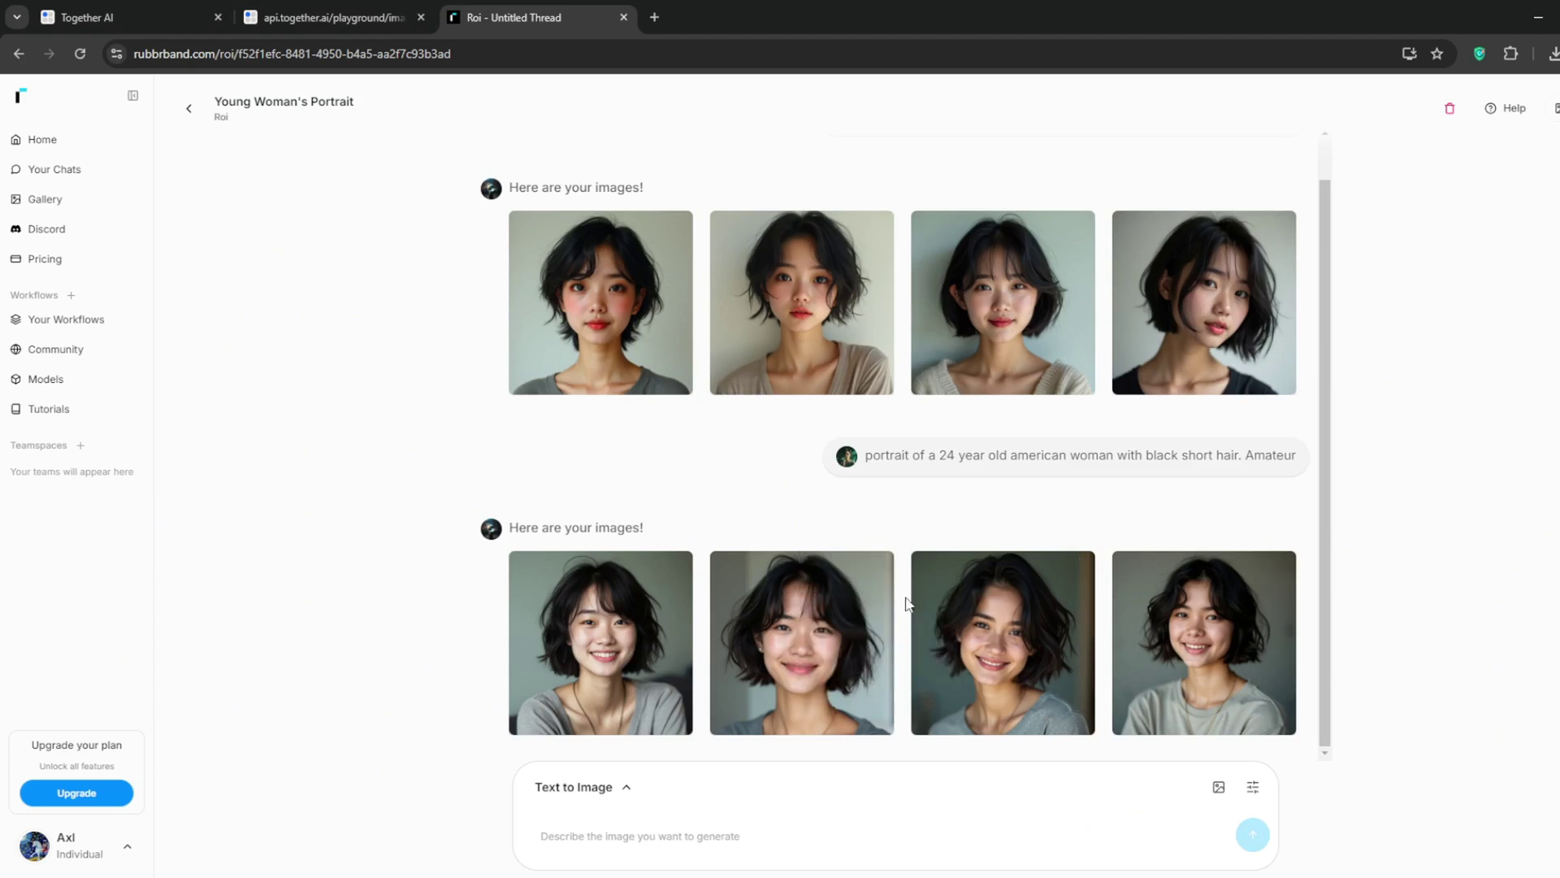
left_click(872, 571)
left_click(832, 675)
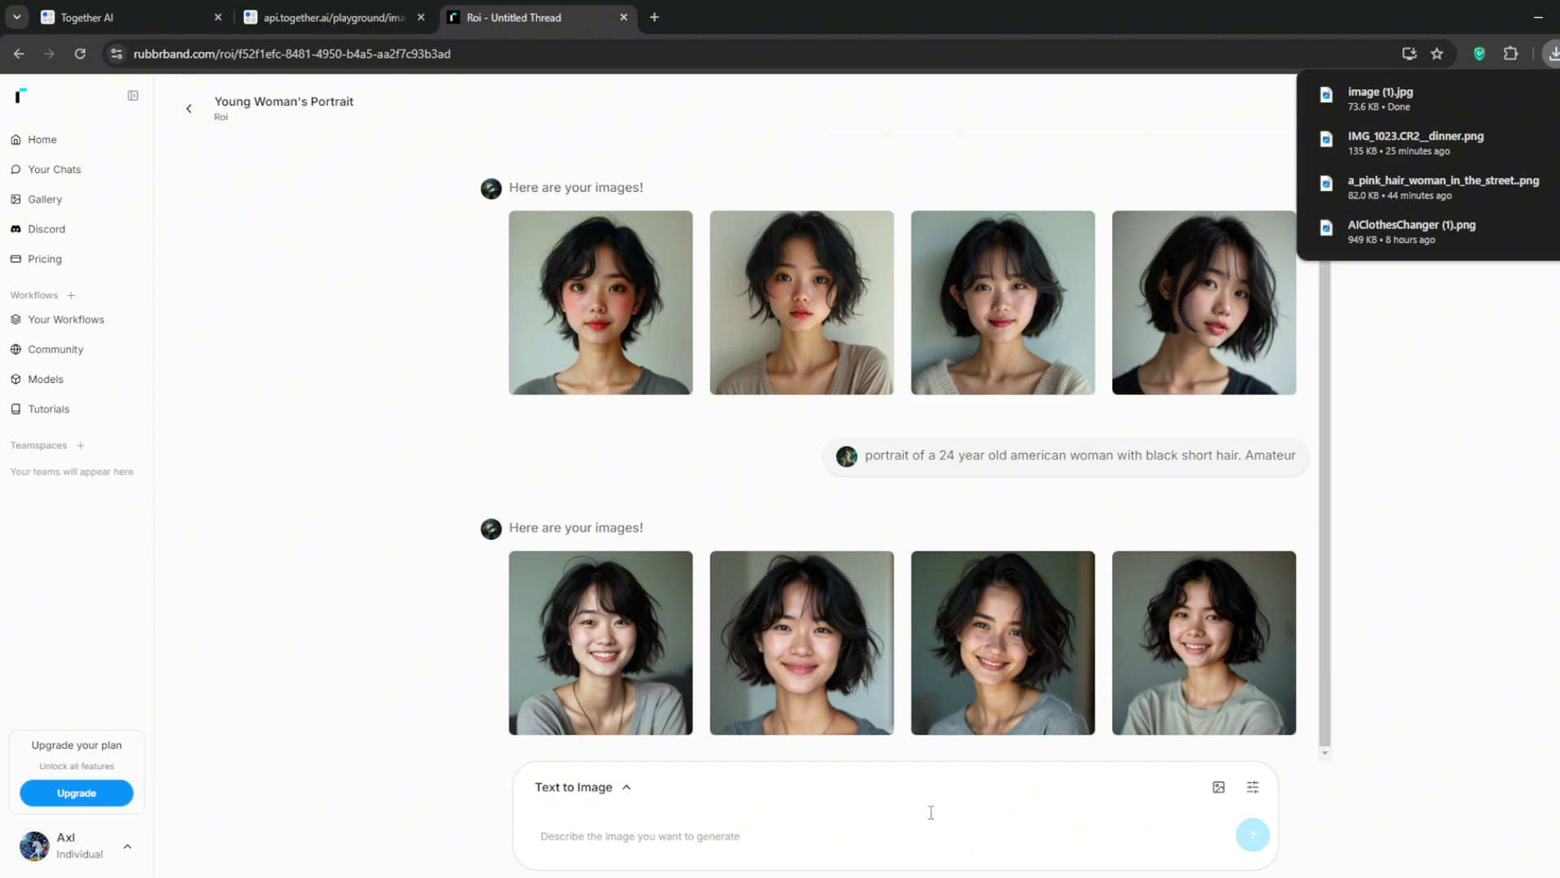
Send Roi the copied woman's description followed by 'taking selfie. Amateur, Grainy'.
left_click(932, 455)
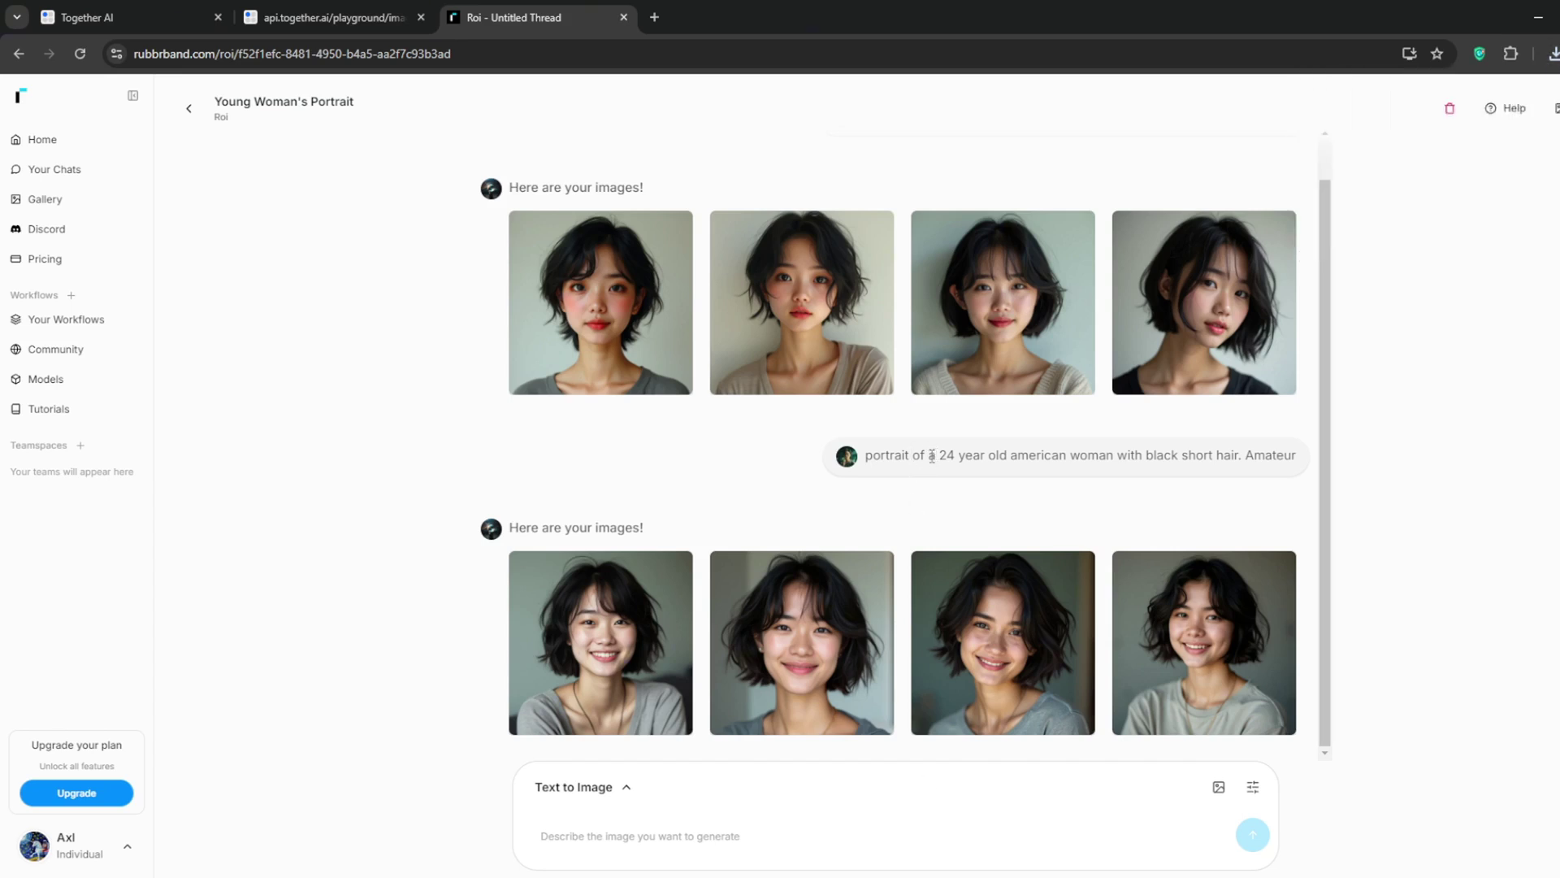
left_click_drag(932, 455, 1243, 461)
key("ctrl+c")
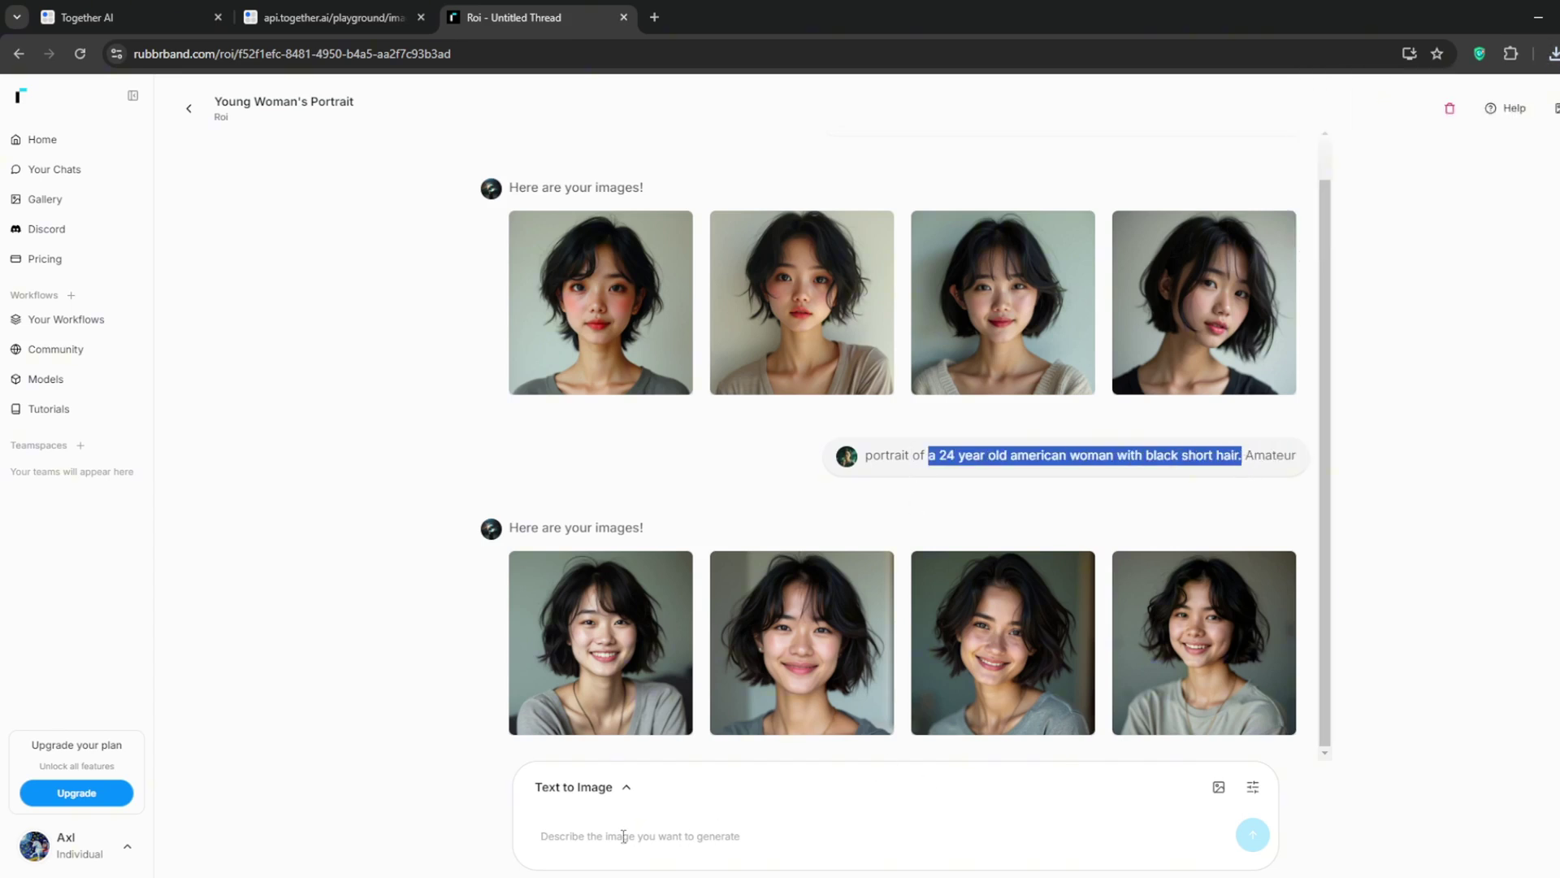
left_click(822, 827)
key("ctrl+v")
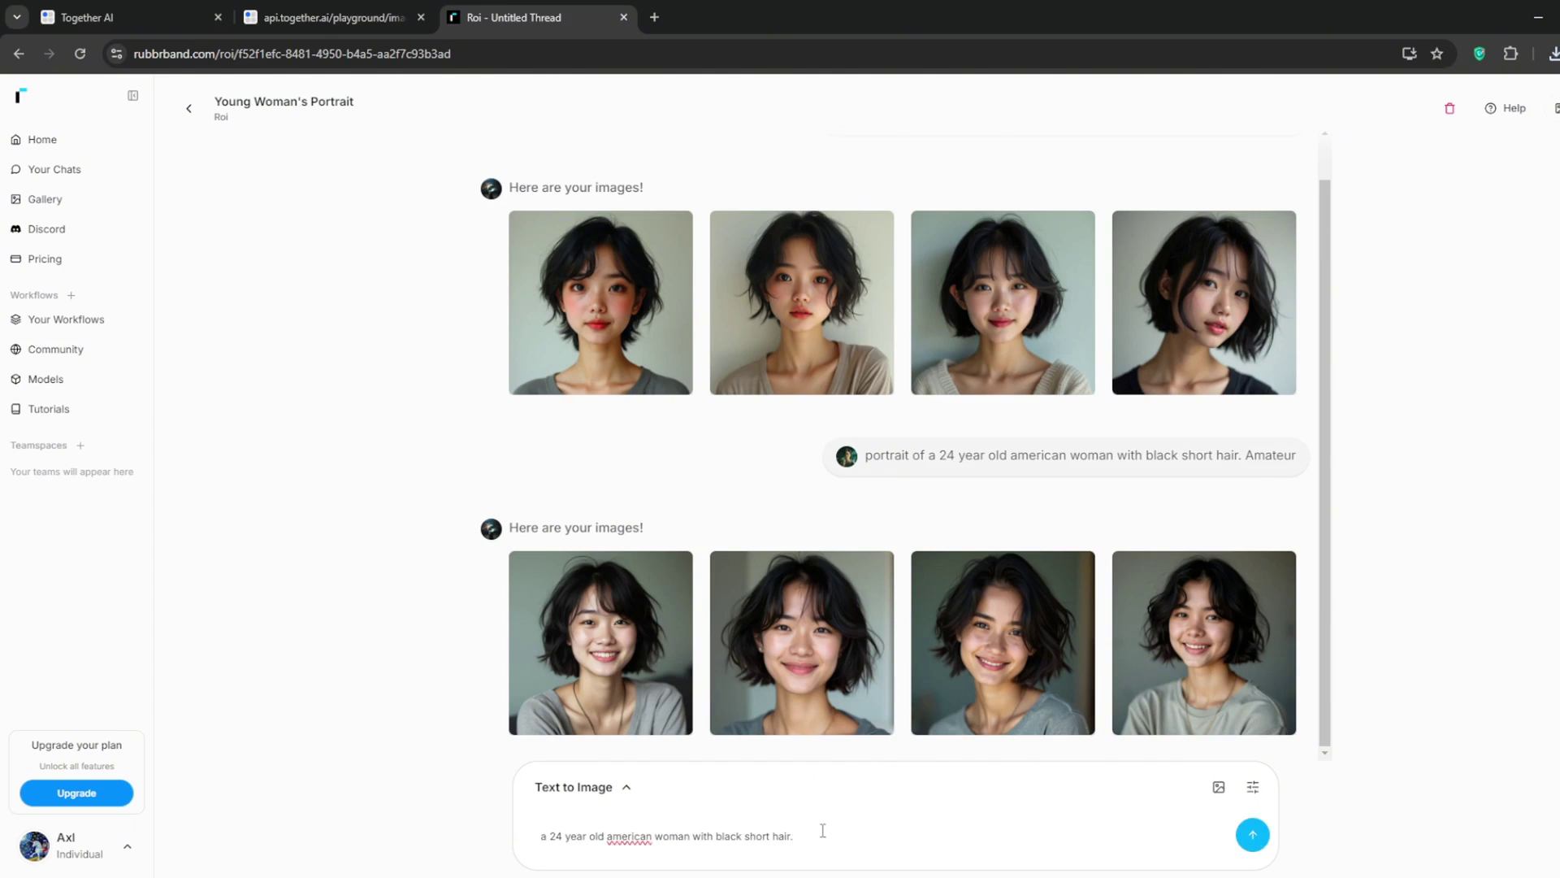
type("taking selfie. Amatuer, Grainy")
key("Return")
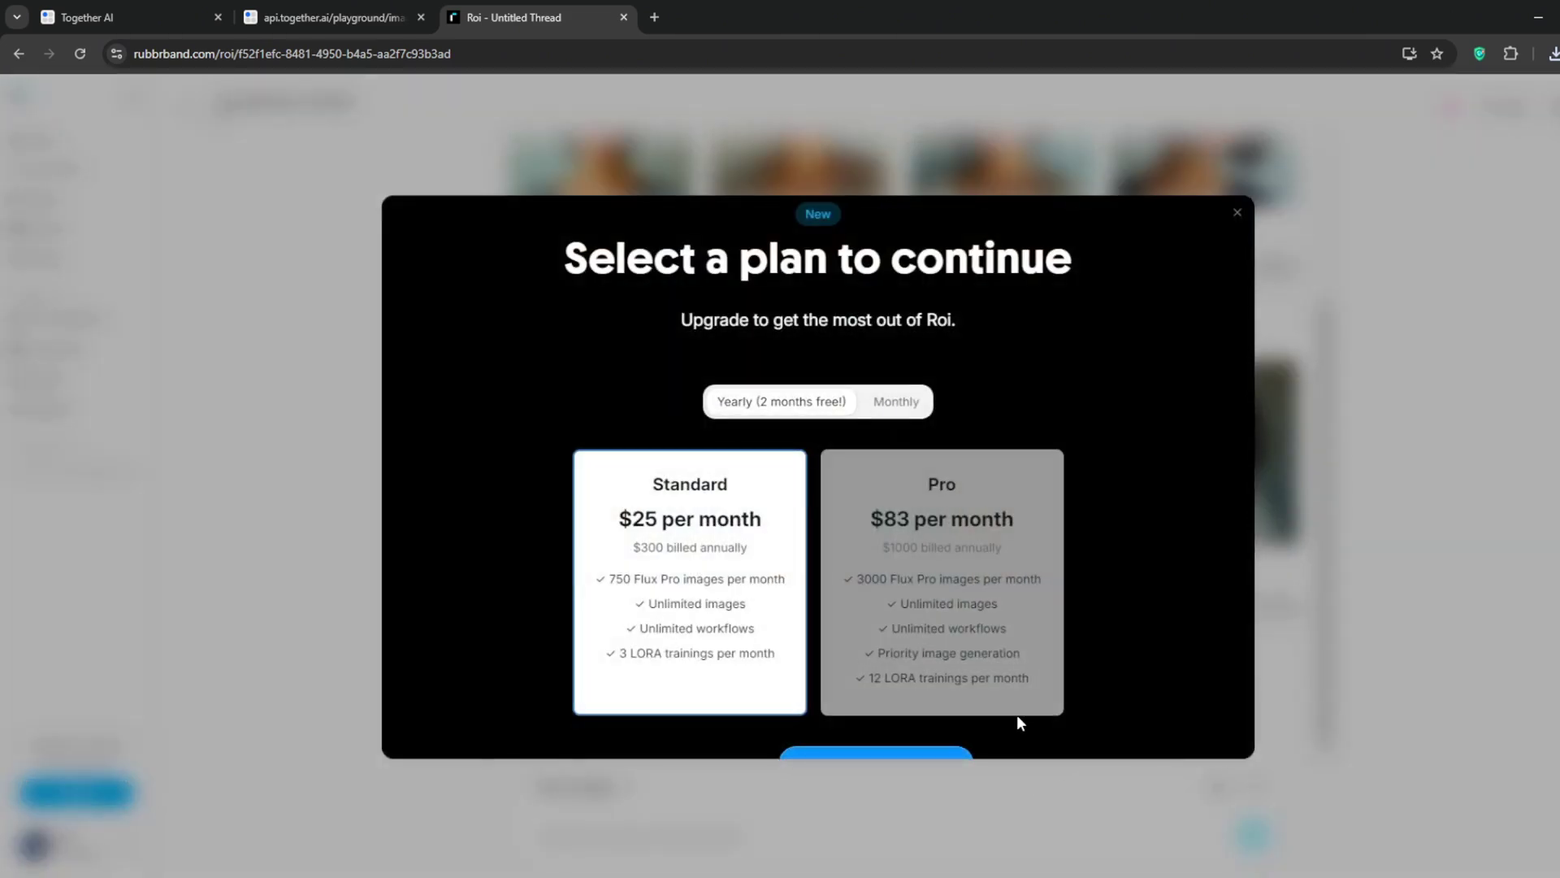
Dismiss the Select a plan offer and go to Rubbrband's free sign-up.
left_click(1236, 212)
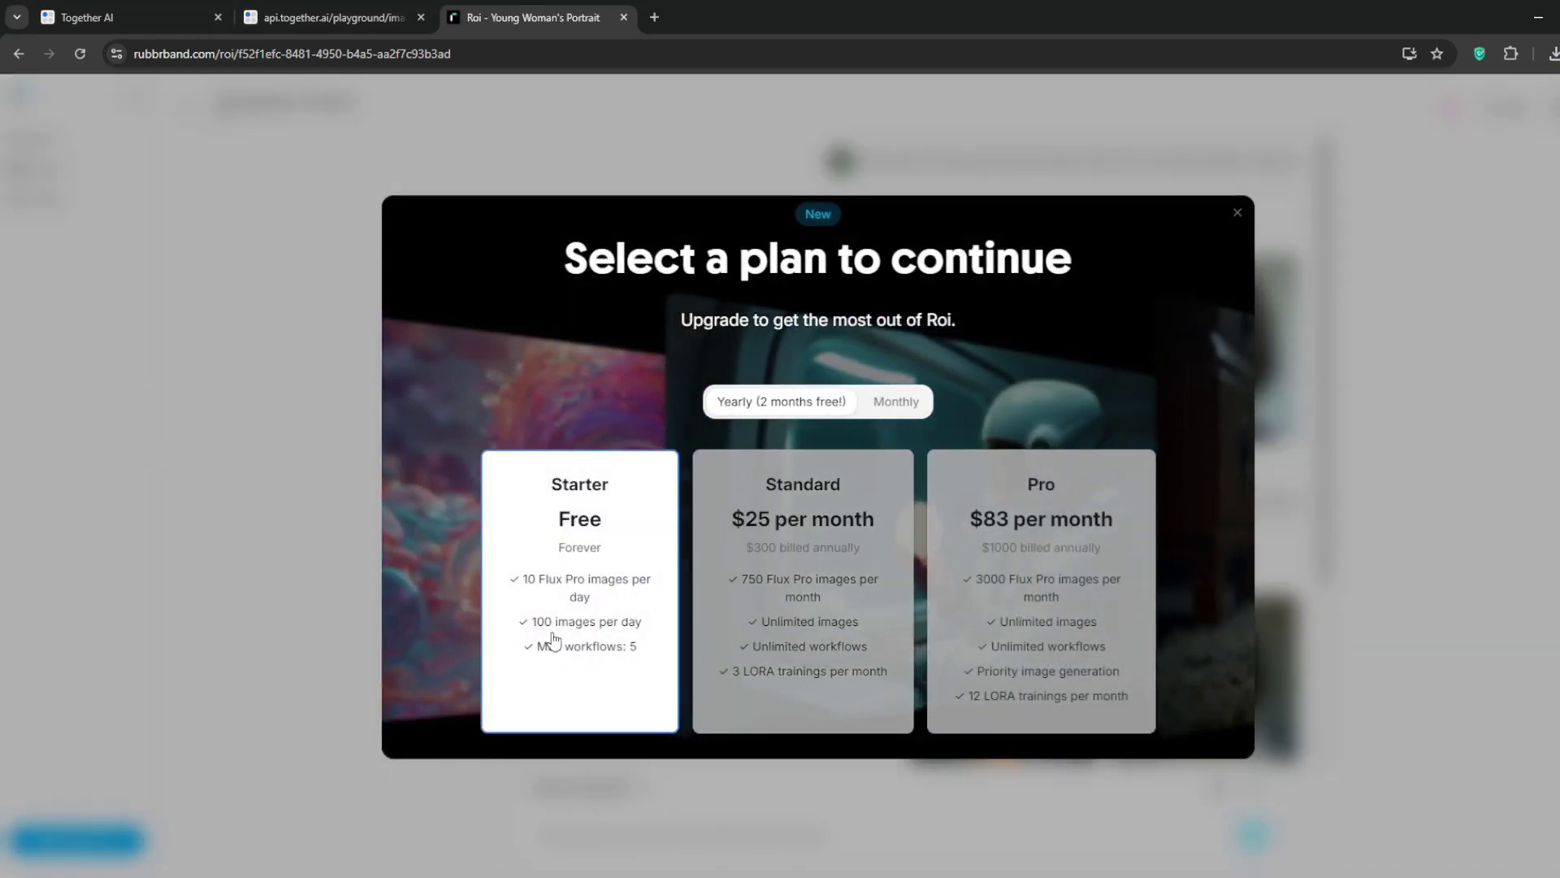
double_click(551, 645)
left_click(1237, 212)
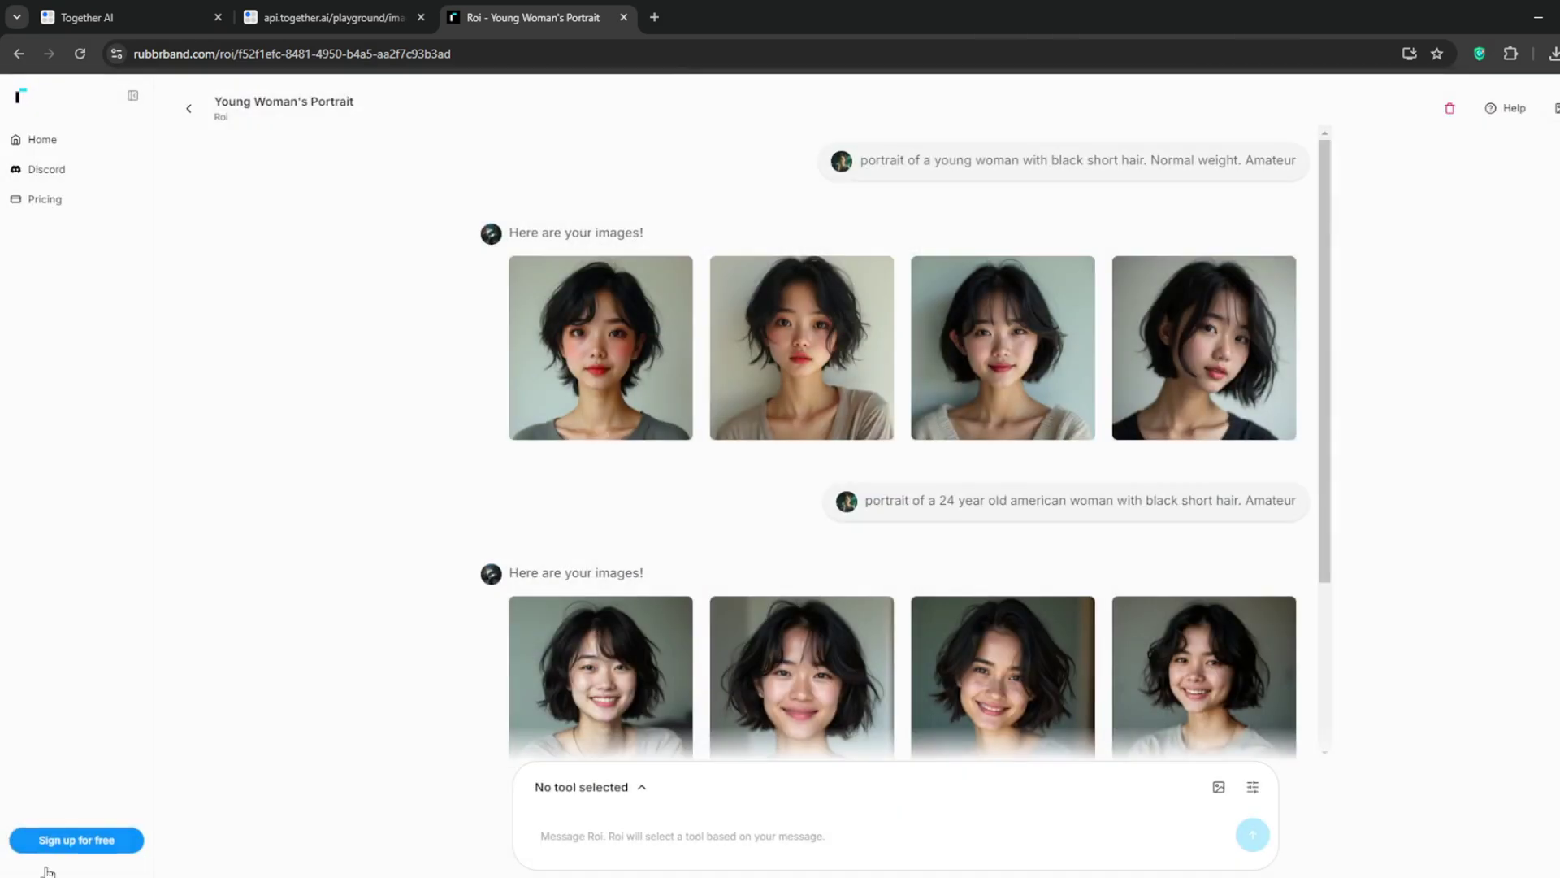
left_click(79, 842)
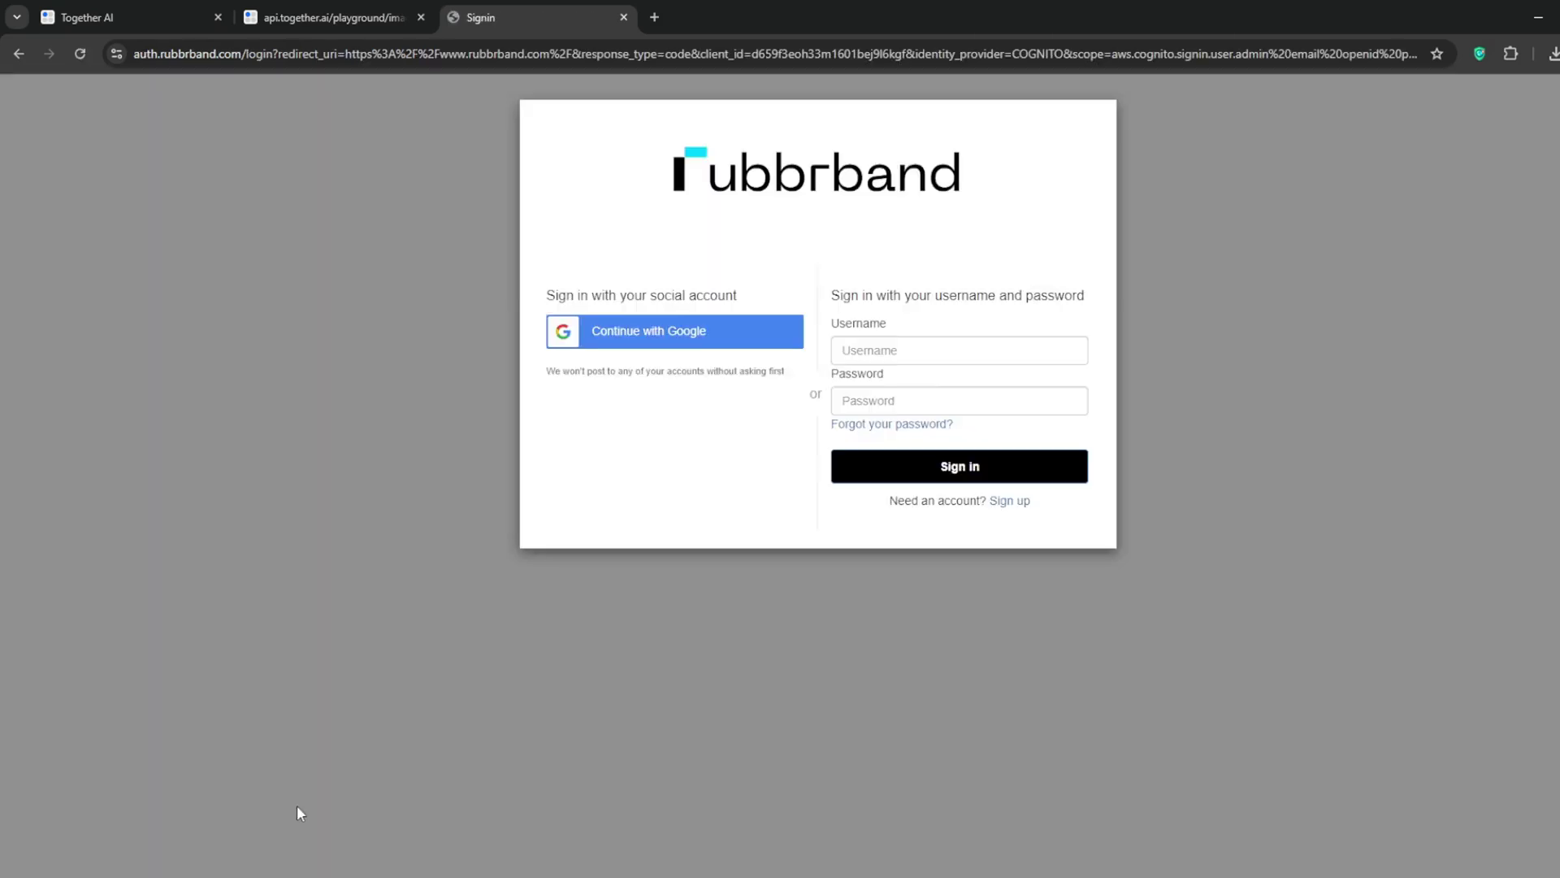
On Rubbrband's sign-up form, enter the username 'brainpro'.
left_click(1025, 501)
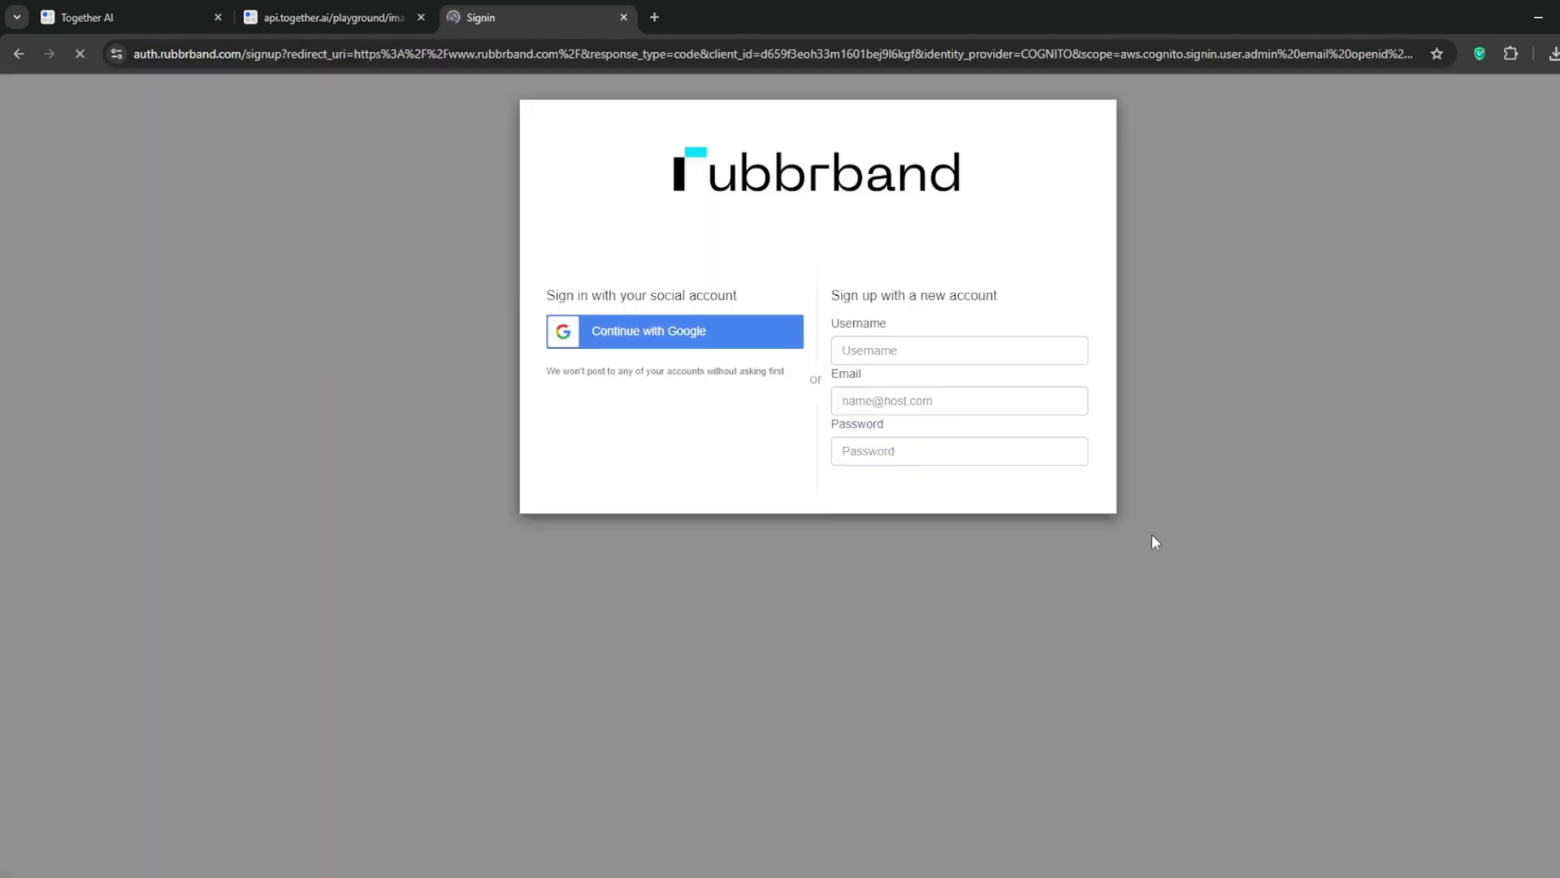
left_click(897, 353)
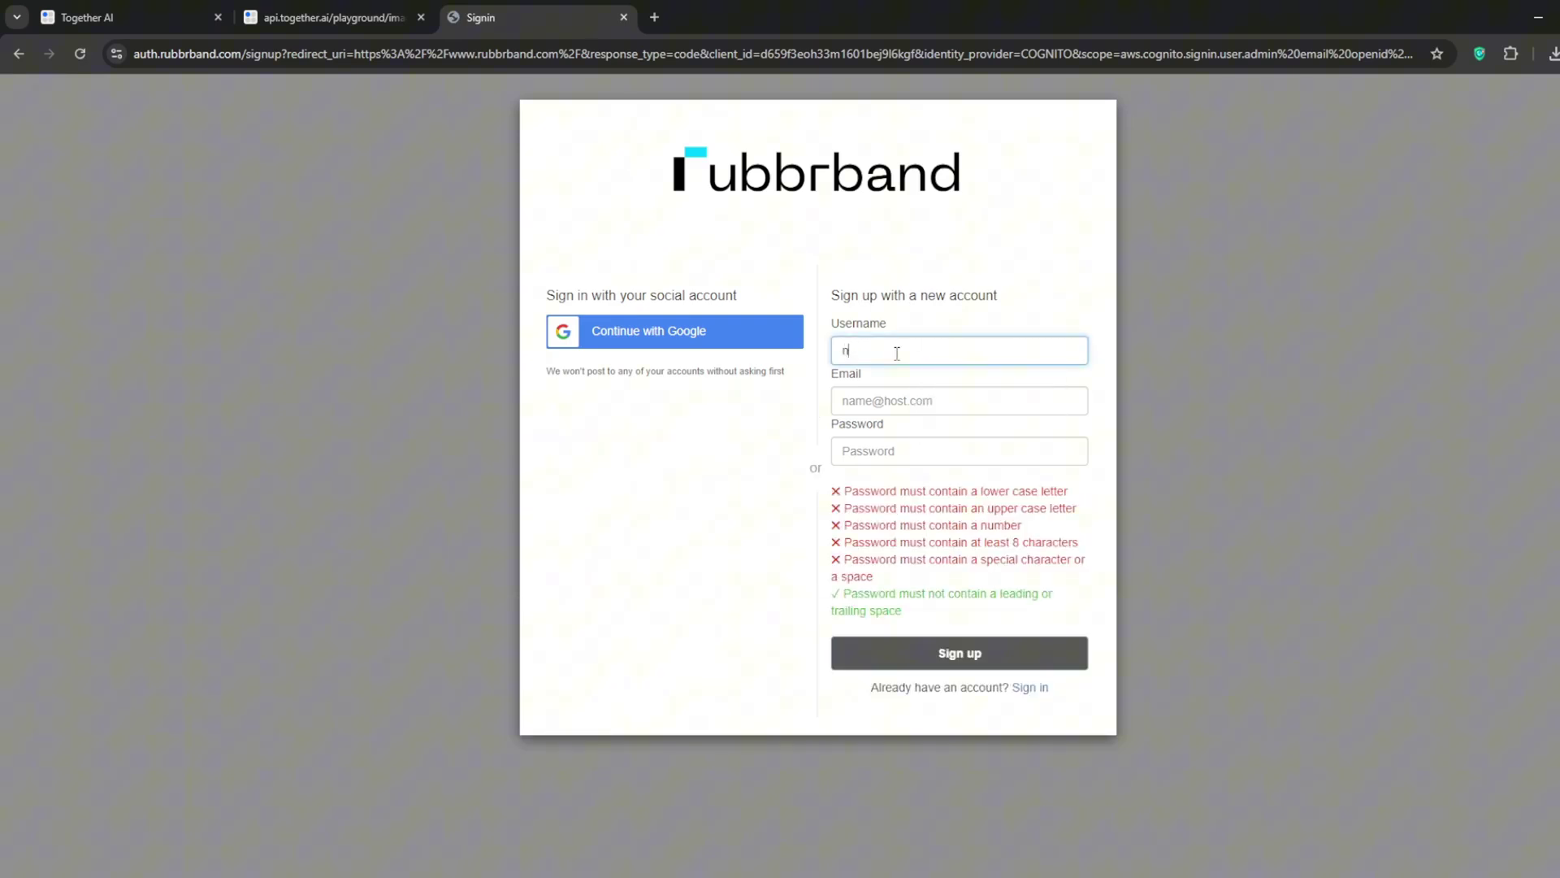
key("BackSpace")
type("brainproj")
key("Tab")
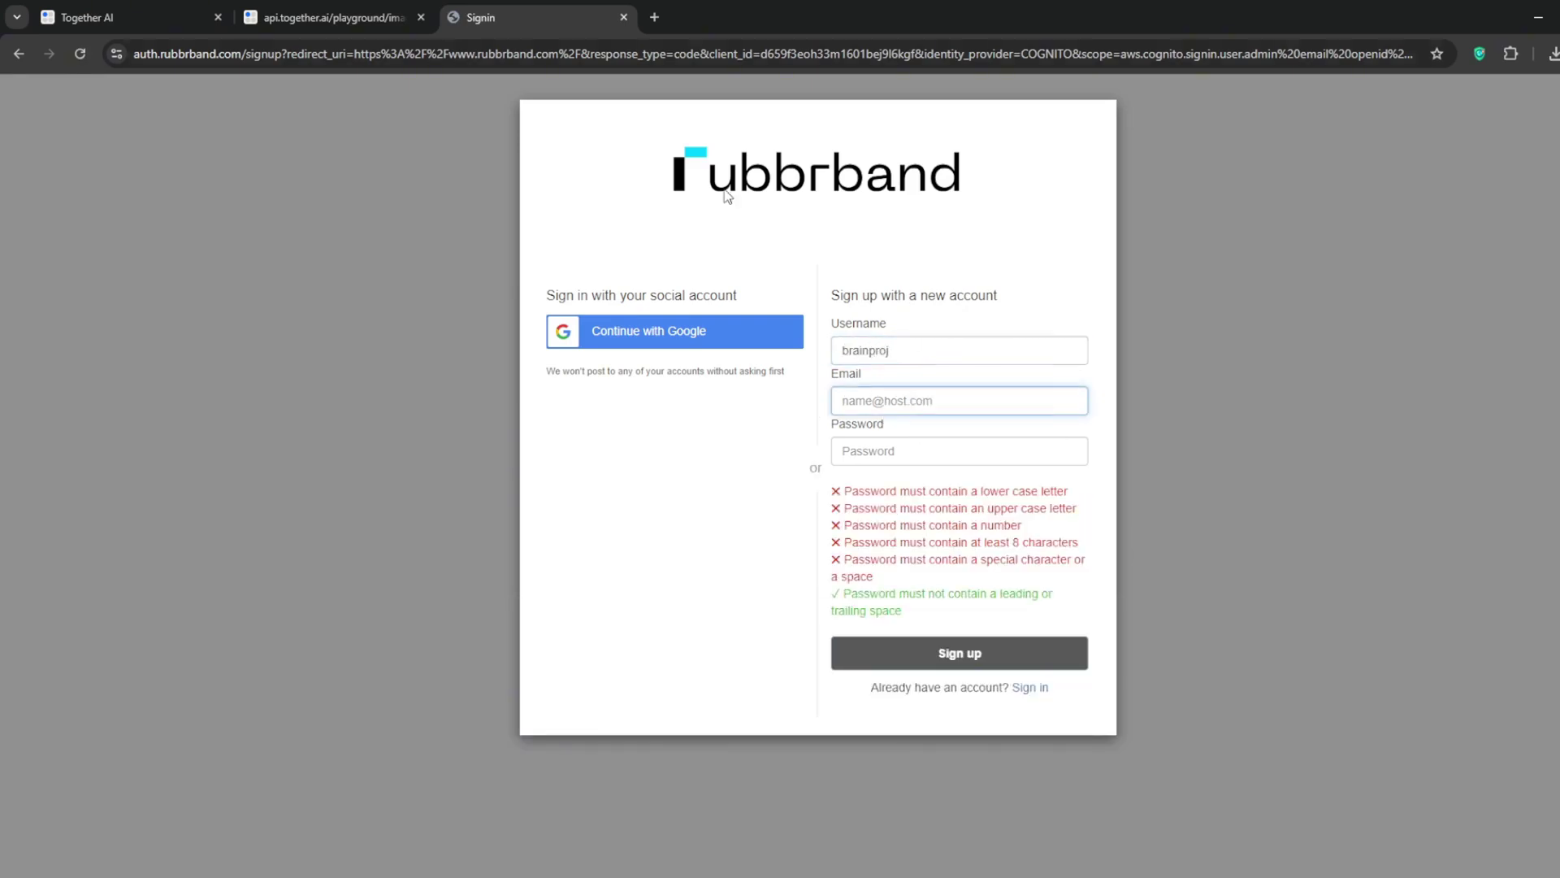
Load temp-mail.org in a new tab for a disposable email address.
key("ctrl+t")
type("temp-mail.org")
key("Return")
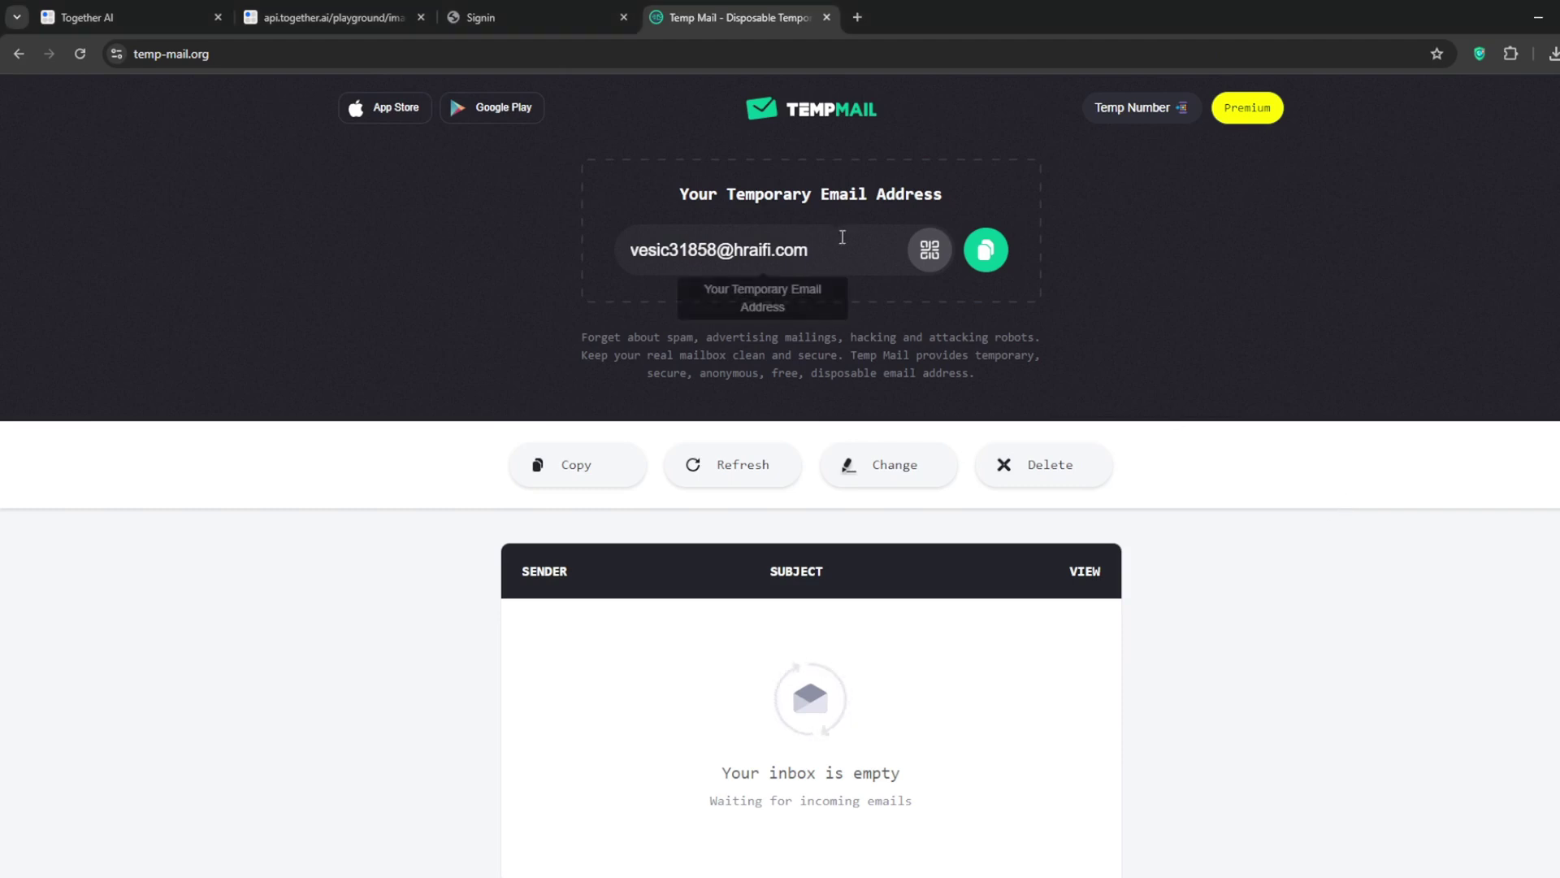
Submit the Rubbrband sign-up with the temporary email address and an account password.
left_click(756, 248)
key("ctrl+c")
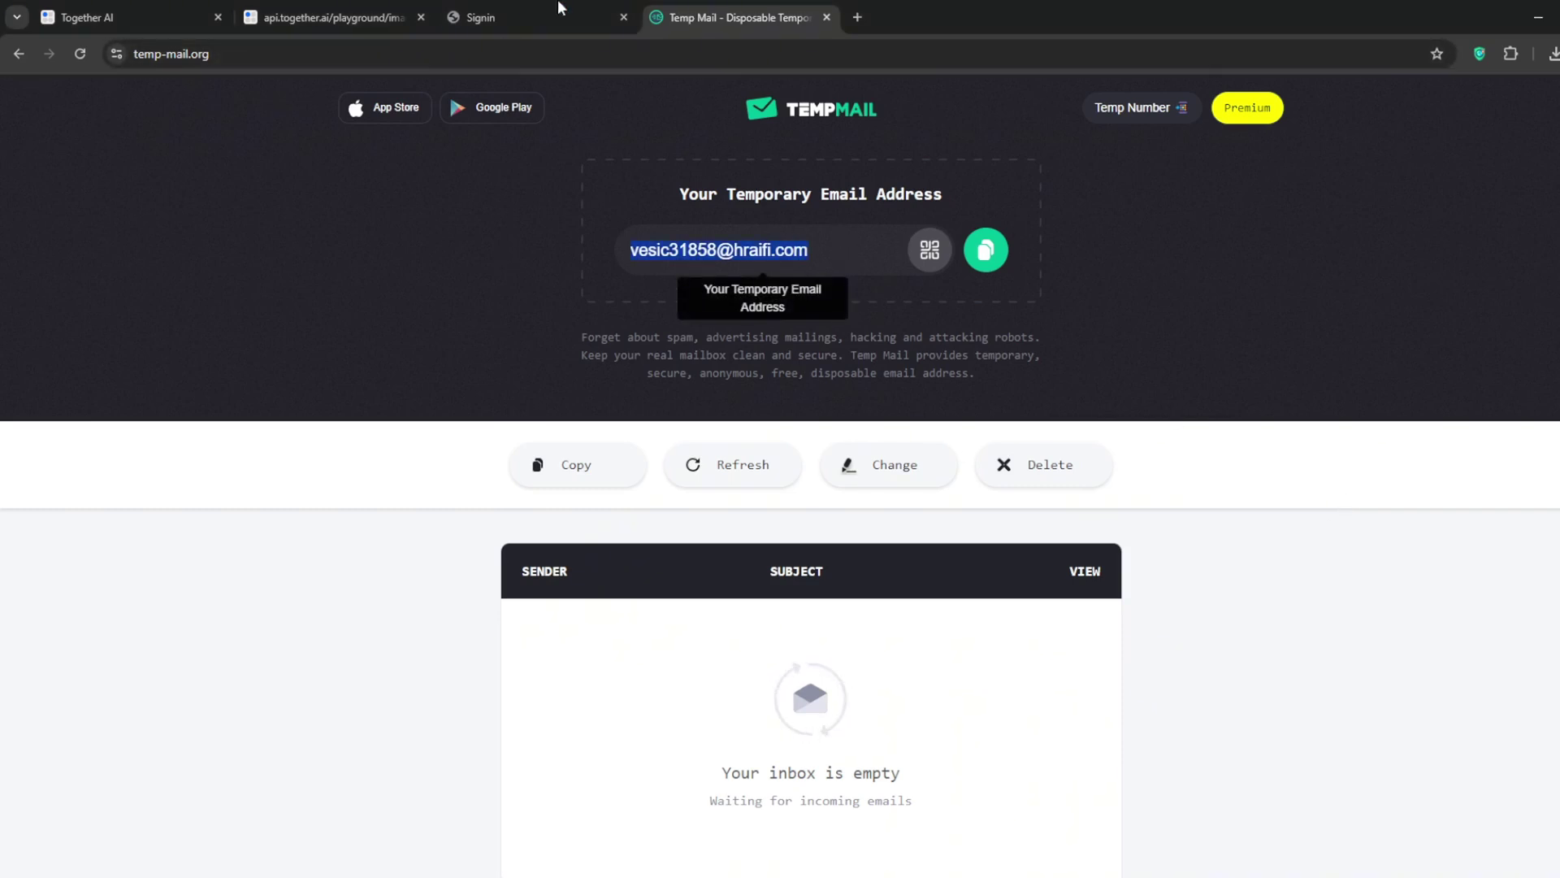
left_click(561, 17)
key("ctrl+v")
left_click(891, 449)
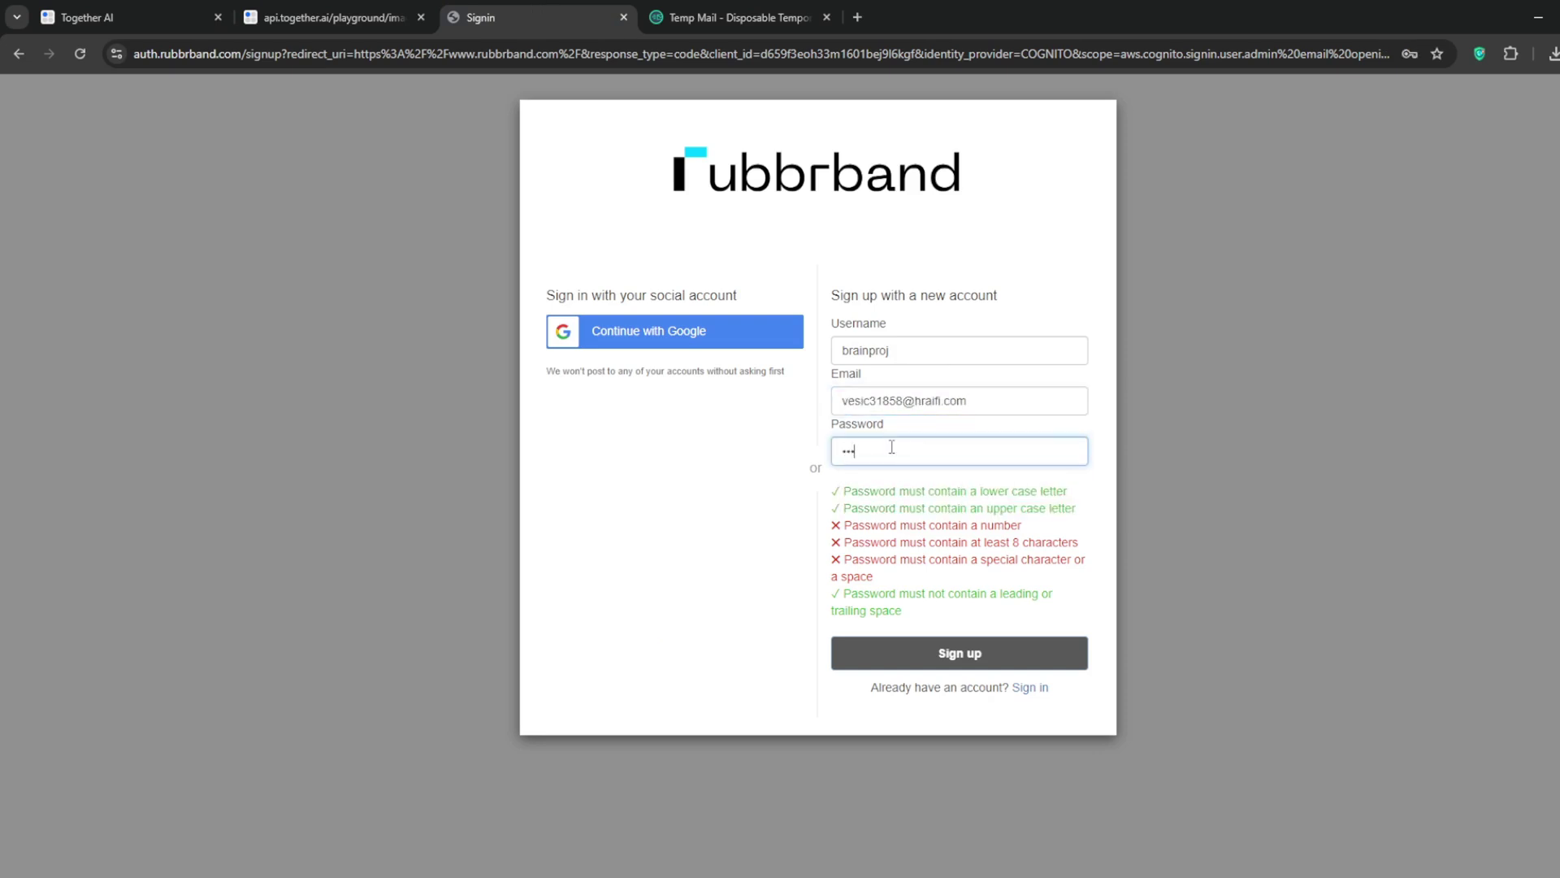
left_click(1013, 658)
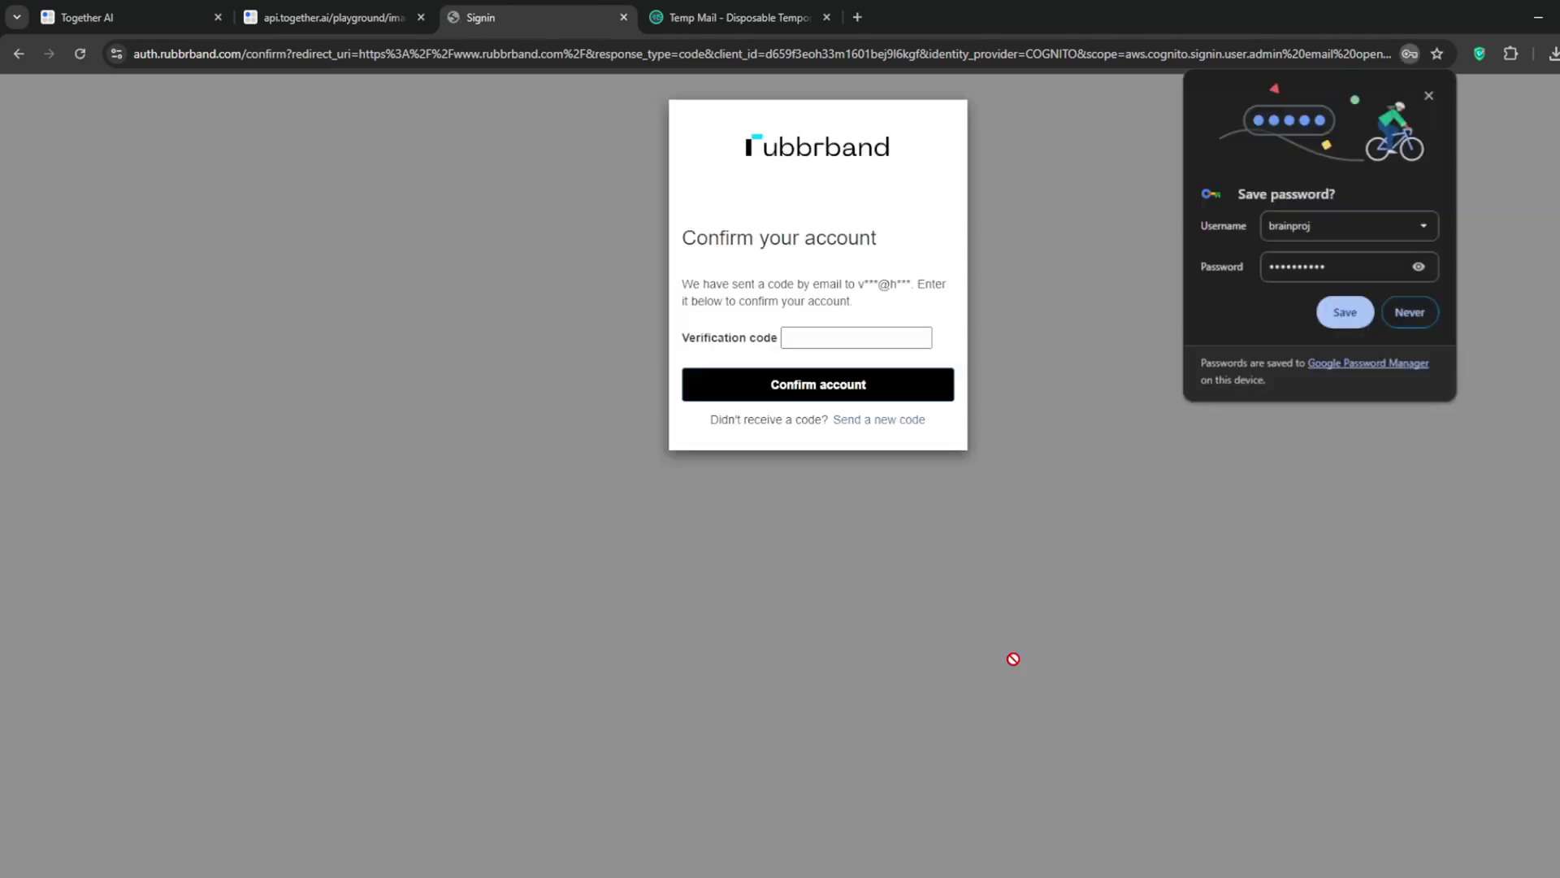
Copy the verification code from the Temp Mail inbox and confirm the Rubbrband account.
left_click(731, 17)
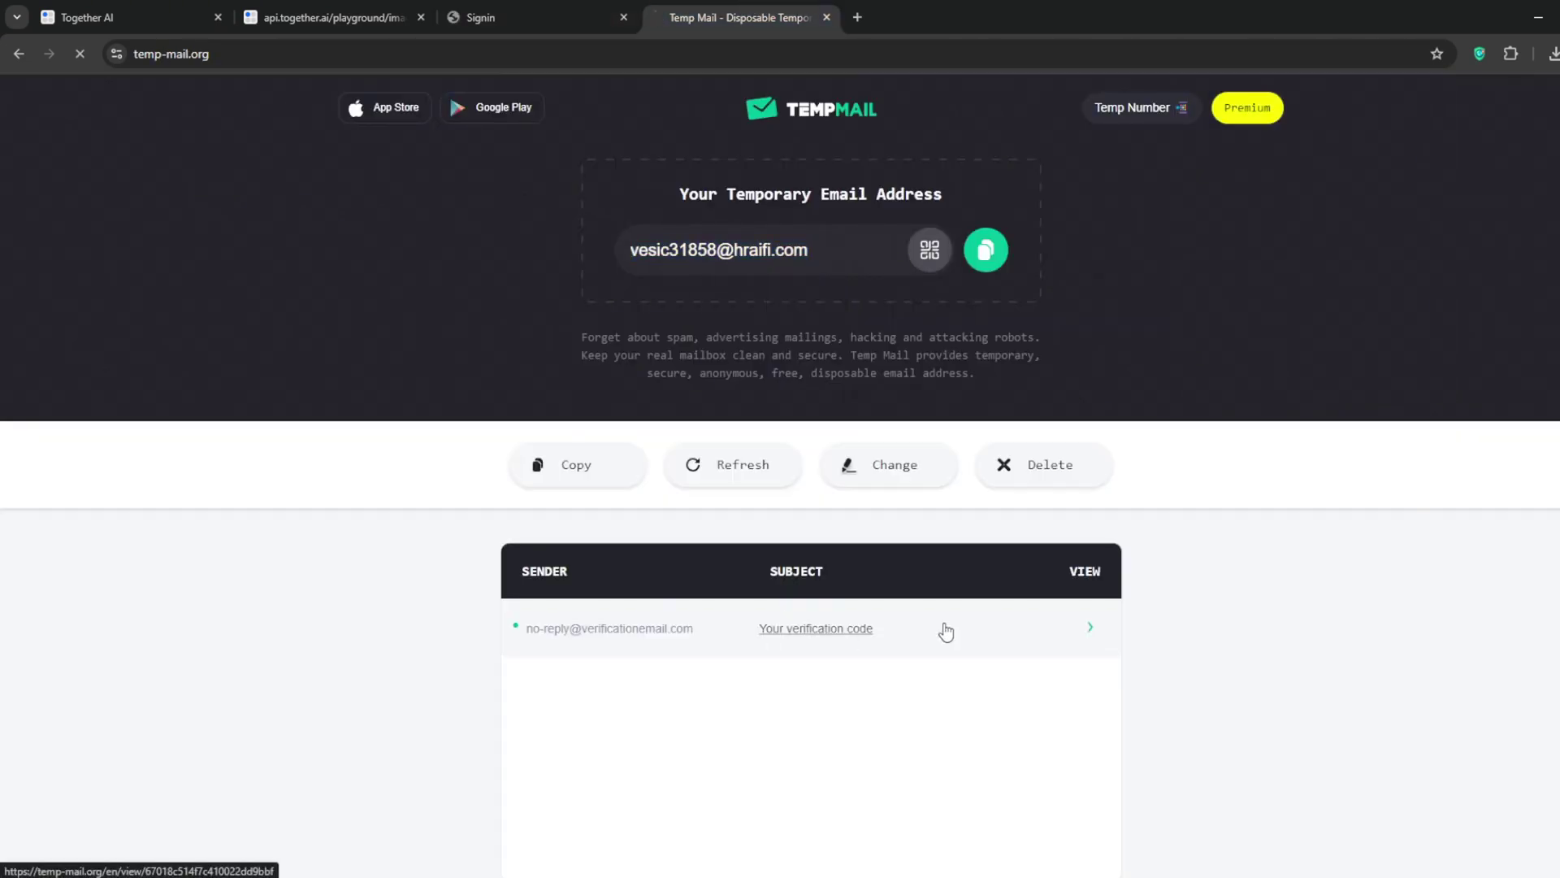
left_click(846, 631)
scroll(845, 676, "down", 2)
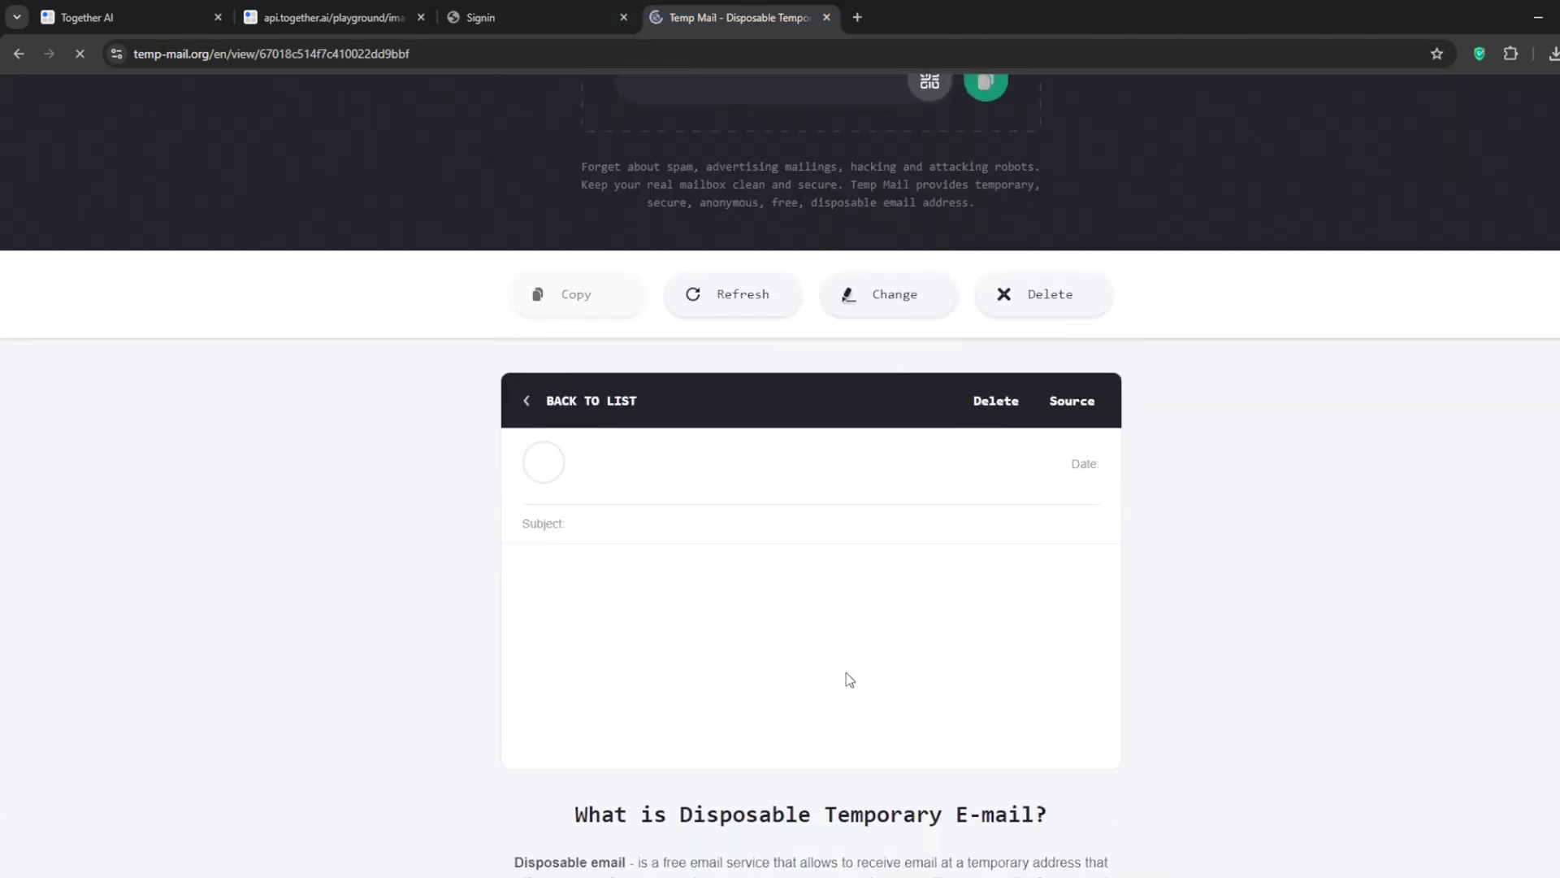
left_click_drag(660, 574, 706, 578)
key("ctrl+c")
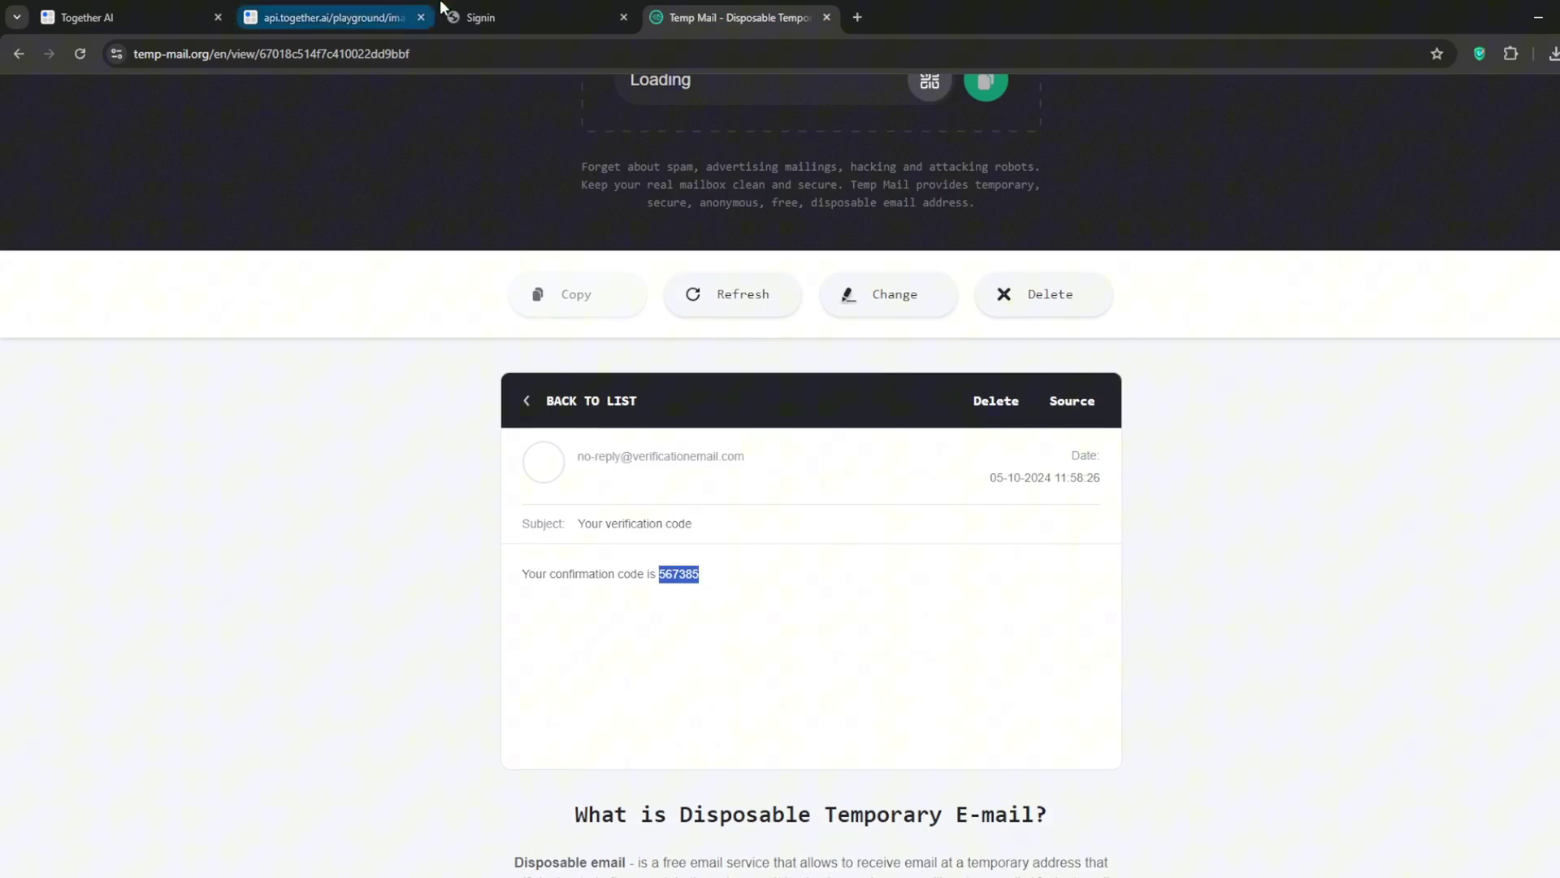
left_click(487, 17)
left_click(845, 337)
key("ctrl+v")
left_click(810, 390)
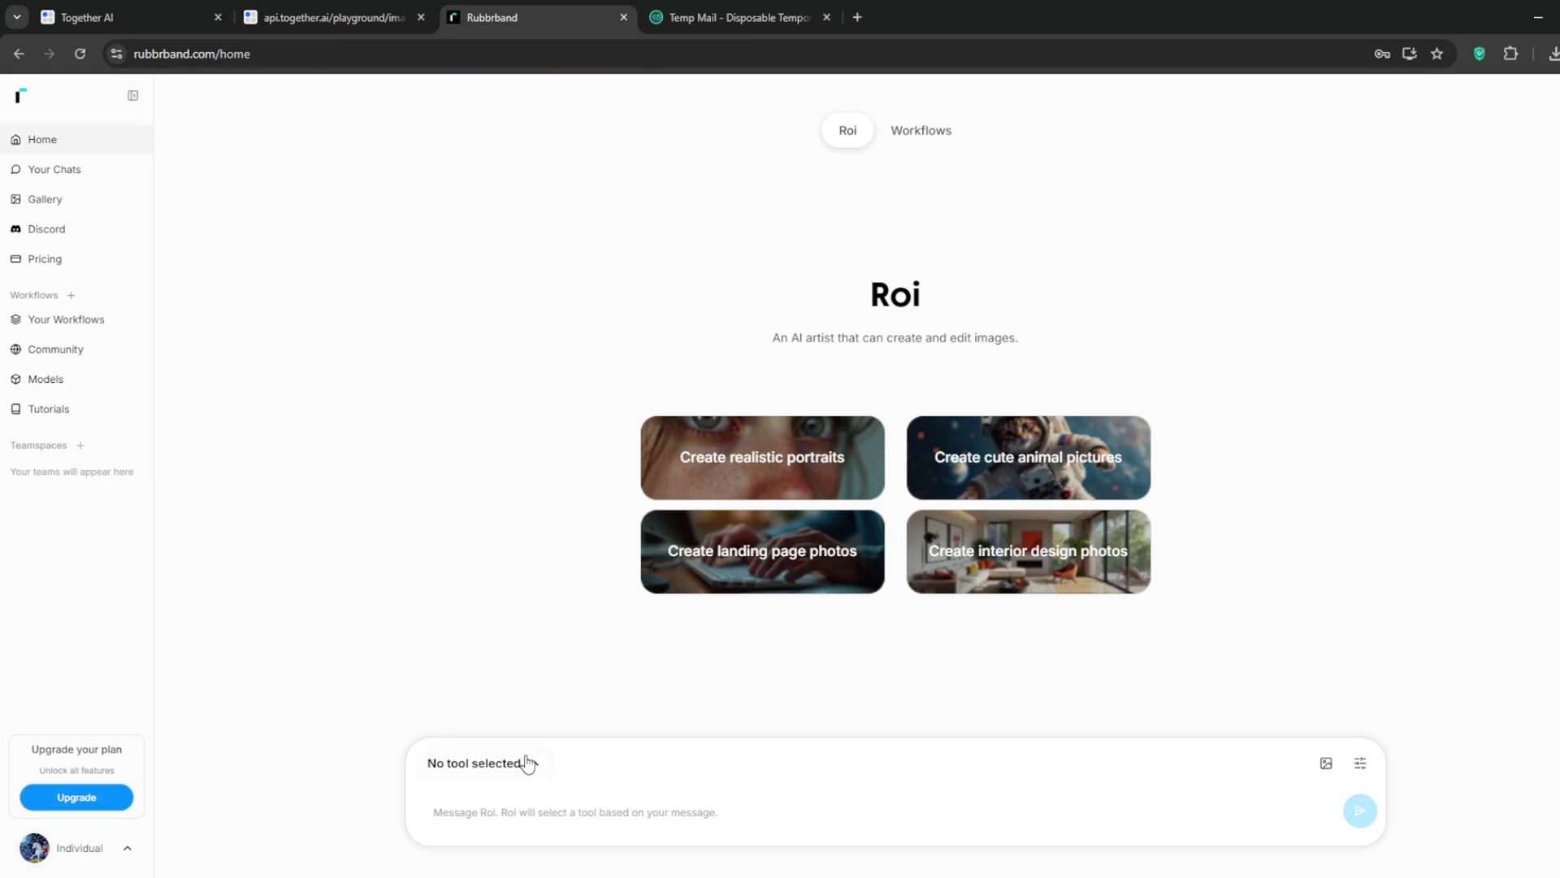
Switch Roi to Text to Image with a square aspect ratio.
left_click(528, 764)
left_click(436, 268)
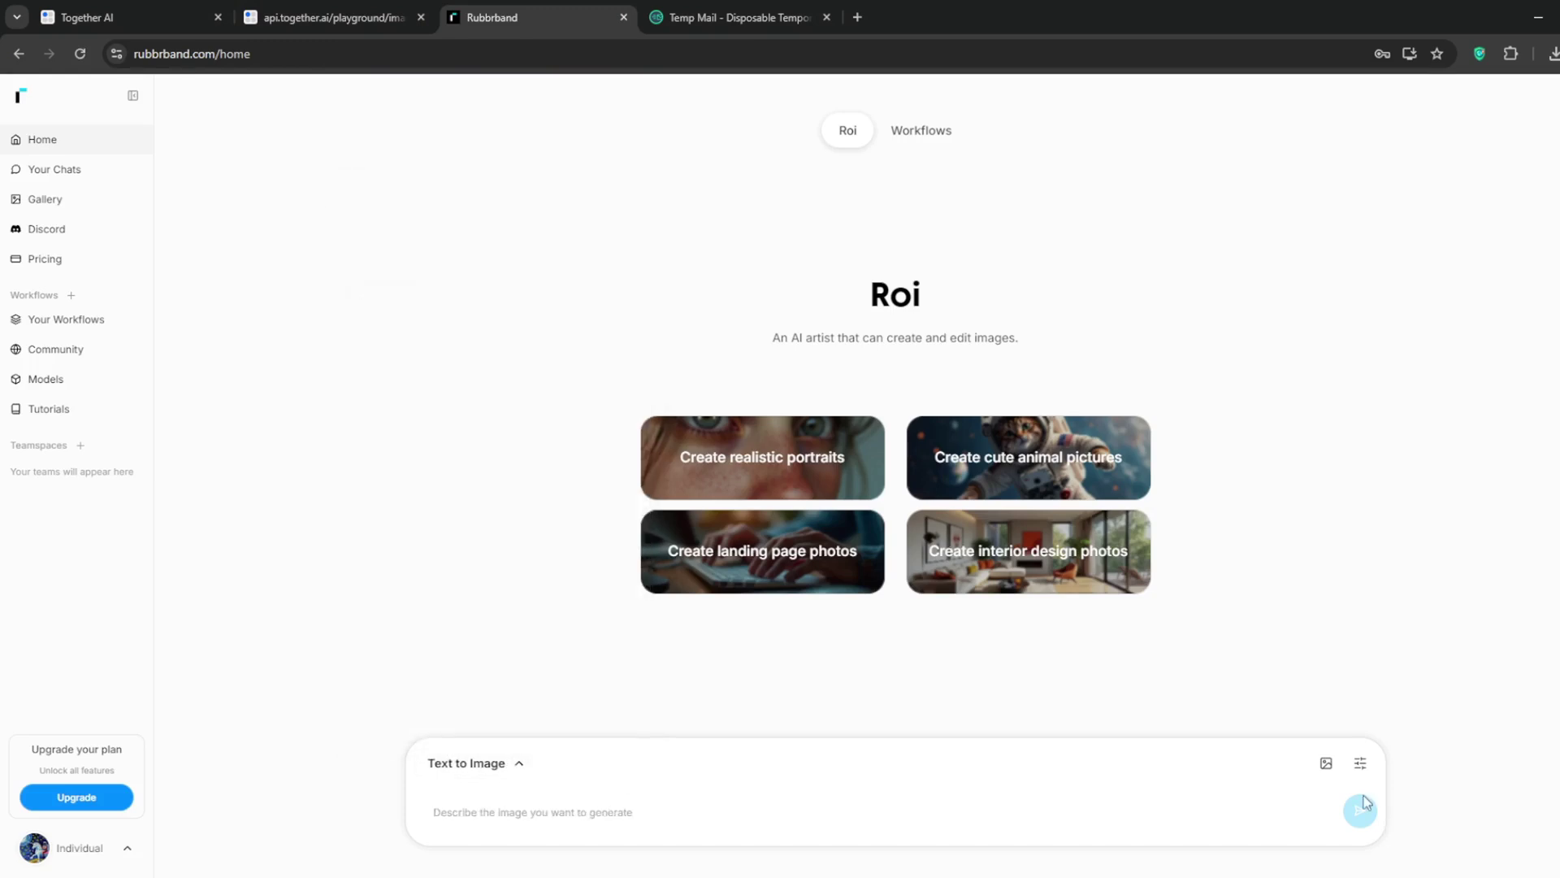
left_click(1360, 763)
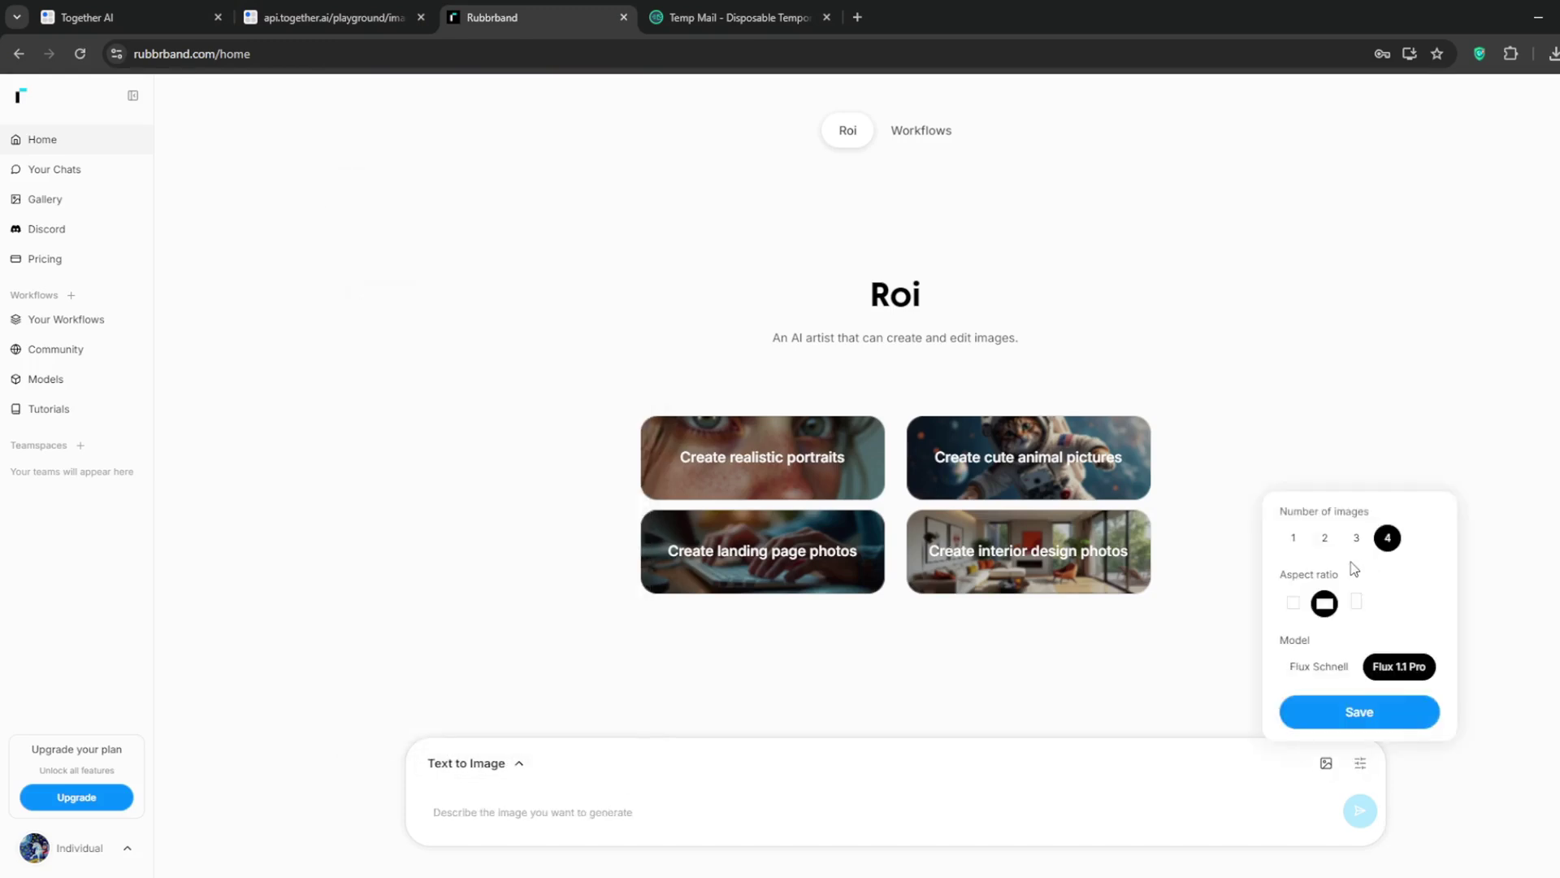
left_click(1293, 602)
left_click(1398, 711)
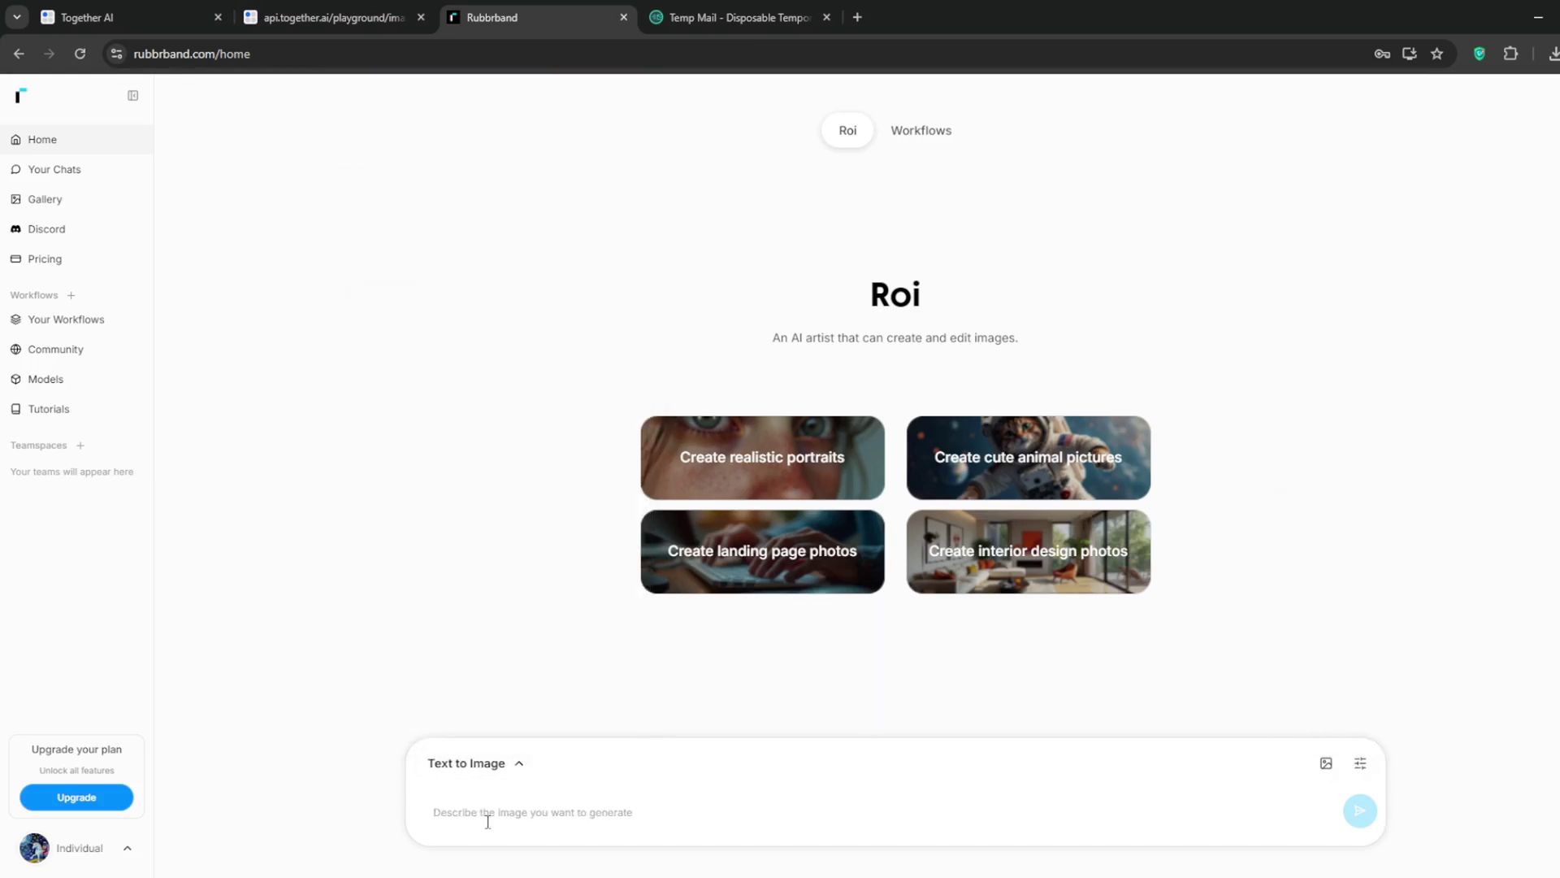
Enter the amateur, grainy mirror-selfie prompt for the 24 year old American woman and generate.
type("a 24 year old")
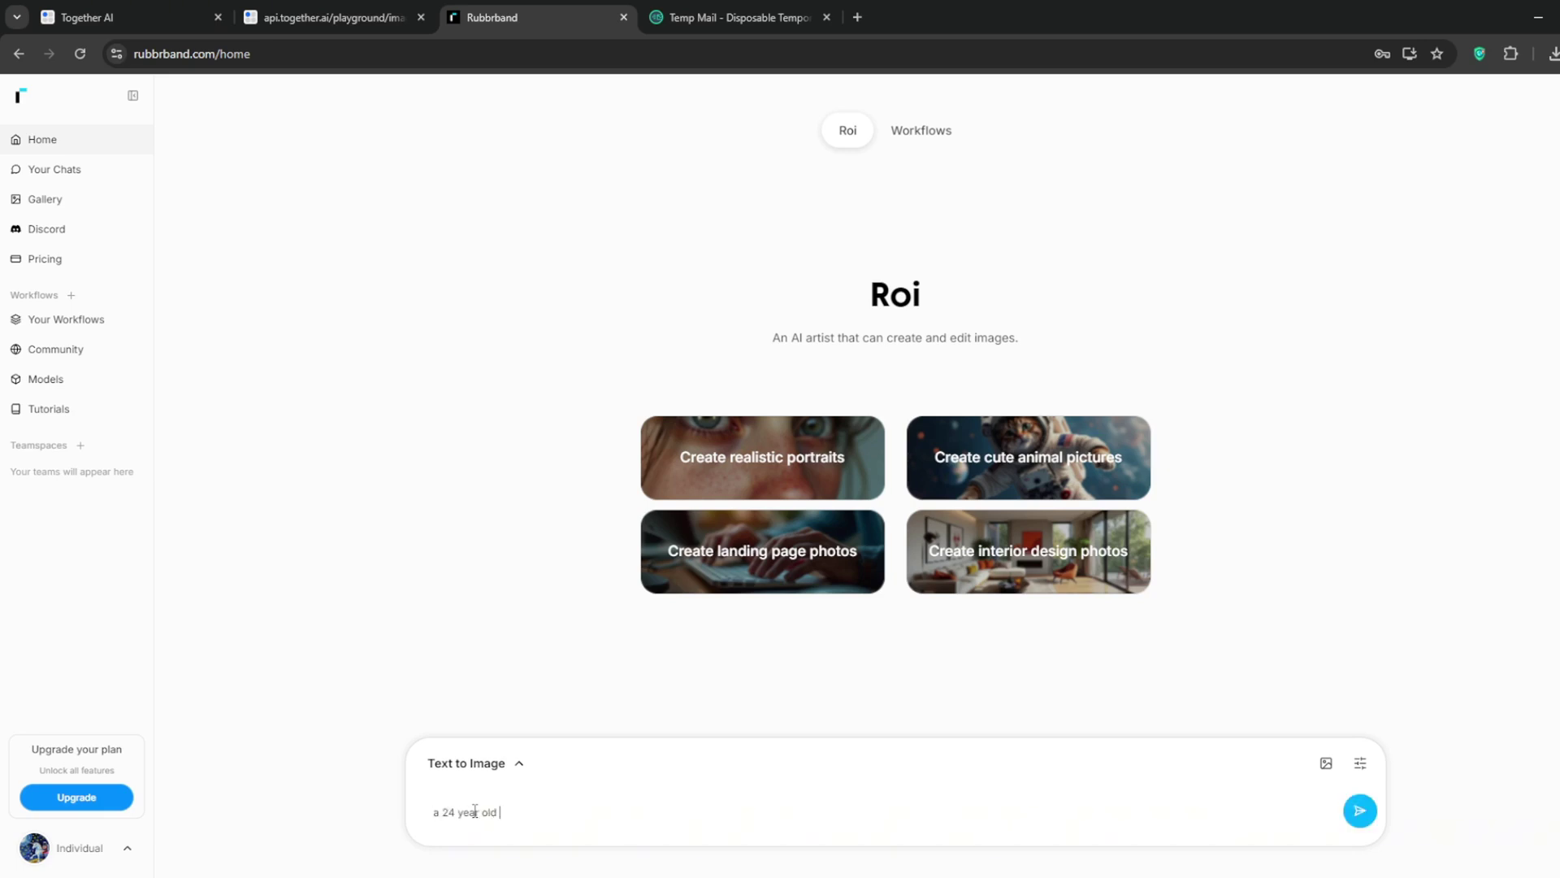
type(" american woman with short black hair, taking a mirro")
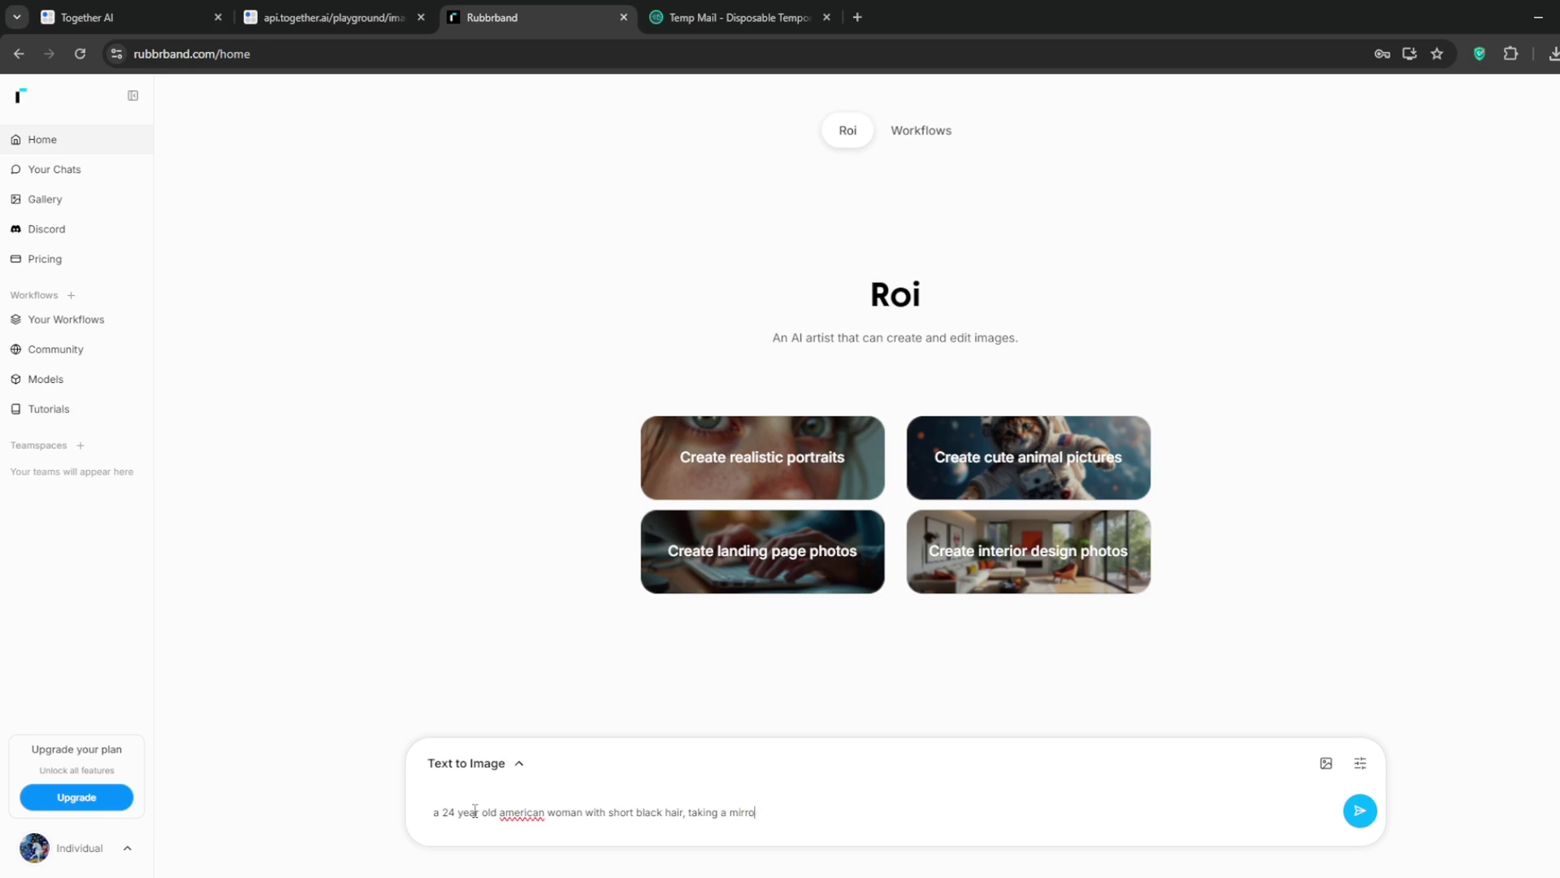
type(" griany")
right_click(815, 814)
left_click(845, 448)
left_click(436, 813)
key("ctrl+v")
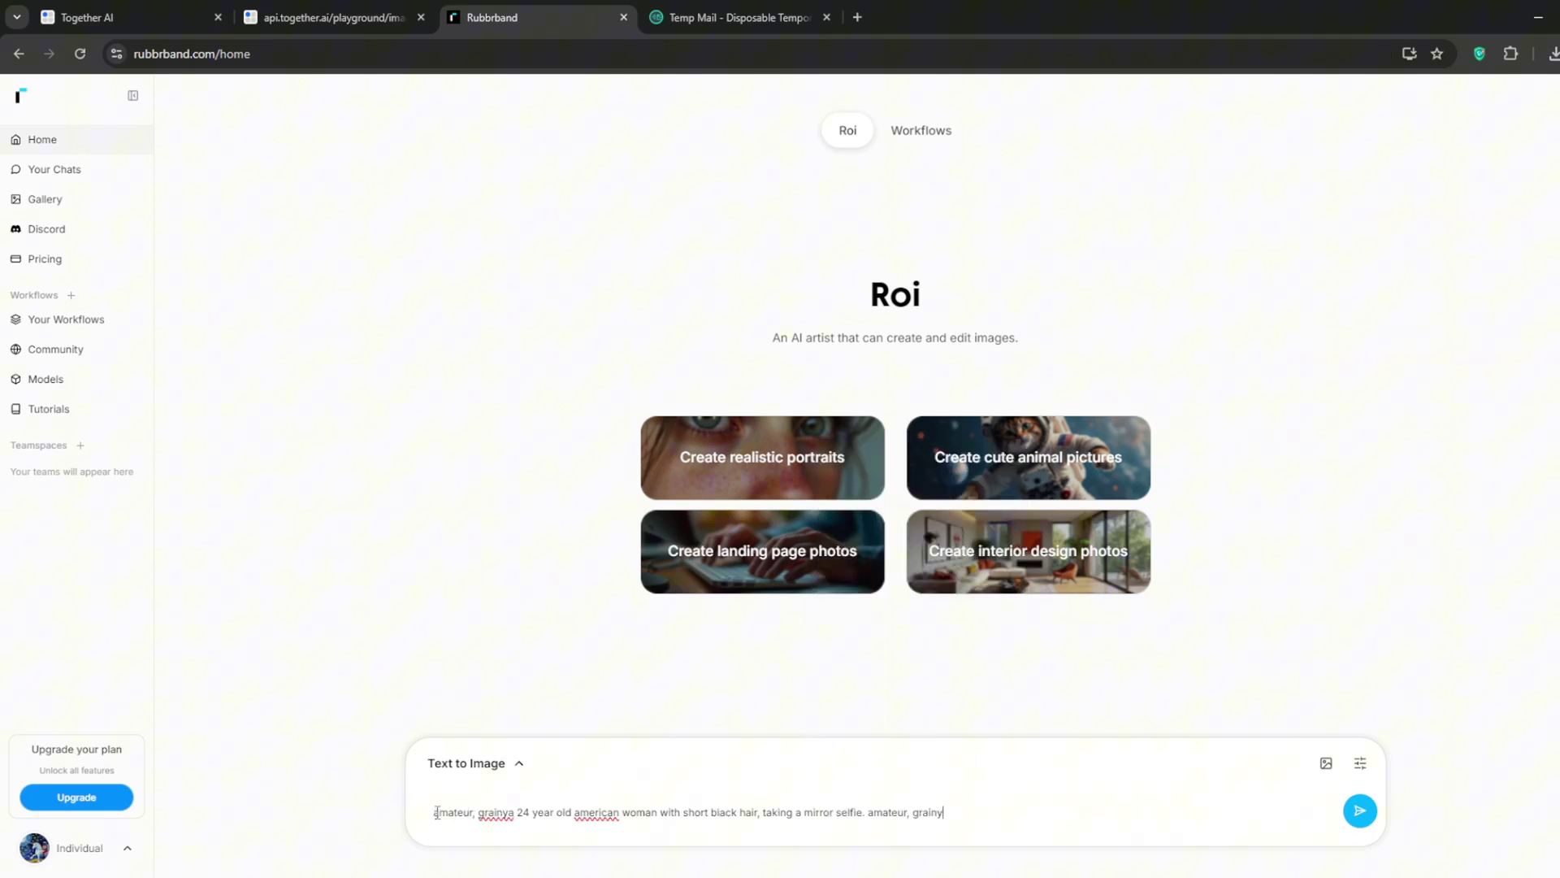
left_click_drag(868, 812, 957, 811)
key("BackSpace")
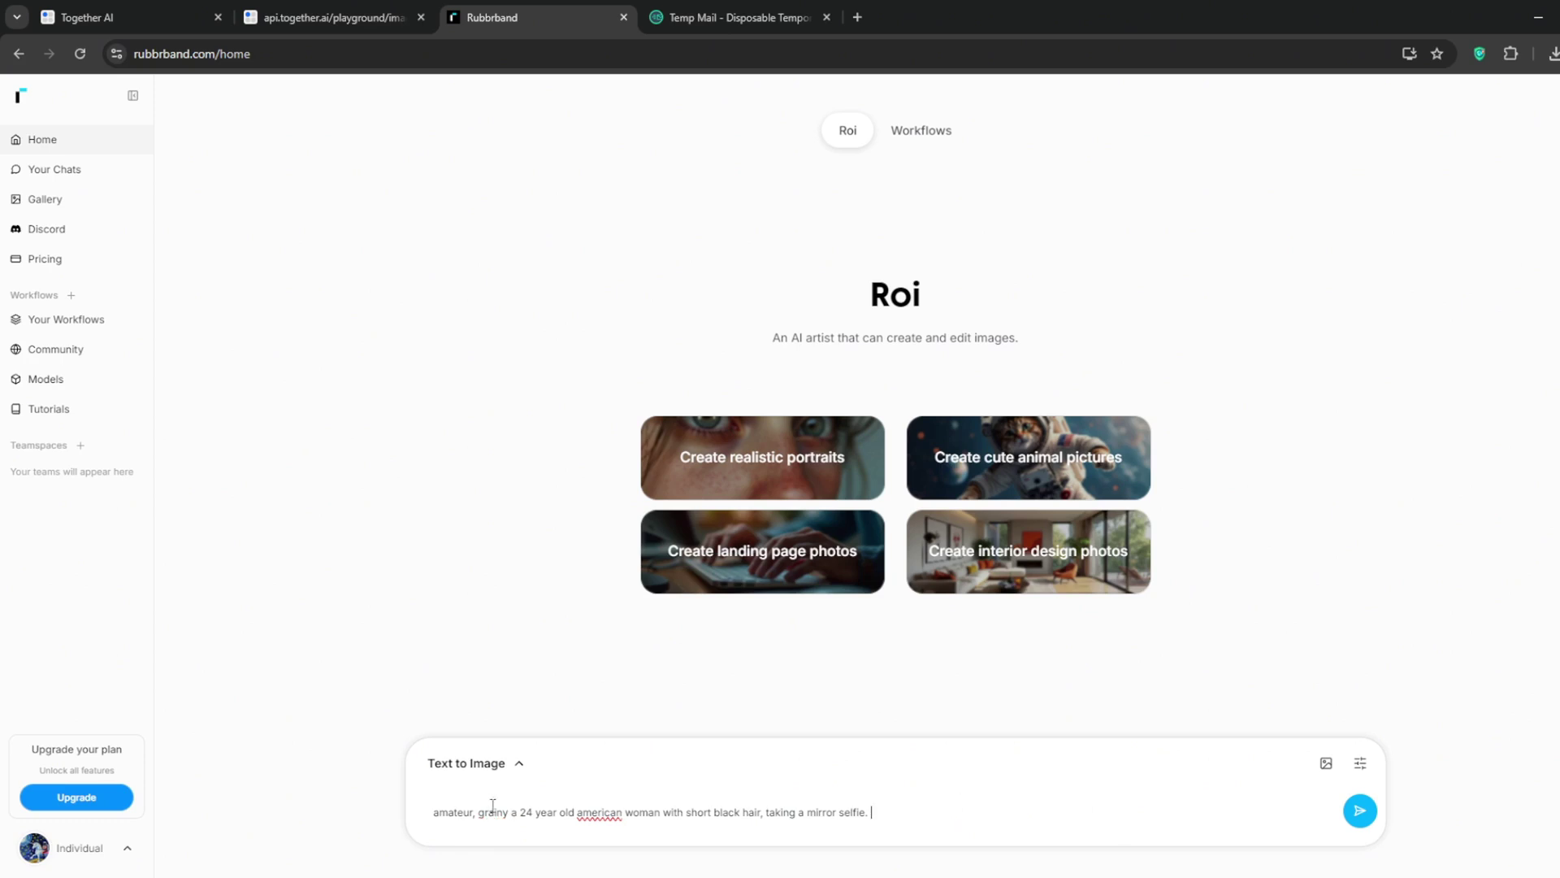
left_click(1358, 810)
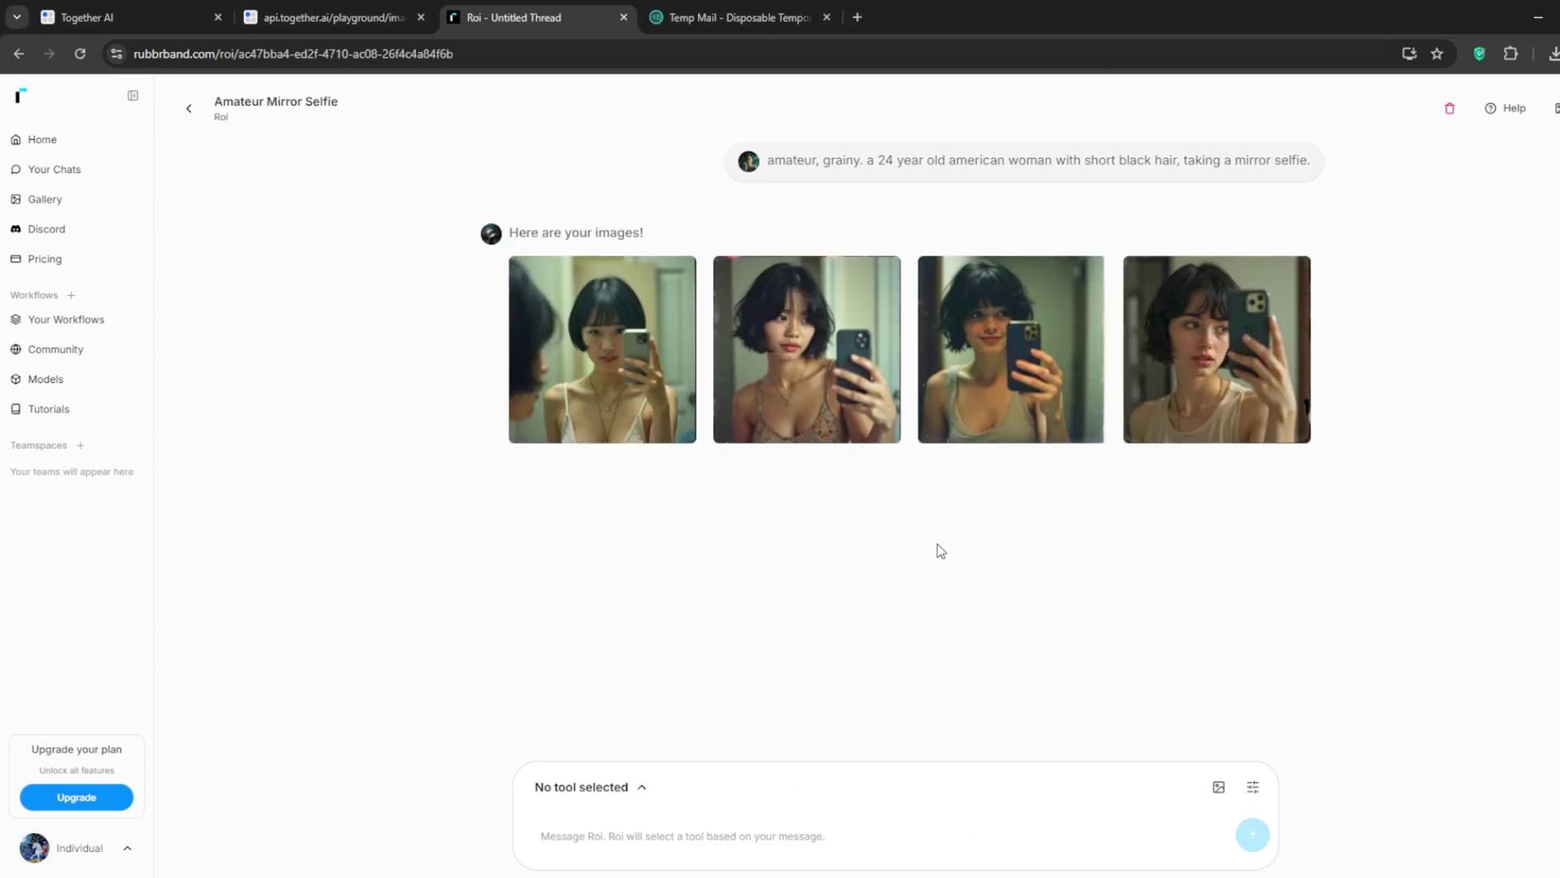
Download the third of the four generated mirror-selfie images.
left_click(975, 350)
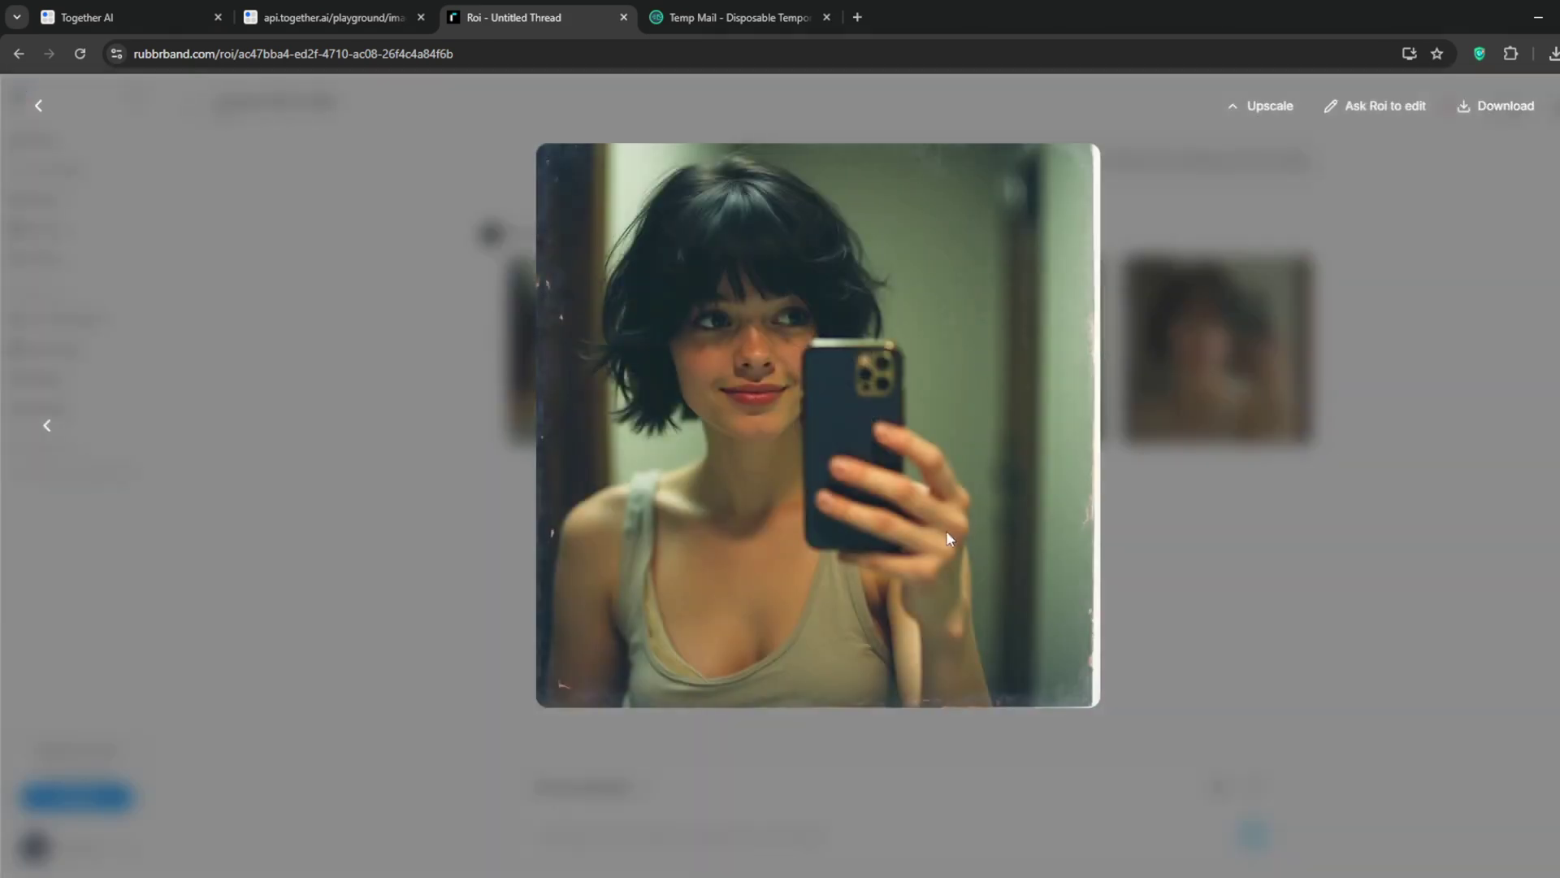
left_click(1208, 593)
right_click(1075, 277)
left_click(1076, 276)
left_click(1118, 327)
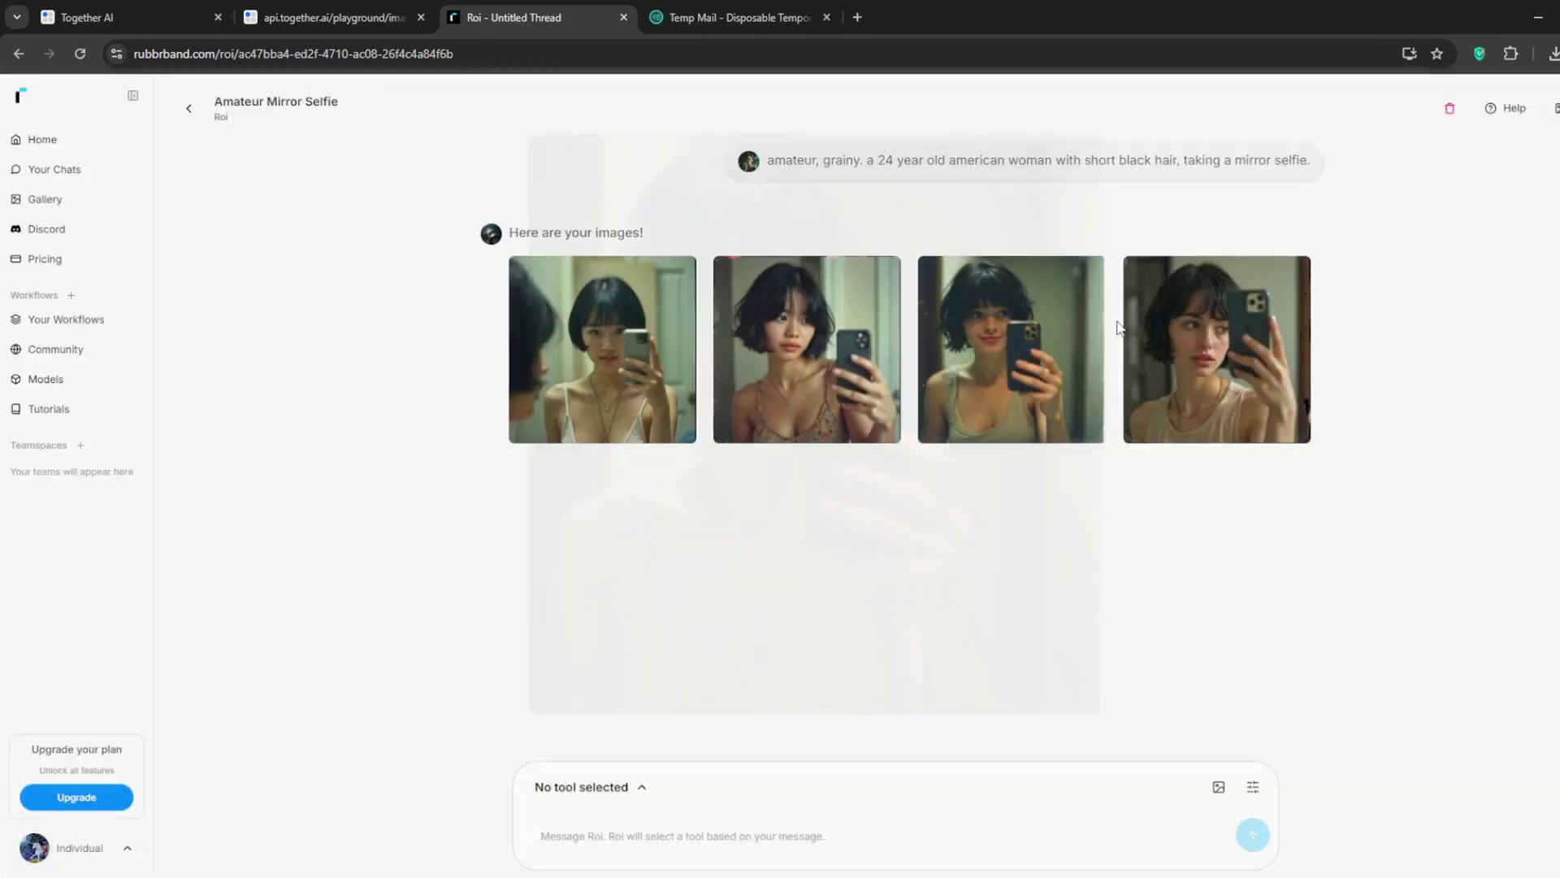
left_click(1084, 277)
left_click(1059, 377)
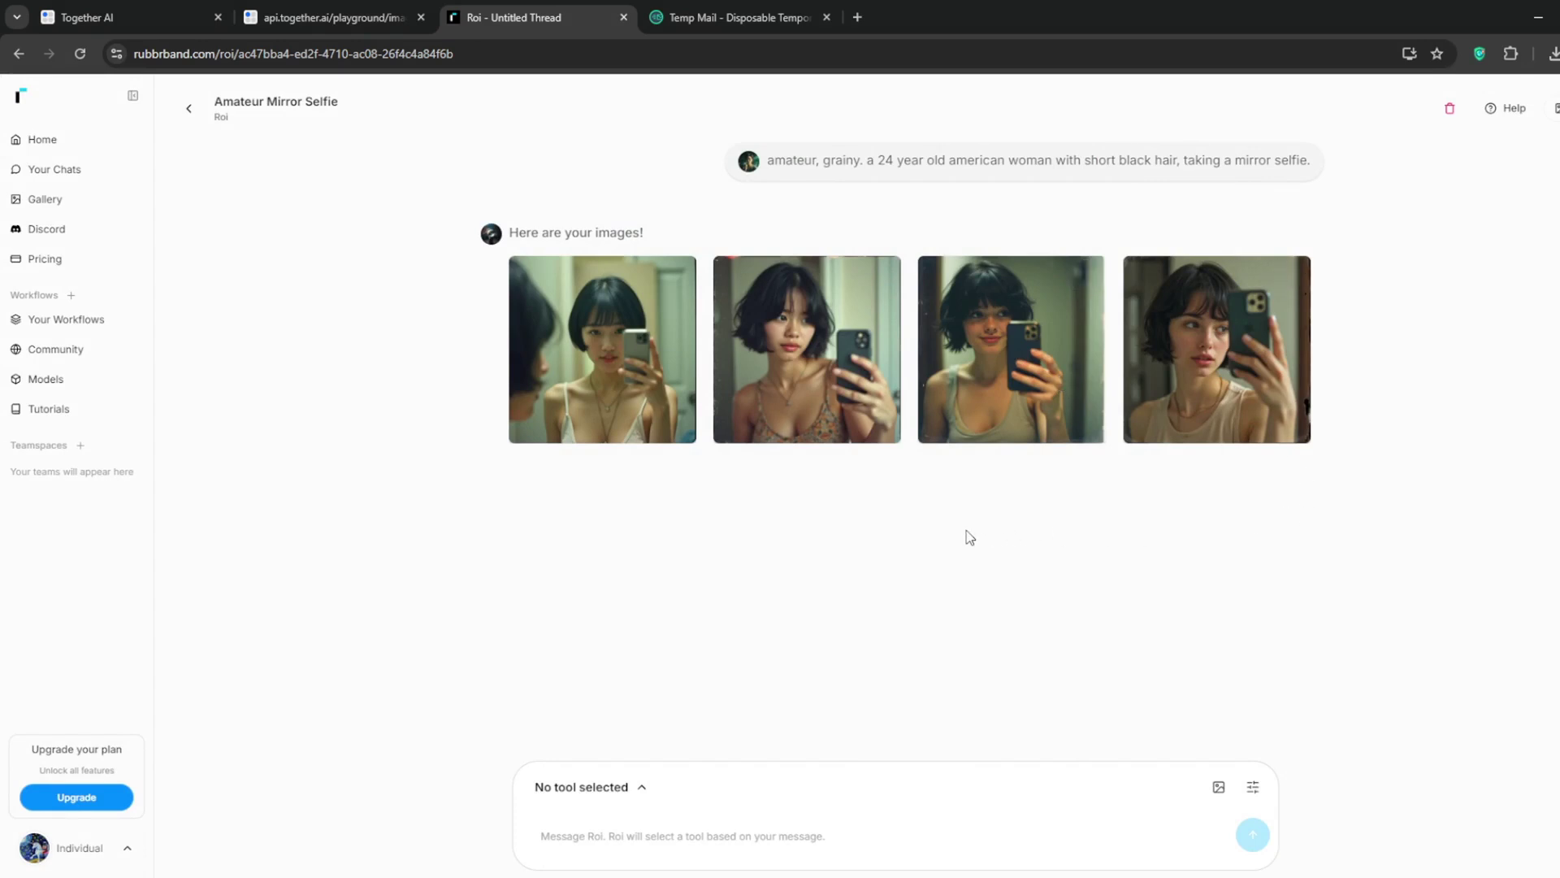
On MioCreate's face-swap page, swap the other woman's face onto the selfie and download it.
left_click(857, 17)
type("miocrea")
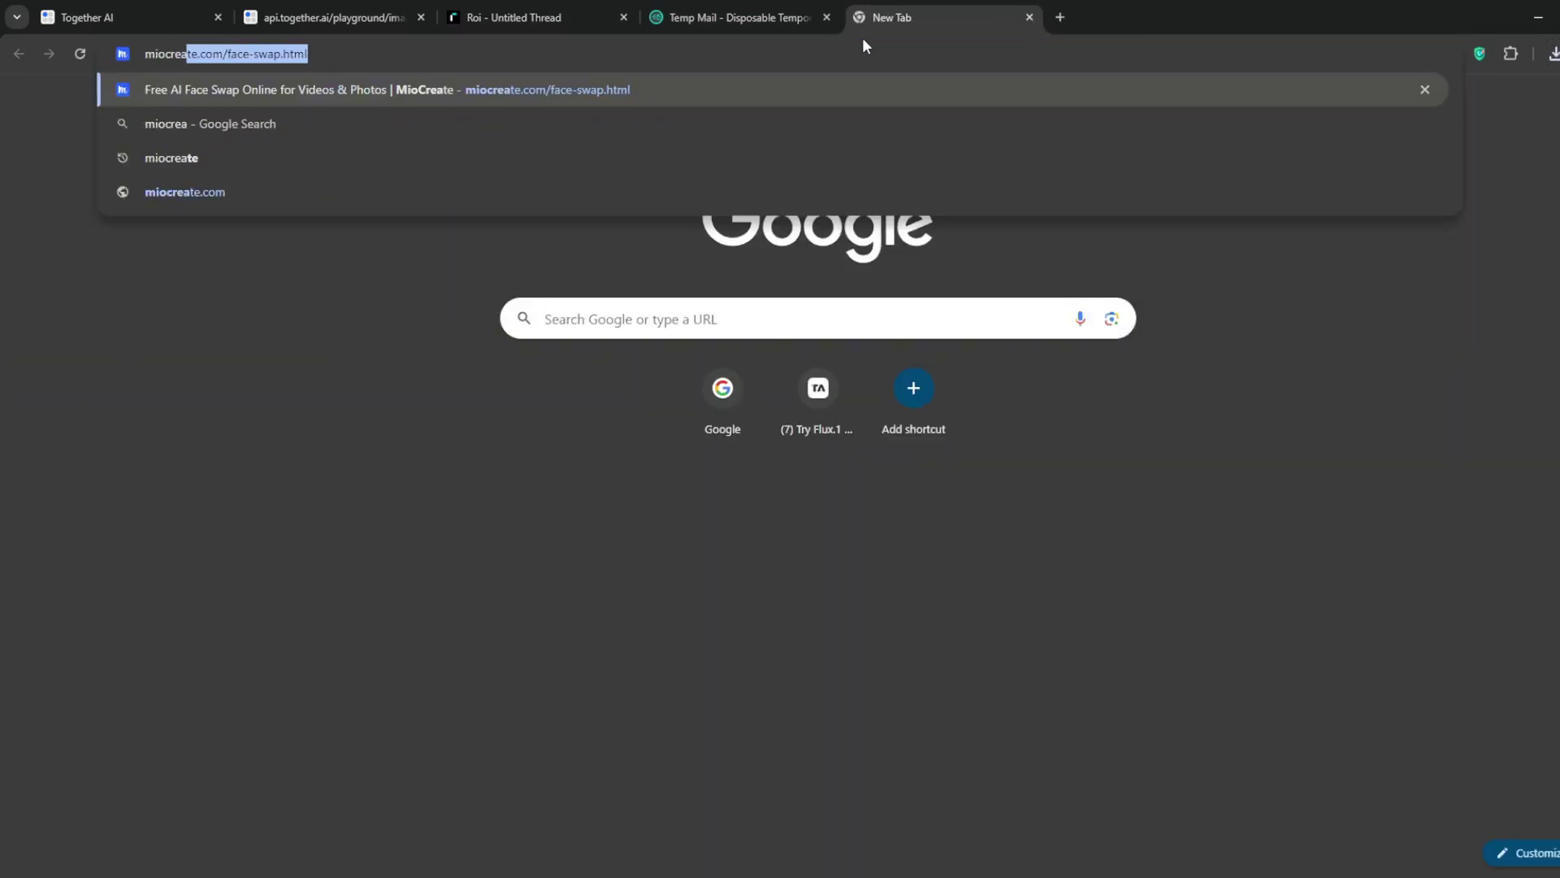
key("Return")
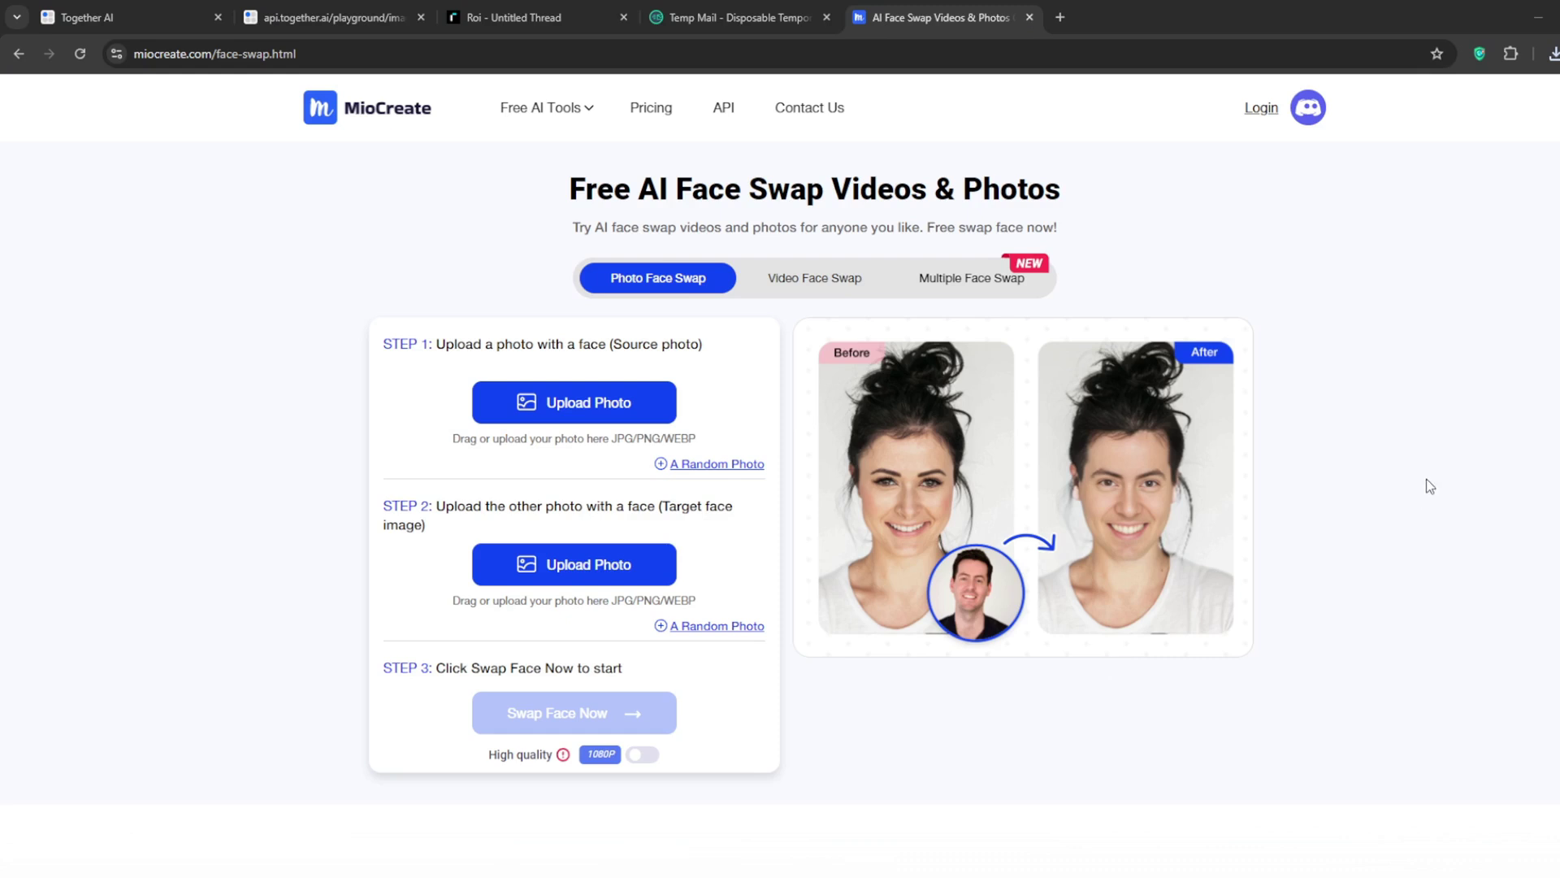
left_click(1553, 54)
left_click_drag(1473, 150, 588, 390)
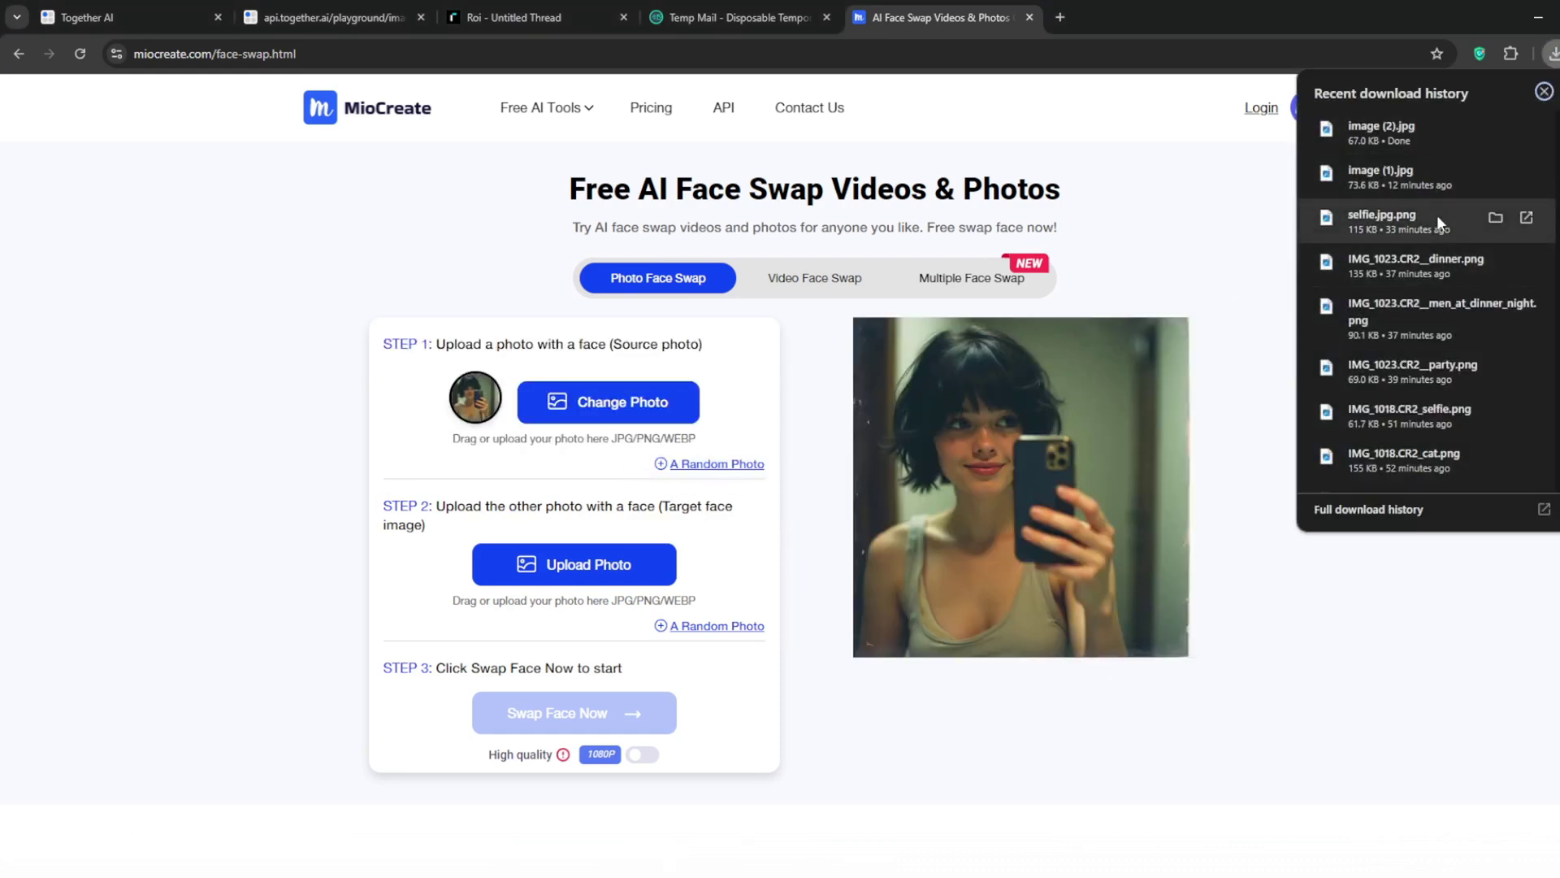
left_click_drag(1410, 175, 575, 564)
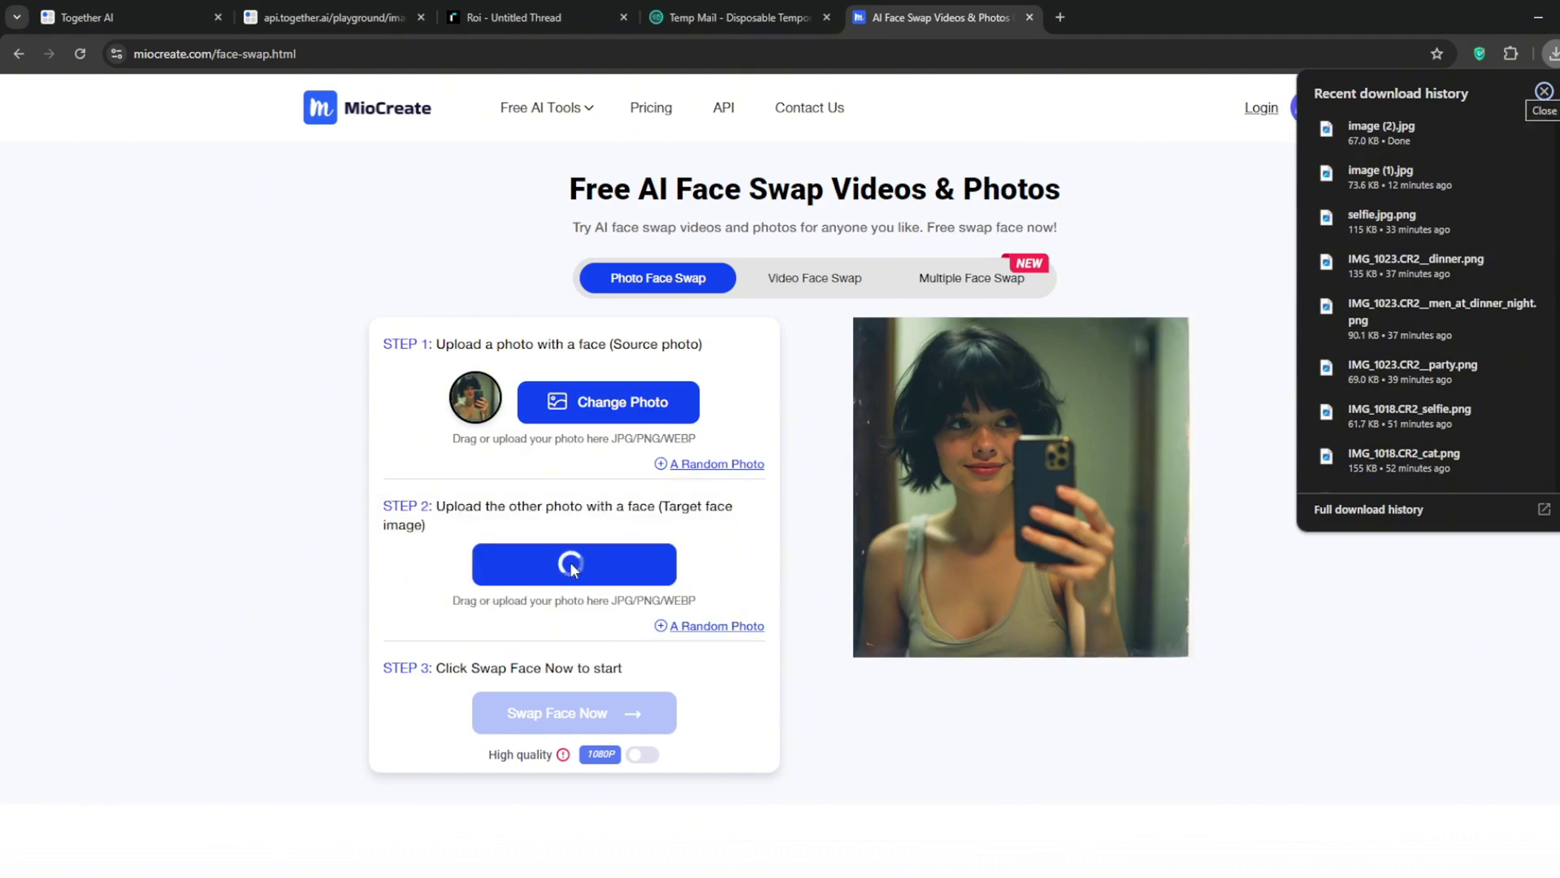
left_click(551, 712)
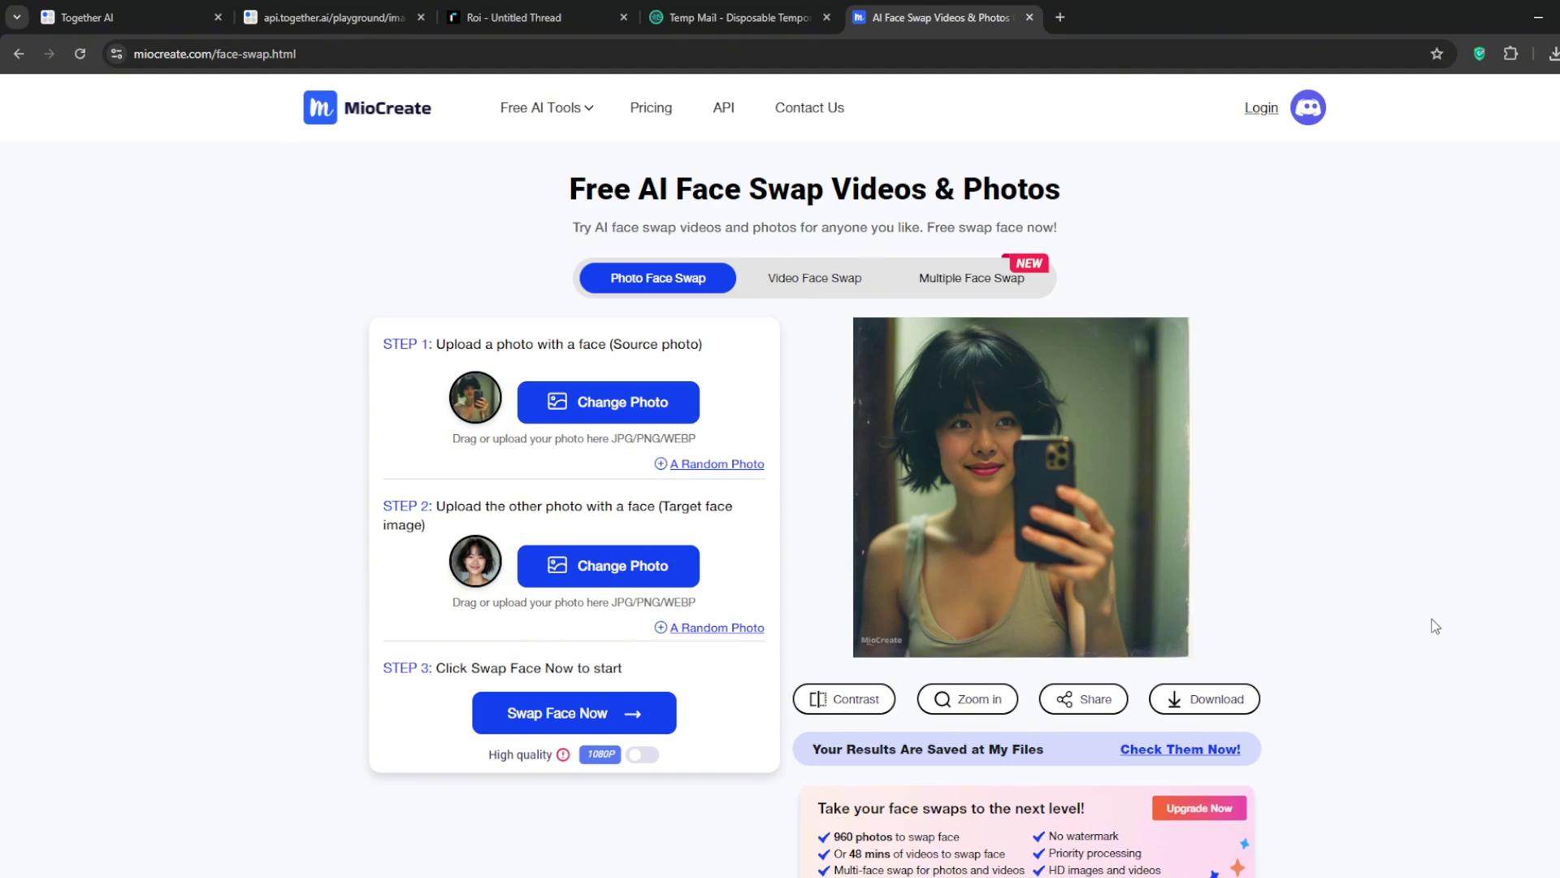
left_click(1205, 698)
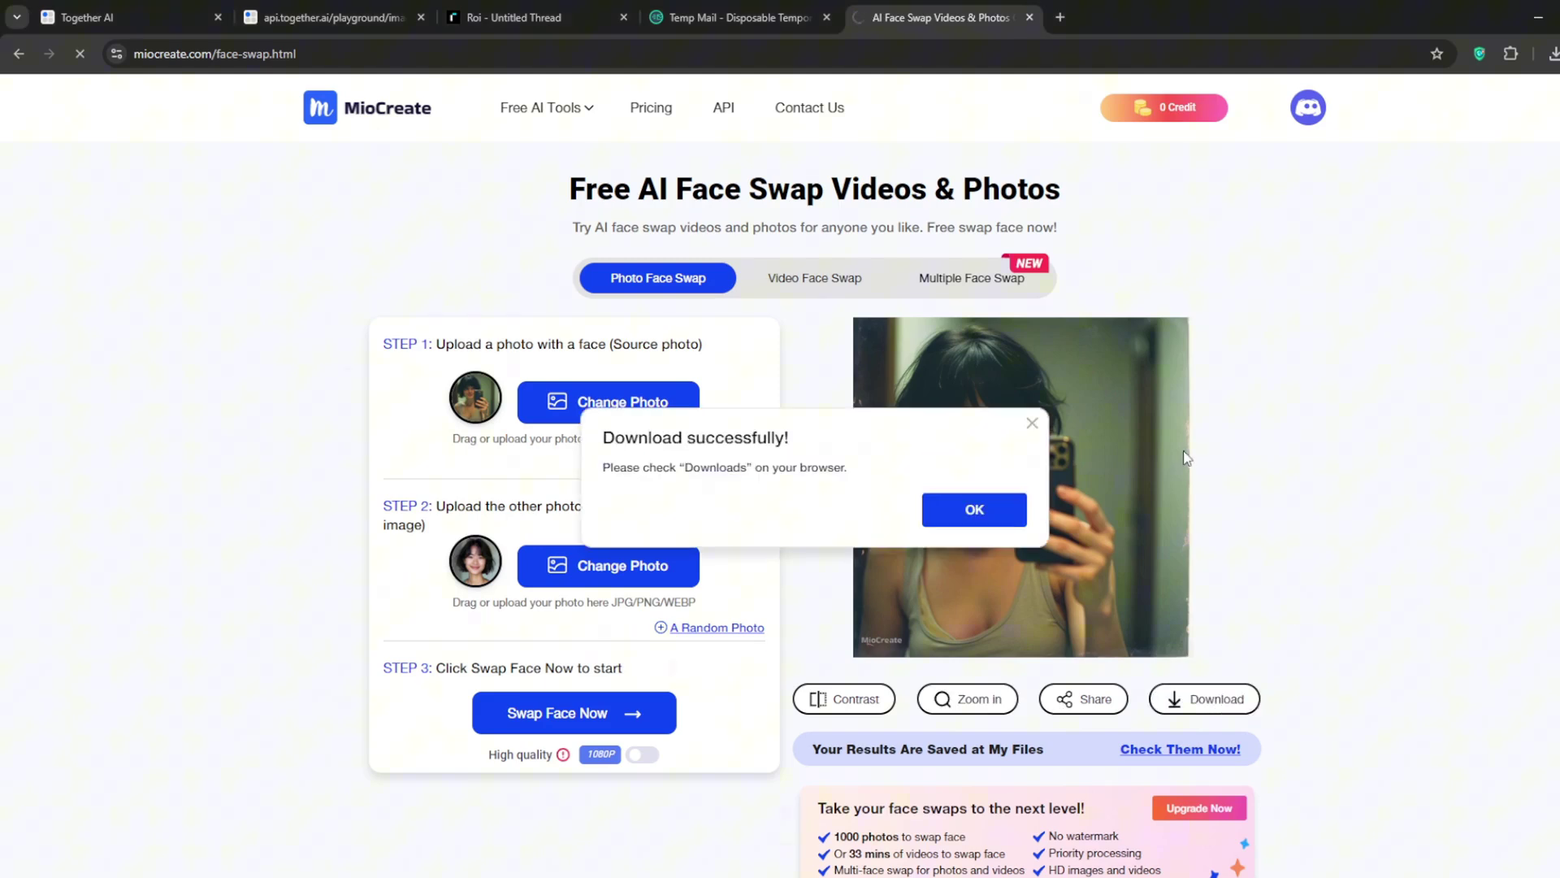
left_click(1059, 18)
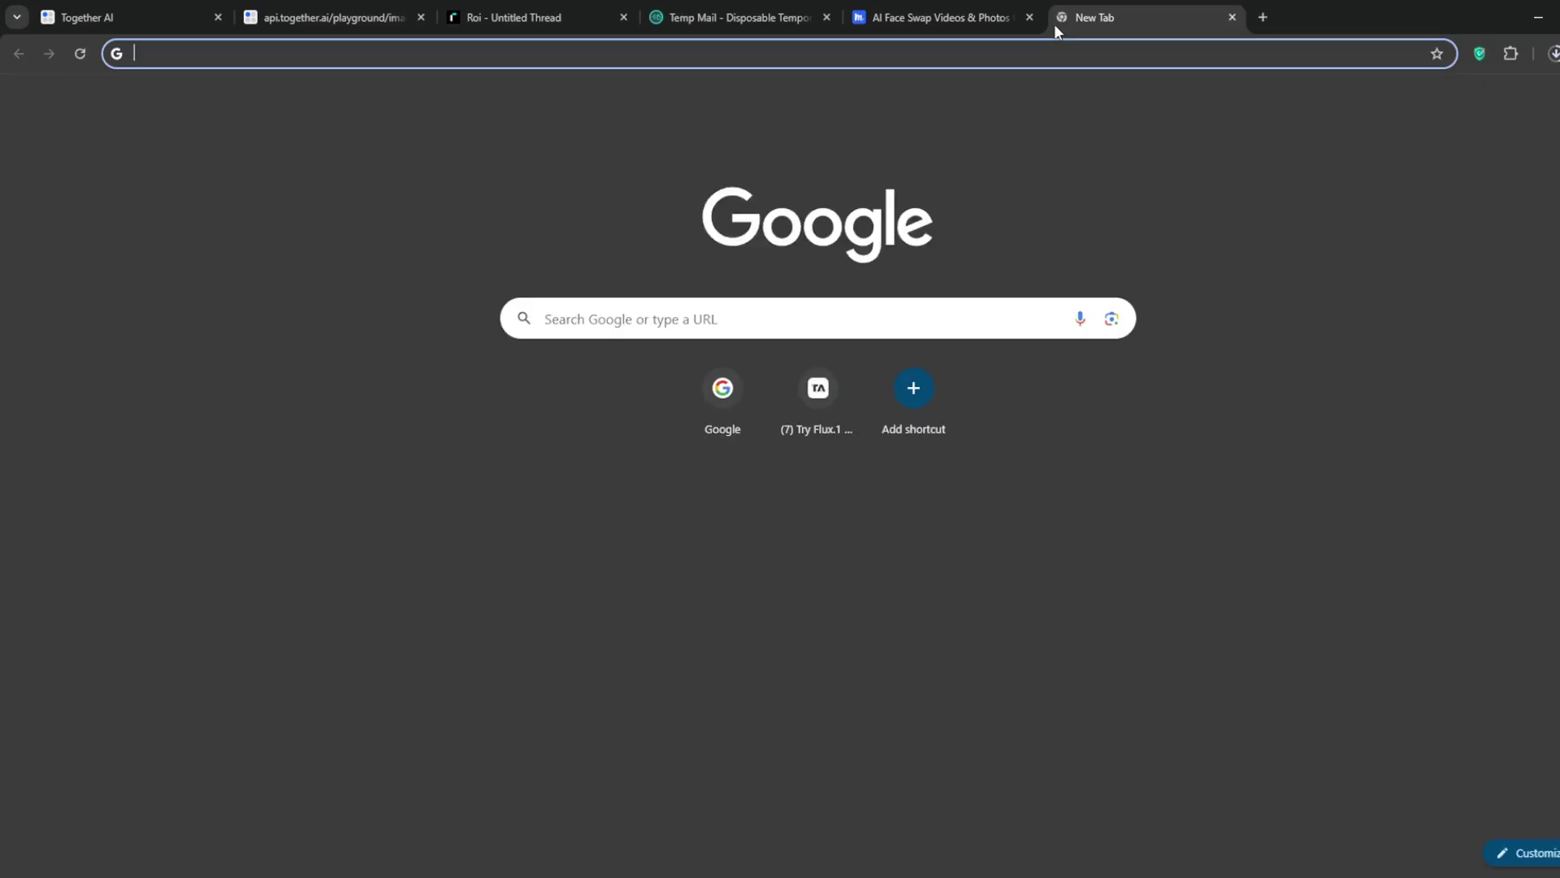
Upload the face-swapped selfie to WatermarkRemover.io to strip its watermark.
key("ctrl+v")
type("watermarkr")
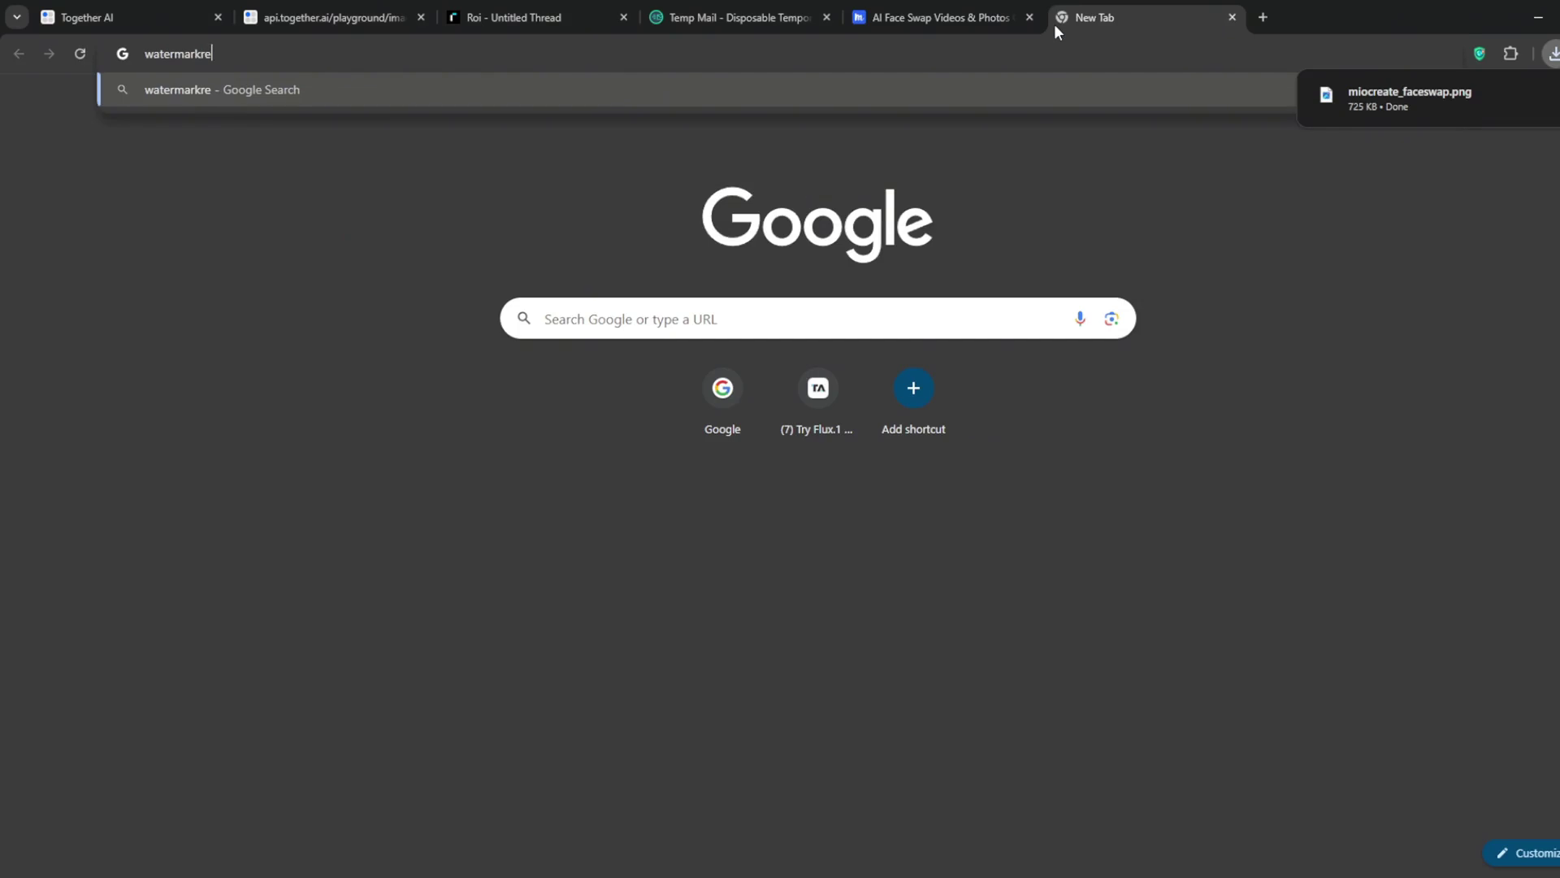
left_click(569, 135)
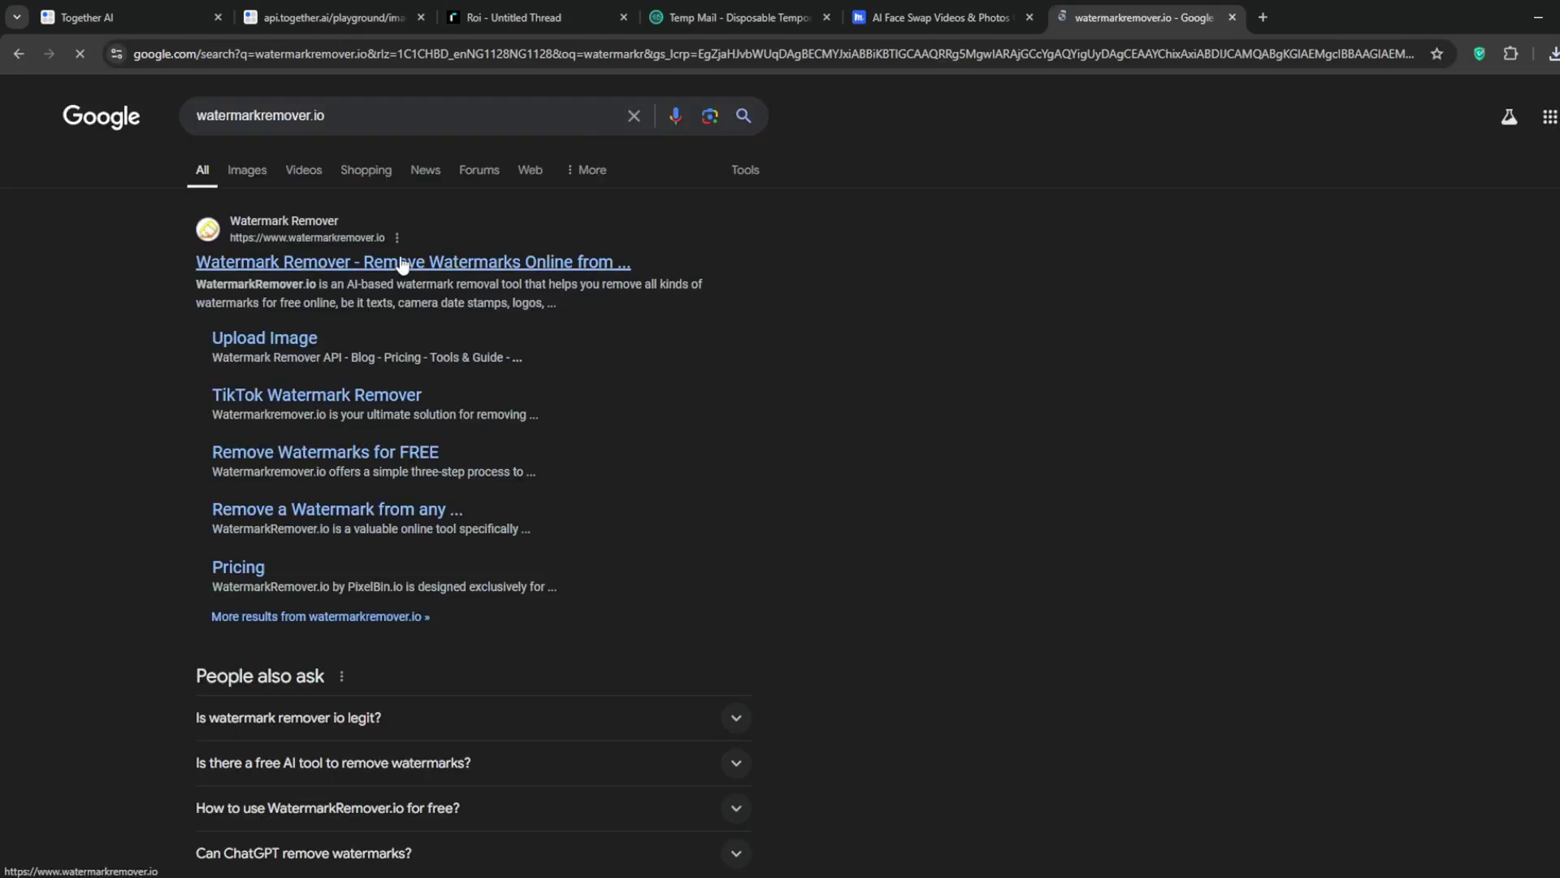
left_click(402, 264)
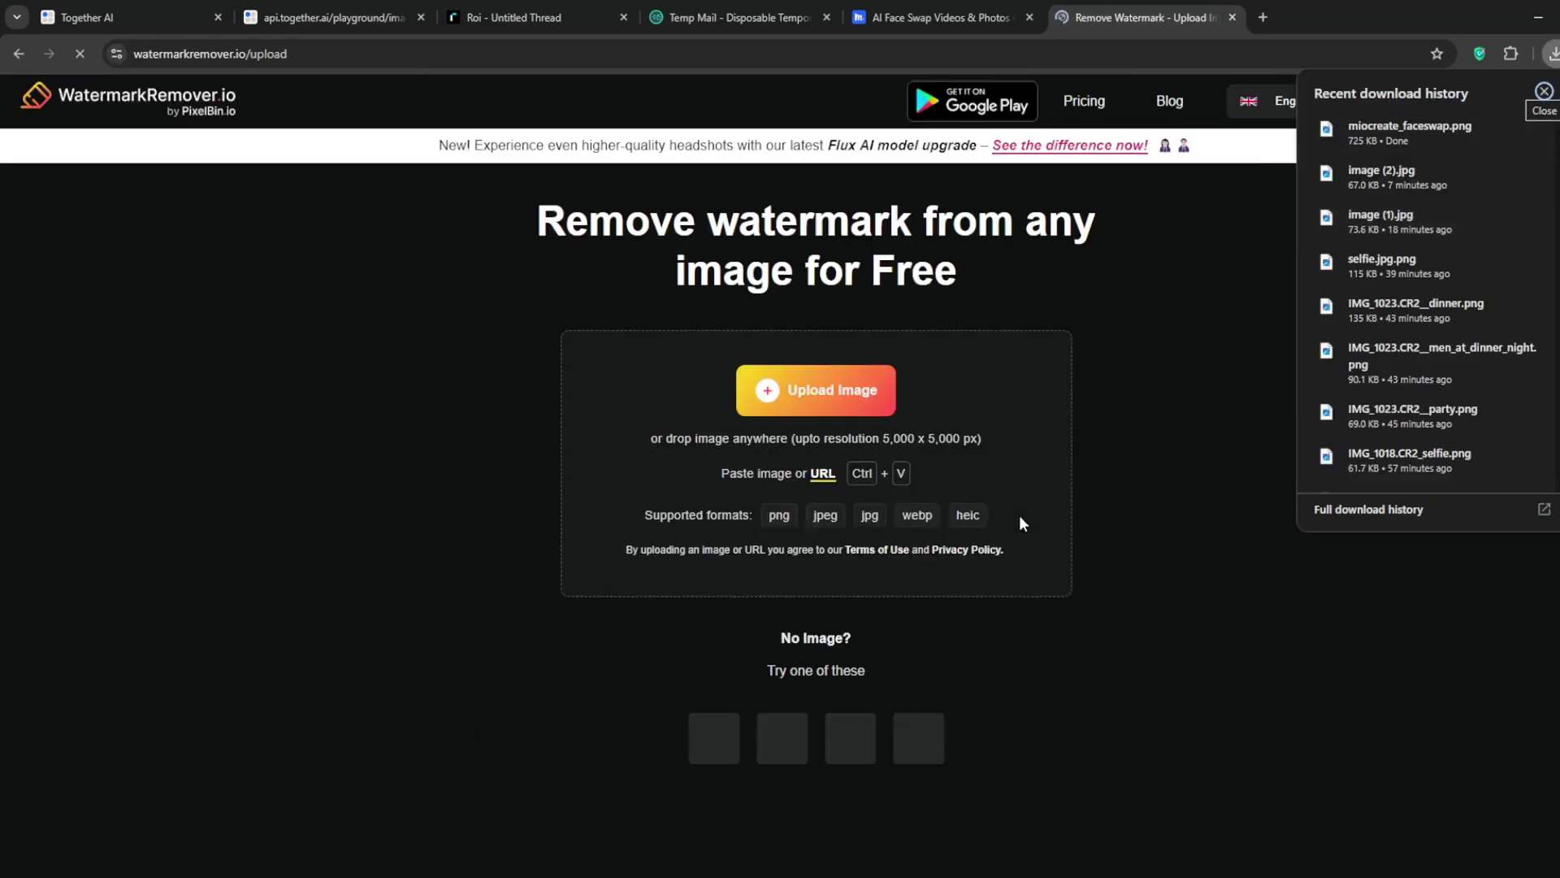
left_click_drag(1410, 130, 1305, 686)
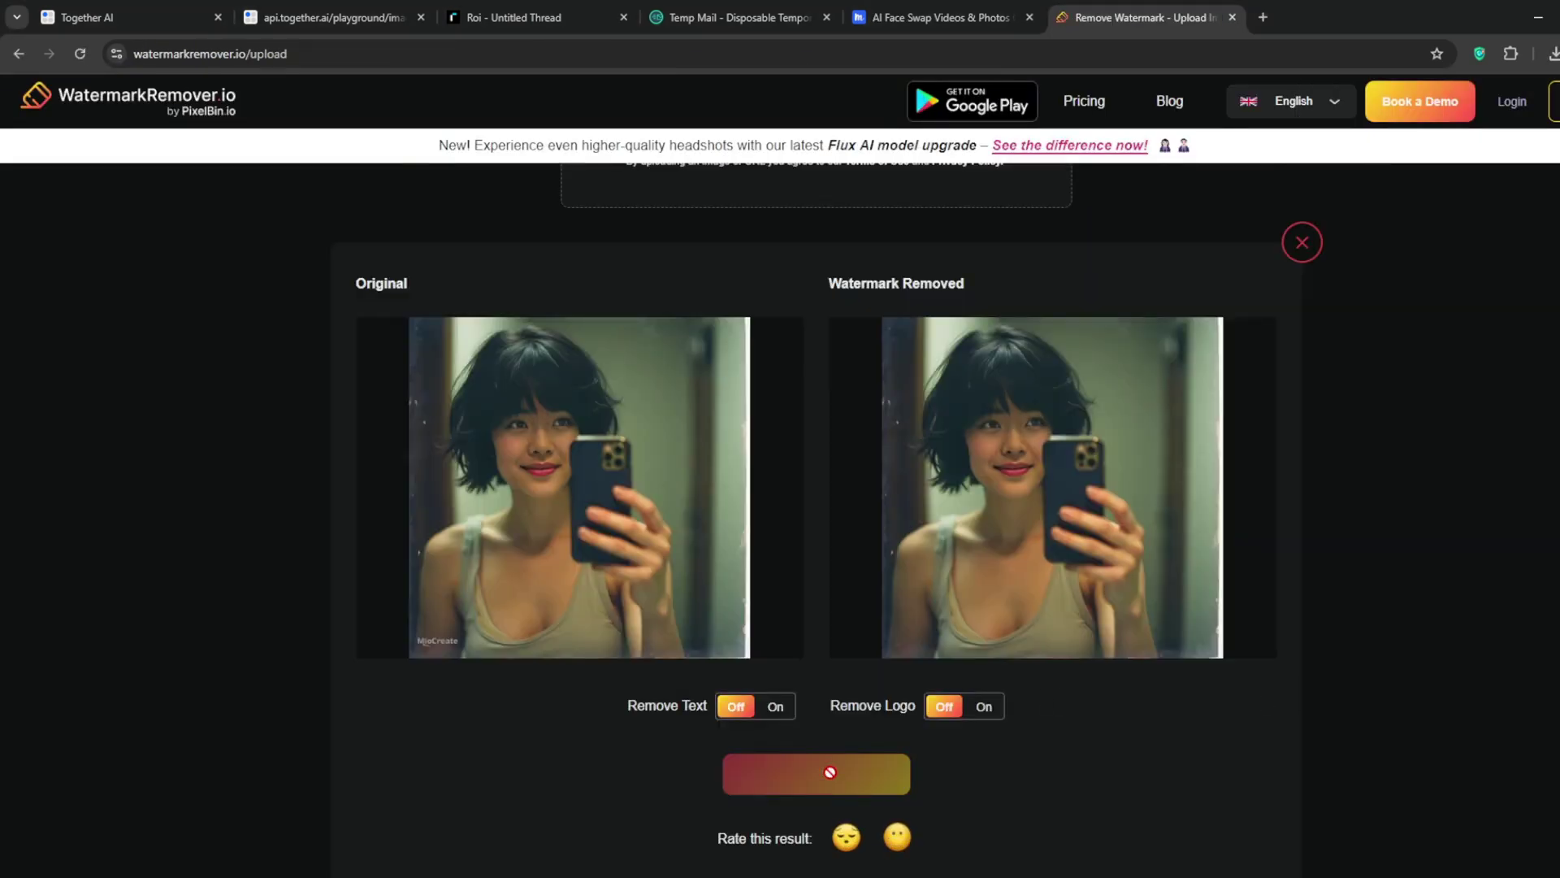
In an incognito window, open Together AI's Sign in with GitHub page.
key("ctrl+shift+n")
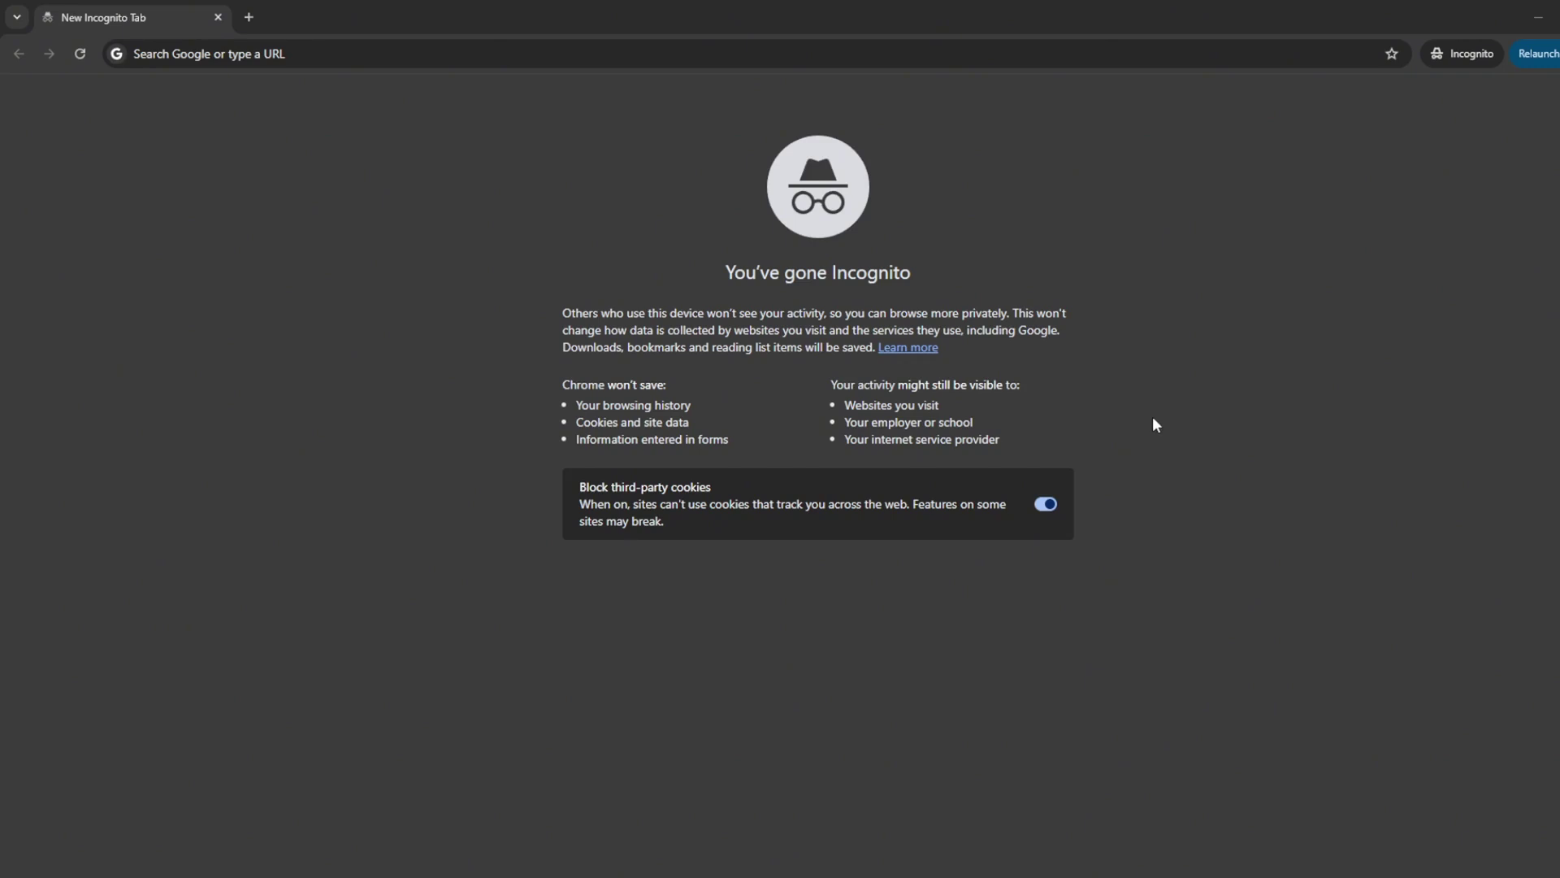
left_click(233, 49)
type("together")
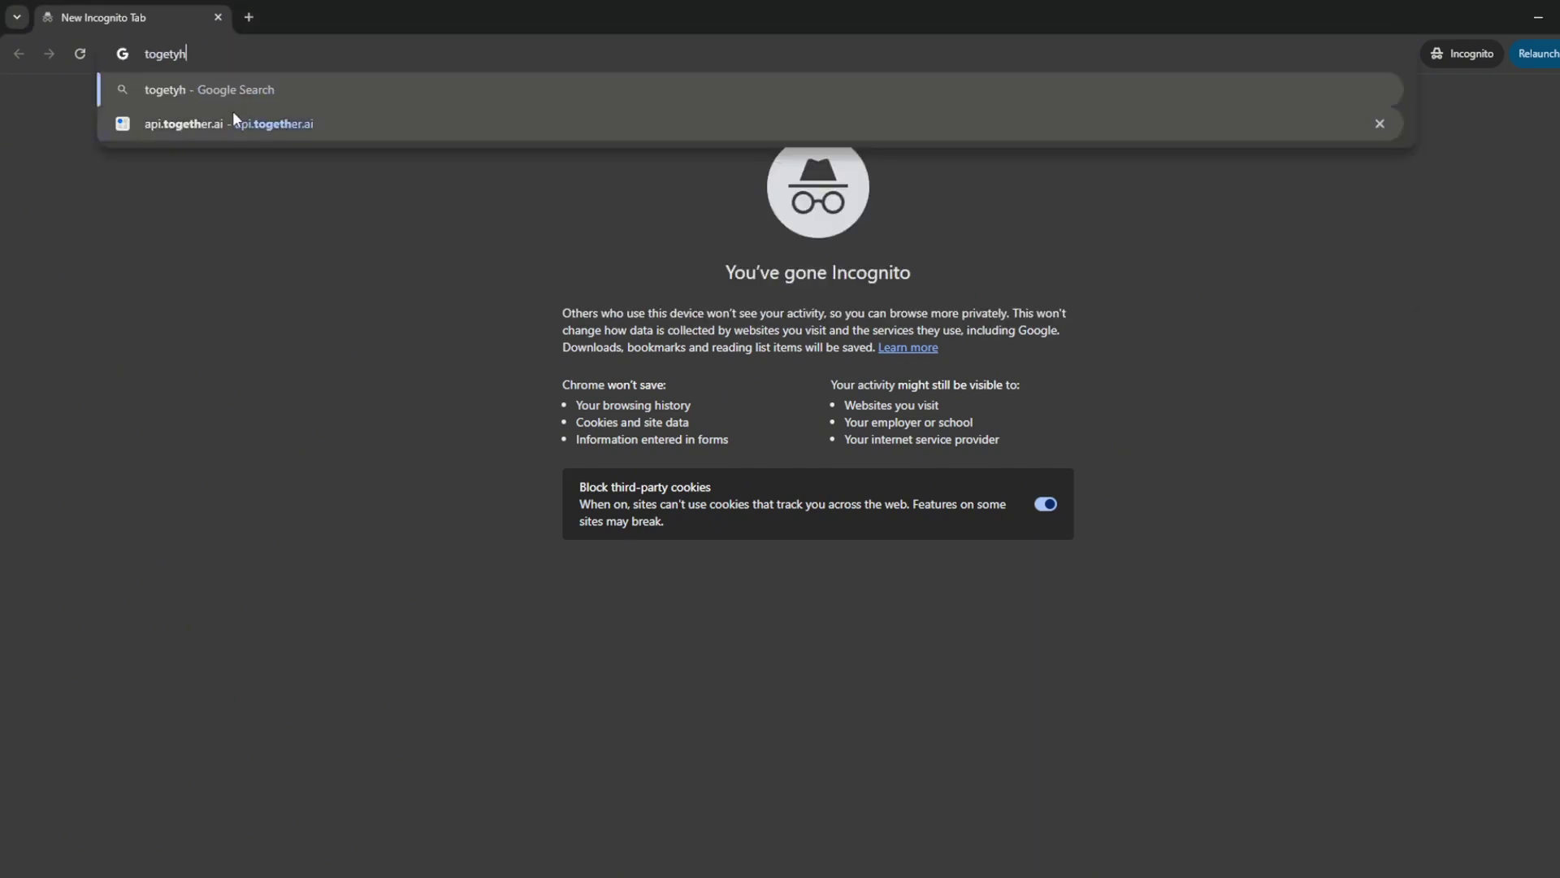
left_click(233, 114)
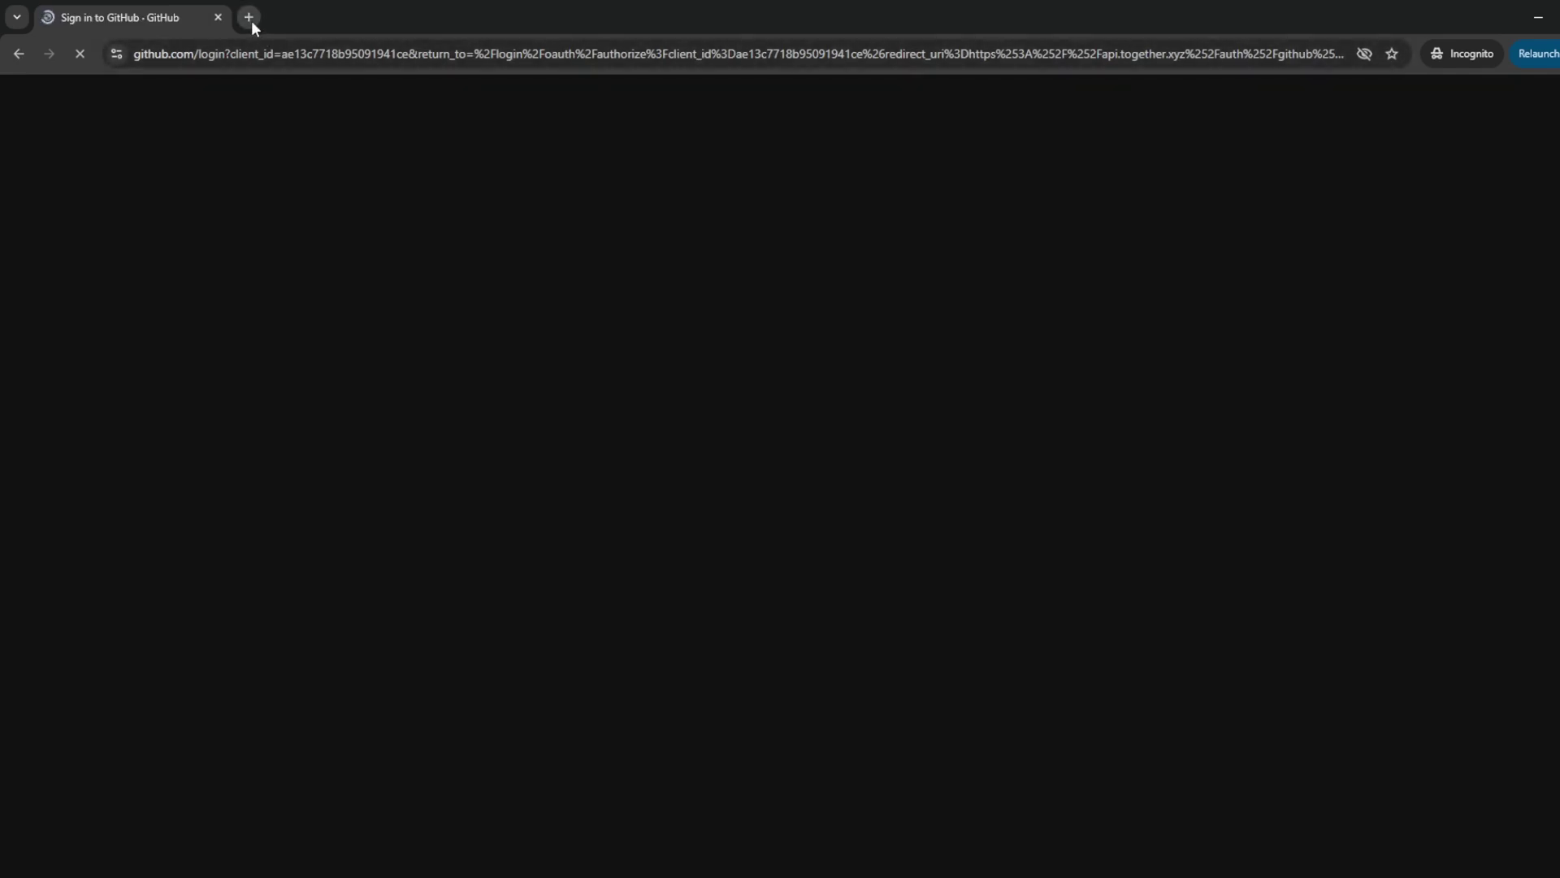
left_click(250, 18)
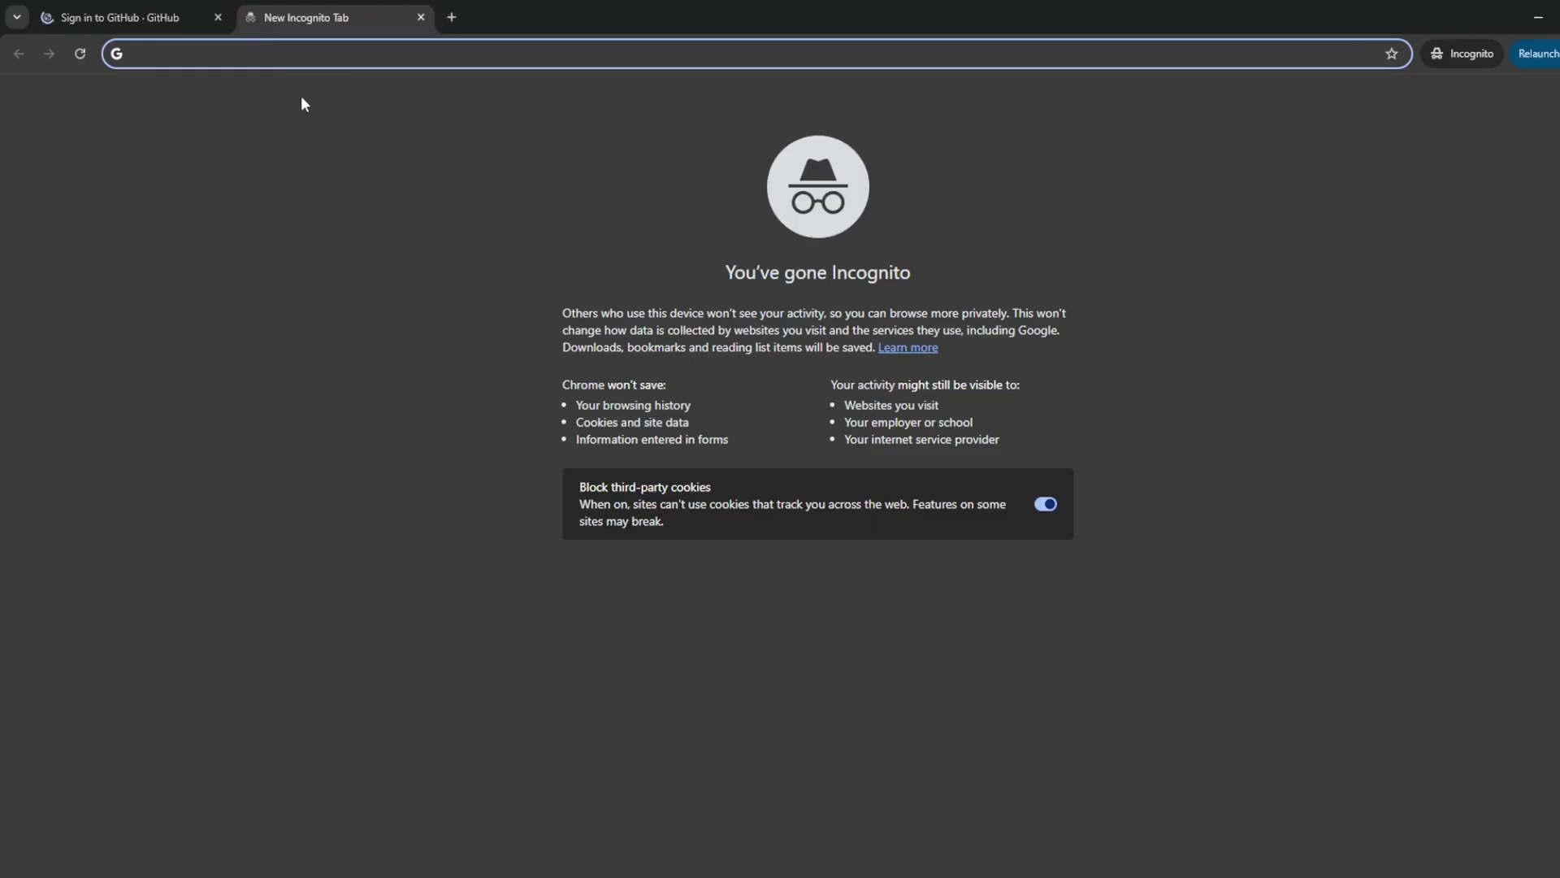
Open GitHub's Join page and the Temp Mail site in separate private tabs.
type("github")
left_click(301, 95)
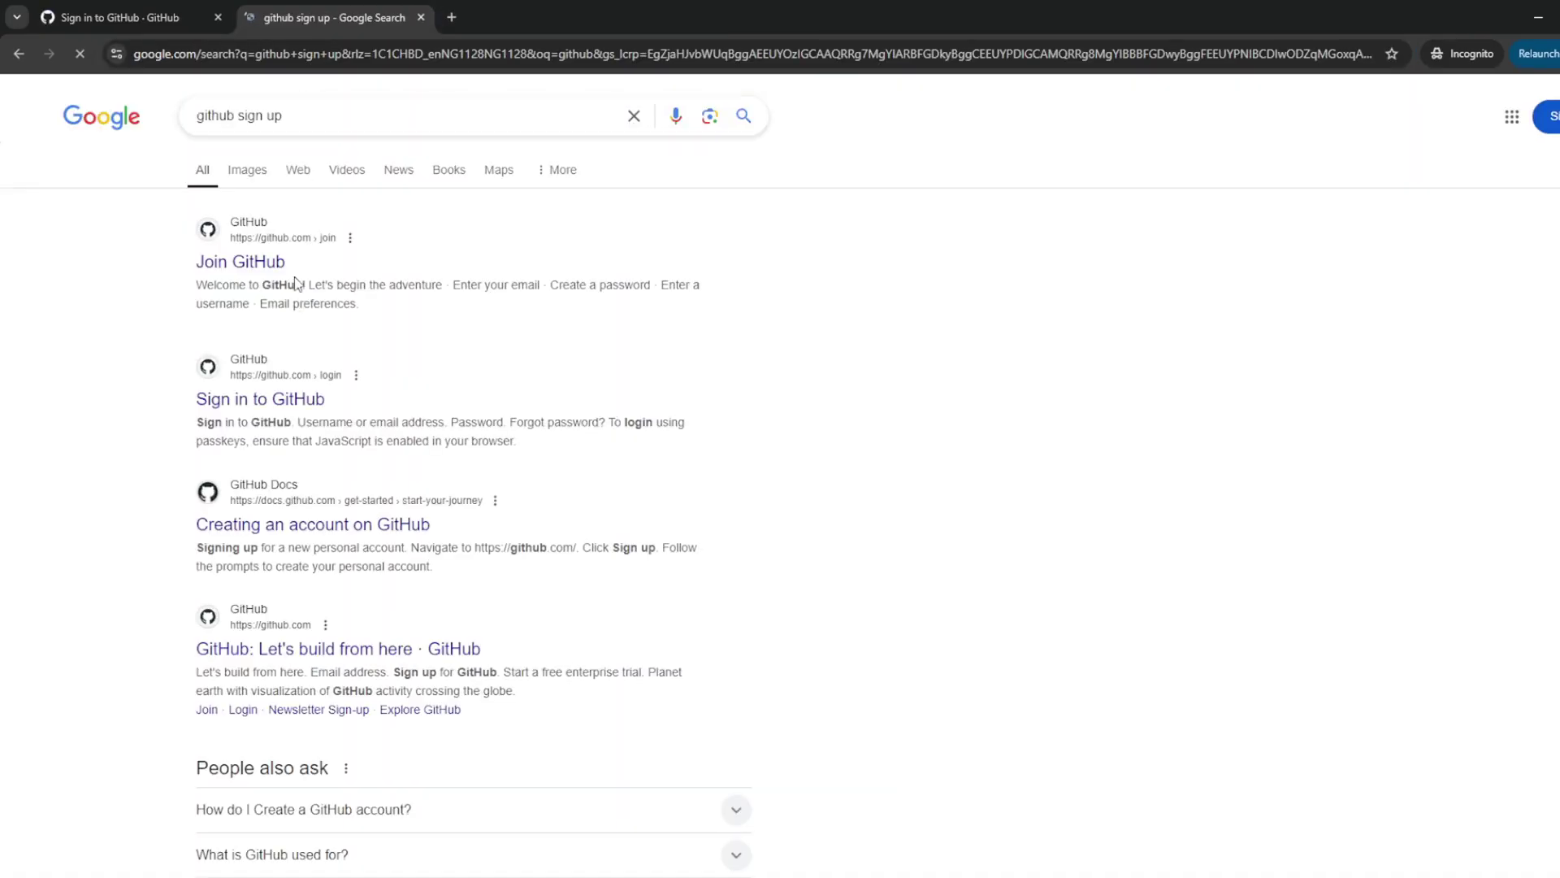
left_click(237, 268)
left_click(445, 22)
type("temp mail")
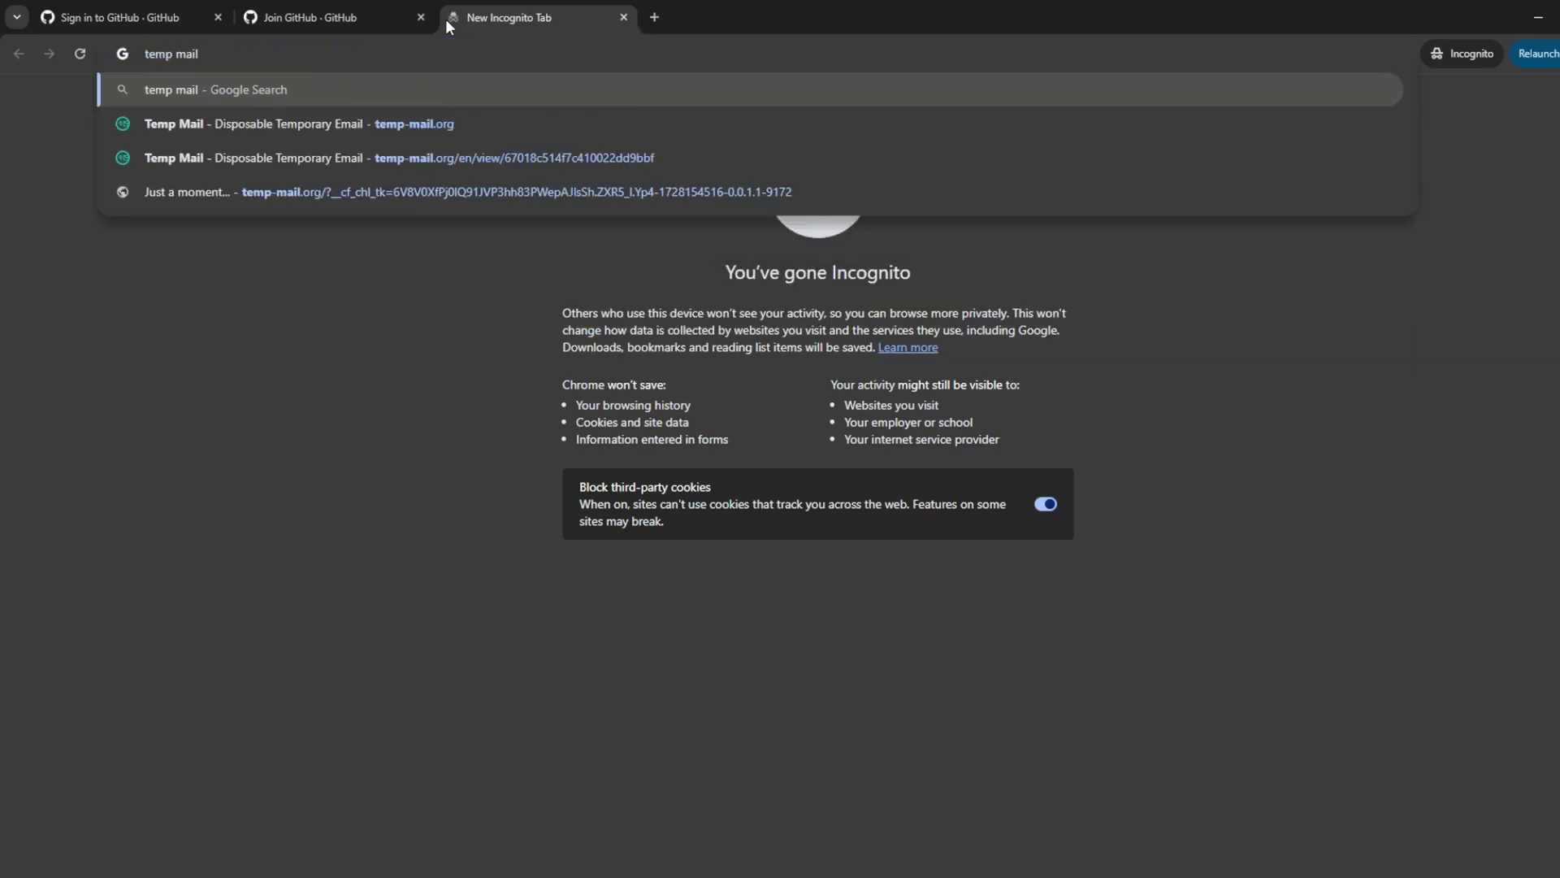
key("Return")
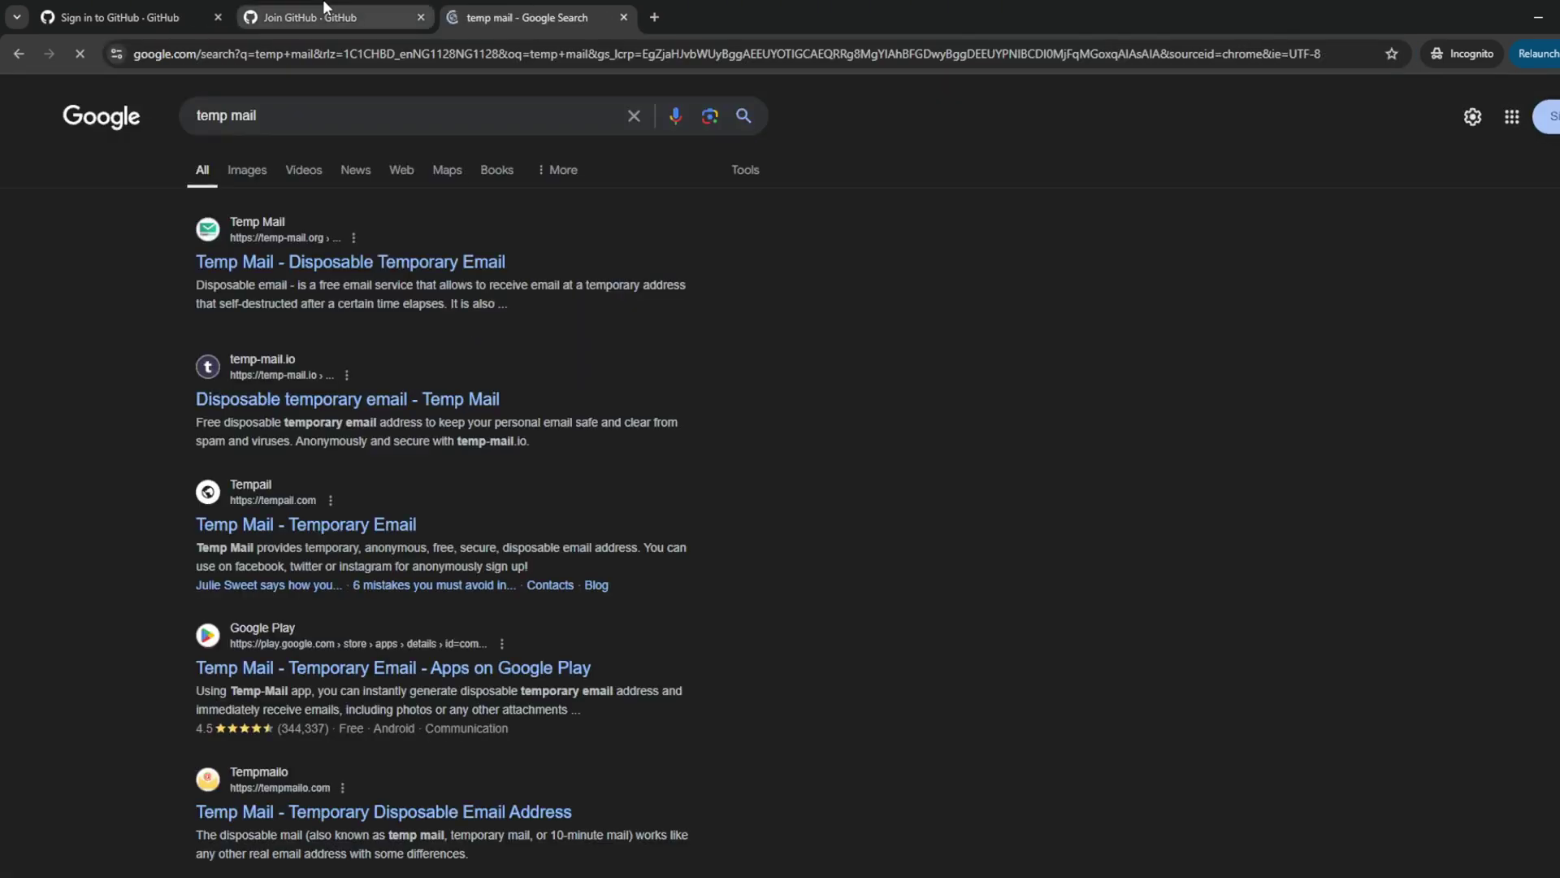
left_click(431, 18)
left_click(520, 17)
left_click(338, 258)
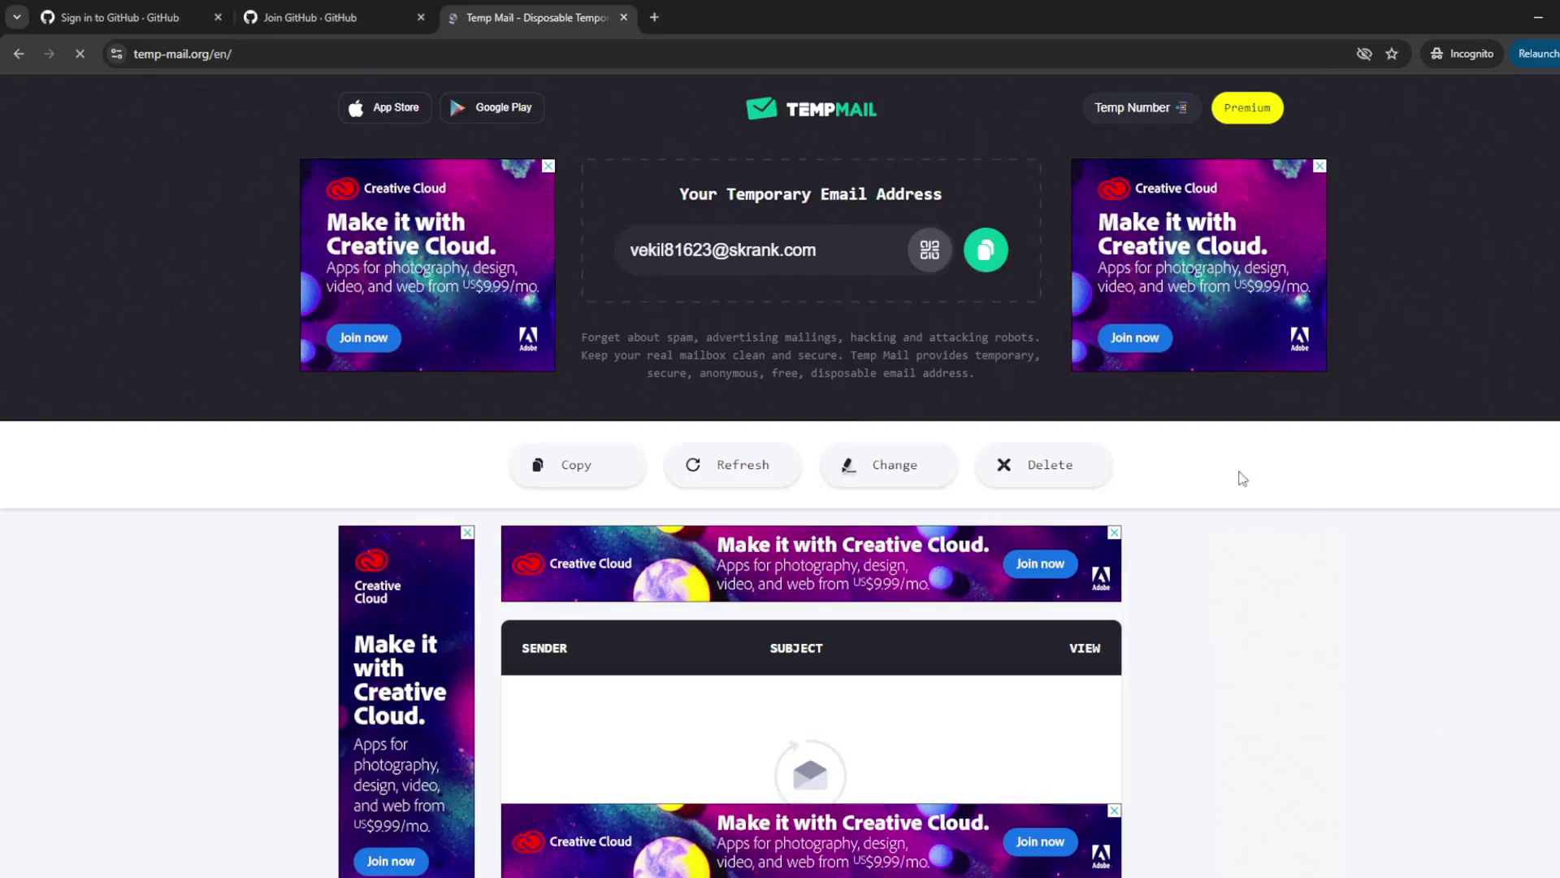
Fill GitHub's sign-up with the temporary email, a password and a new username, then continue.
key("ctrl+shift+Tab")
key("ctrl+v")
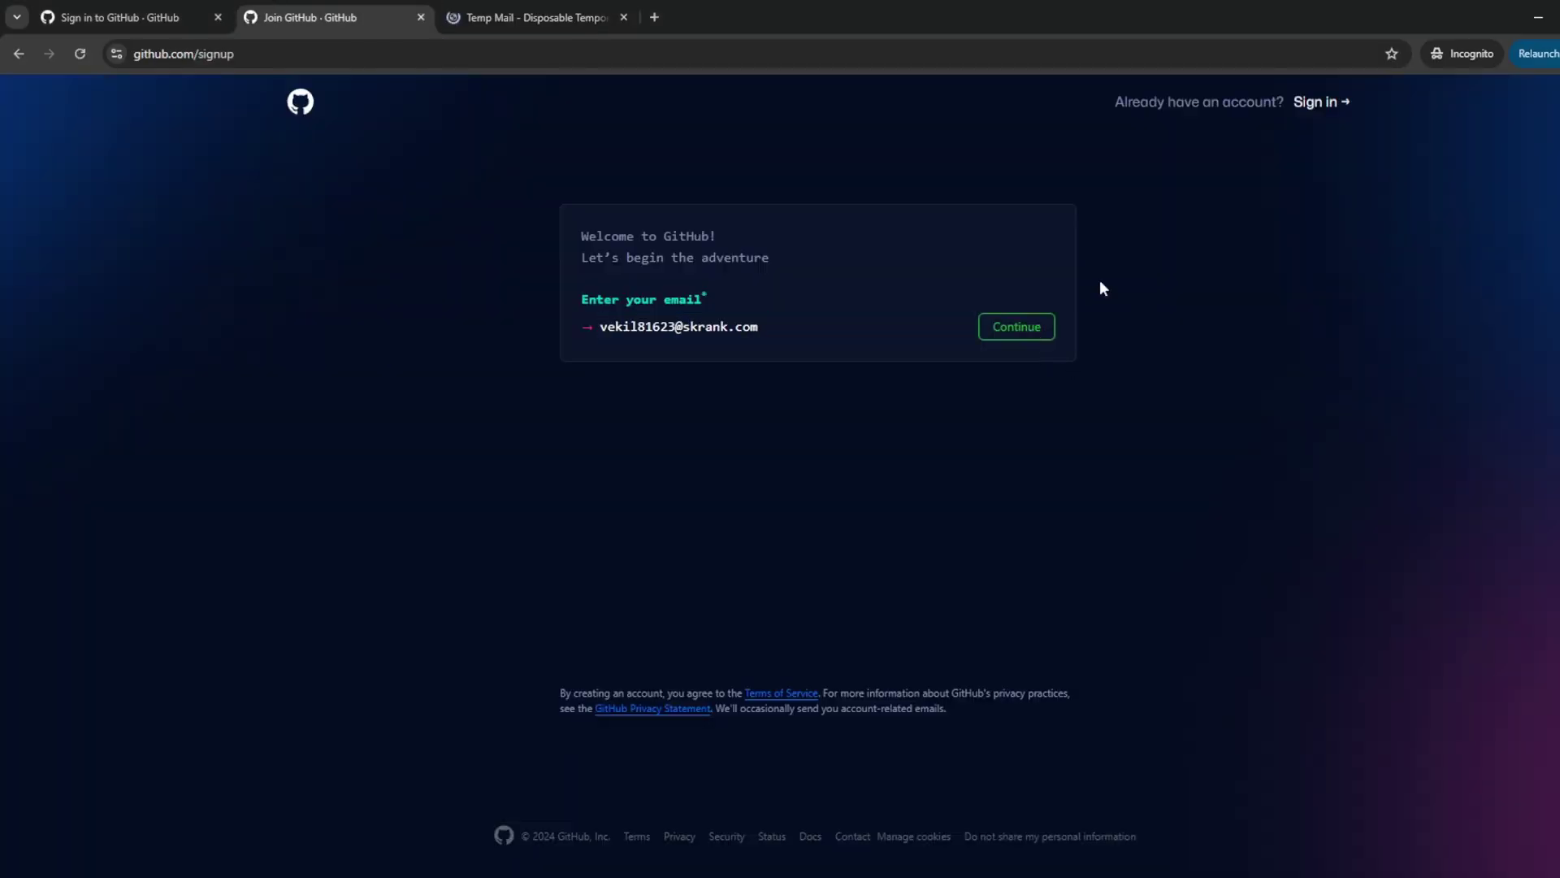
key("Return")
type("*********")
key("Return")
type("demo1213sys")
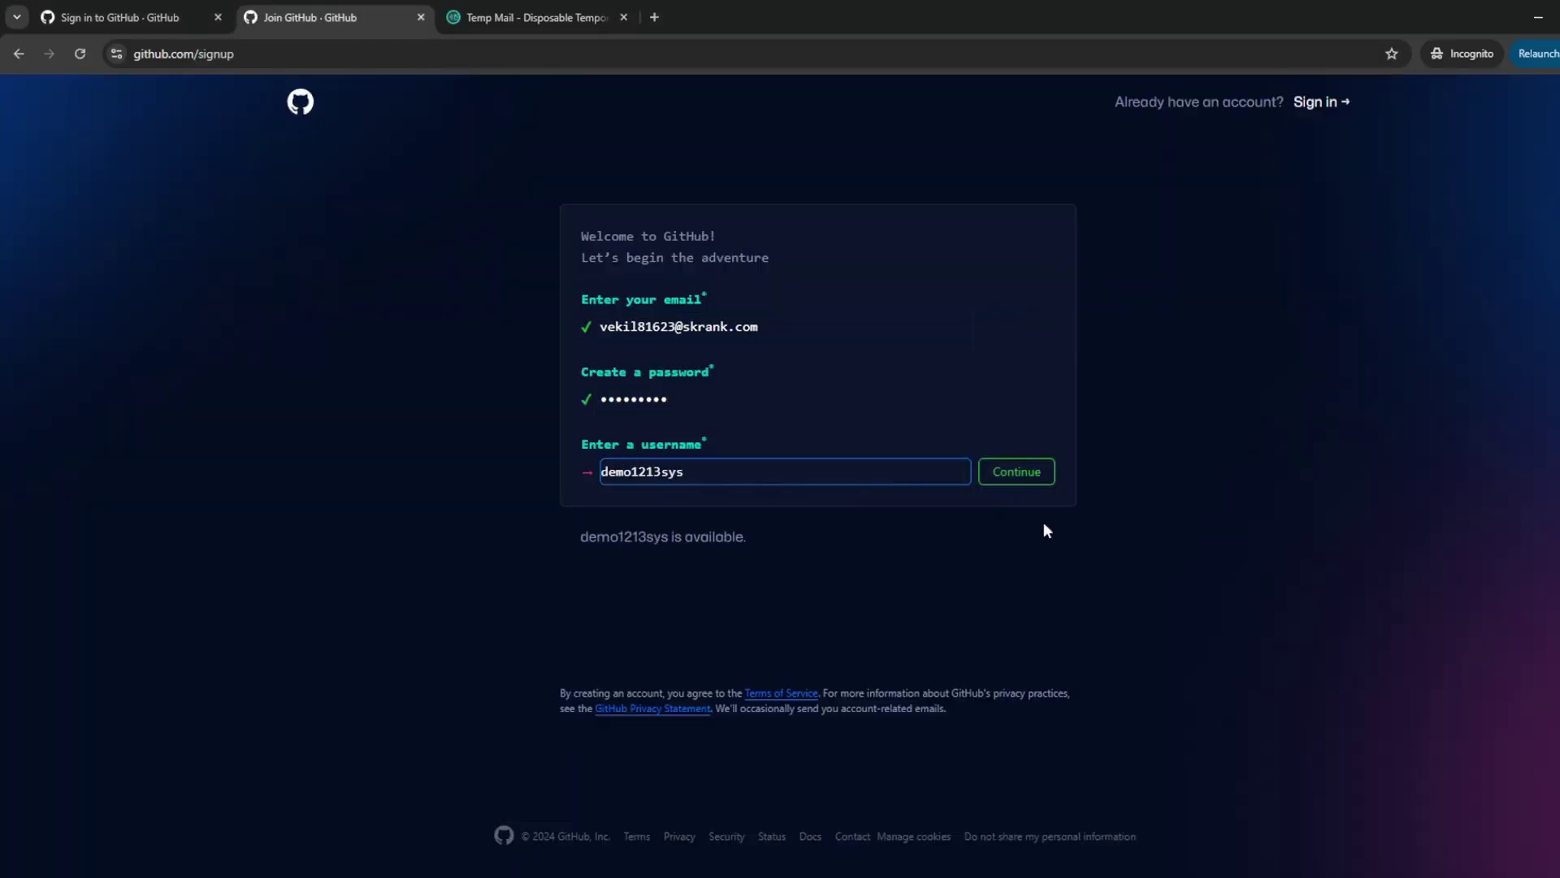
key("Return")
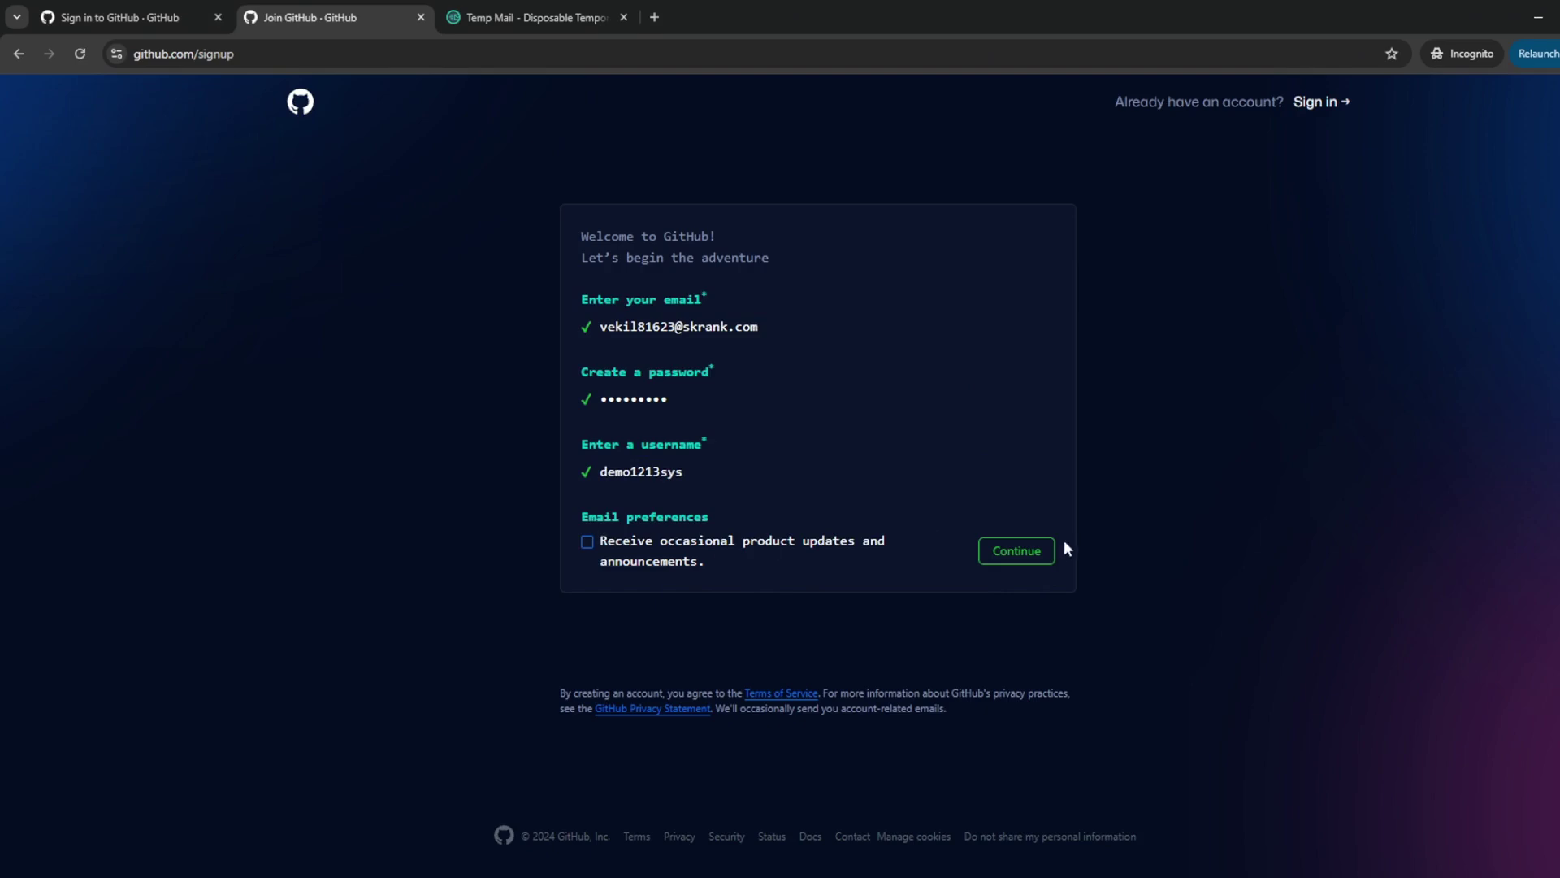
left_click(1017, 550)
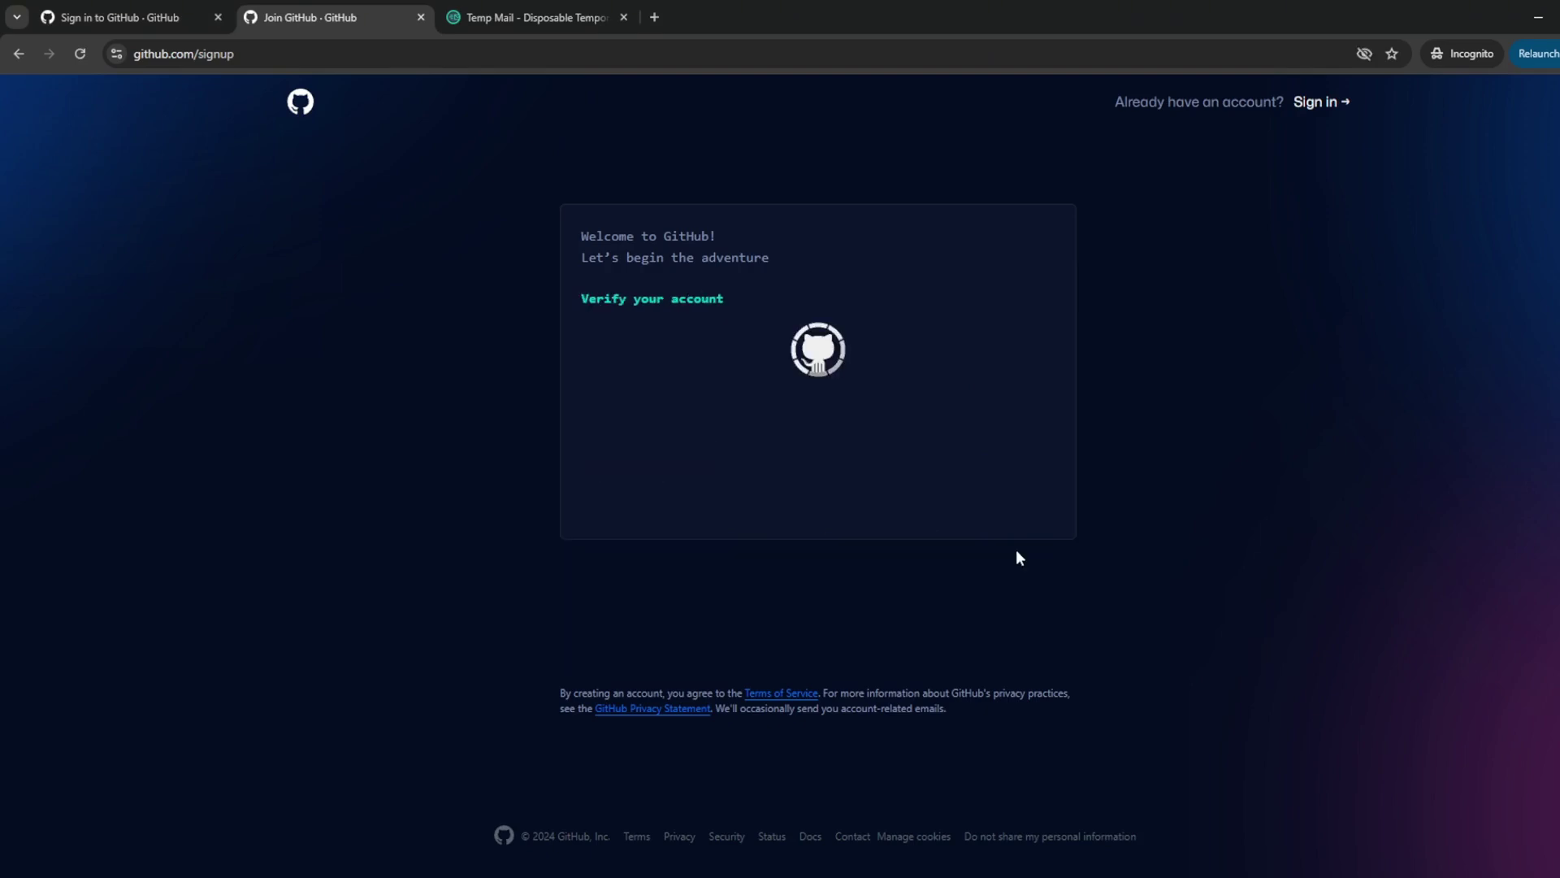